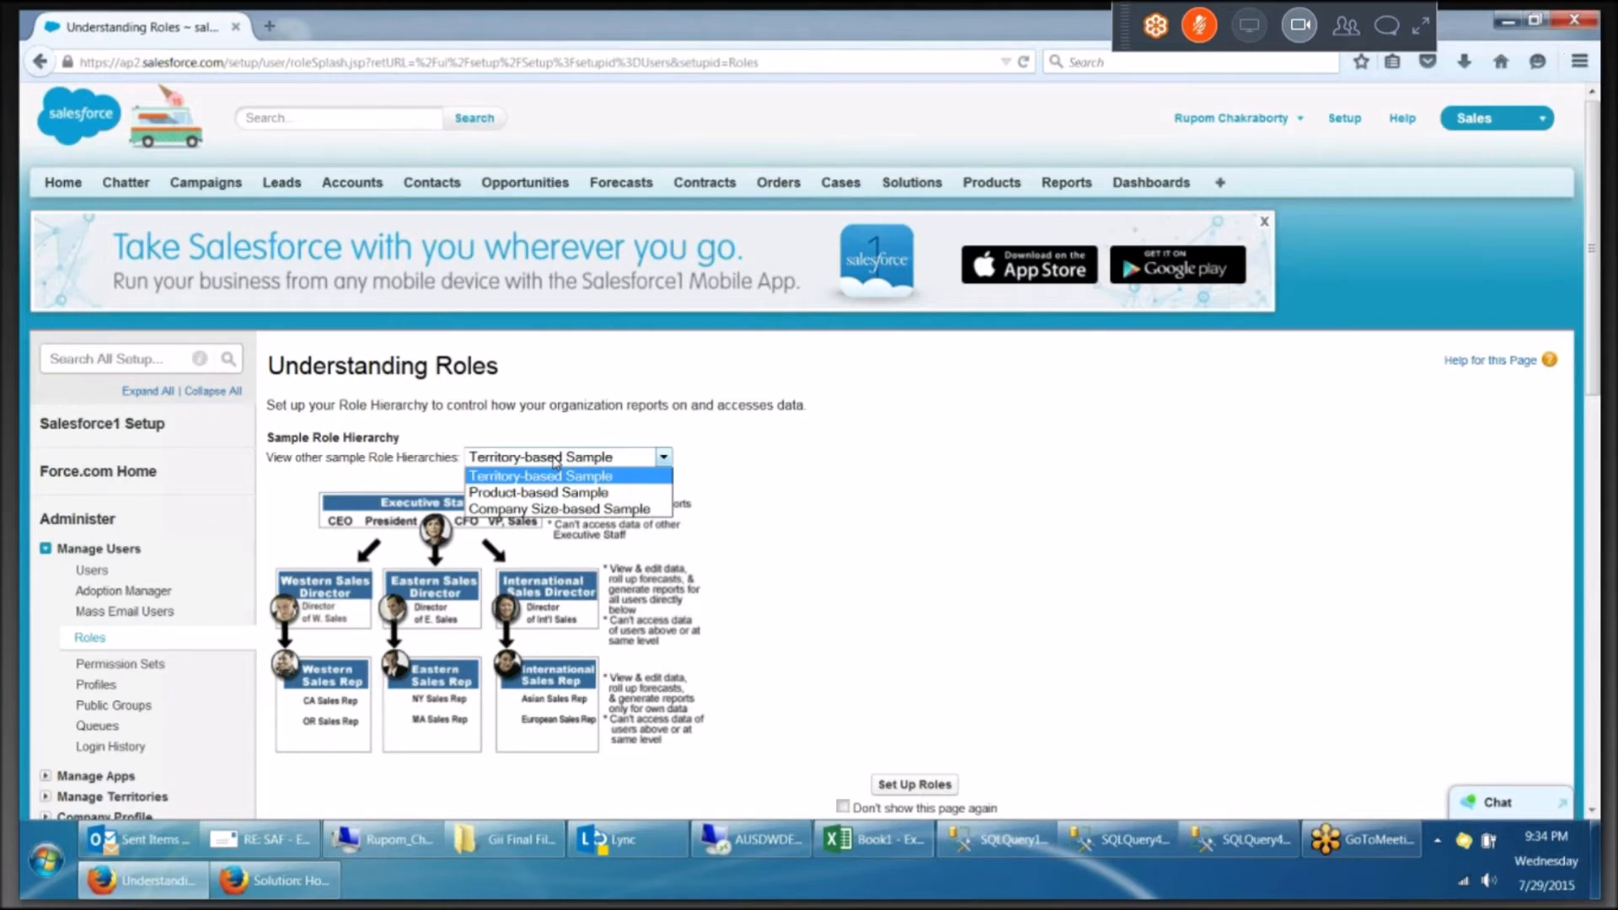
{"action": "left_click", "coordinate": [1422, 27]}
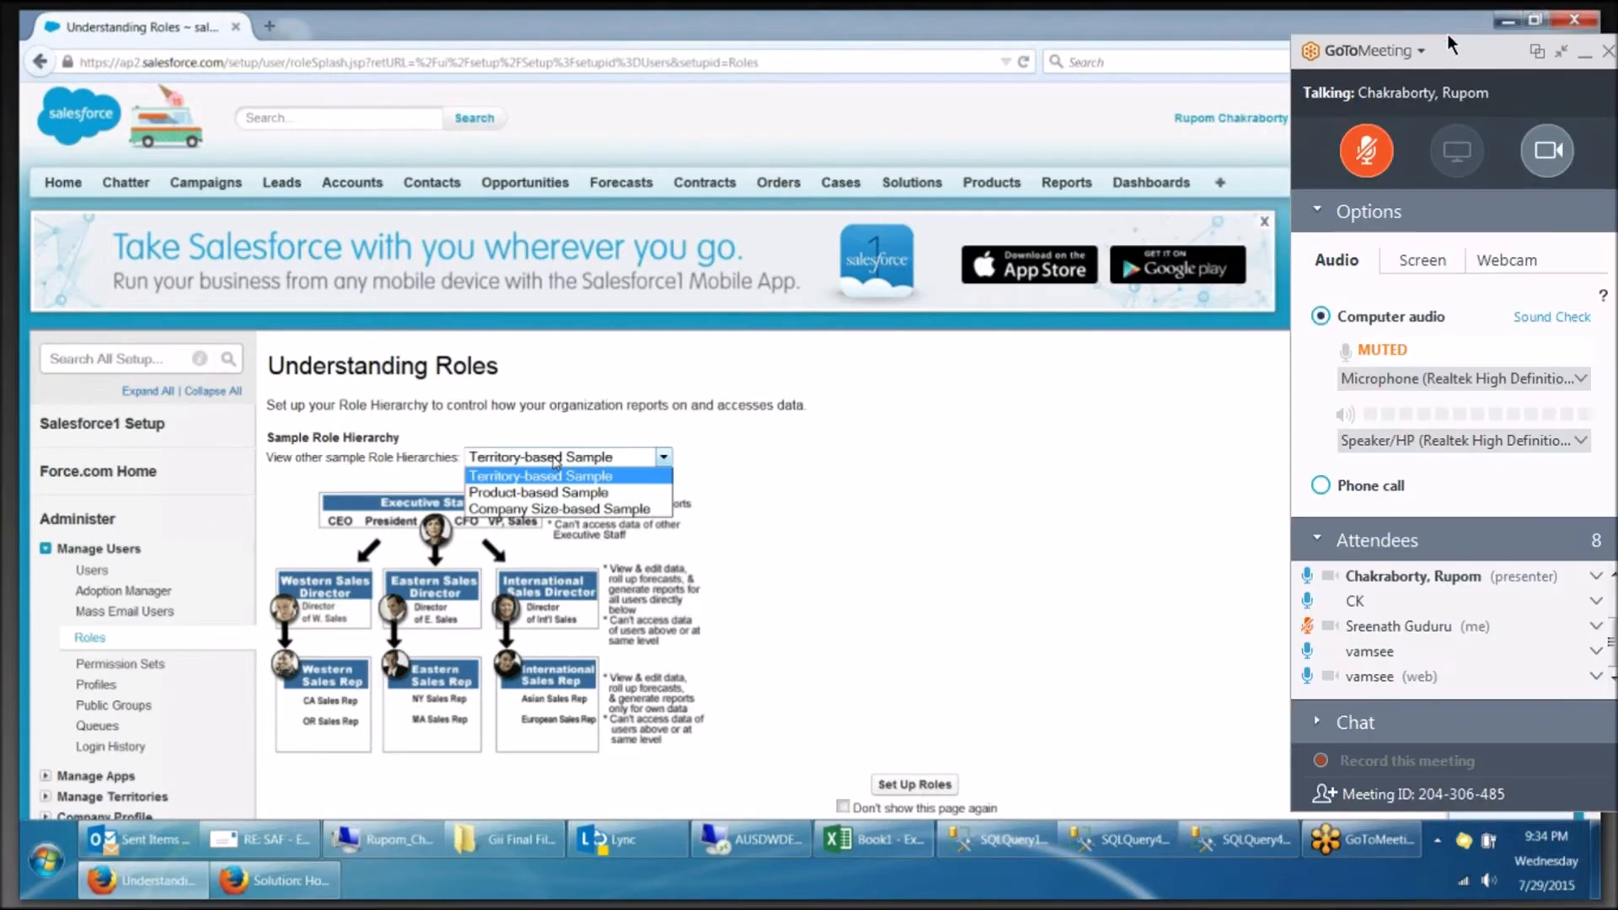
{"action": "left_click", "coordinate": [1539, 50]}
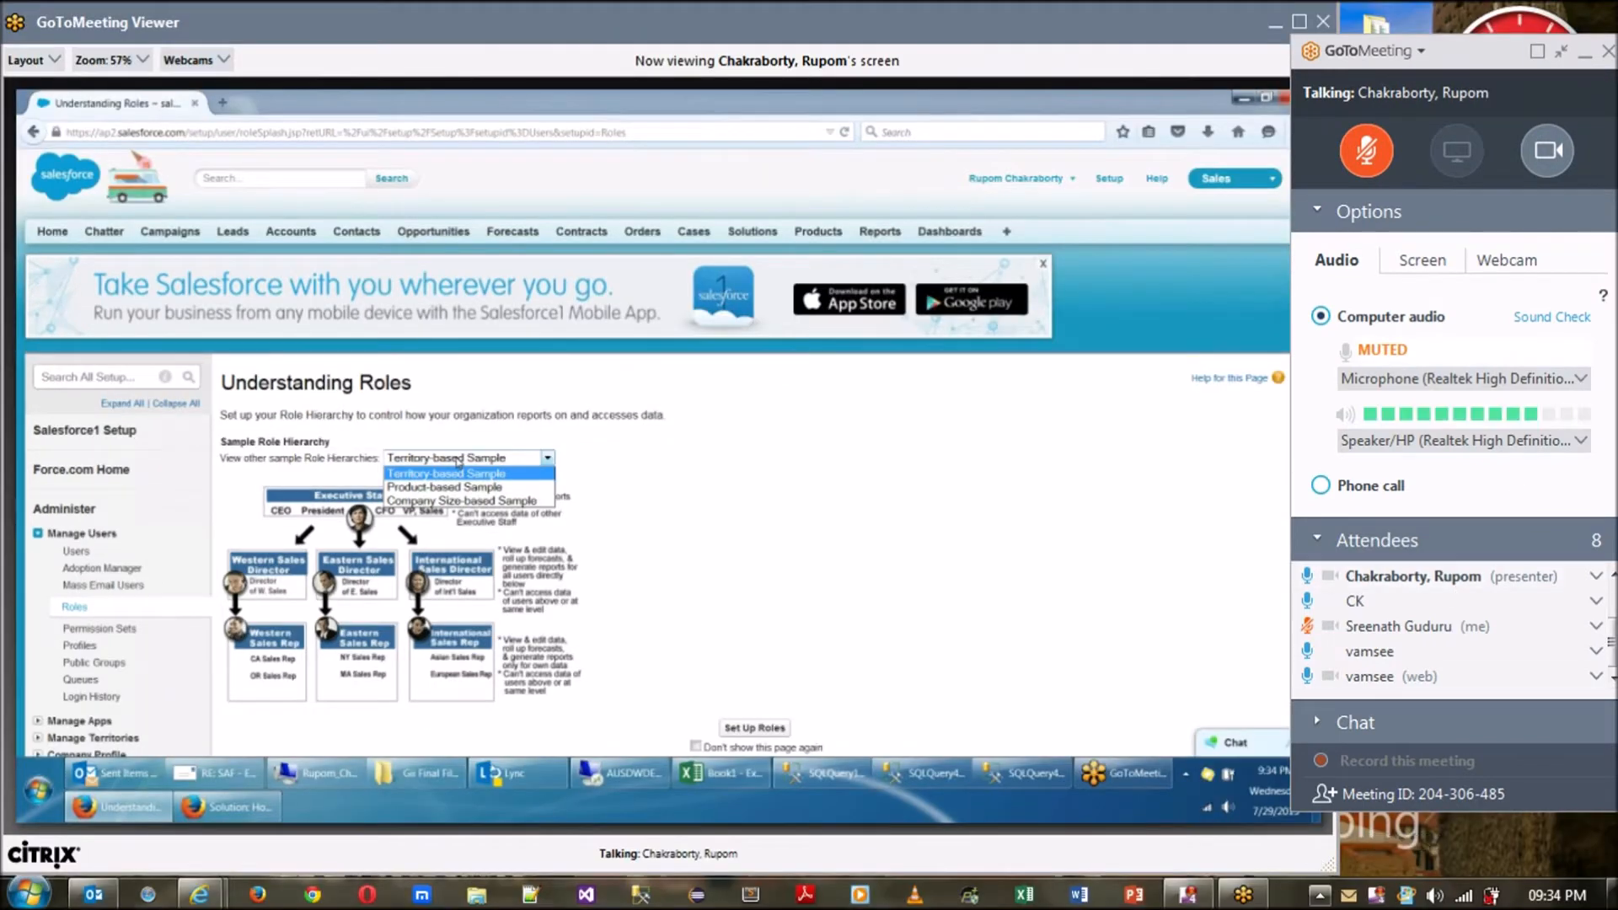
{"action": "left_click", "coordinate": [1320, 893]}
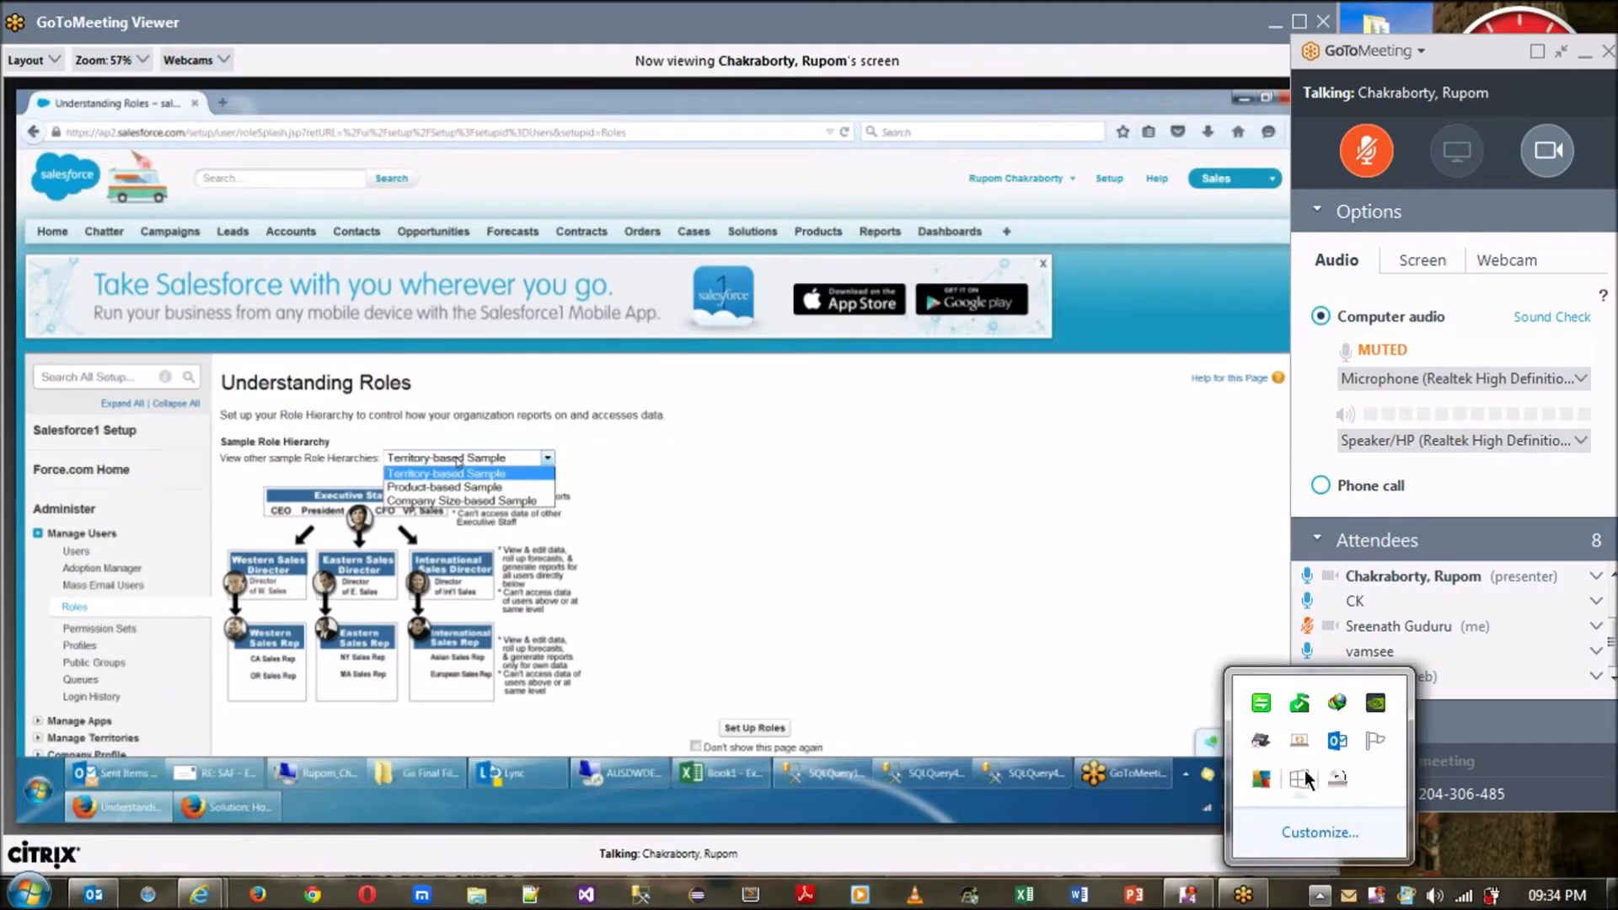
{"action": "left_click", "coordinate": [1538, 53]}
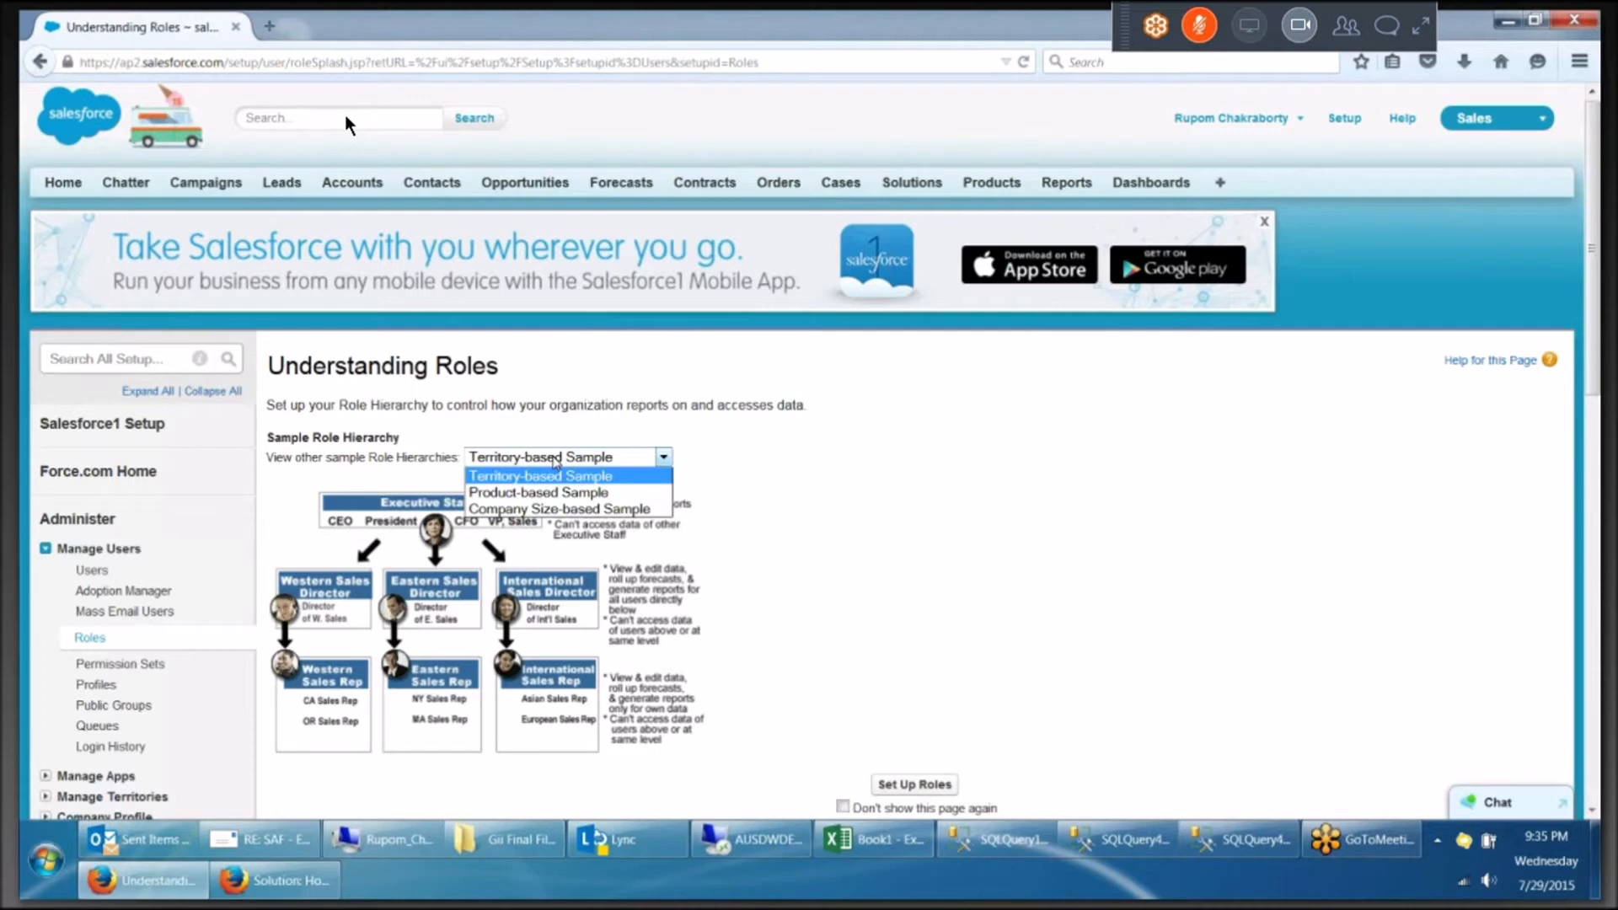
Open the organization's role hierarchy from the Roles page under Manage Users in Setup.
{"action": "left_click", "coordinate": [1112, 518]}
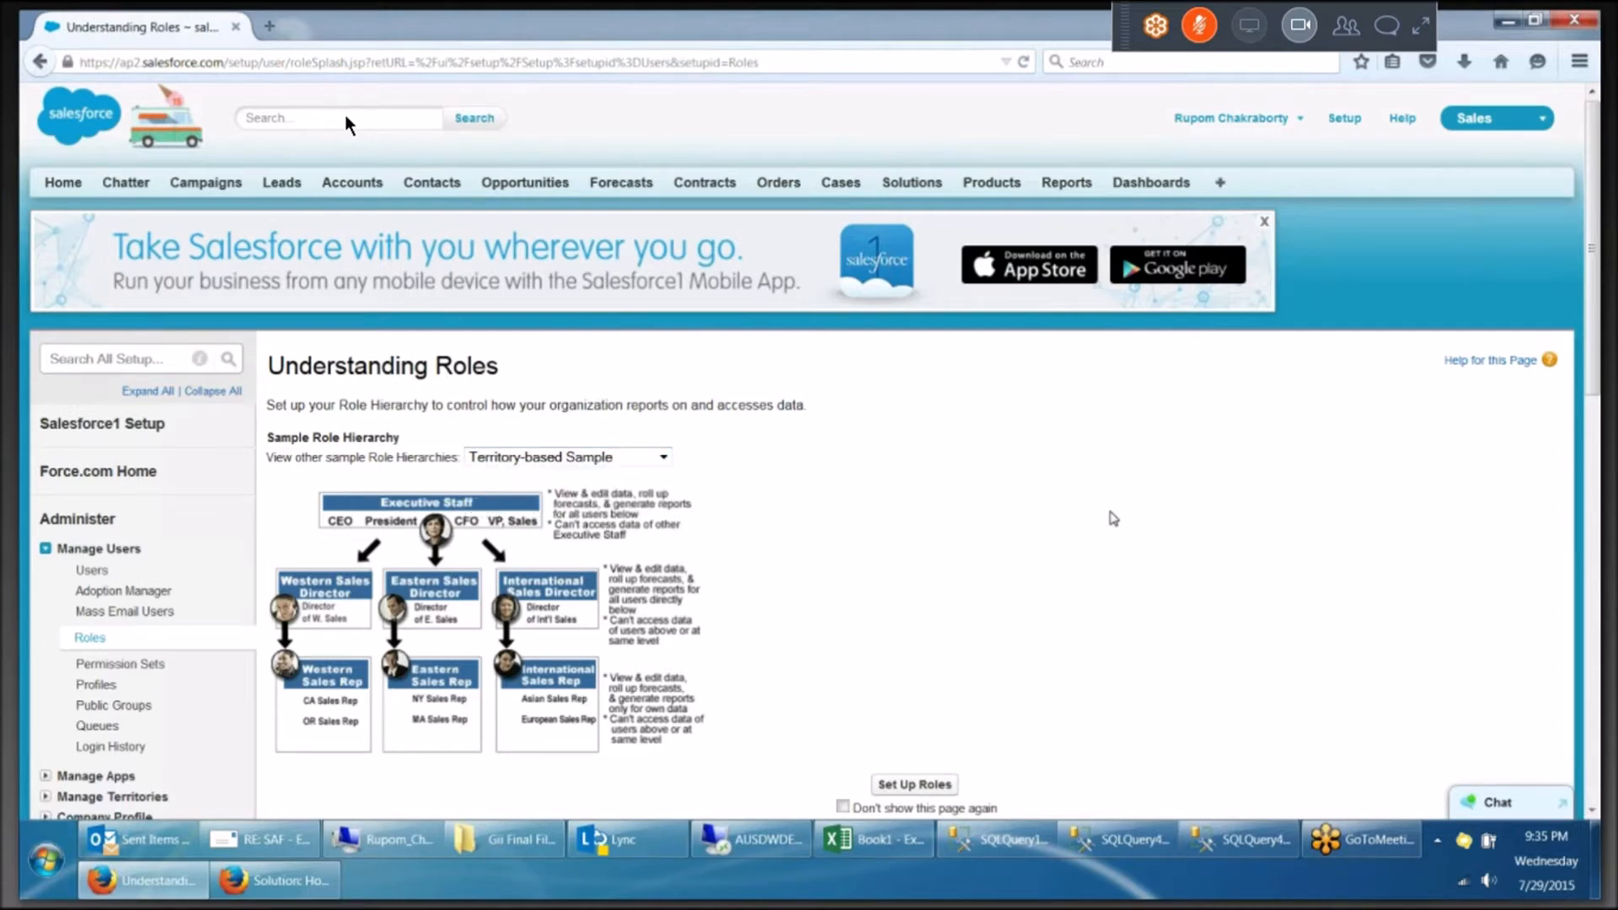
{"action": "scroll", "coordinate": [1112, 518], "scroll_direction": "down", "scroll_amount": 3}
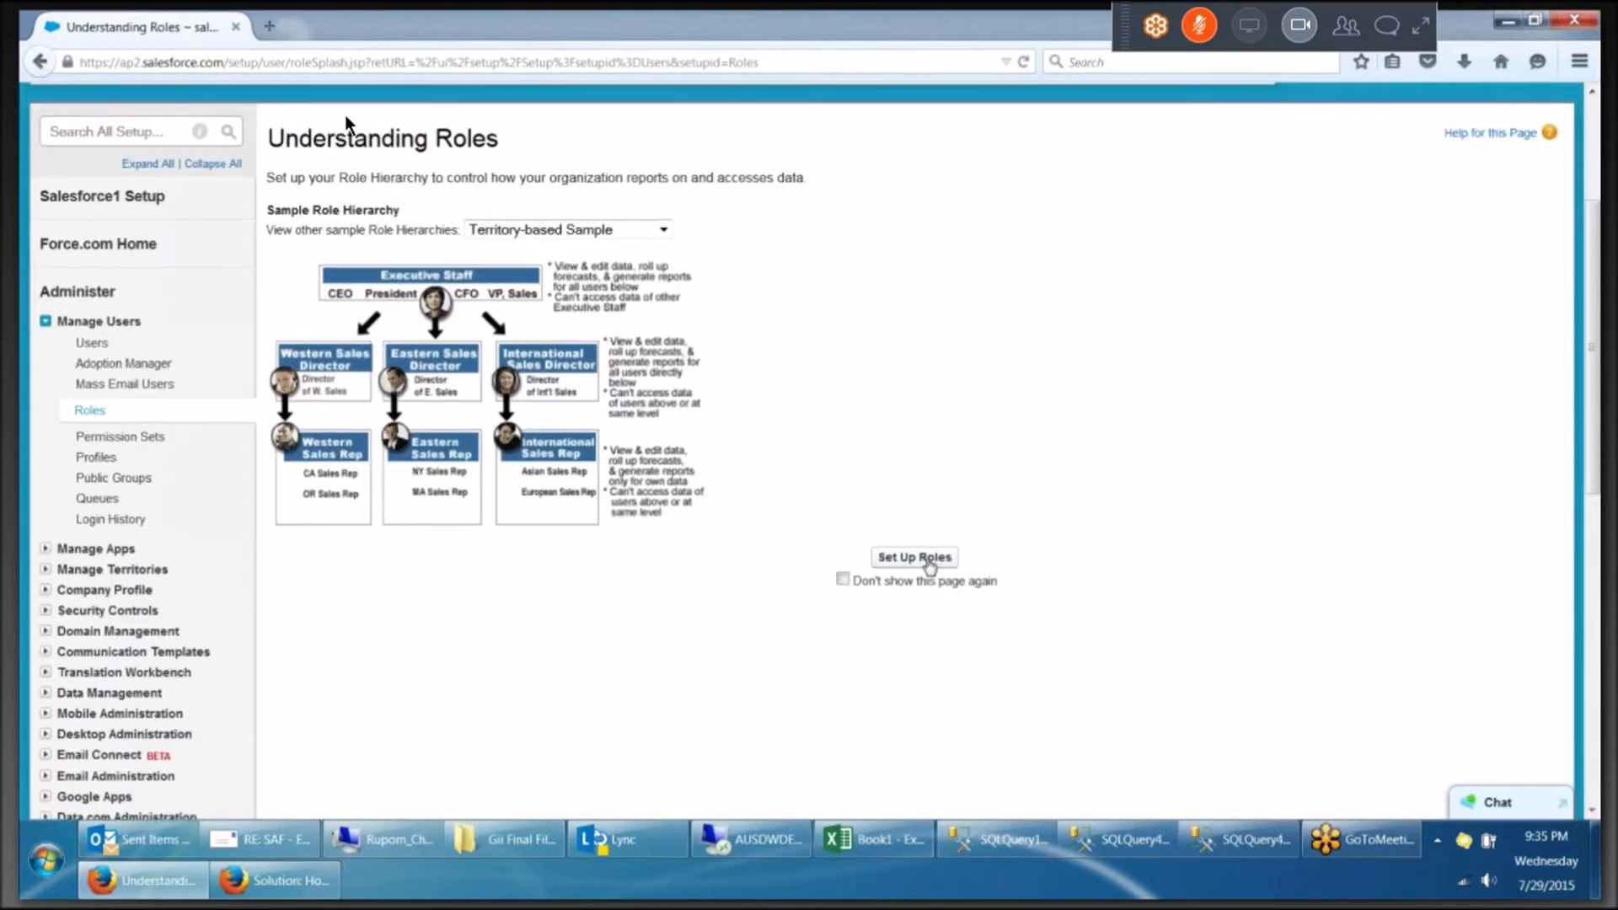
{"action": "scroll", "coordinate": [1068, 475], "scroll_direction": "up", "scroll_amount": 3}
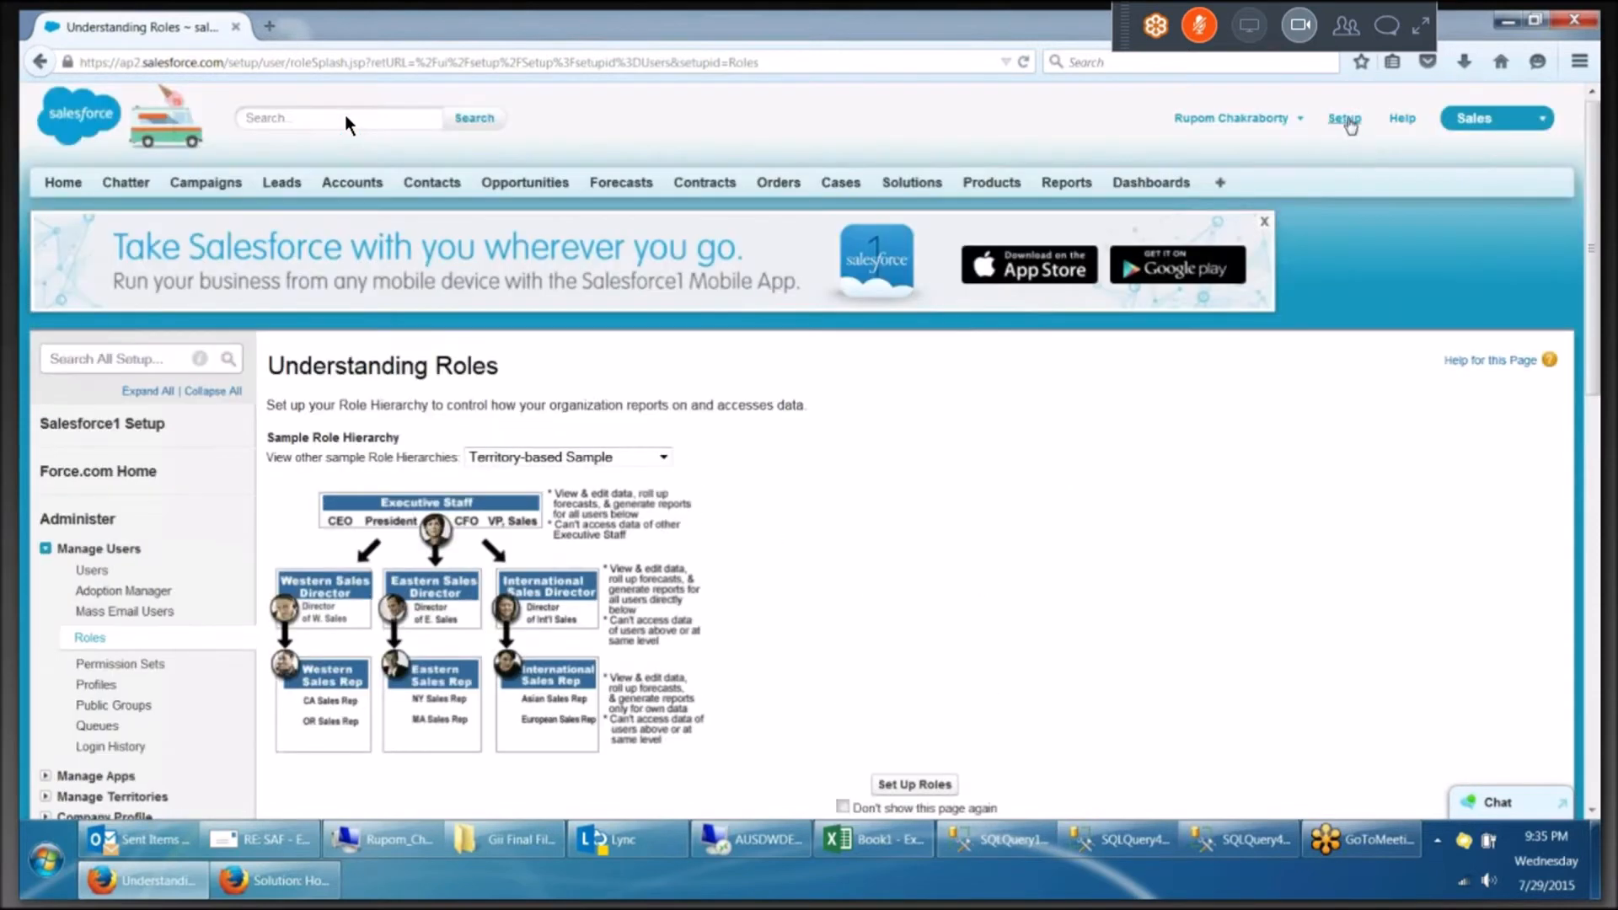
{"action": "left_click", "coordinate": [1345, 120]}
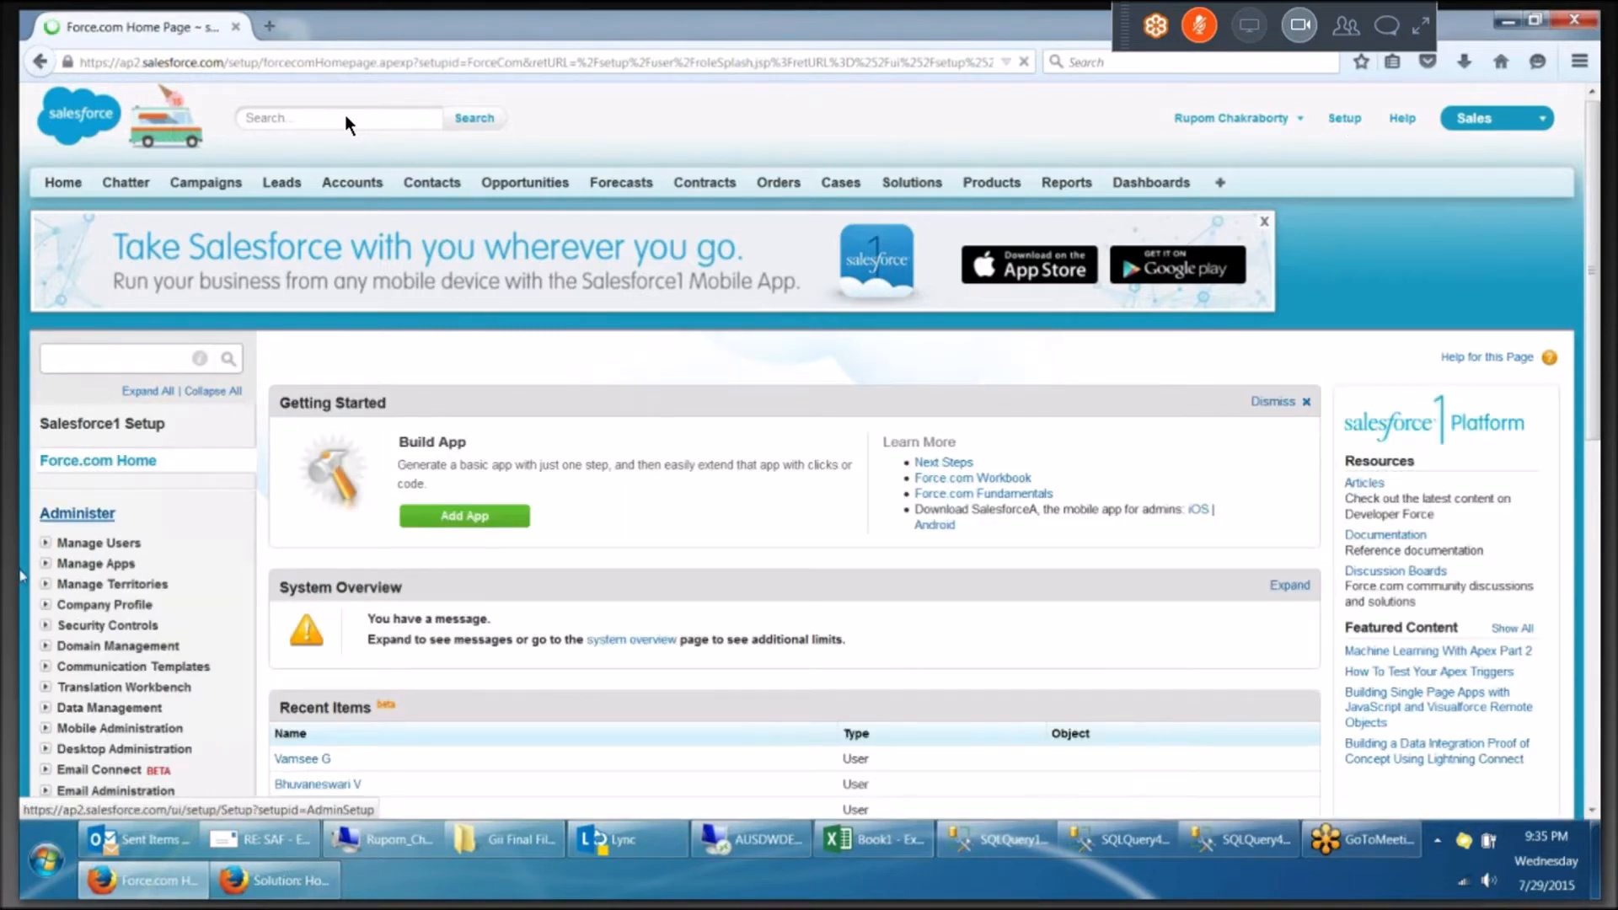
{"action": "key", "text": "alt+Tab"}
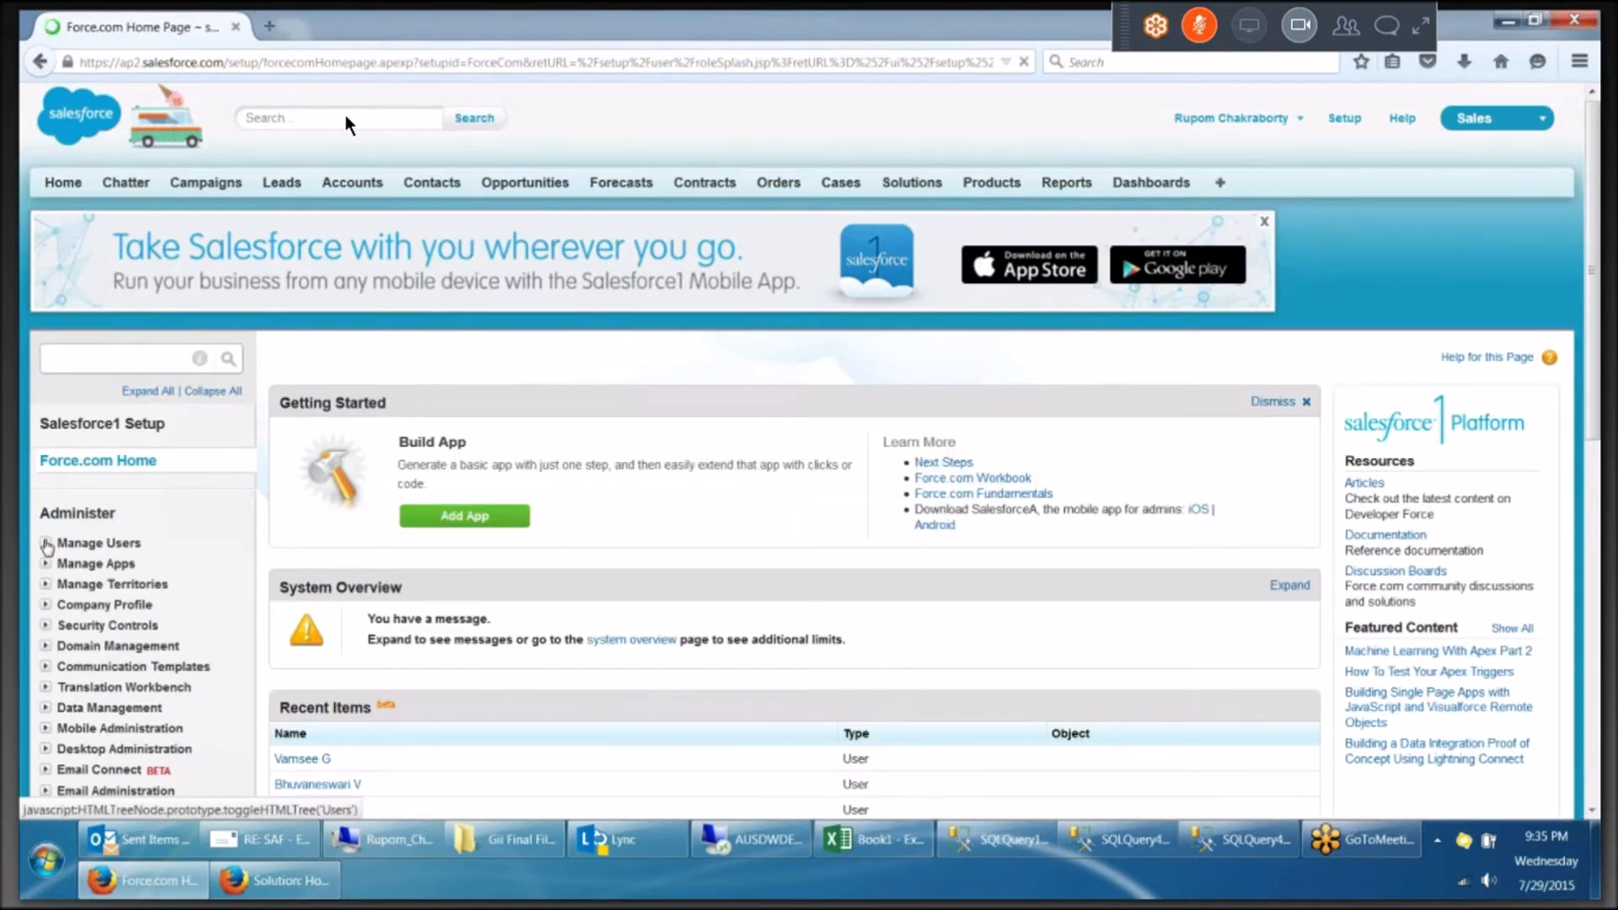
{"action": "left_click", "coordinate": [47, 544]}
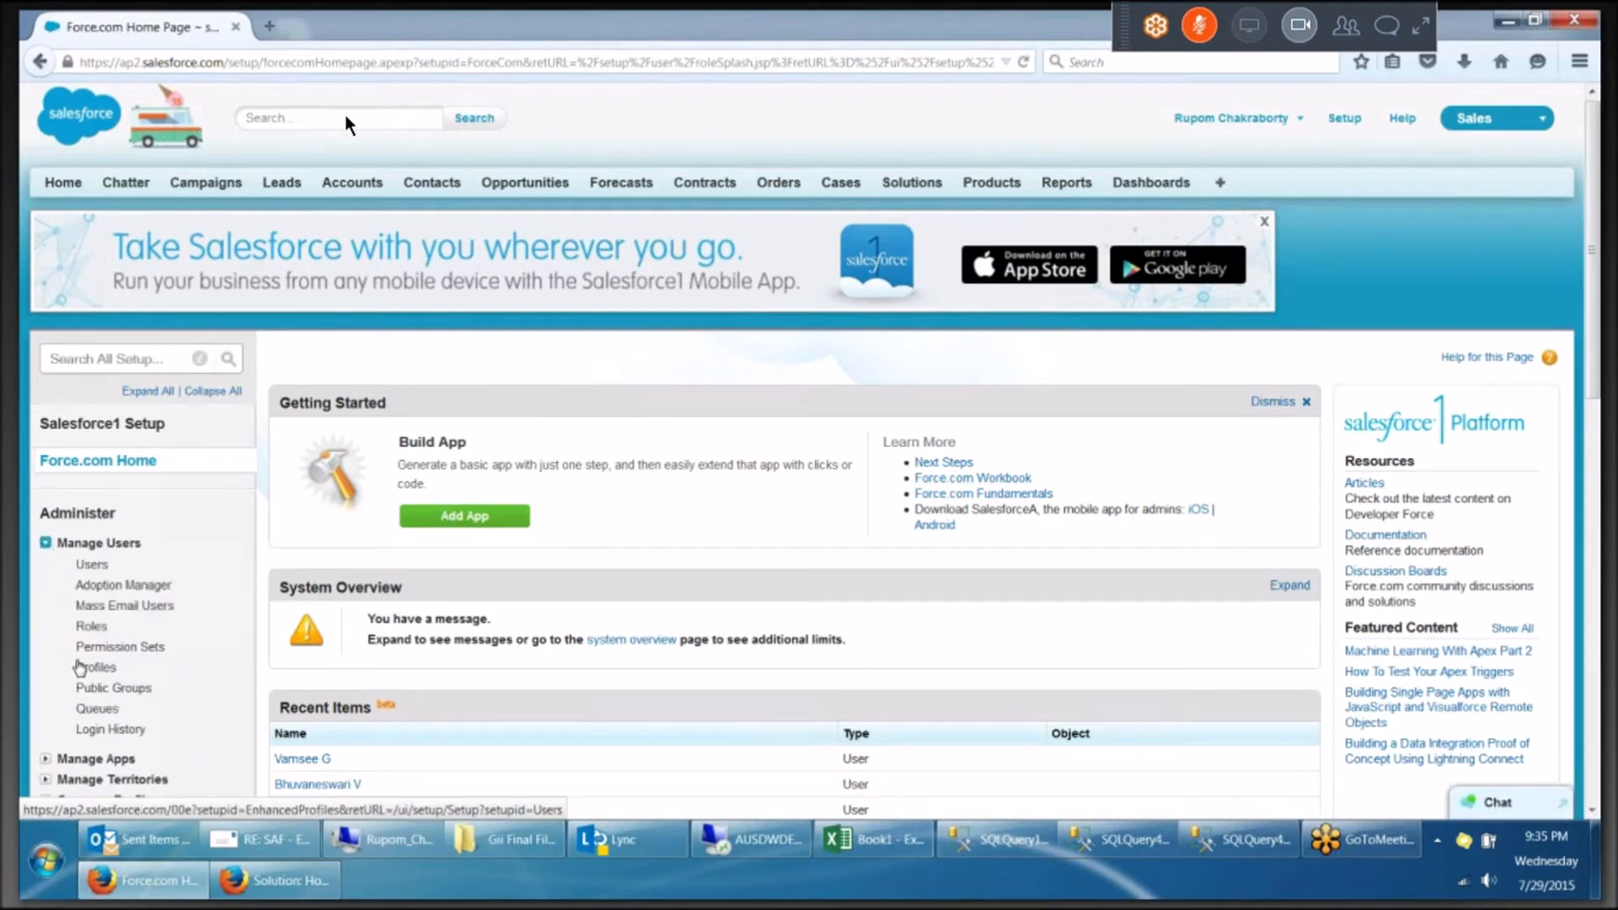
{"action": "left_click", "coordinate": [91, 626]}
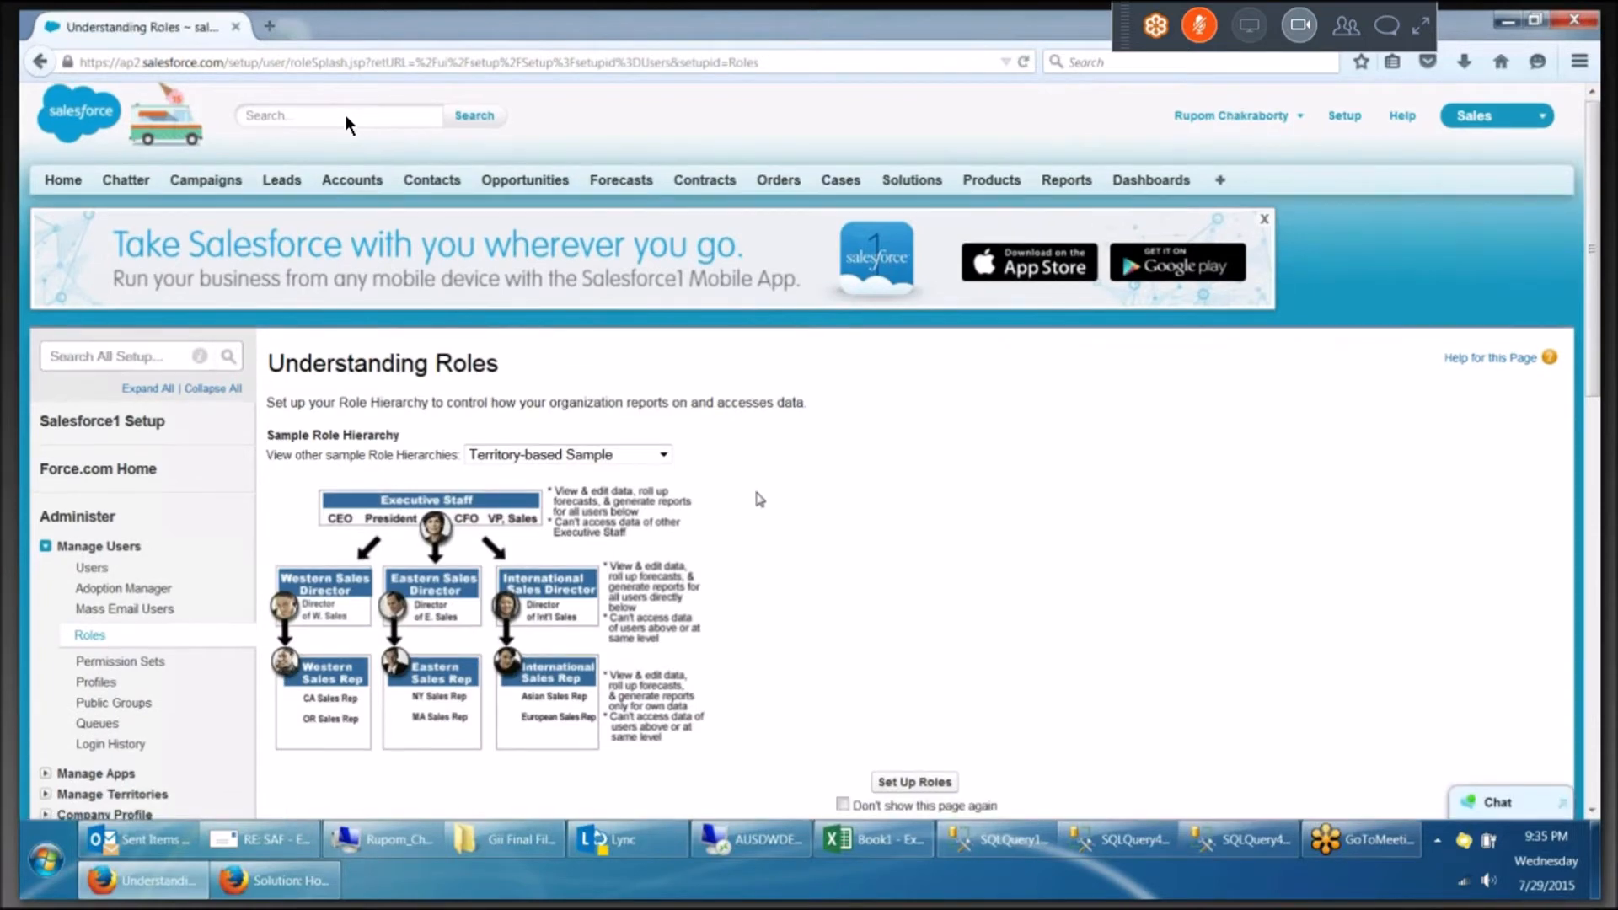
{"action": "scroll", "coordinate": [756, 499], "scroll_direction": "down", "scroll_amount": 2}
{"action": "left_click", "coordinate": [921, 684]}
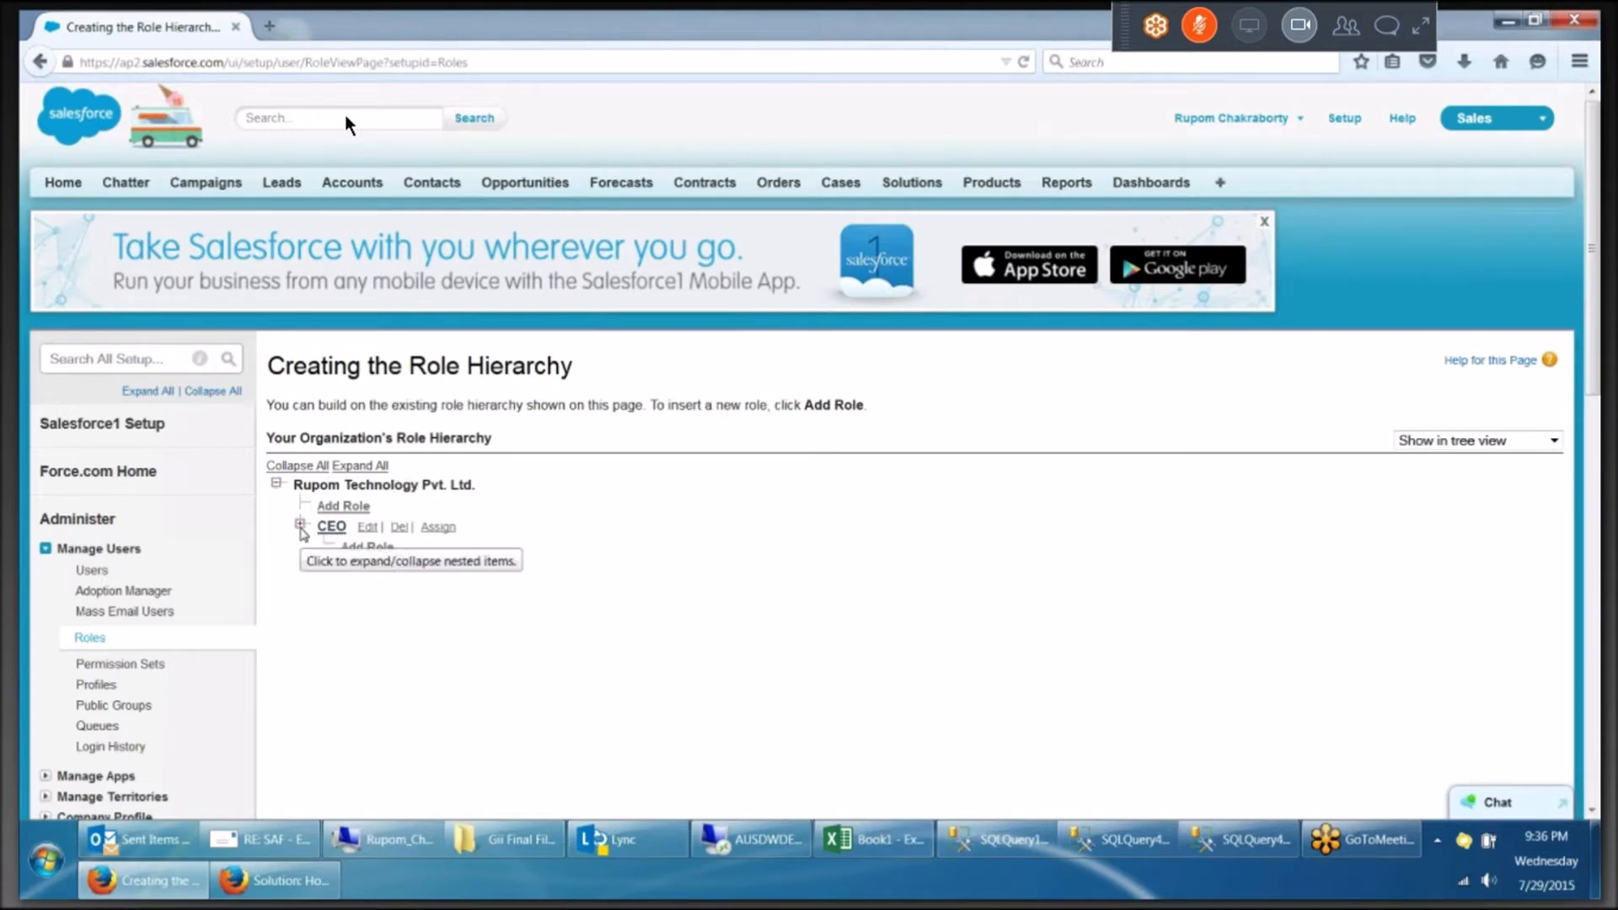
Expand the CEO, SVP, Sales & Marketing and VP, Marketing branches to examine their subordinate roles.
{"action": "left_click", "coordinate": [300, 525]}
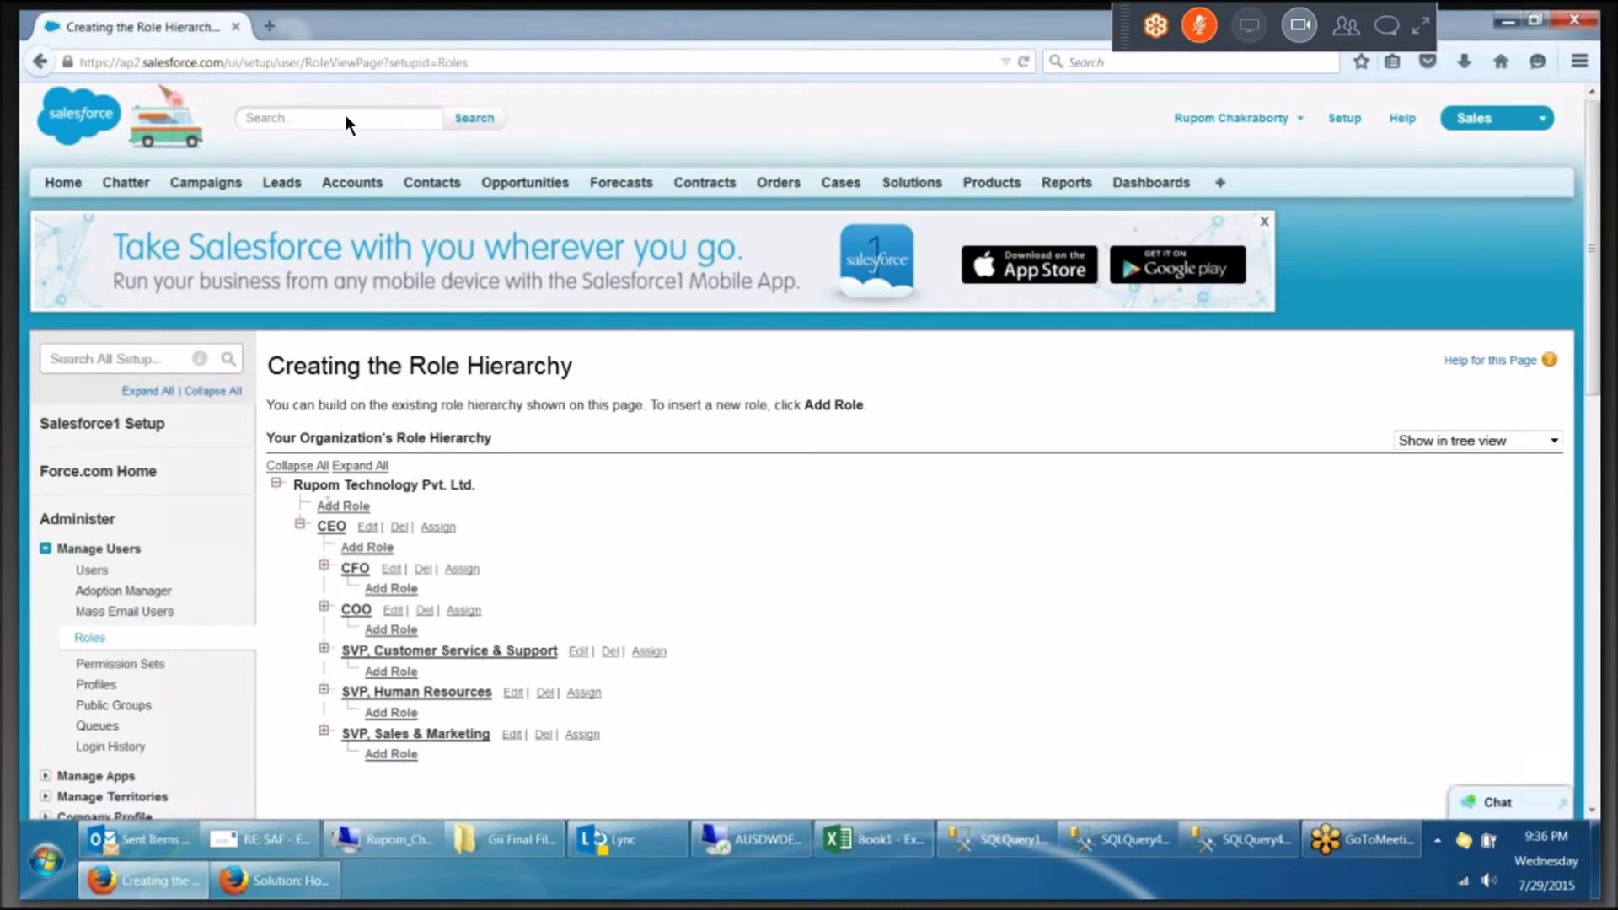
{"action": "key", "text": "XF86AudioLowerVolume"}
{"action": "key", "text": "XF86AudioLowerVolume"}
{"action": "key", "text": "XF86AudioLowerVolume"}
{"action": "left_click", "coordinate": [323, 733]}
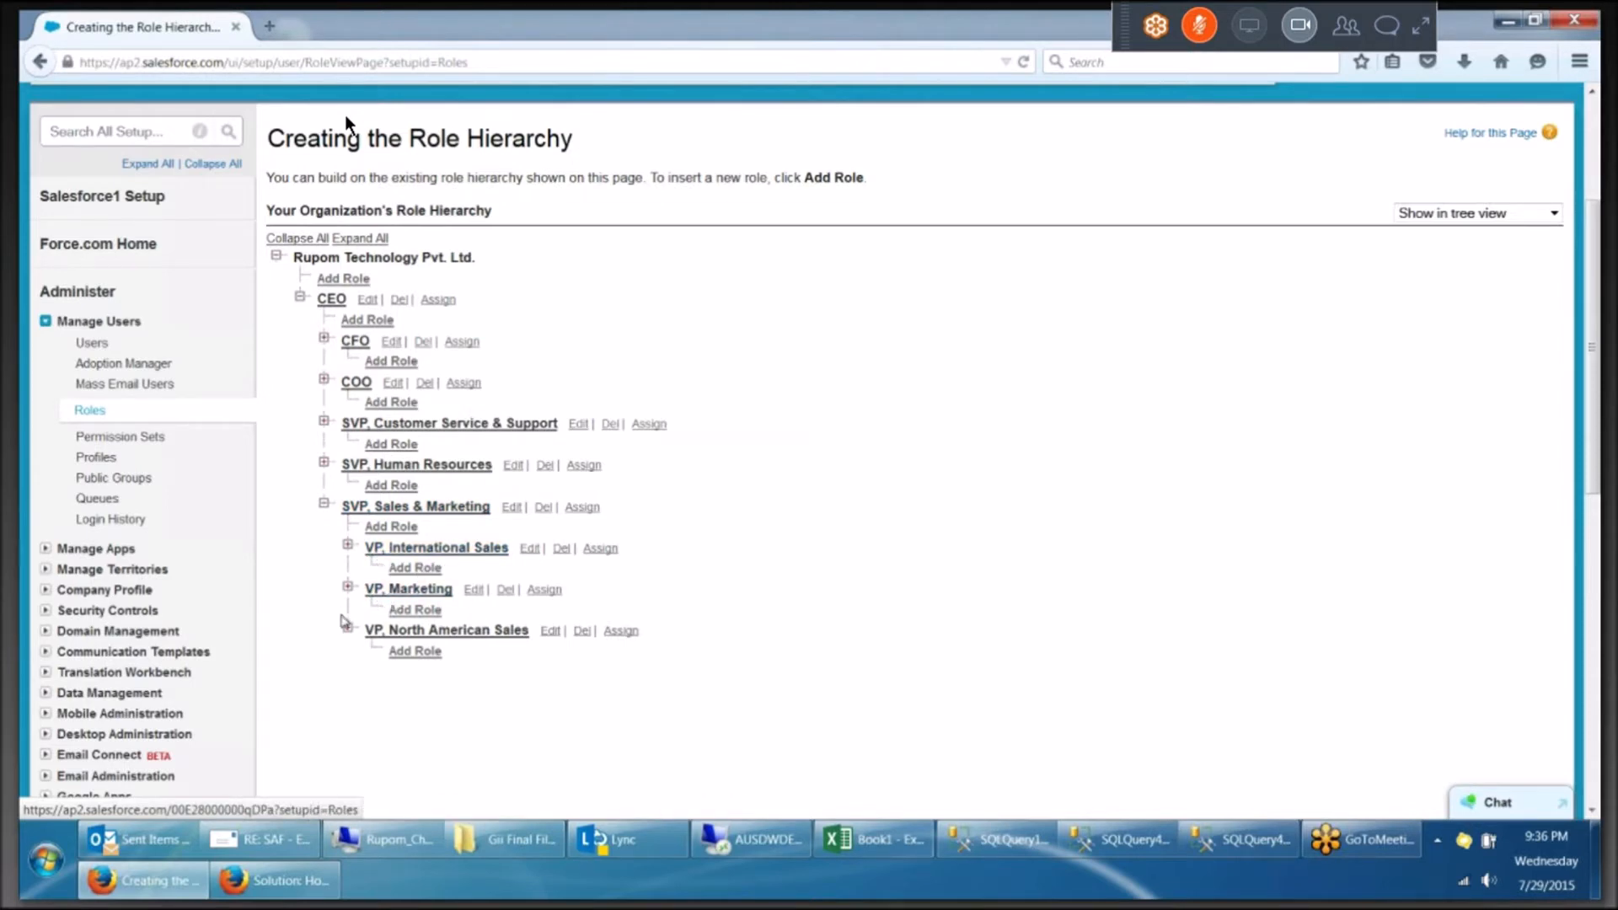
{"action": "left_click", "coordinate": [347, 587]}
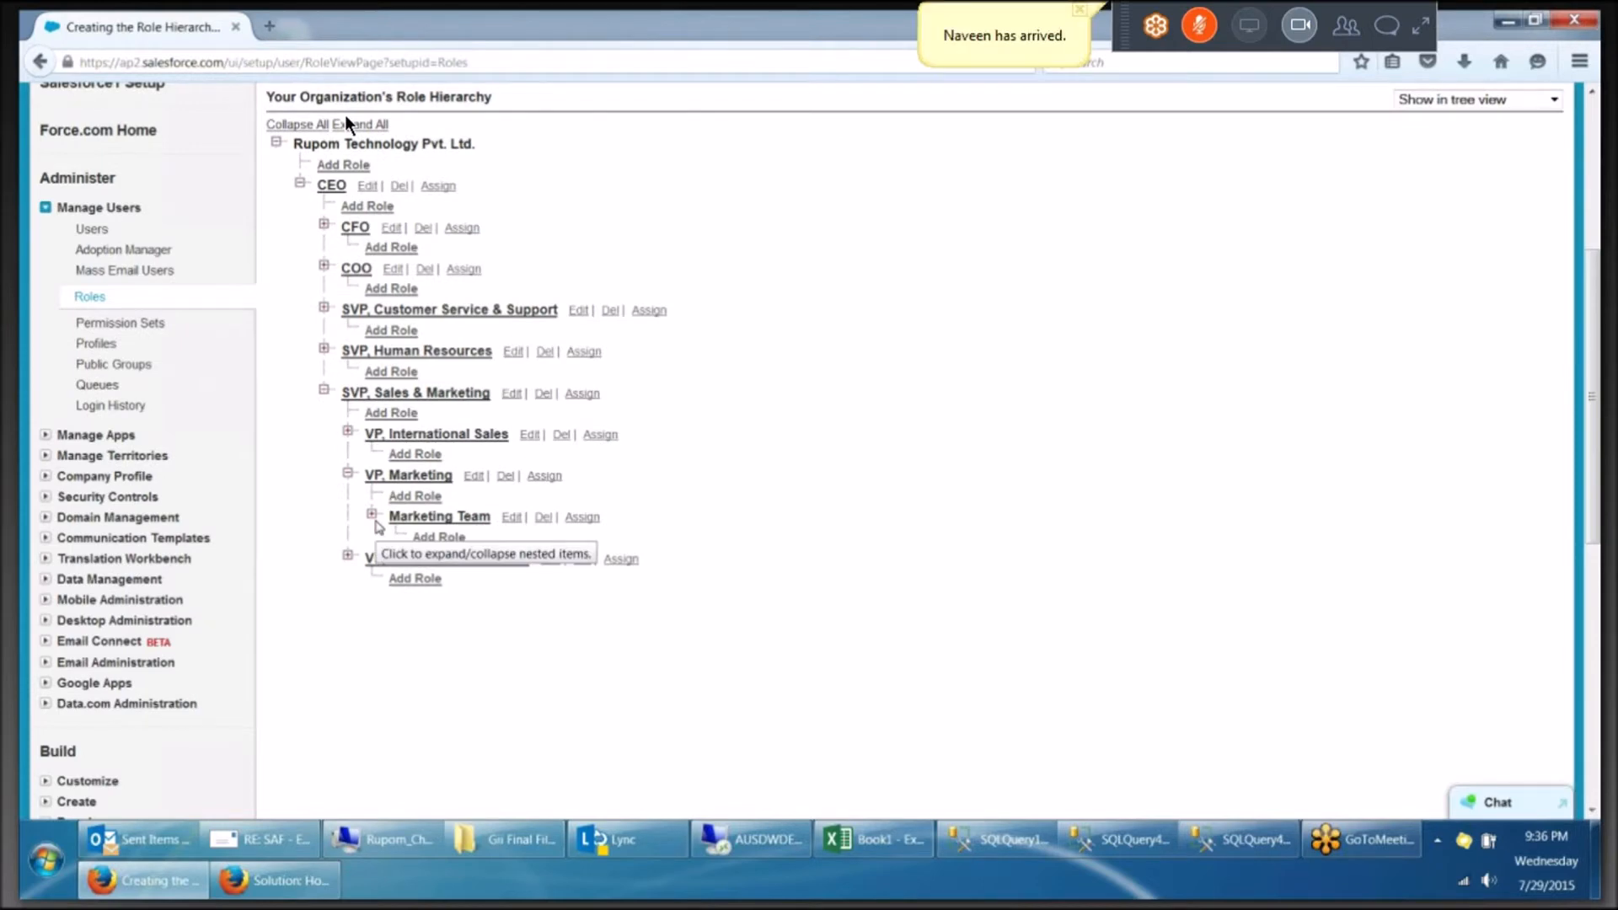
Collapse the CEO branch so only the top level of the role hierarchy is listed.
{"action": "scroll", "coordinate": [376, 521], "scroll_direction": "up", "scroll_amount": 2}
{"action": "scroll", "coordinate": [350, 459], "scroll_direction": "up", "scroll_amount": 3}
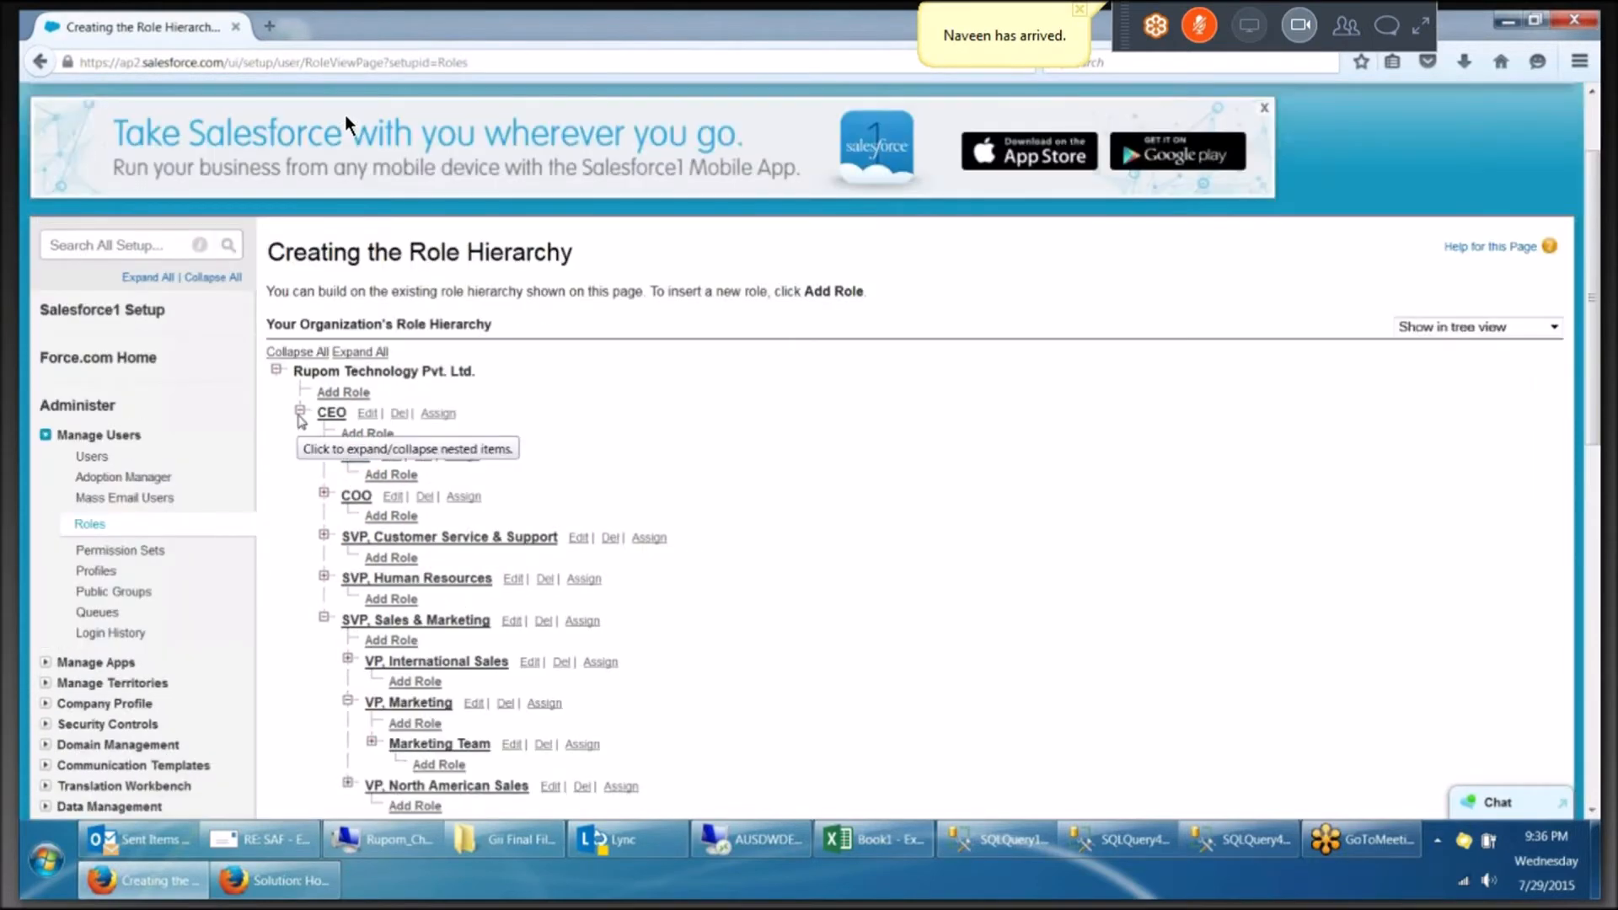
{"action": "left_click", "coordinate": [299, 411]}
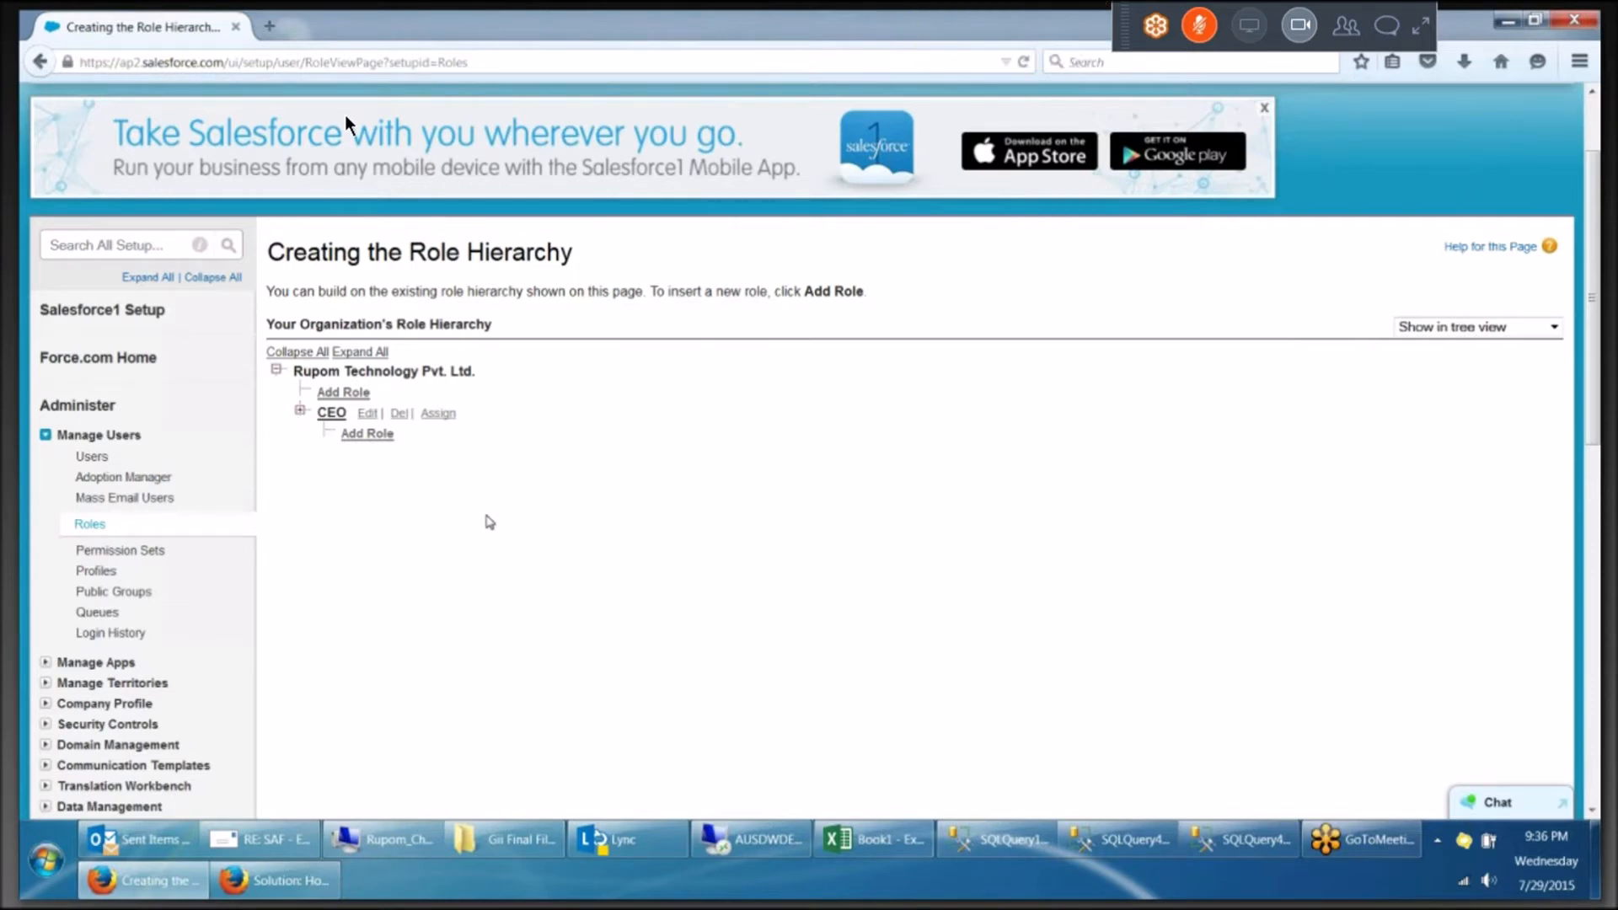
{"action": "left_click", "coordinate": [300, 412]}
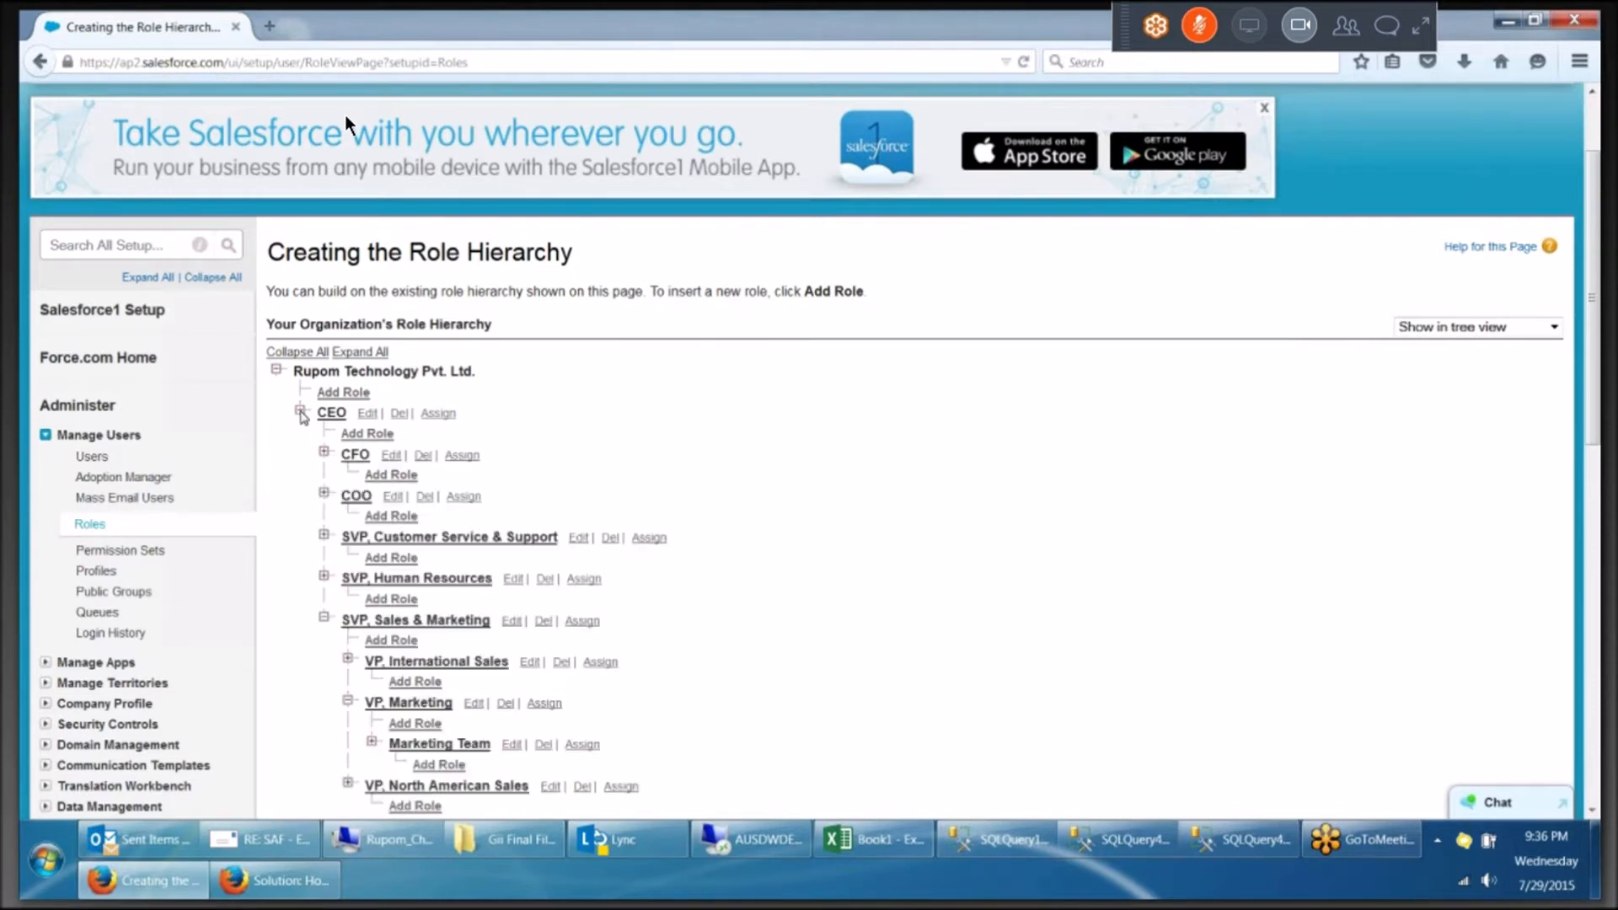
{"action": "left_click", "coordinate": [300, 412]}
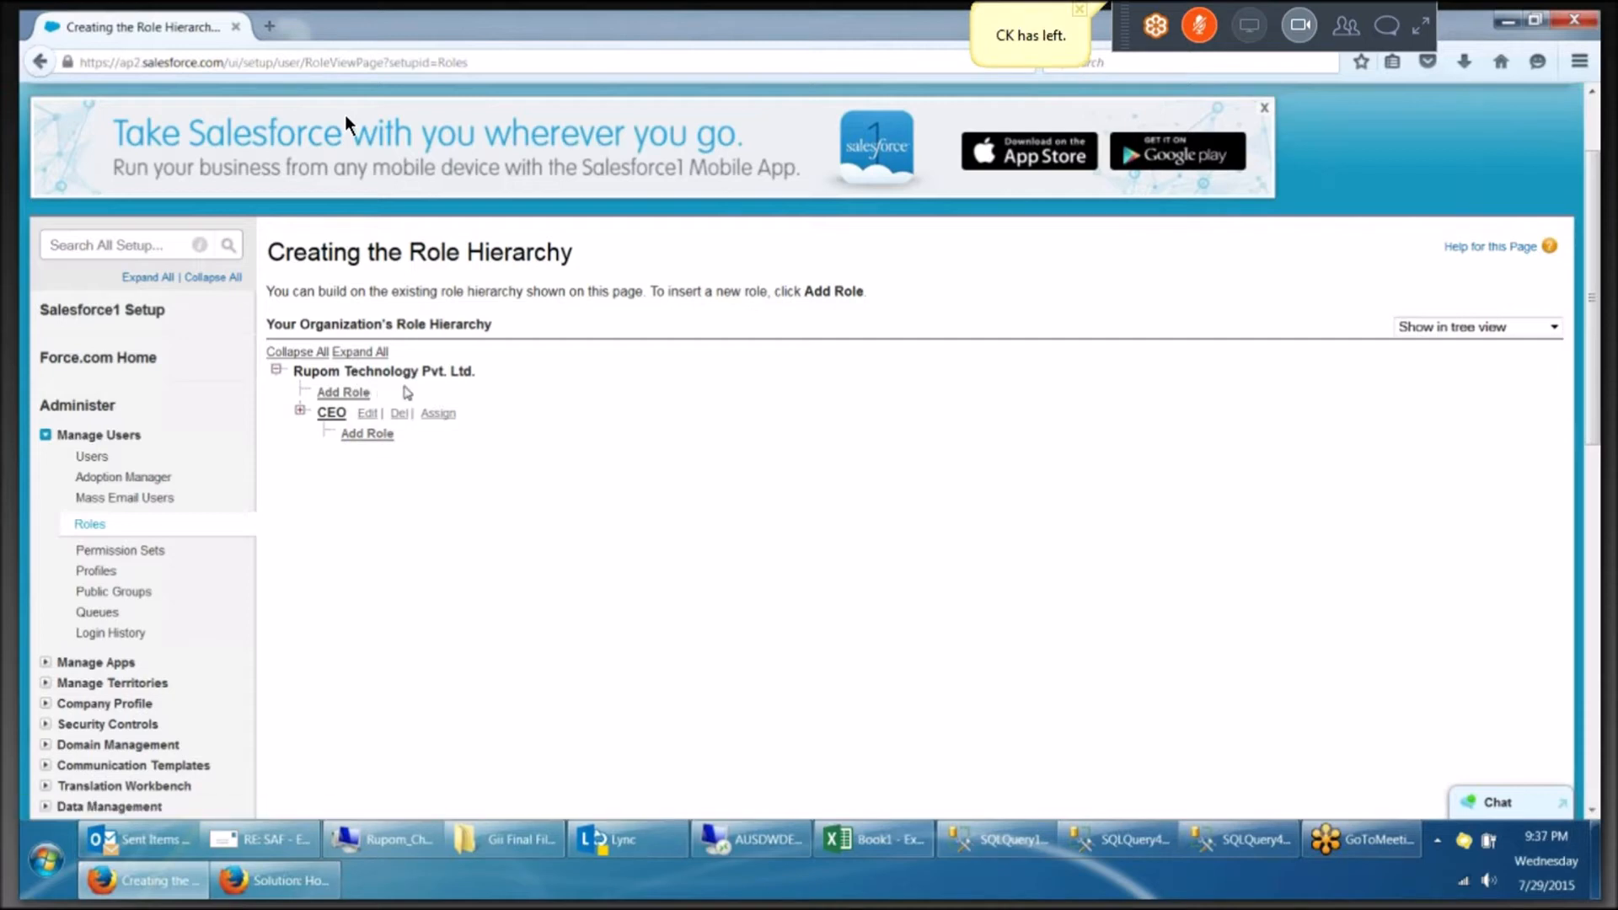
Create and save a role labelled "Director" directly under the company at the top of the hierarchy.
{"action": "left_click", "coordinate": [354, 393]}
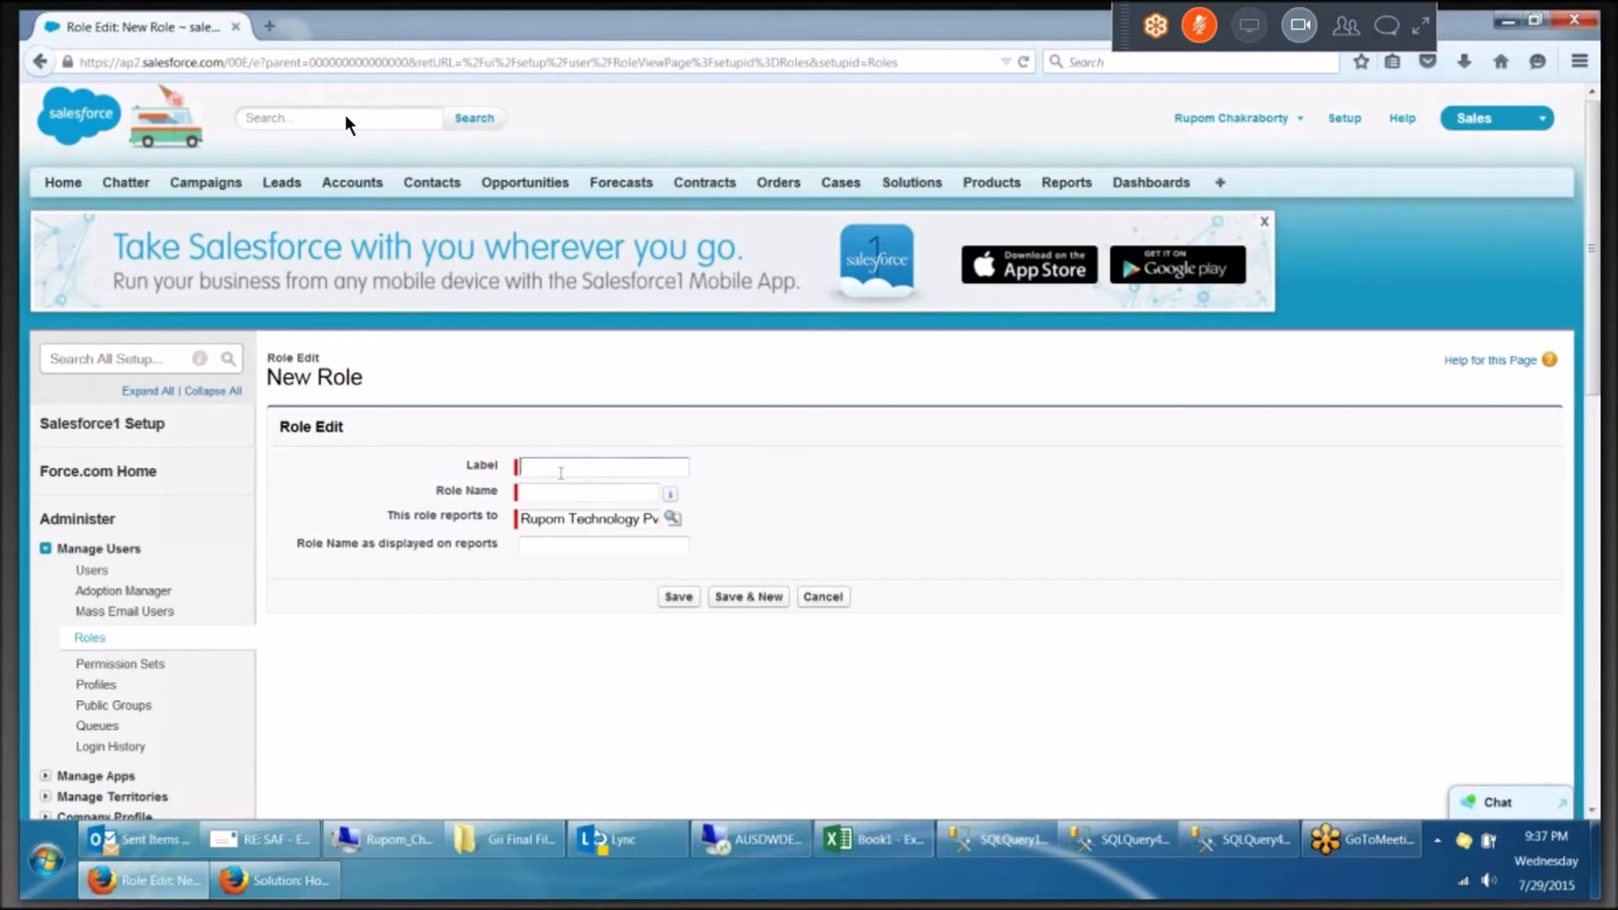
{"action": "type", "text": "Director"}
{"action": "key", "text": "Tab"}
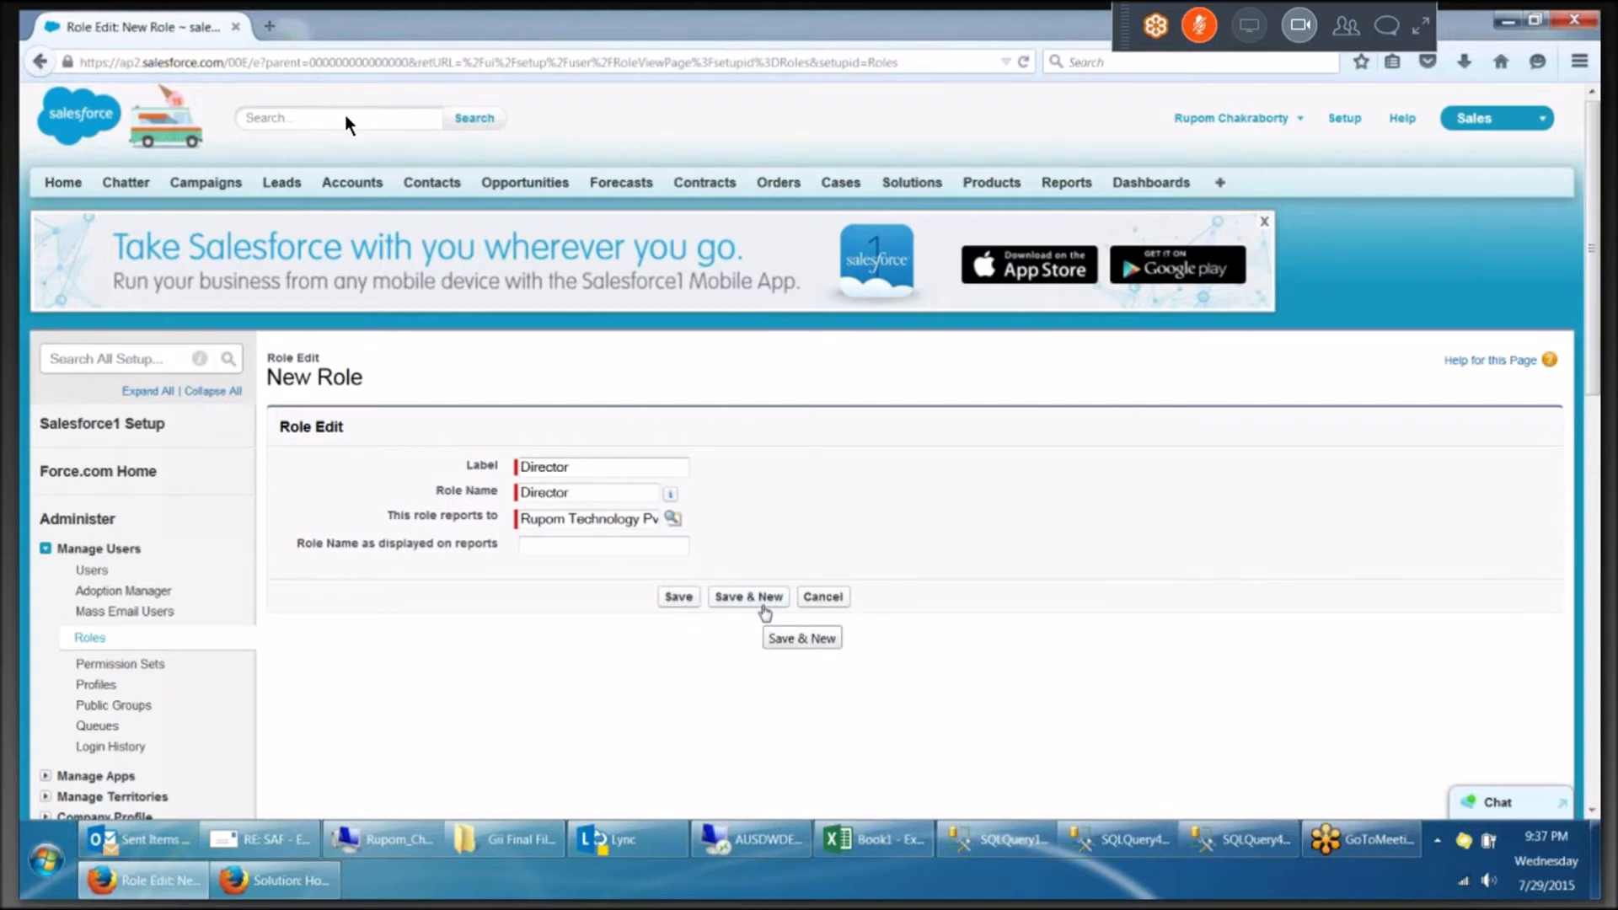
{"action": "left_click", "coordinate": [681, 599]}
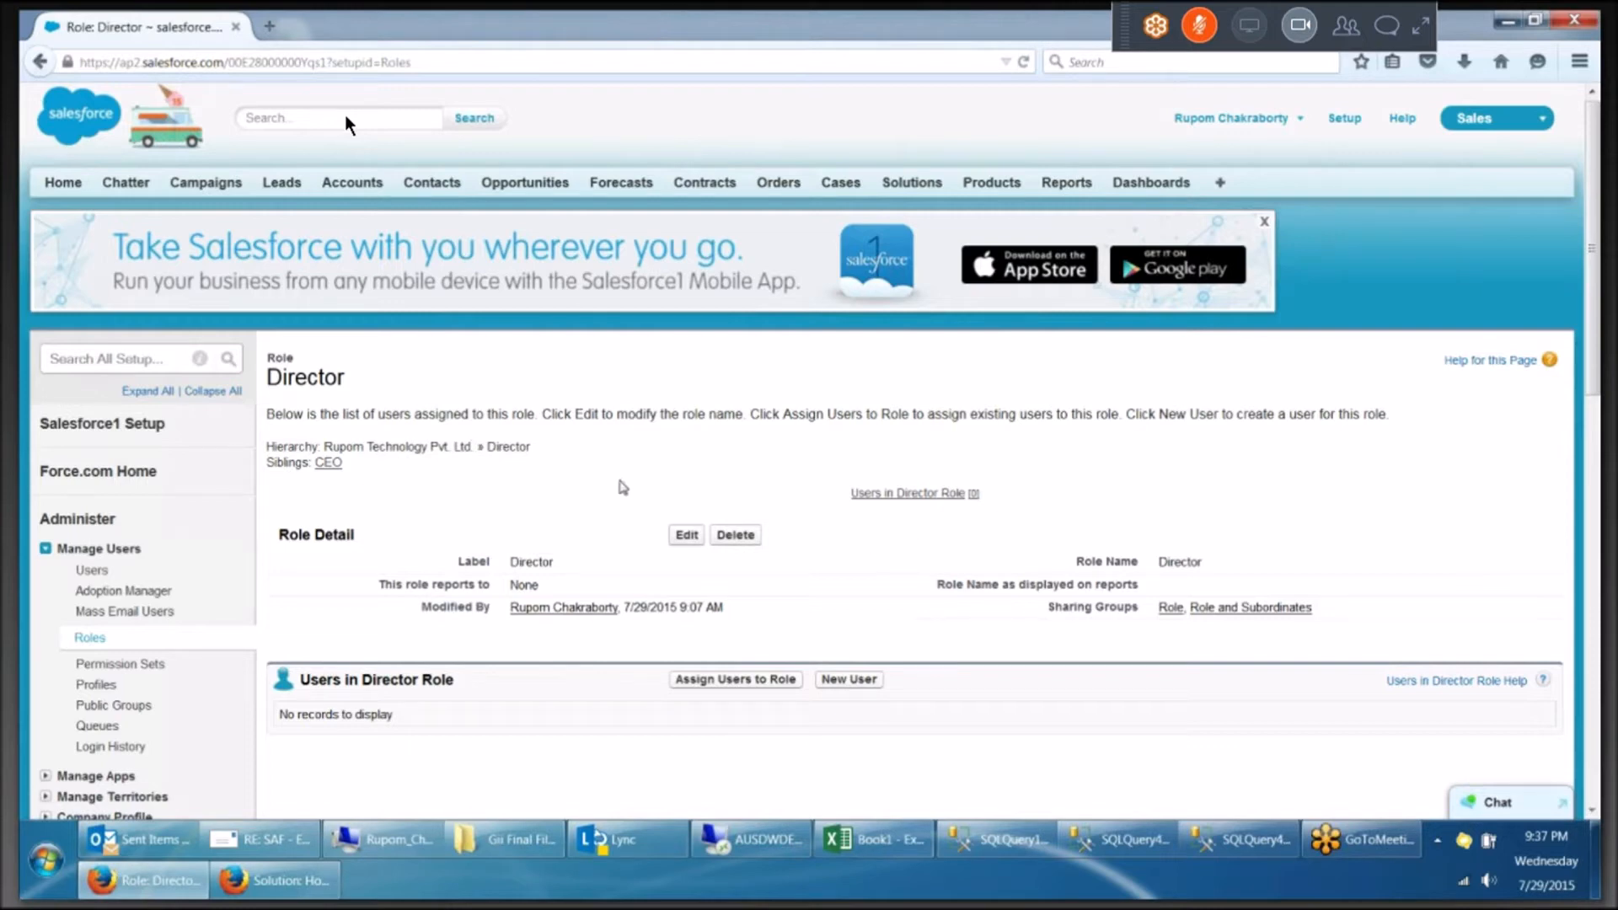
Review the Director role's details, and examine the sibling CEO role and its assigned users.
{"action": "scroll", "coordinate": [623, 487], "scroll_direction": "down", "scroll_amount": 1}
{"action": "scroll", "coordinate": [623, 487], "scroll_direction": "down", "scroll_amount": 3}
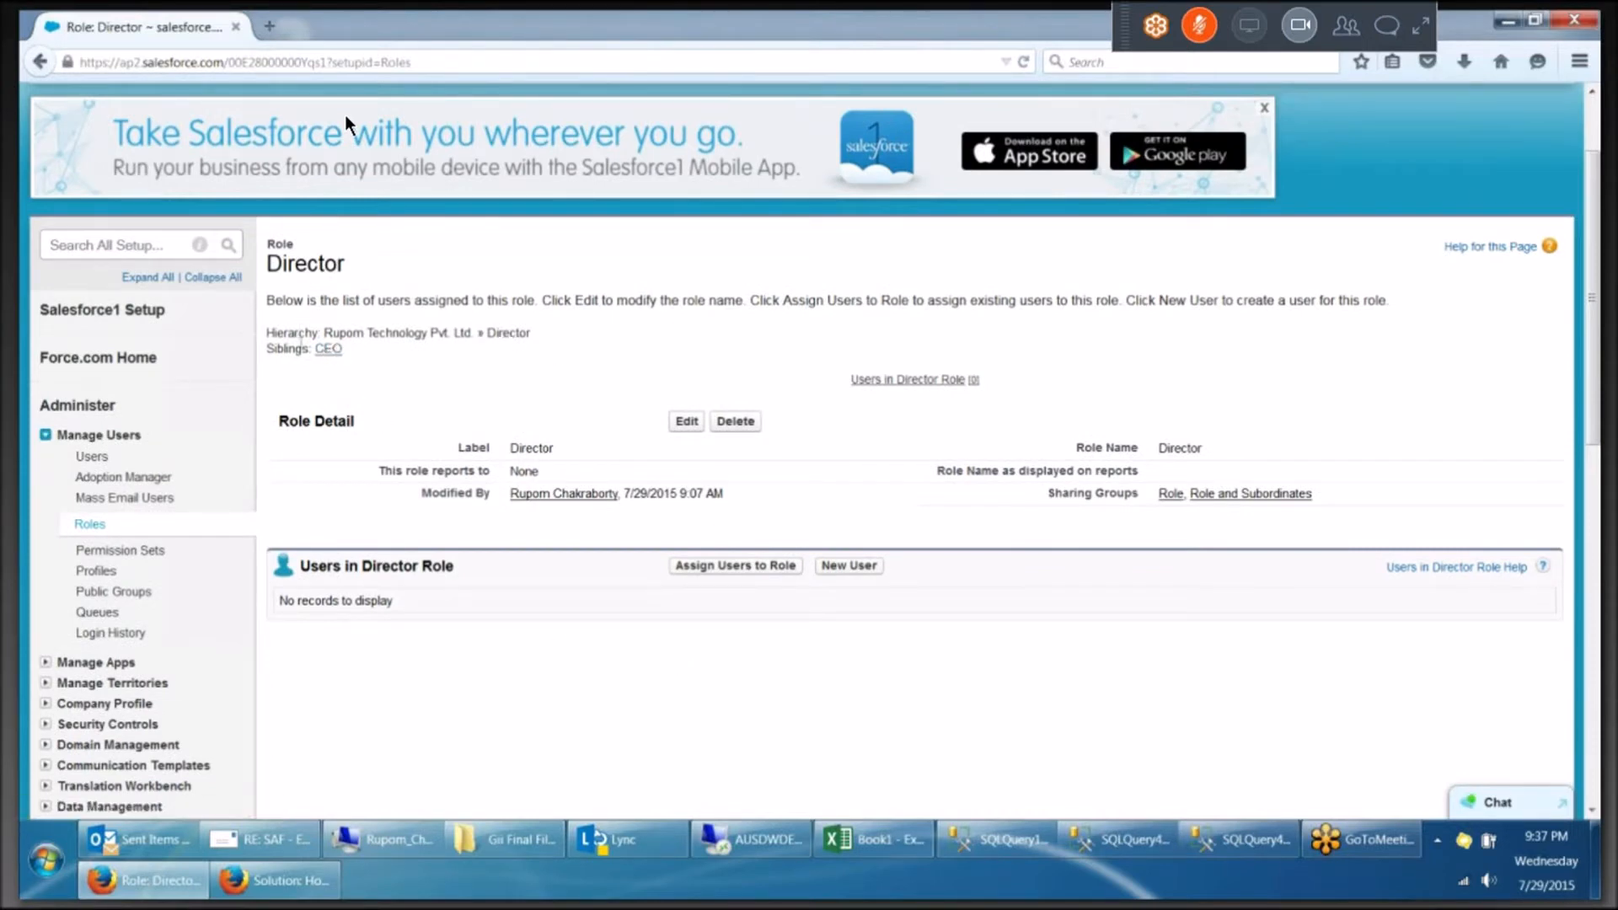
{"action": "left_click", "coordinate": [330, 351]}
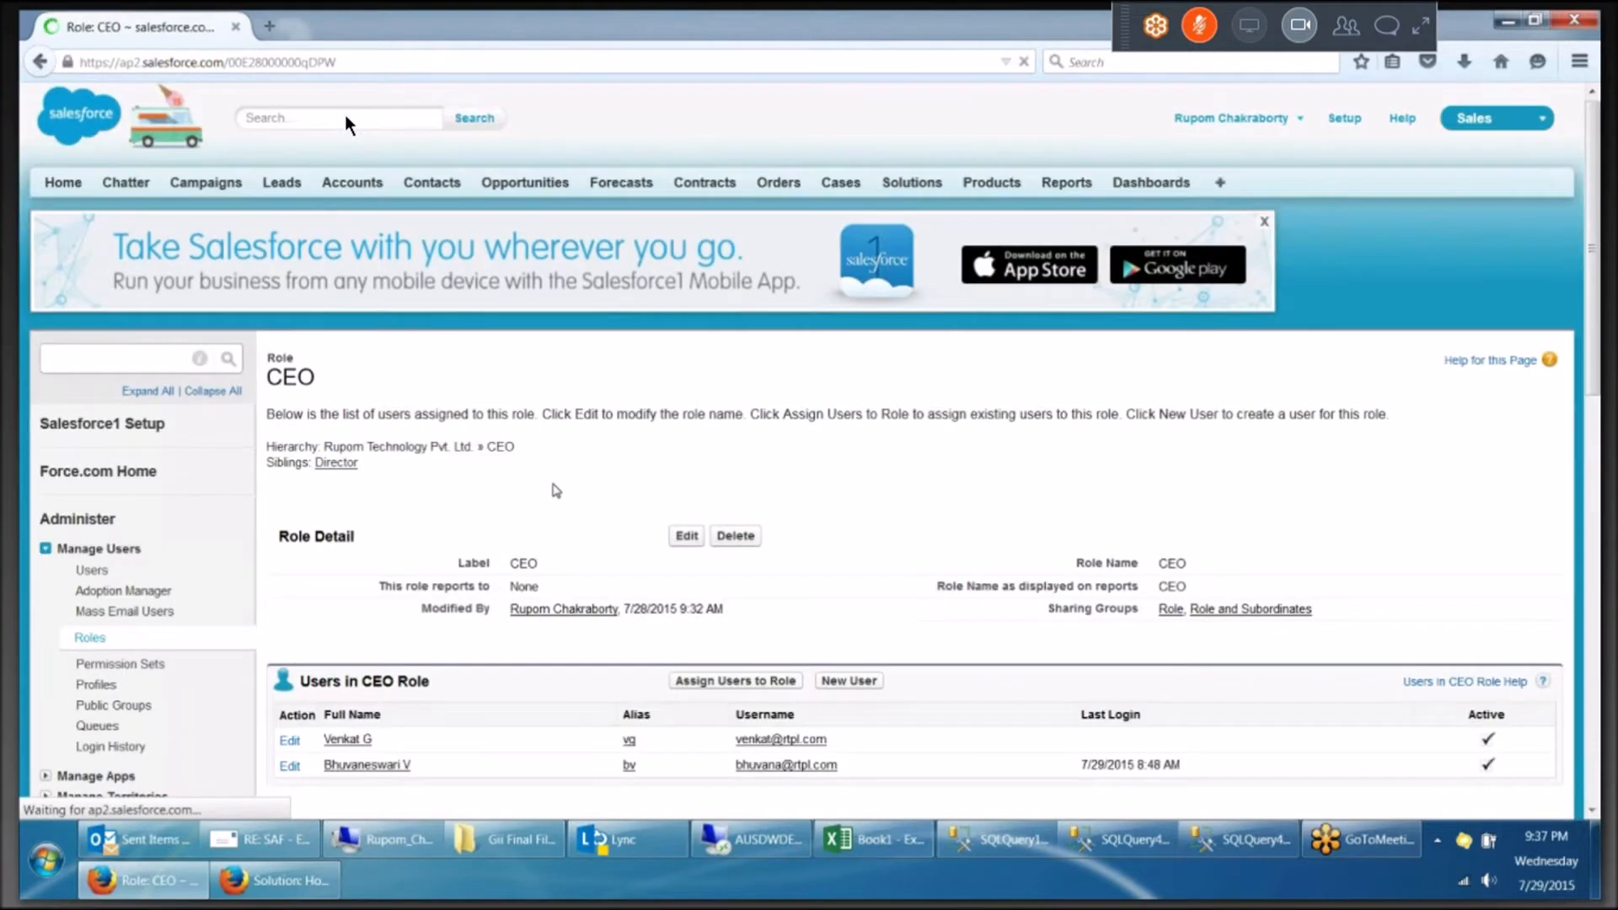
{"action": "scroll", "coordinate": [346, 125], "scroll_direction": "down", "scroll_amount": 5}
{"action": "scroll", "coordinate": [556, 493], "scroll_direction": "up", "scroll_amount": 5}
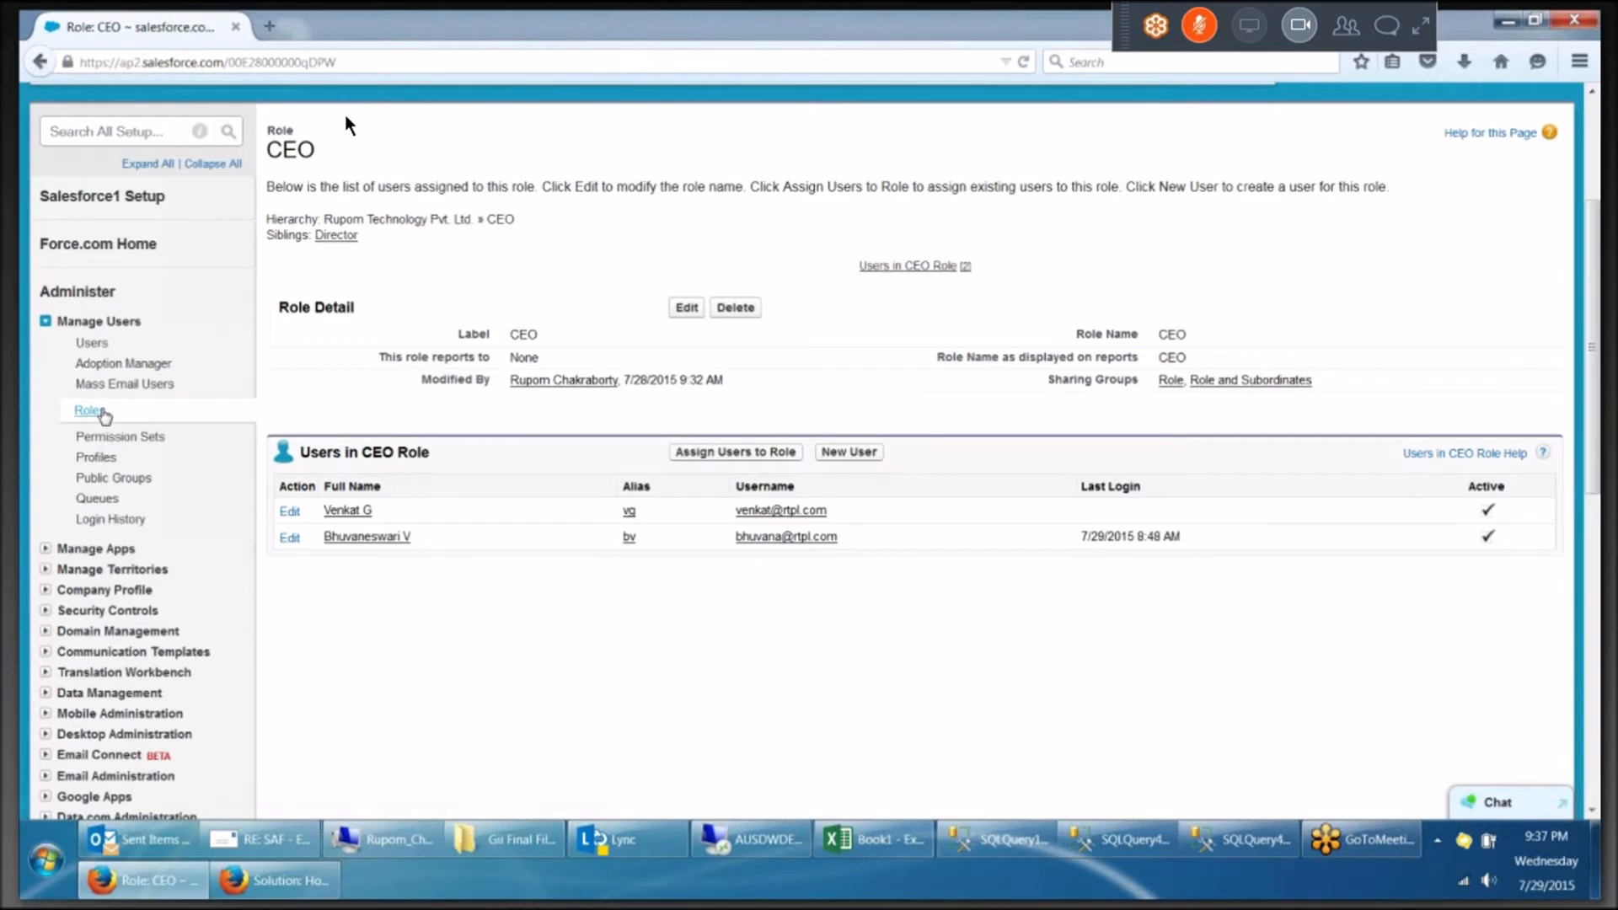
Return to the organization's role hierarchy through the Understanding Roles page.
{"action": "left_click", "coordinate": [94, 412]}
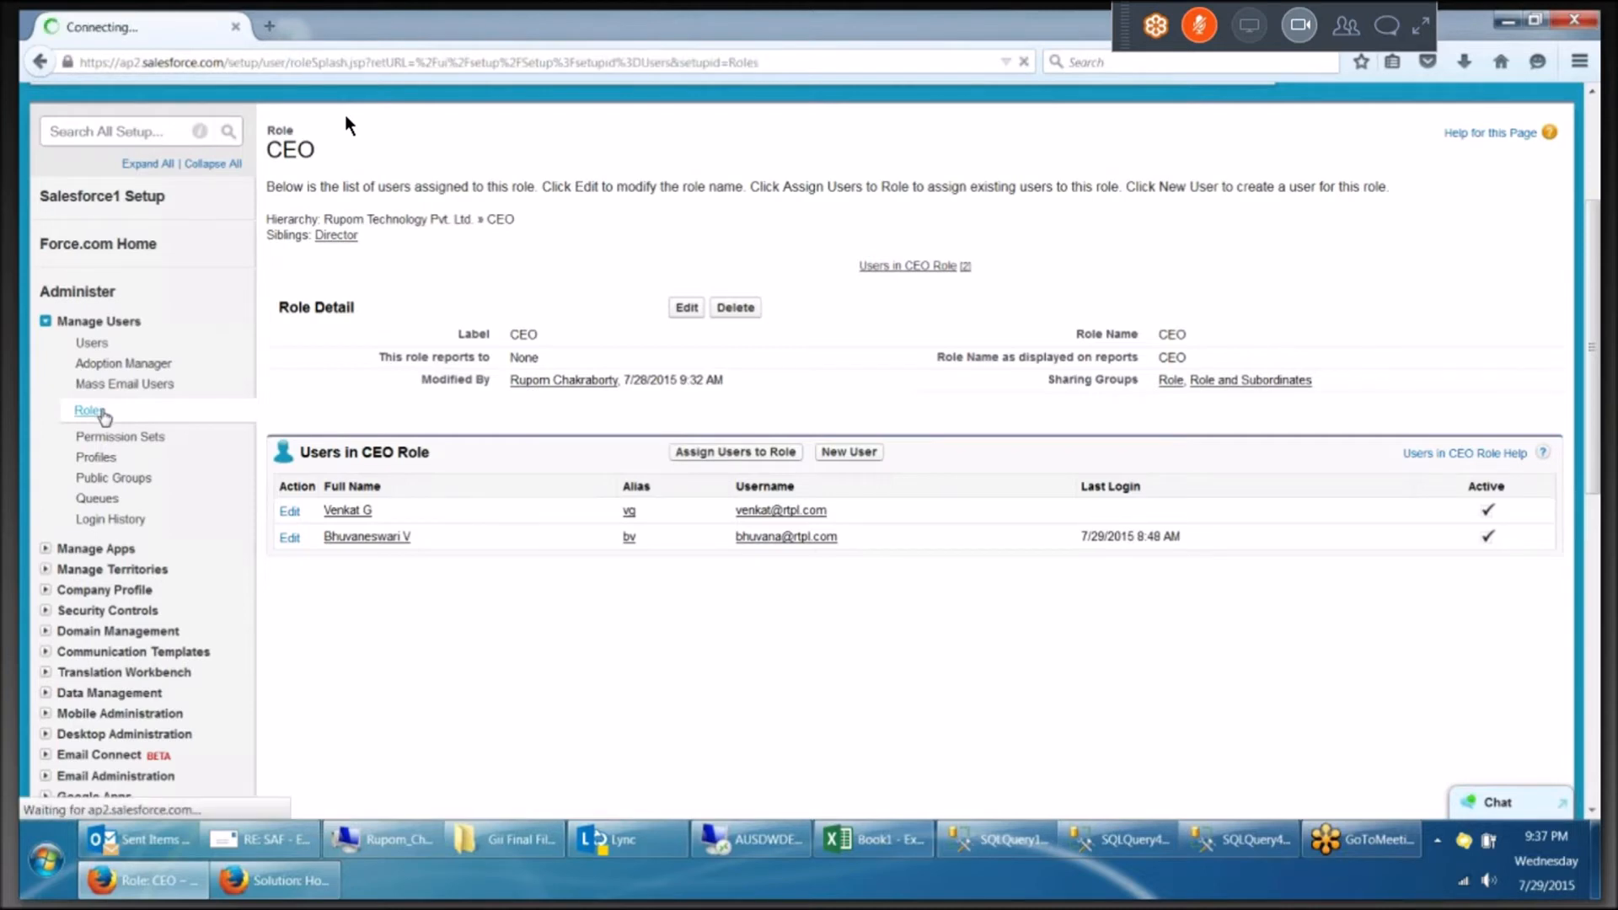
{"action": "scroll", "coordinate": [843, 472], "scroll_direction": "down", "scroll_amount": 2}
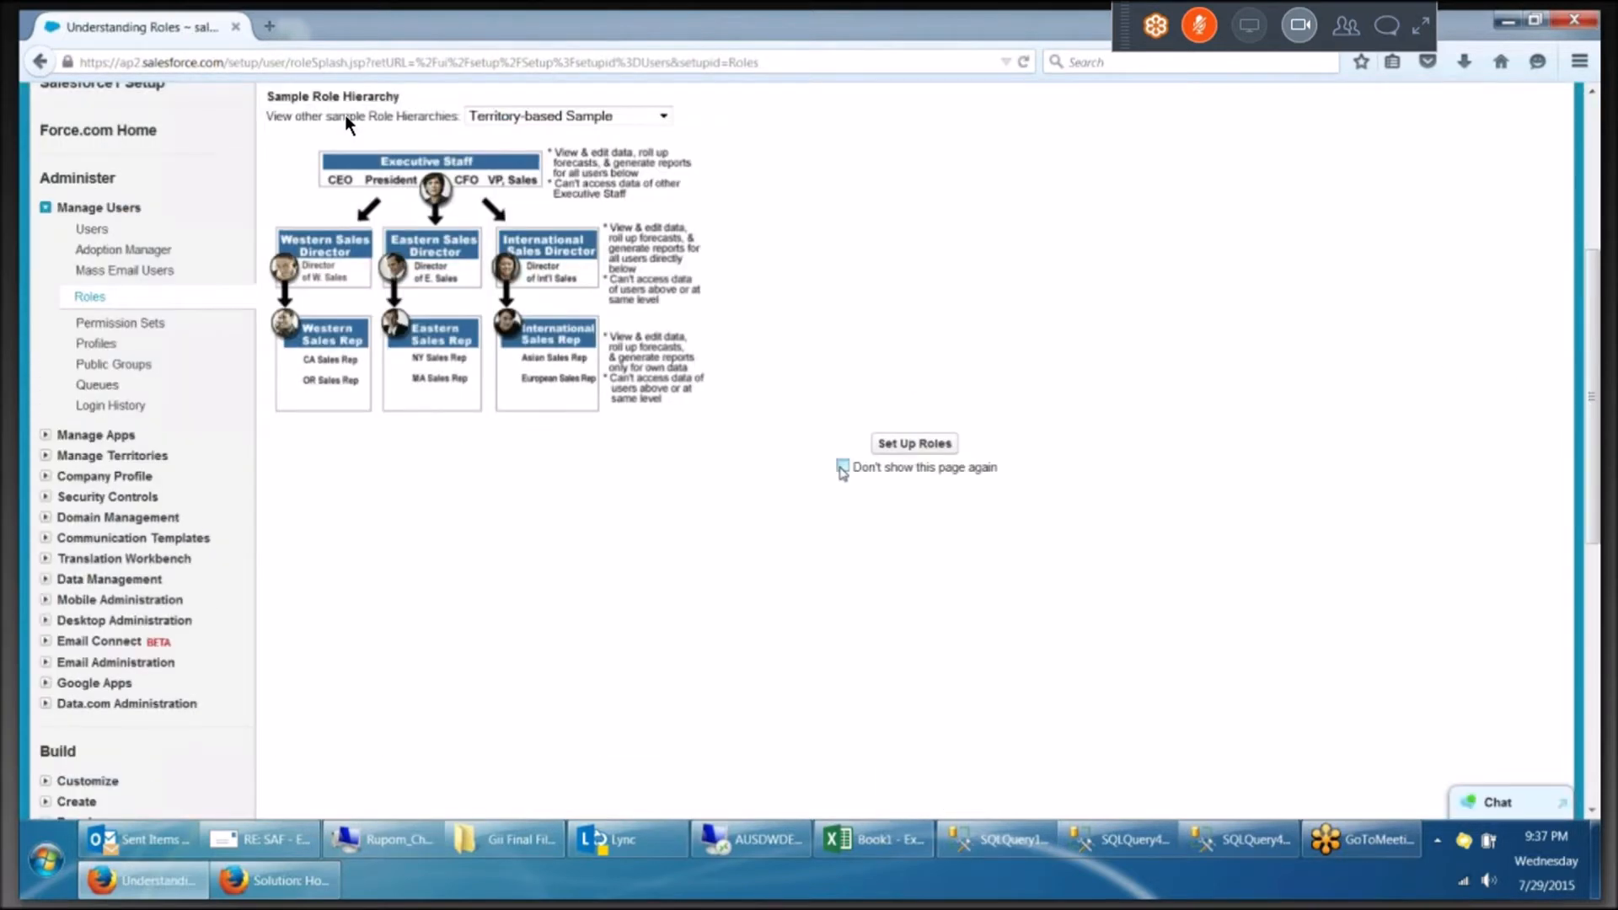
{"action": "left_click", "coordinate": [930, 444]}
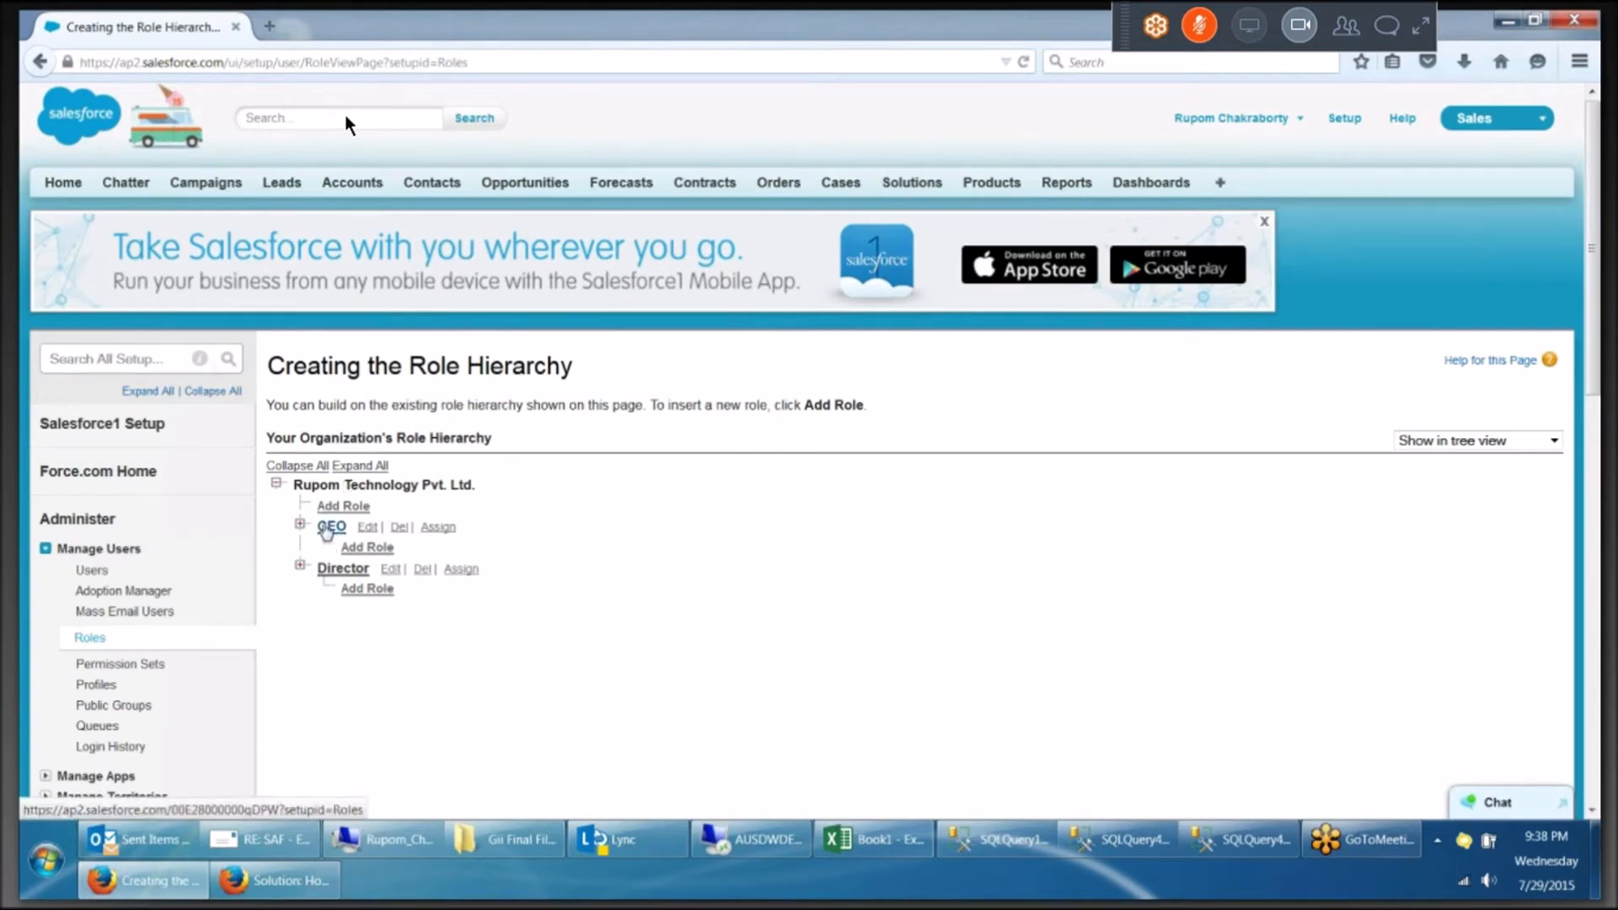
Add a role labelled "Asst Dir Asia" reporting to Director, save it and start another new role.
{"action": "left_click", "coordinate": [374, 592]}
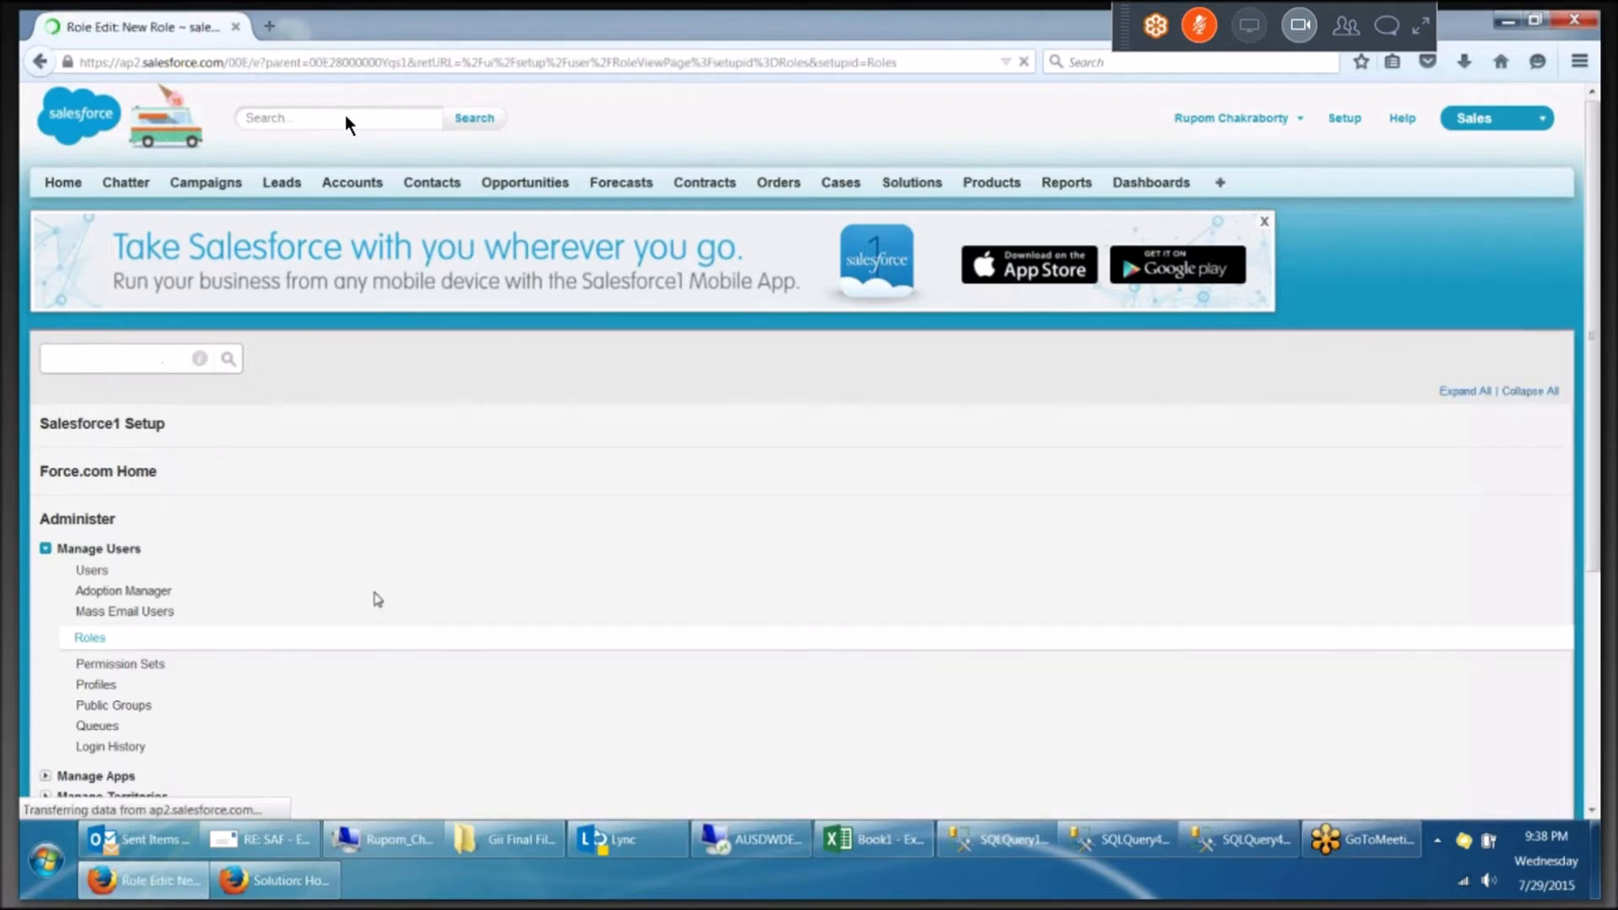
{"action": "type", "text": "Asst"}
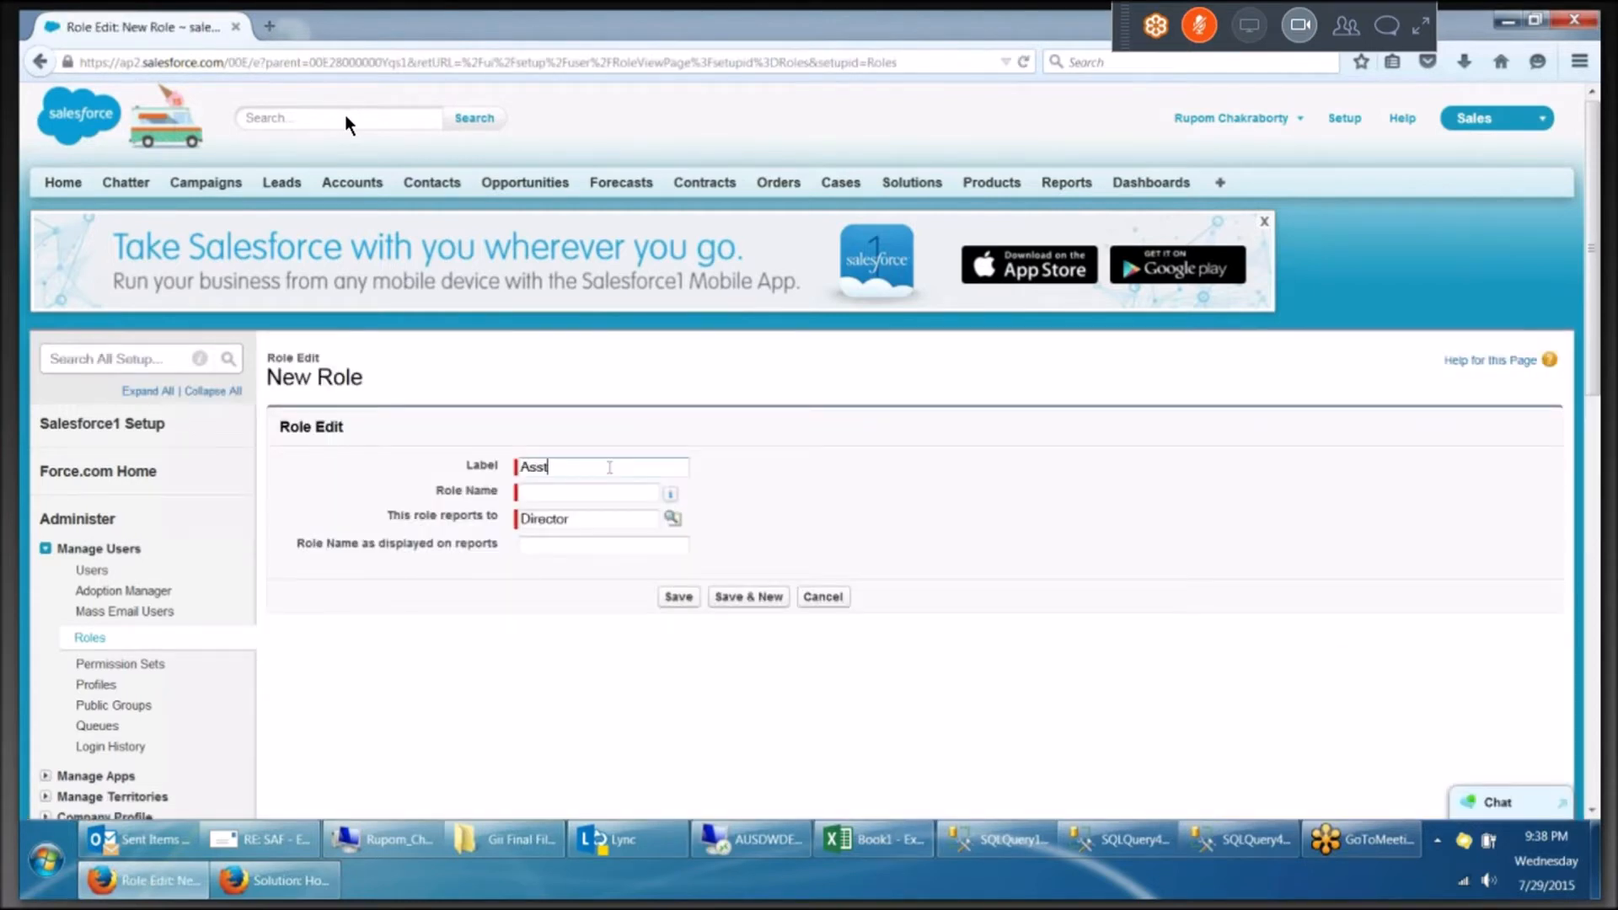
{"action": "type", "text": " Dir "}
{"action": "type", "text": "Markt"}
{"action": "type", "text": "g"}
{"action": "key", "text": "BackSpace"}
{"action": "key", "text": "BackSpace"}
{"action": "key", "text": "BackSpace"}
{"action": "key", "text": "BackSpace"}
{"action": "key", "text": "BackSpace"}
{"action": "key", "text": "BackSpace"}
{"action": "type", "text": "Asia"}
{"action": "left_click", "coordinate": [560, 543]}
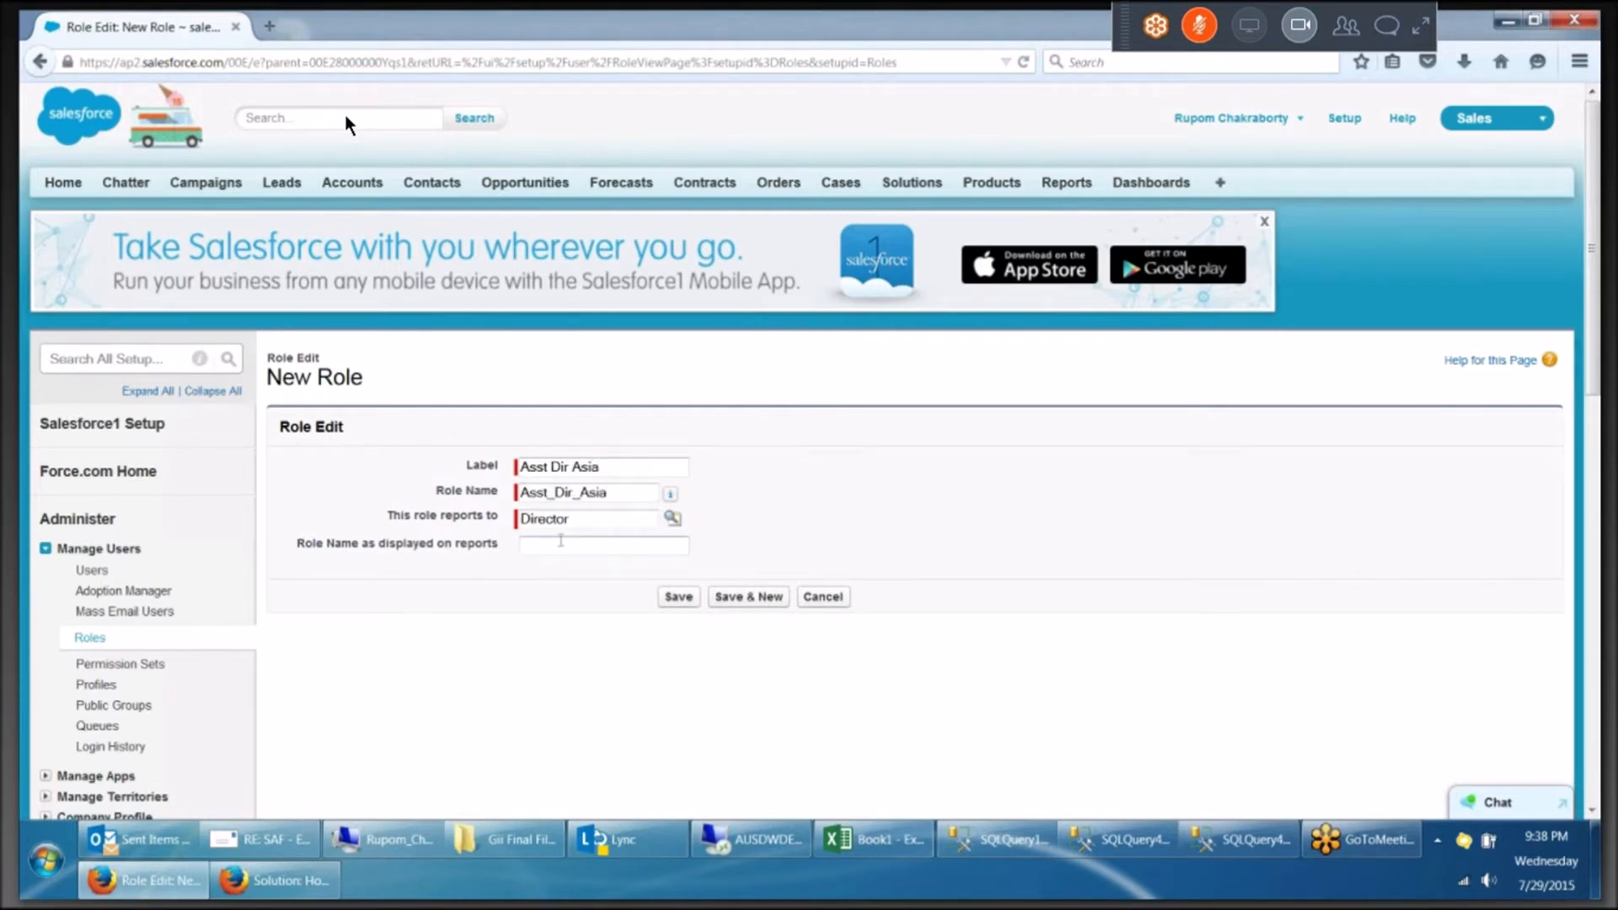
{"action": "left_click", "coordinate": [768, 598]}
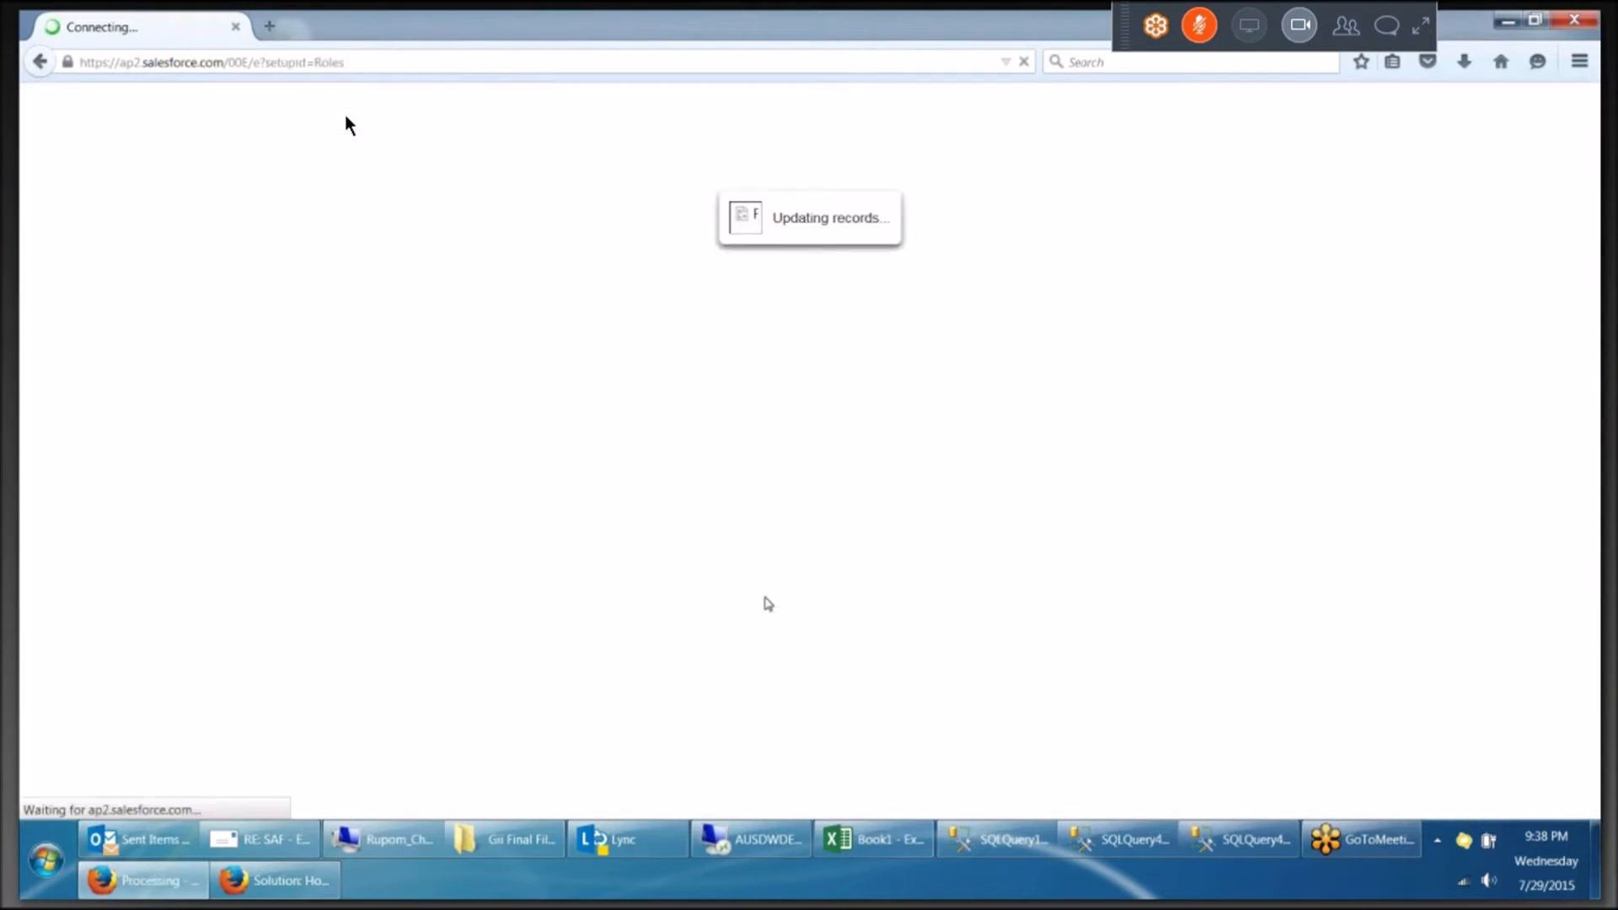
Label the new role under Director "Asst. Director America", save it and start another new role.
{"action": "type", "text": "Ast"}
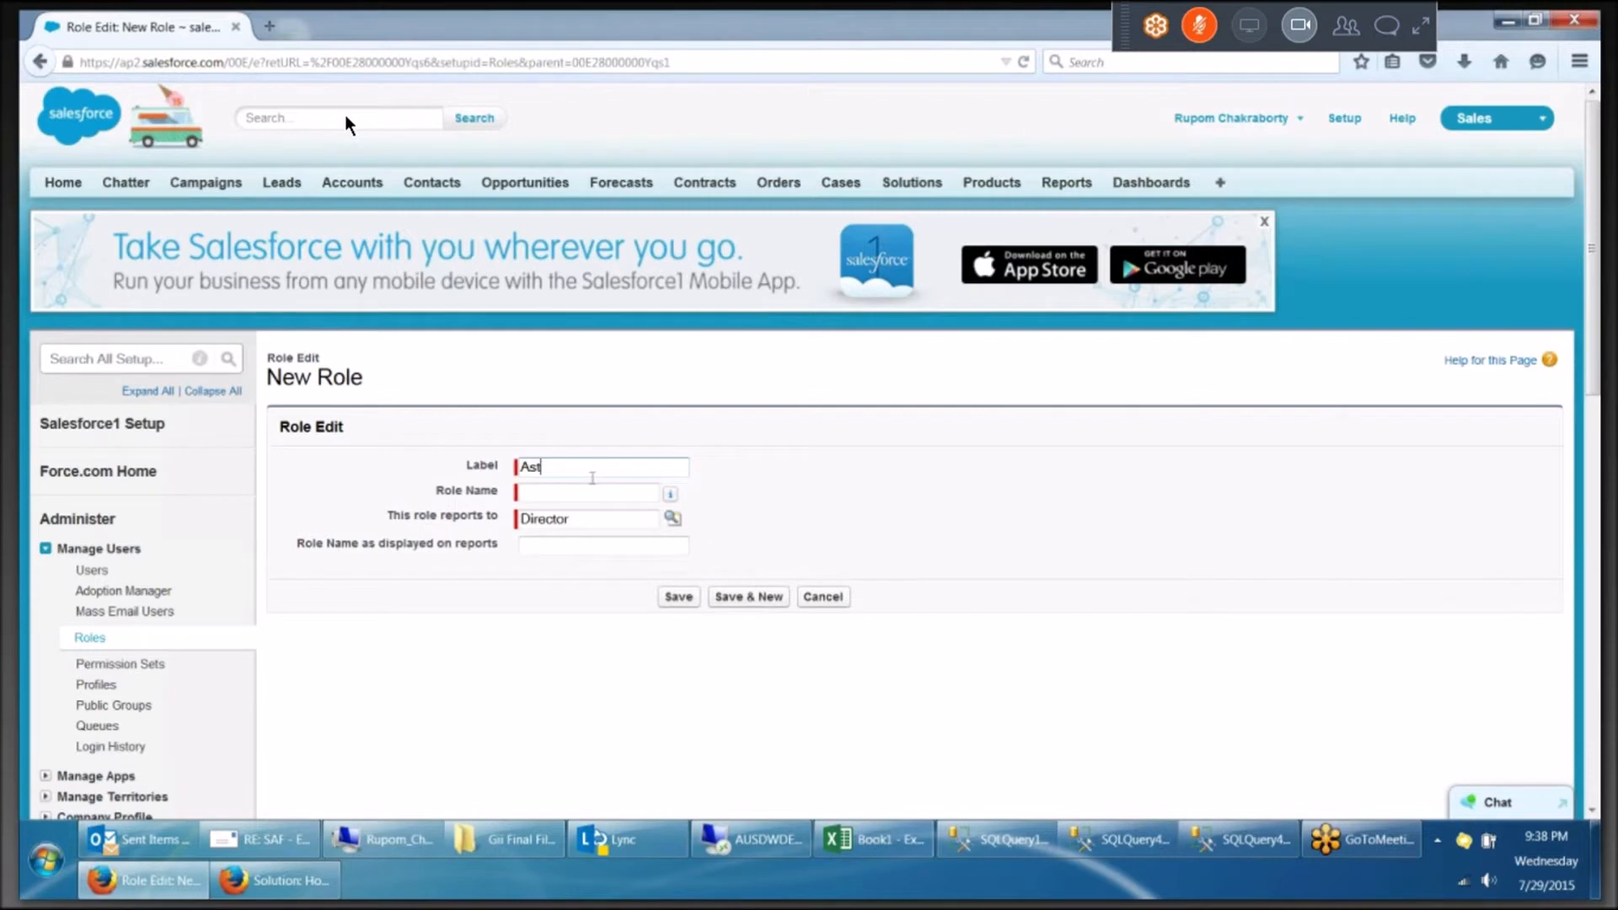
{"action": "key", "text": "BackSpace"}
{"action": "type", "text": "st. Director America"}
{"action": "left_click", "coordinate": [757, 525]}
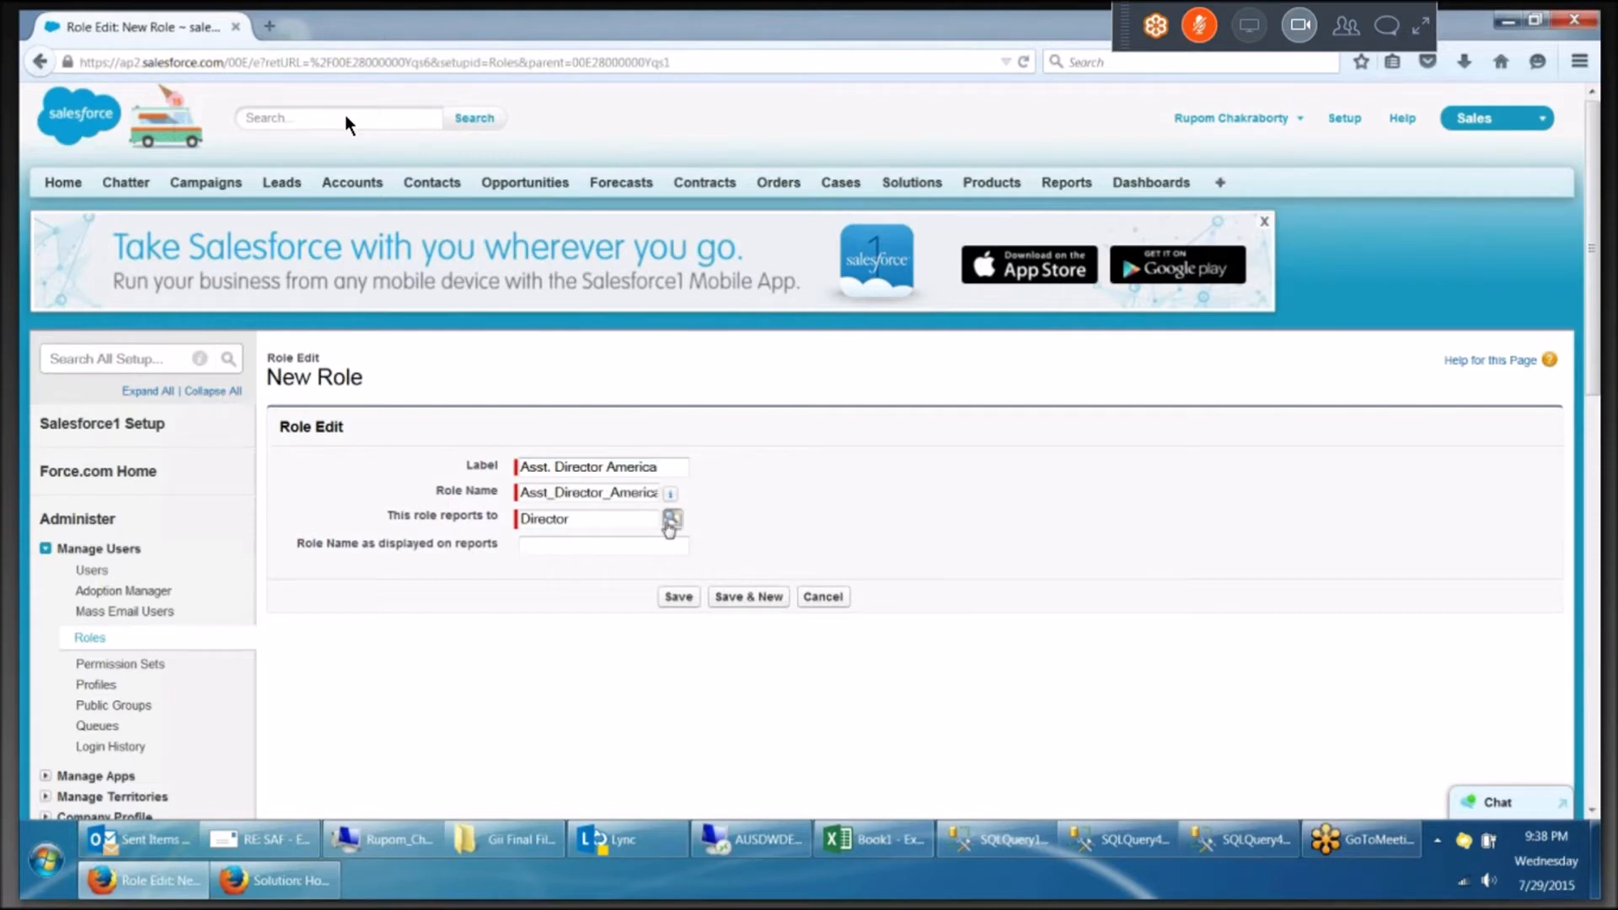
{"action": "left_click", "coordinate": [740, 600]}
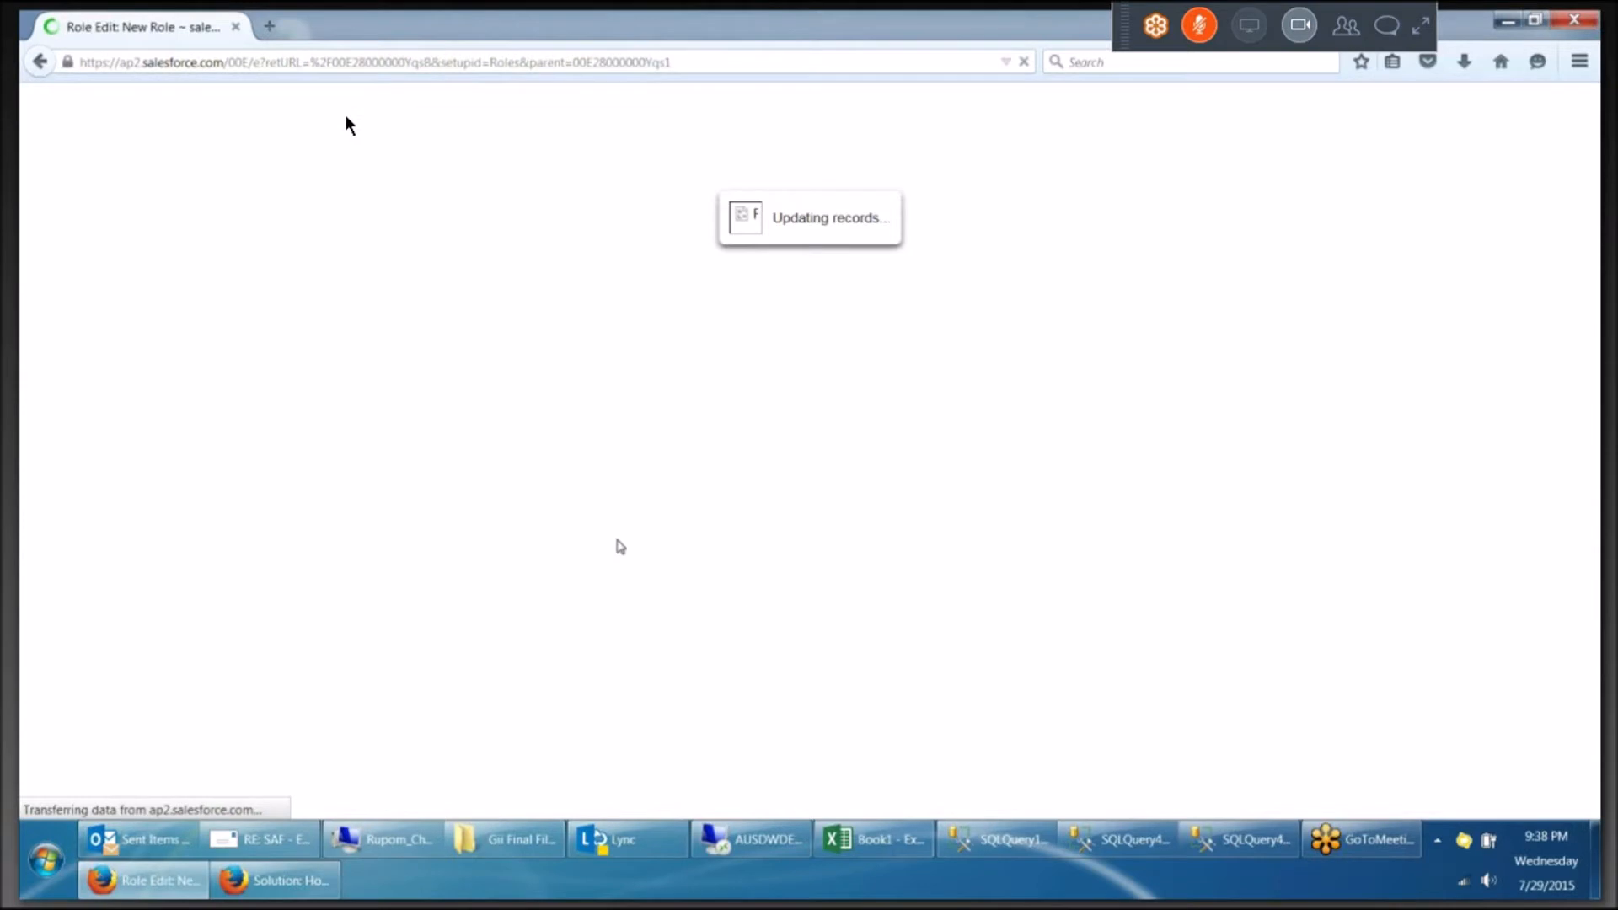
Label the new role under Director "Asst Director Europe", save it and return to the role hierarchy.
{"action": "type", "text": "Ass D"}
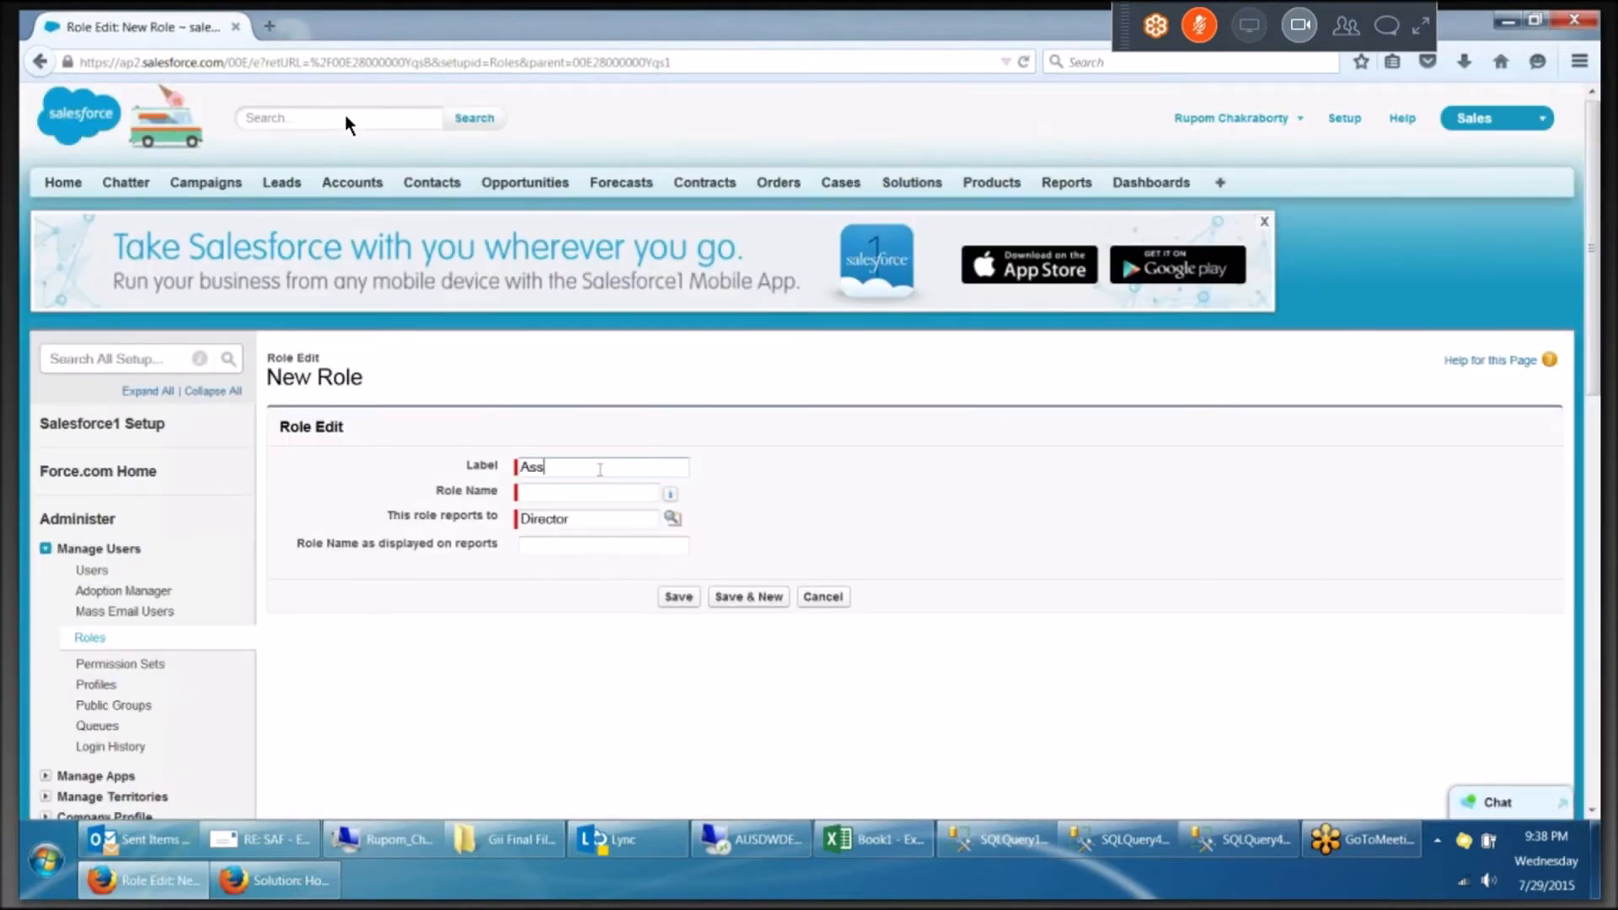
{"action": "type", "text": "irector"}
{"action": "type", "text": "t"}
{"action": "type", "text": " E"}
{"action": "type", "text": "urope"}
{"action": "left_click", "coordinate": [825, 533]}
{"action": "left_click", "coordinate": [679, 597]}
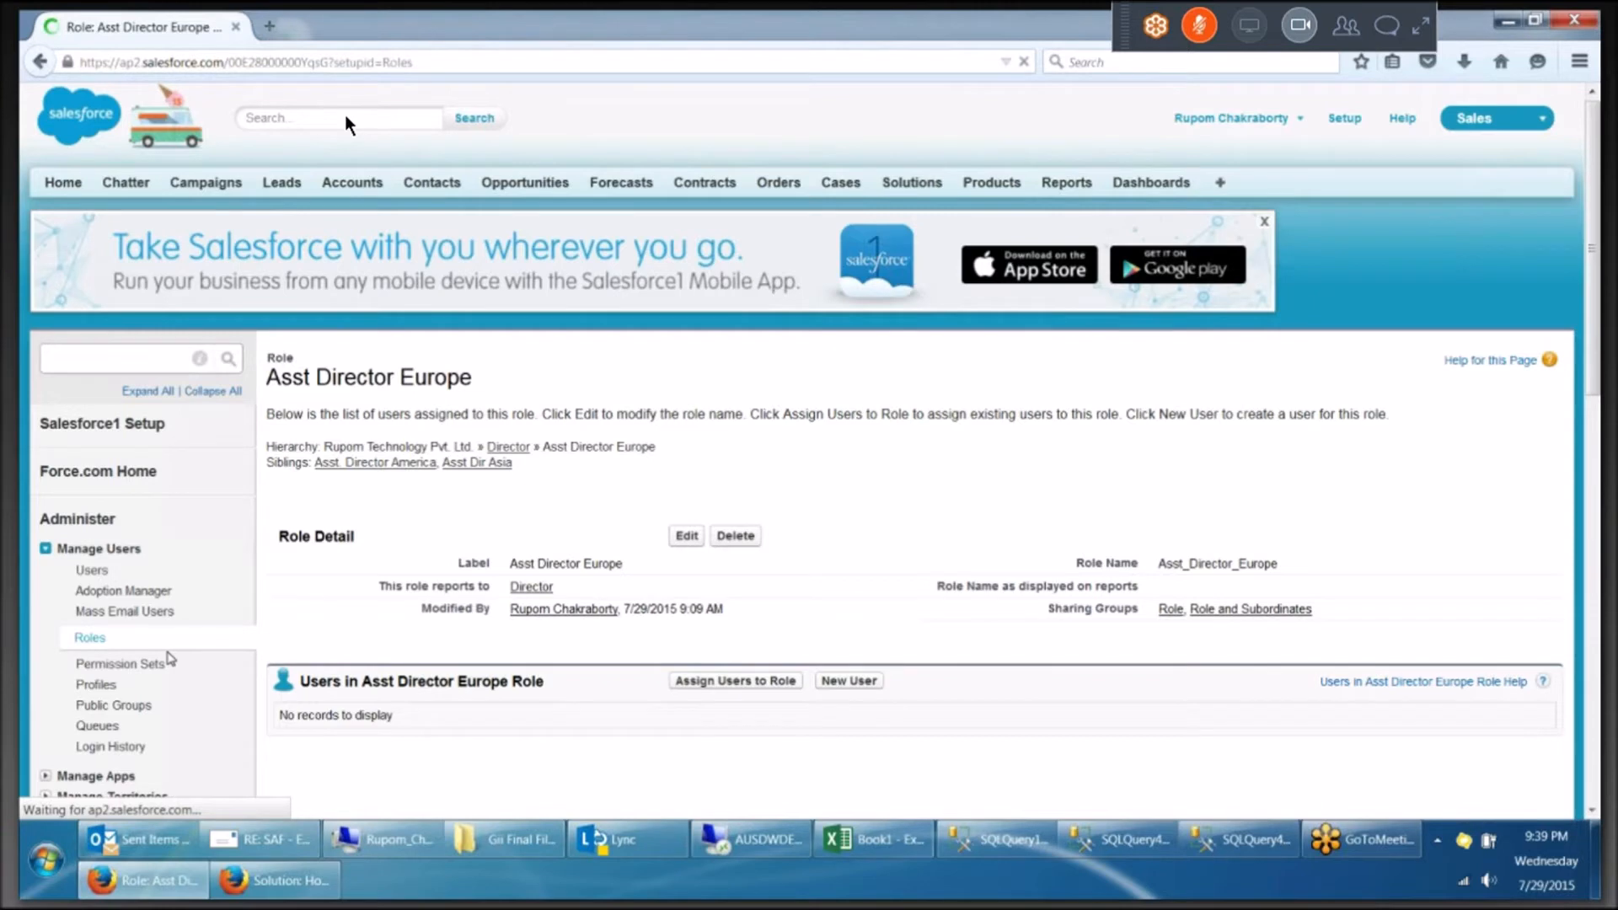
{"action": "scroll", "coordinate": [182, 652], "scroll_direction": "down", "scroll_amount": 1}
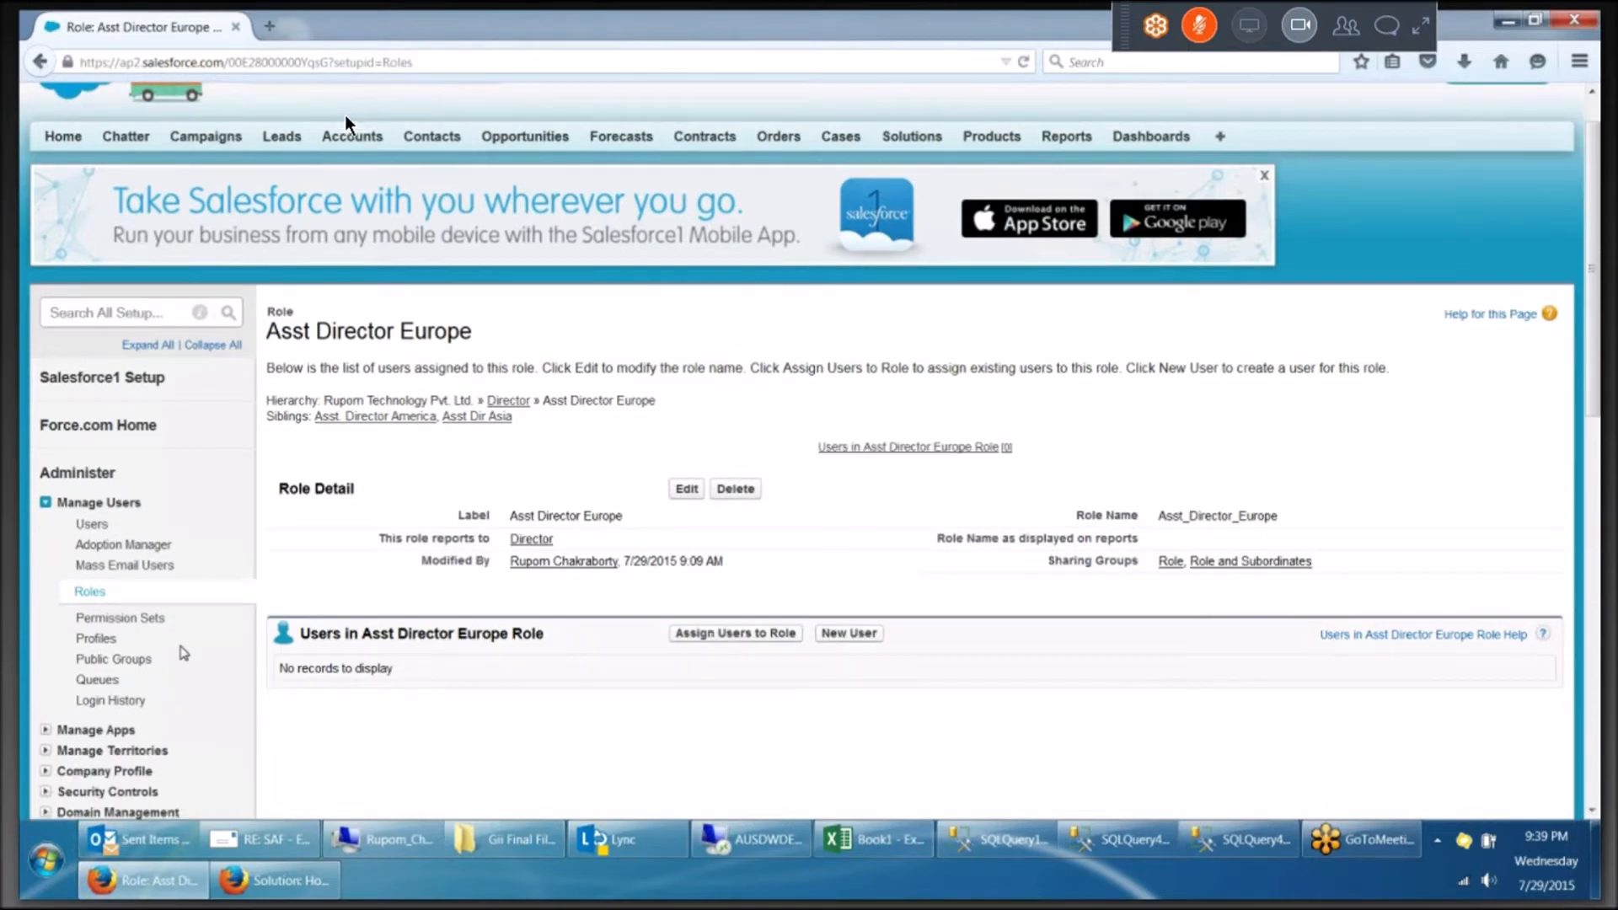
{"action": "key", "text": "alt+Left"}
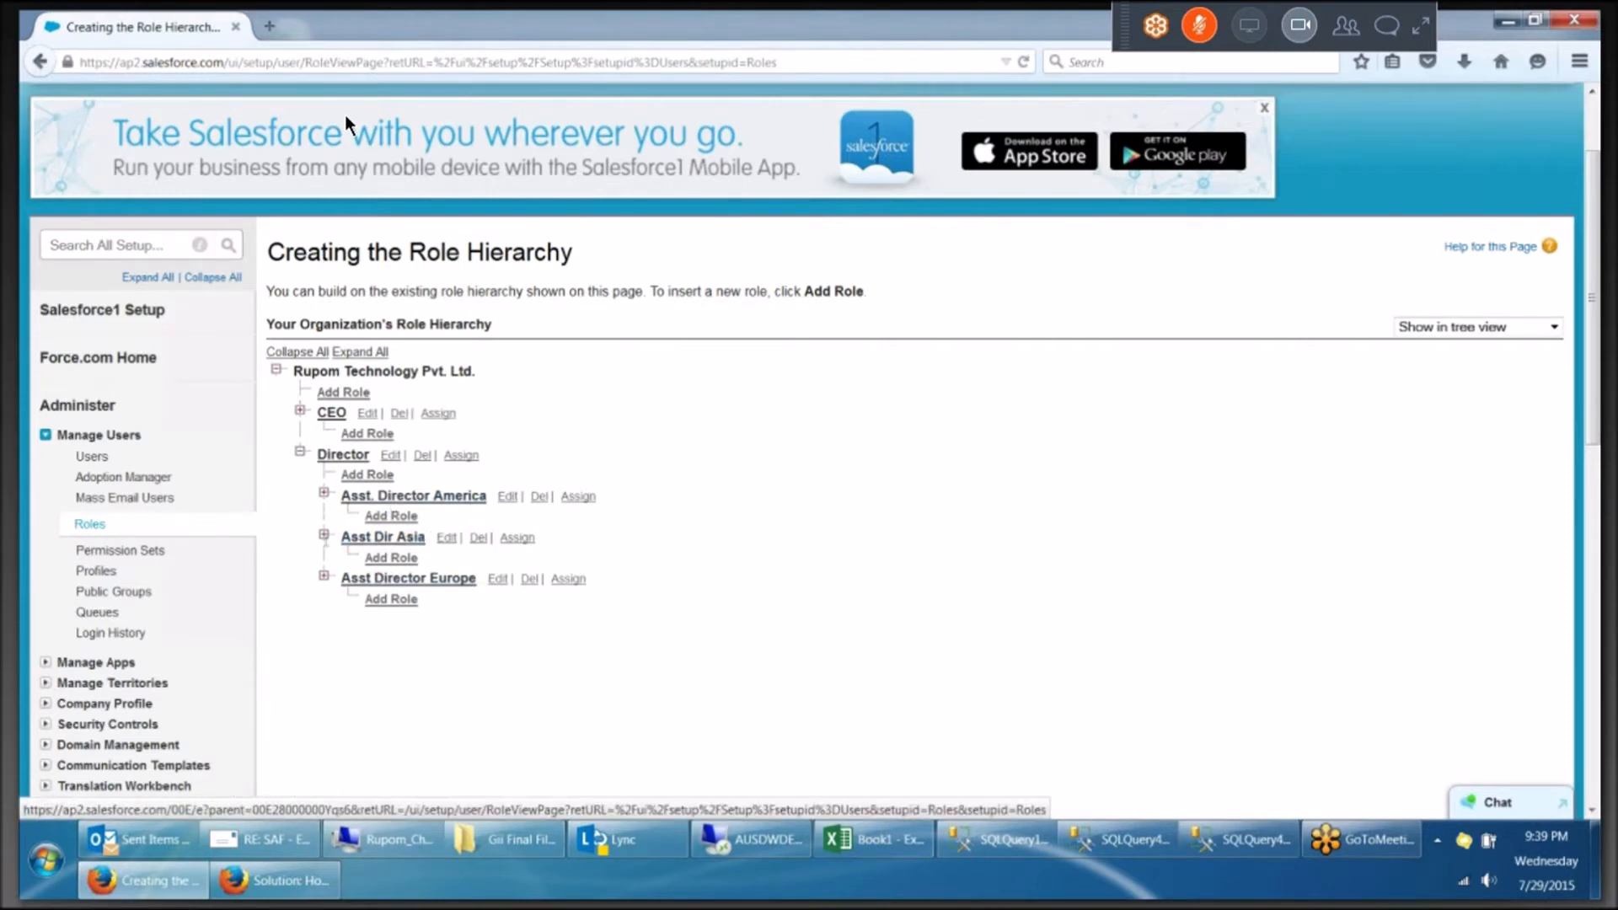
Add a role labelled "Country Manager India" reporting to Asst Dir Asia, save it and start another new role.
{"action": "left_click", "coordinate": [392, 558]}
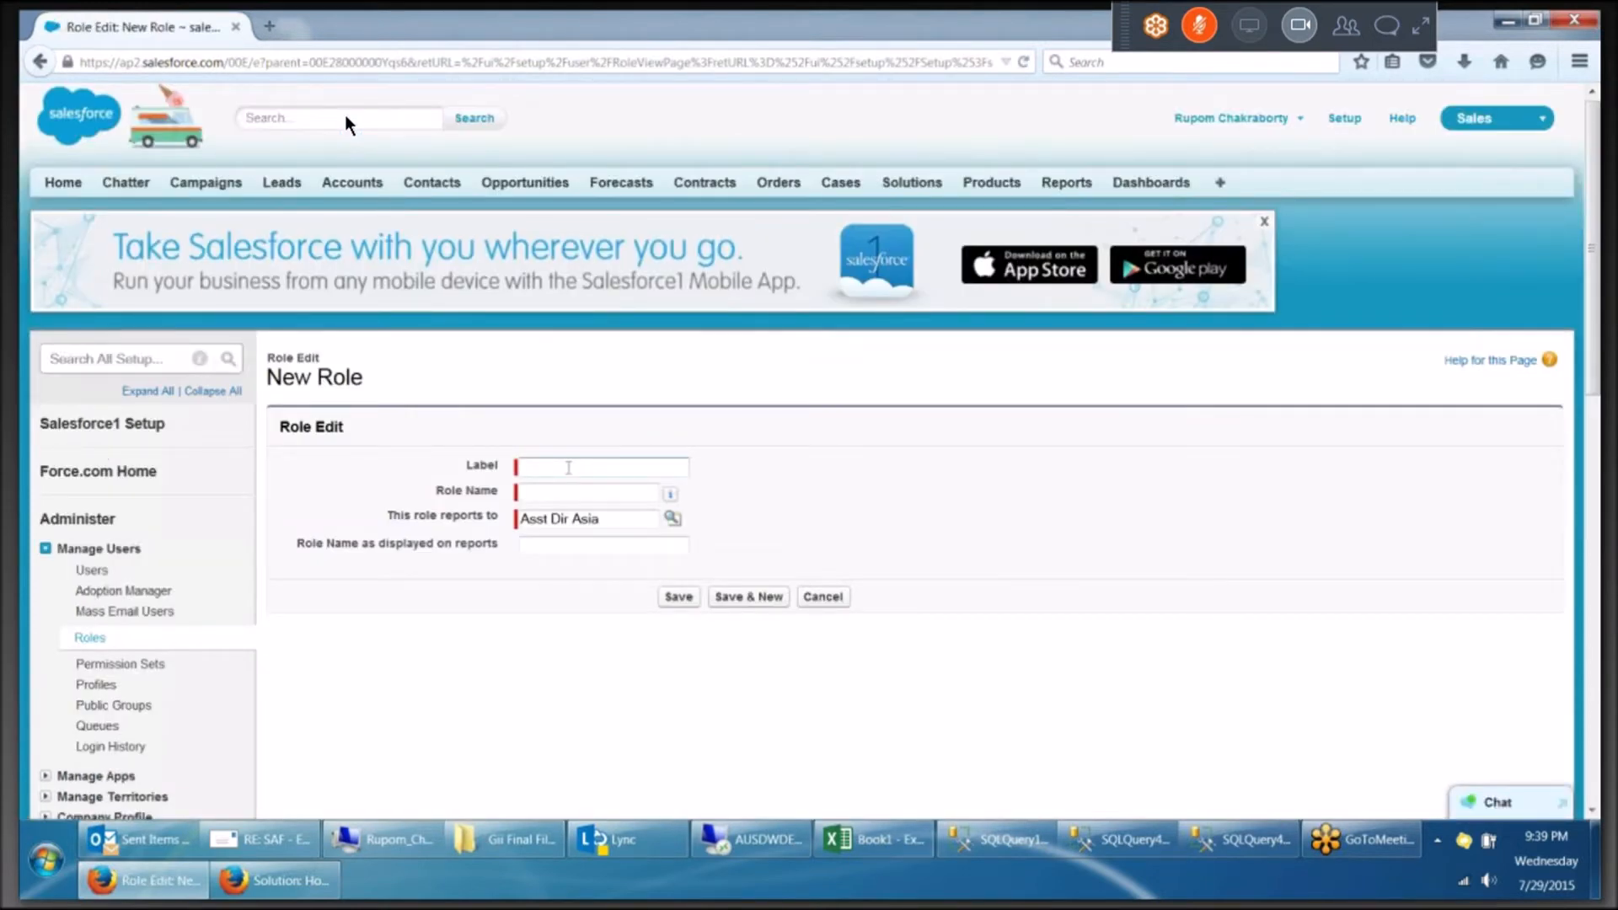
{"action": "type", "text": "D"}
{"action": "key", "text": "BackSpace"}
{"action": "type", "text": "Country Manager India"}
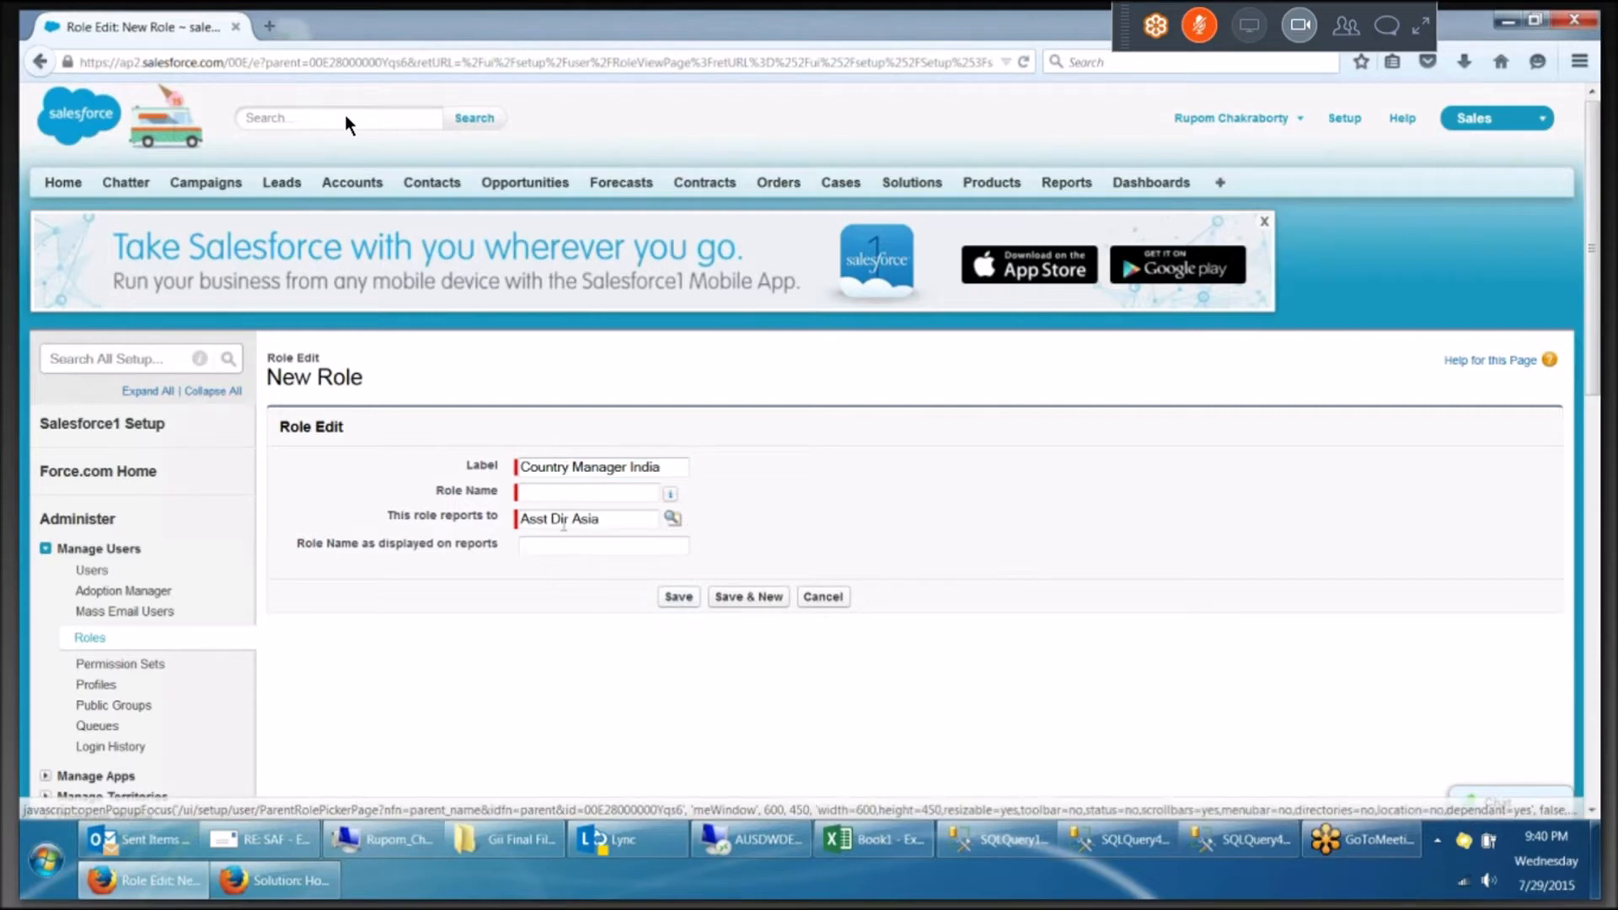
{"action": "left_click", "coordinate": [768, 598]}
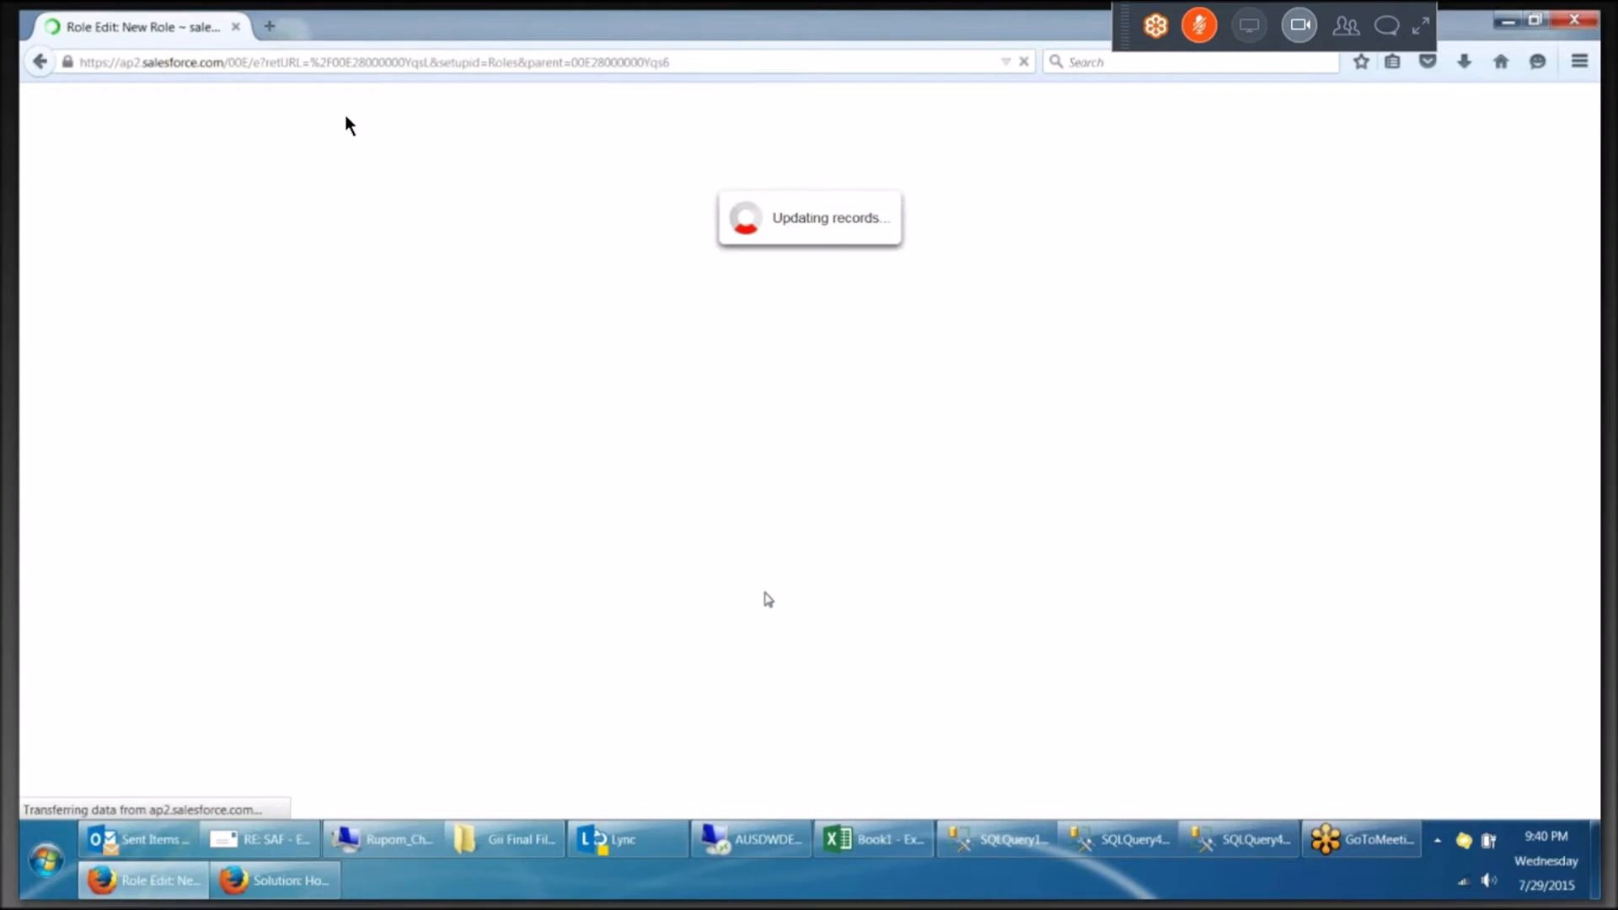
Label the new role under Asst Dir Asia "Country Manager SL", save it and expand Asst Dir Asia in the role hierarchy.
{"action": "key", "text": "BackSpace"}
{"action": "type", "text": "L"}
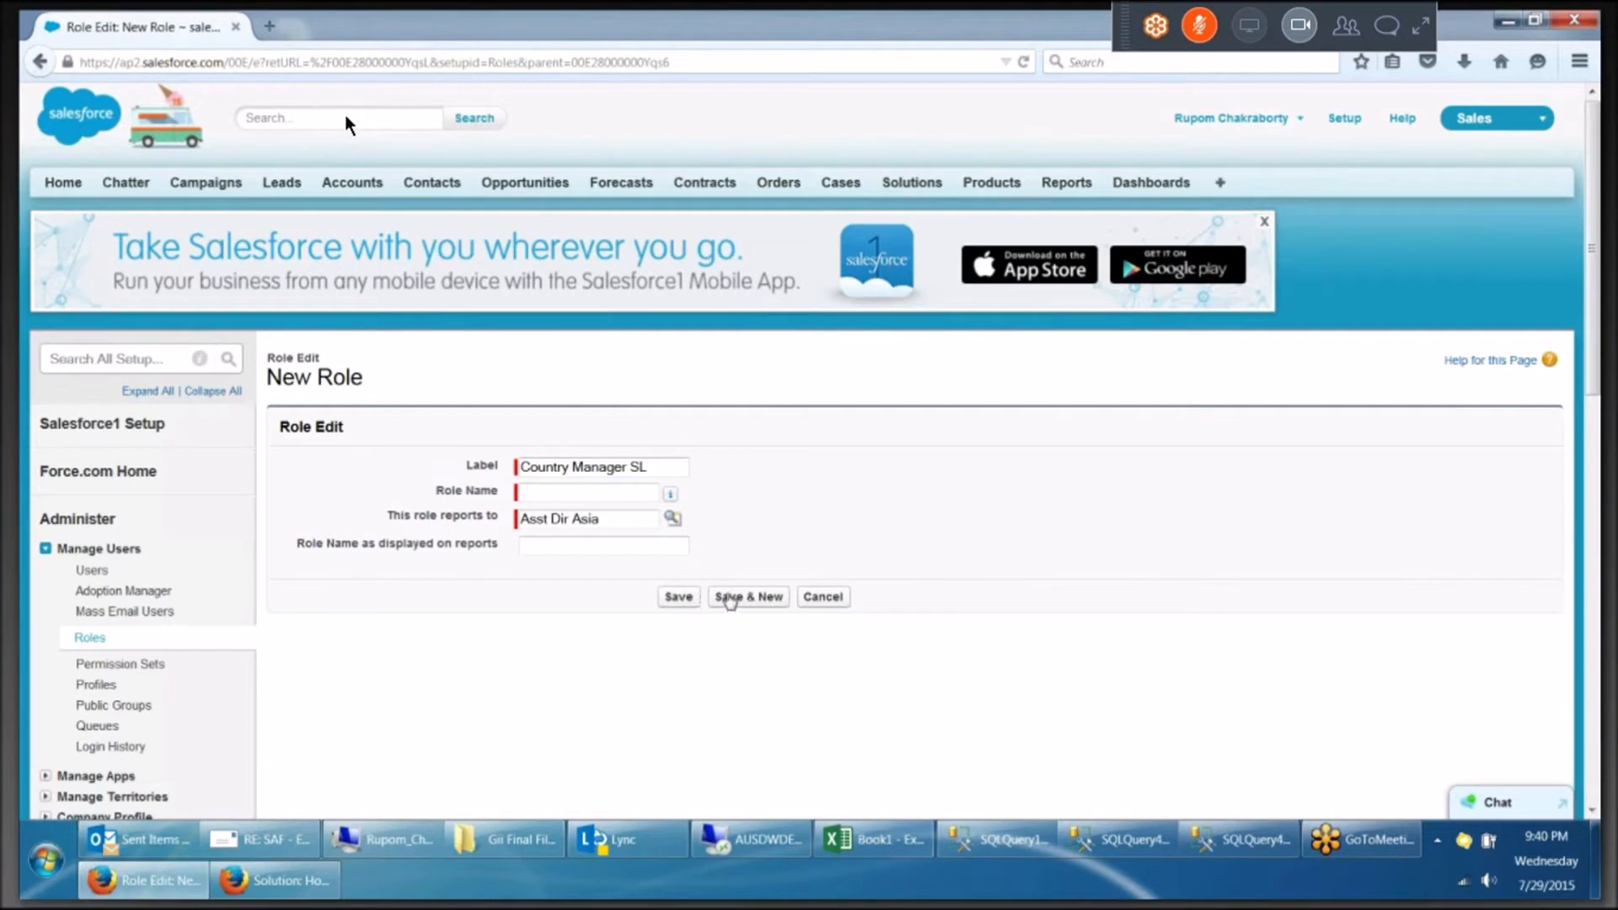
{"action": "left_click", "coordinate": [679, 597]}
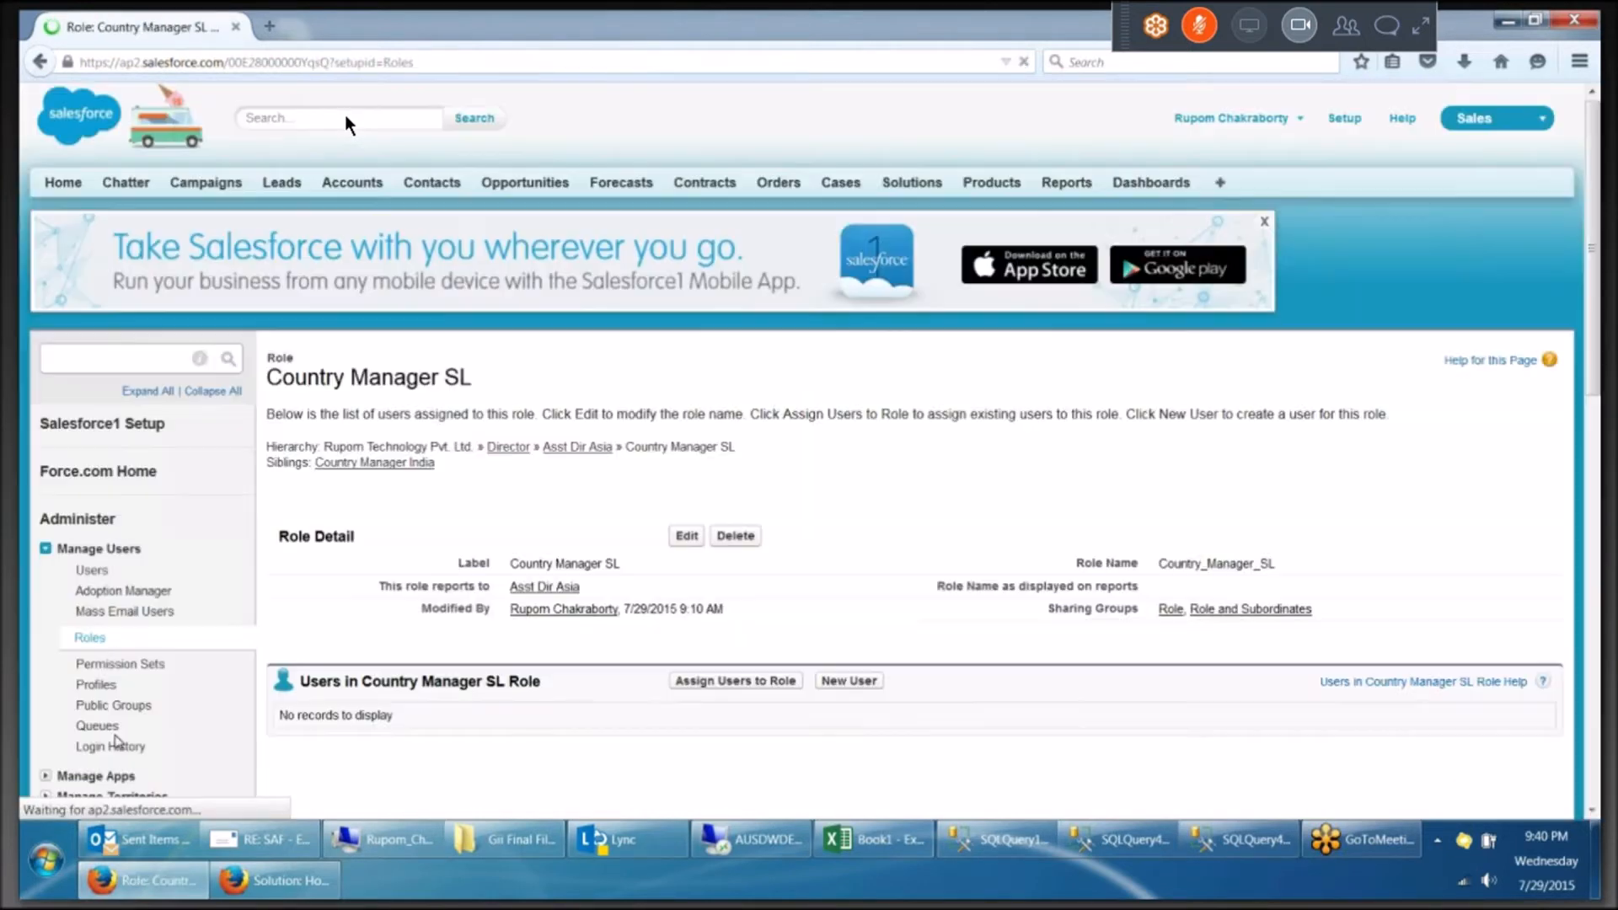
{"action": "left_click", "coordinate": [96, 640]}
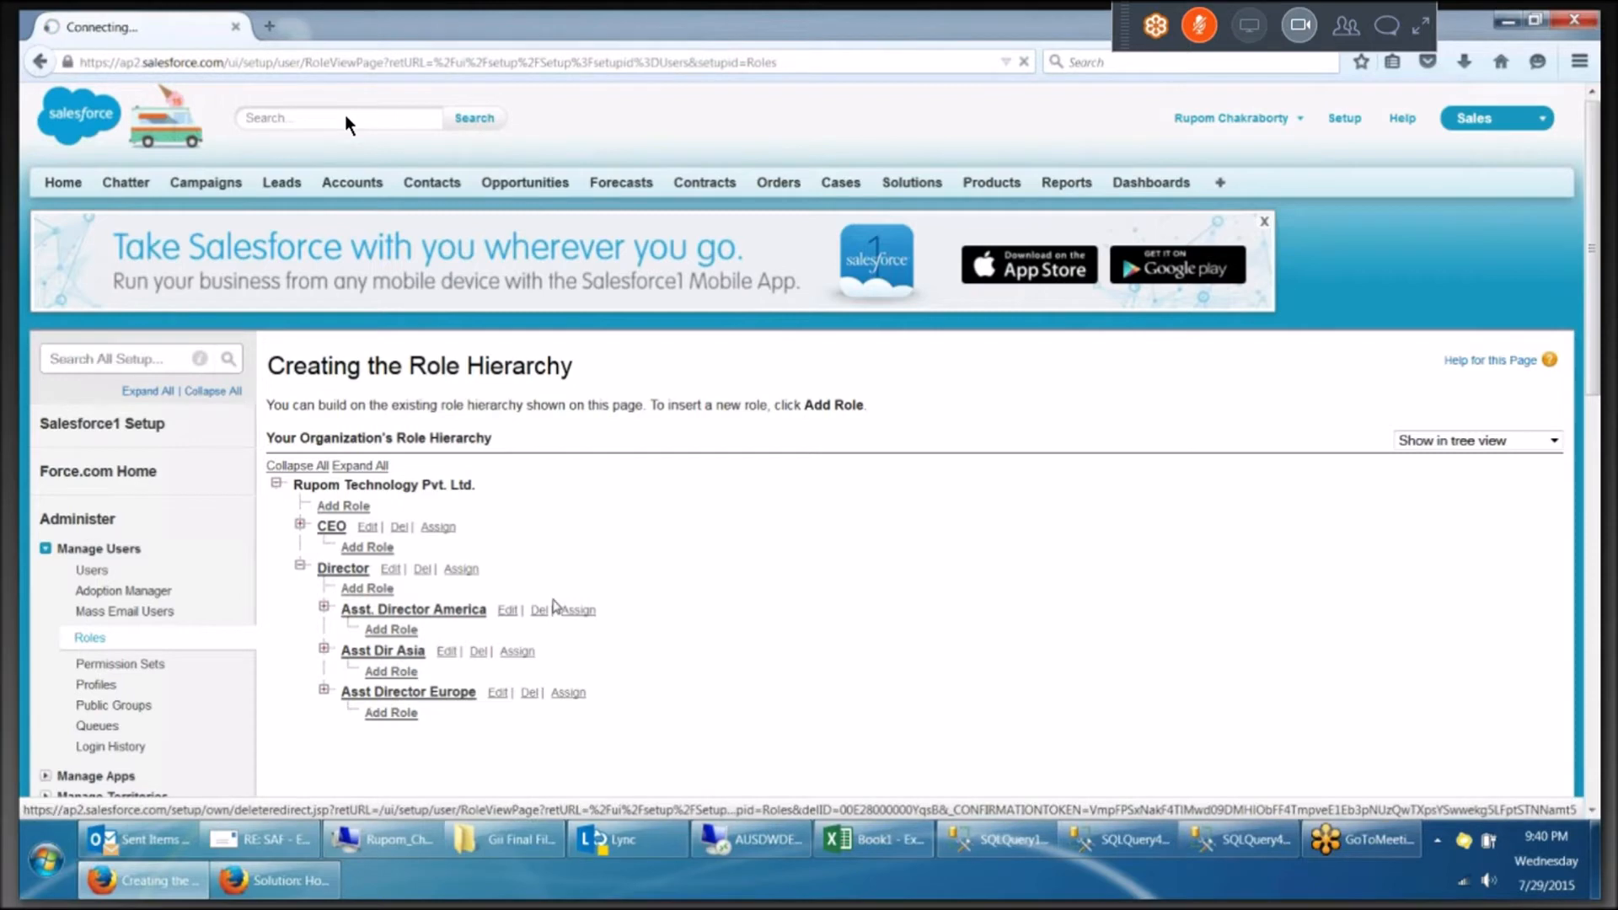
{"action": "left_click", "coordinate": [324, 650]}
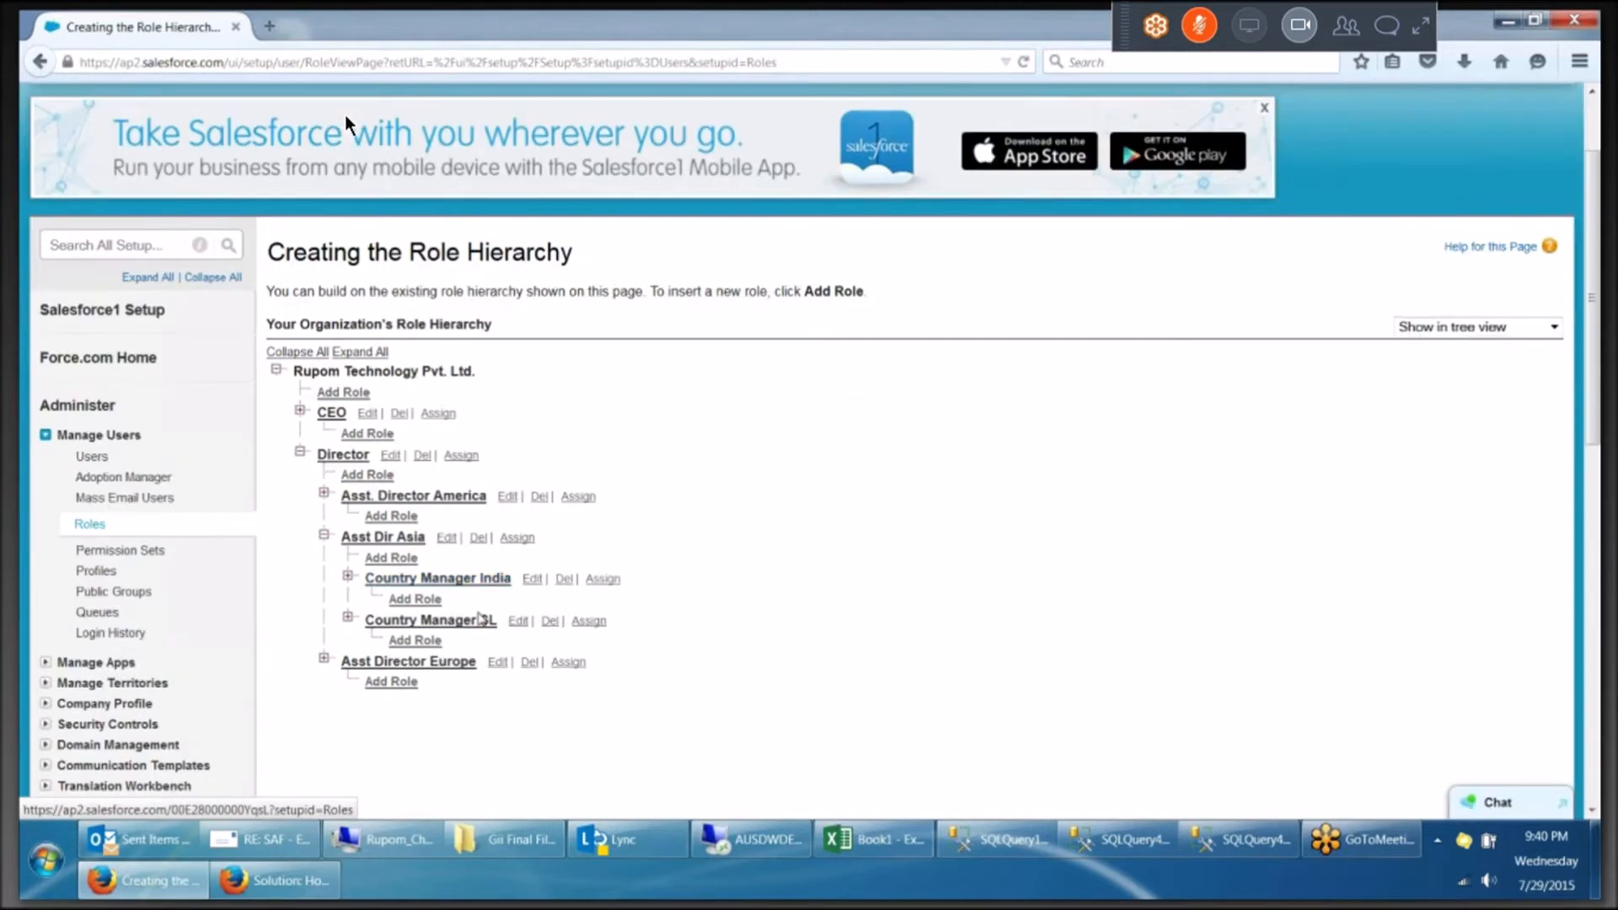
Add a role labelled "Zonal Manager - S" reporting to Country Manager India, save it and start another new role.
{"action": "left_click", "coordinate": [427, 600]}
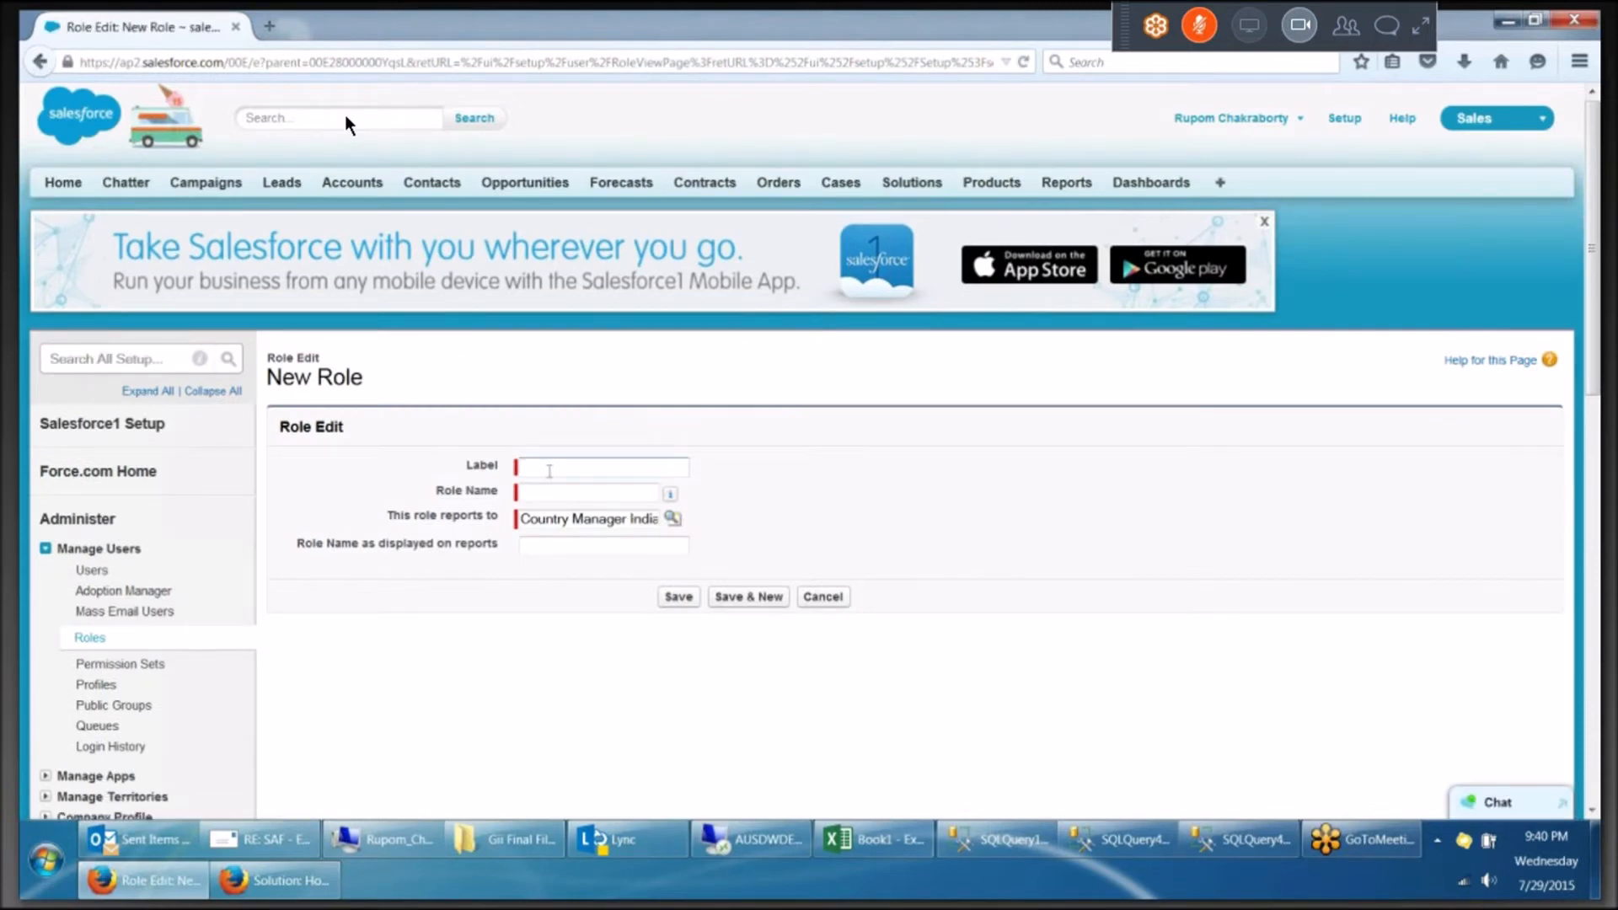
{"action": "type", "text": "z"}
{"action": "key", "text": "BackSpace"}
{"action": "type", "text": "X"}
{"action": "key", "text": "BackSpace"}
{"action": "type", "text": "X"}
{"action": "key", "text": "BackSpace"}
{"action": "type", "text": "XZ"}
{"action": "key", "text": "BackSpace"}
{"action": "key", "text": "BackSpace"}
{"action": "type", "text": "Zonal Manager "}
{"action": "type", "text": "S"}
{"action": "key", "text": "BackSpace"}
{"action": "type", "text": "- S"}
{"action": "key", "text": "Tab"}
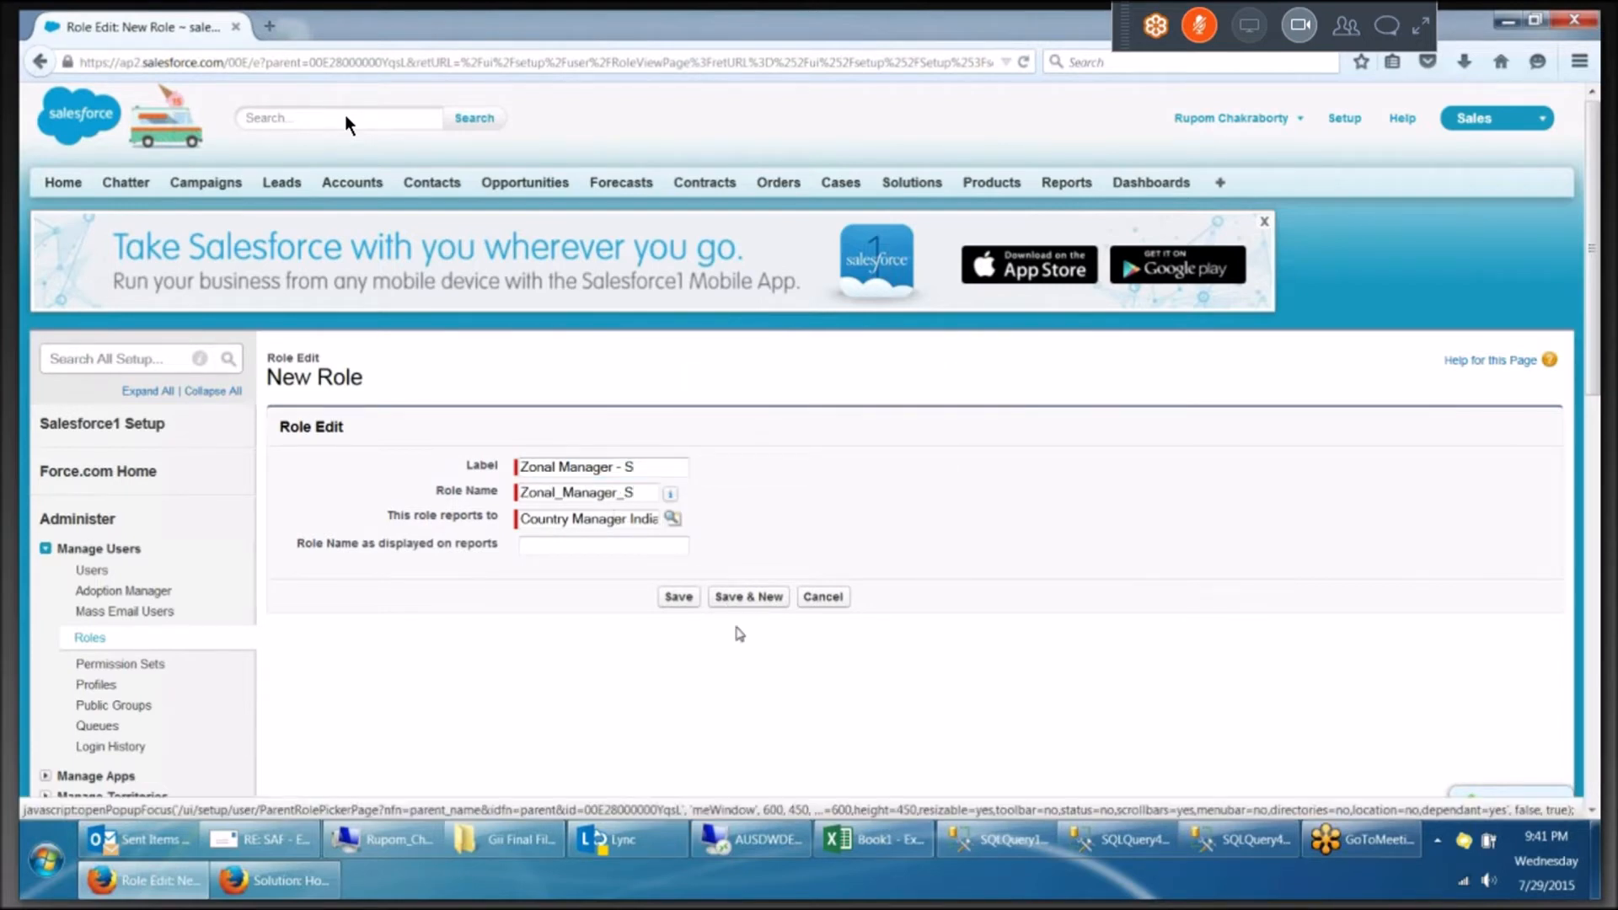
{"action": "left_click", "coordinate": [748, 596]}
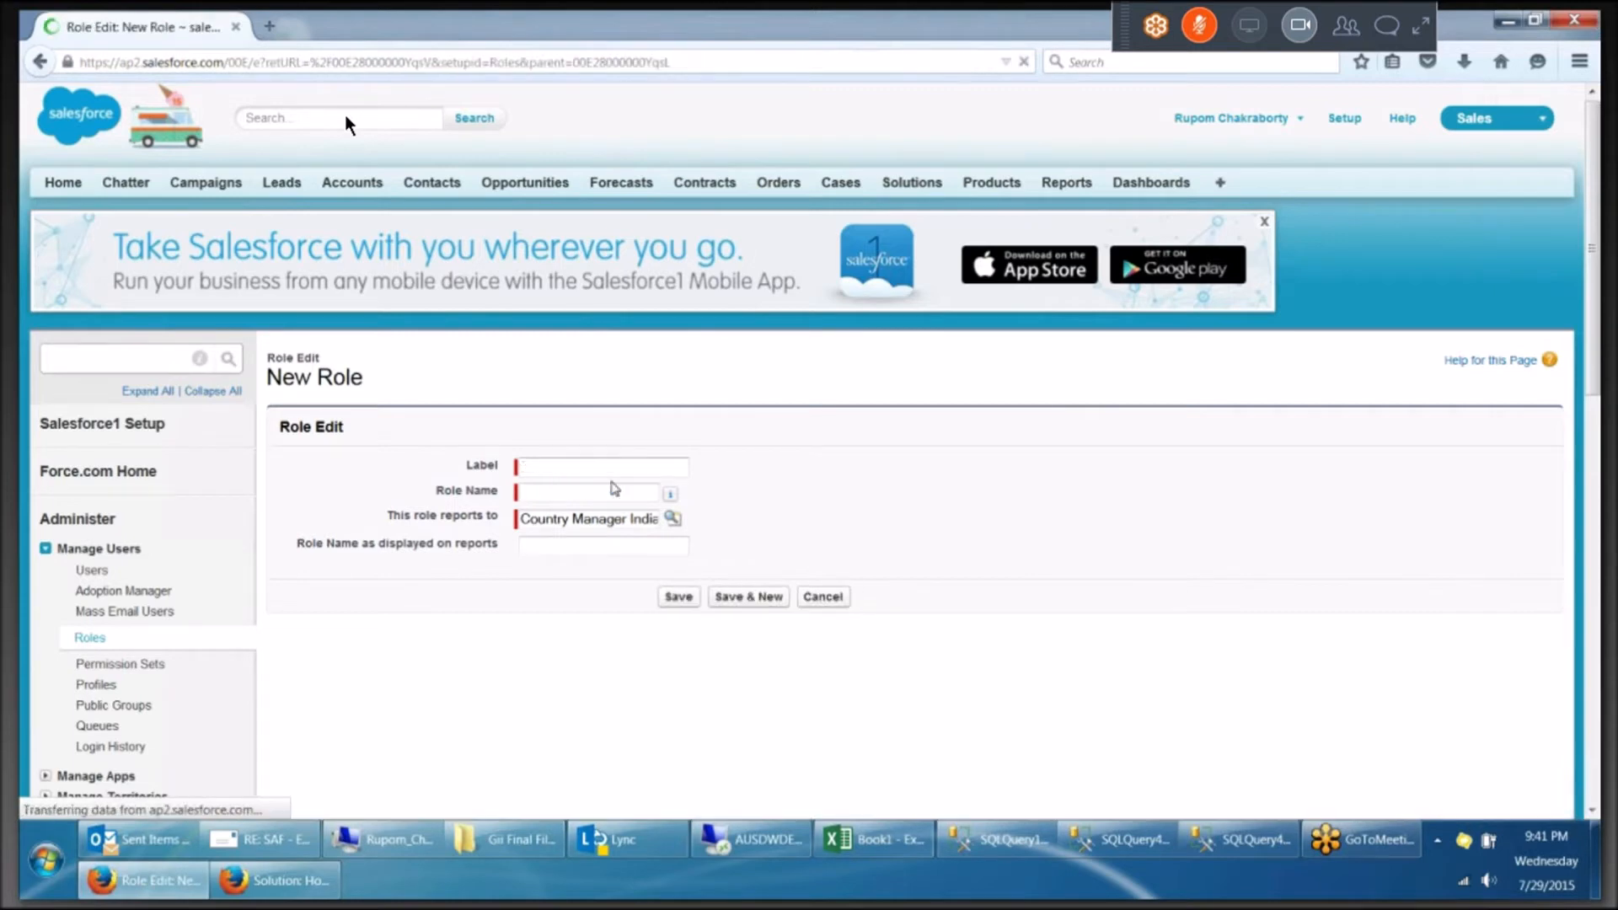
Label the new role under Country Manager India "Zonal Manager -E", save it and return to the role hierarchy.
{"action": "left_click", "coordinate": [593, 472]}
{"action": "type", "text": "zONAL mANAGER"}
{"action": "key", "text": "BackSpace"}
{"action": "key", "text": "BackSpace"}
{"action": "key", "text": "BackSpace"}
{"action": "key", "text": "BackSpace"}
{"action": "key", "text": "BackSpace"}
{"action": "key", "text": "BackSpace"}
{"action": "key", "text": "BackSpace"}
{"action": "key", "text": "BackSpace"}
{"action": "key", "text": "BackSpace"}
{"action": "key", "text": "BackSpace"}
{"action": "key", "text": "BackSpace"}
{"action": "key", "text": "BackSpace"}
{"action": "key", "text": "BackSpace"}
{"action": "type", "text": "Zon"}
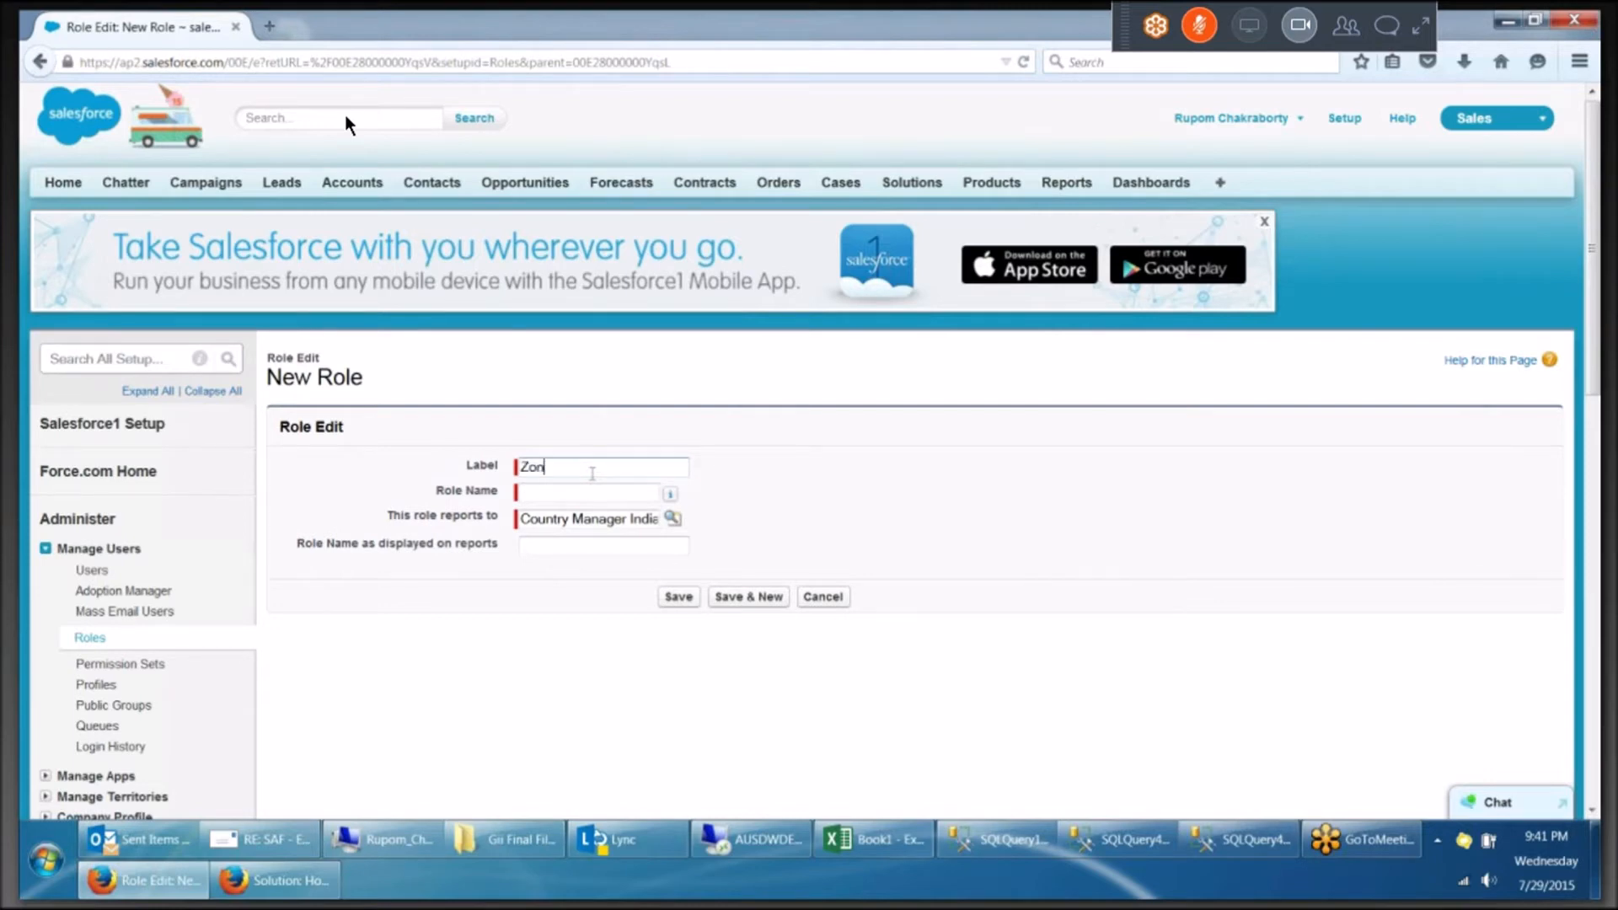
{"action": "type", "text": "al Manager -"}
{"action": "type", "text": "E"}
{"action": "key", "text": "Tab"}
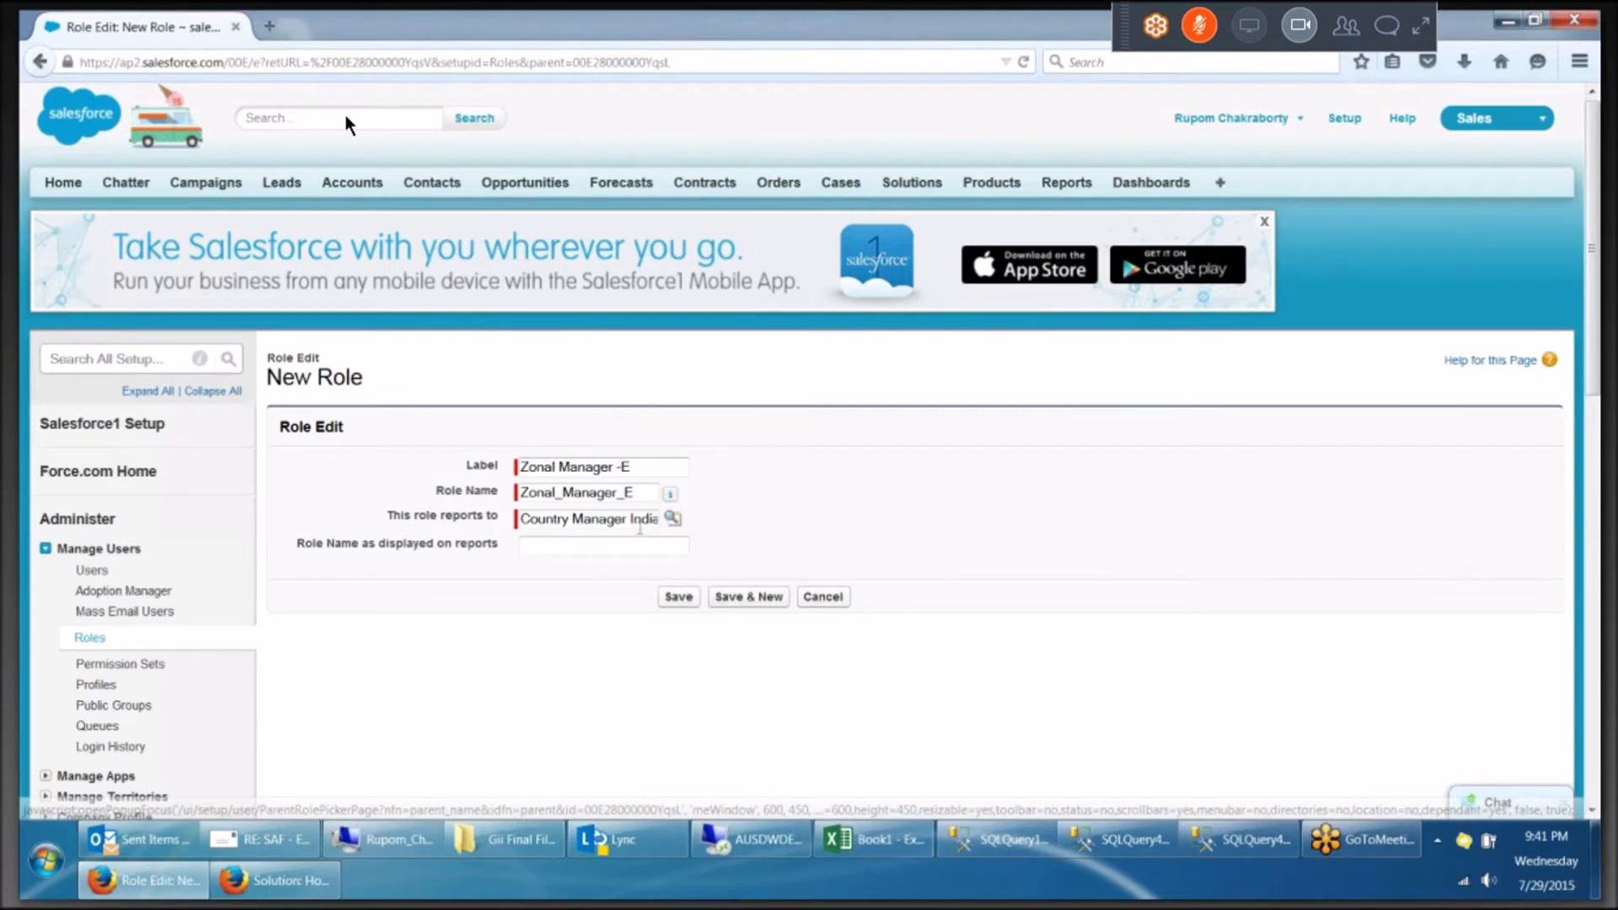
{"action": "key", "text": "Return"}
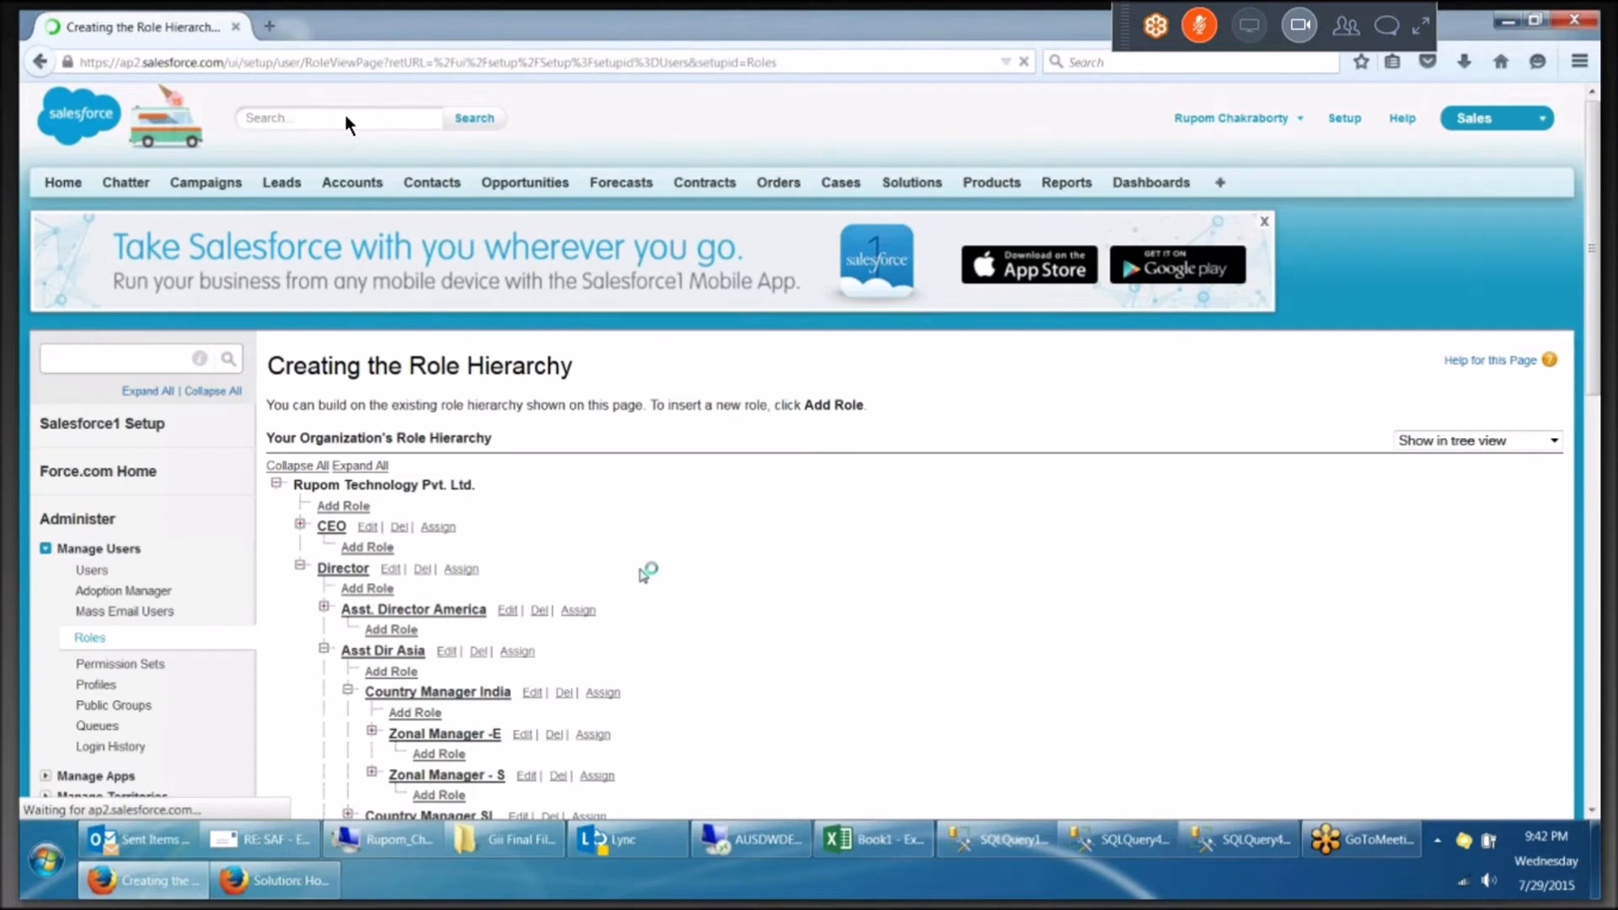
{"action": "scroll", "coordinate": [644, 573], "scroll_direction": "down", "scroll_amount": 3}
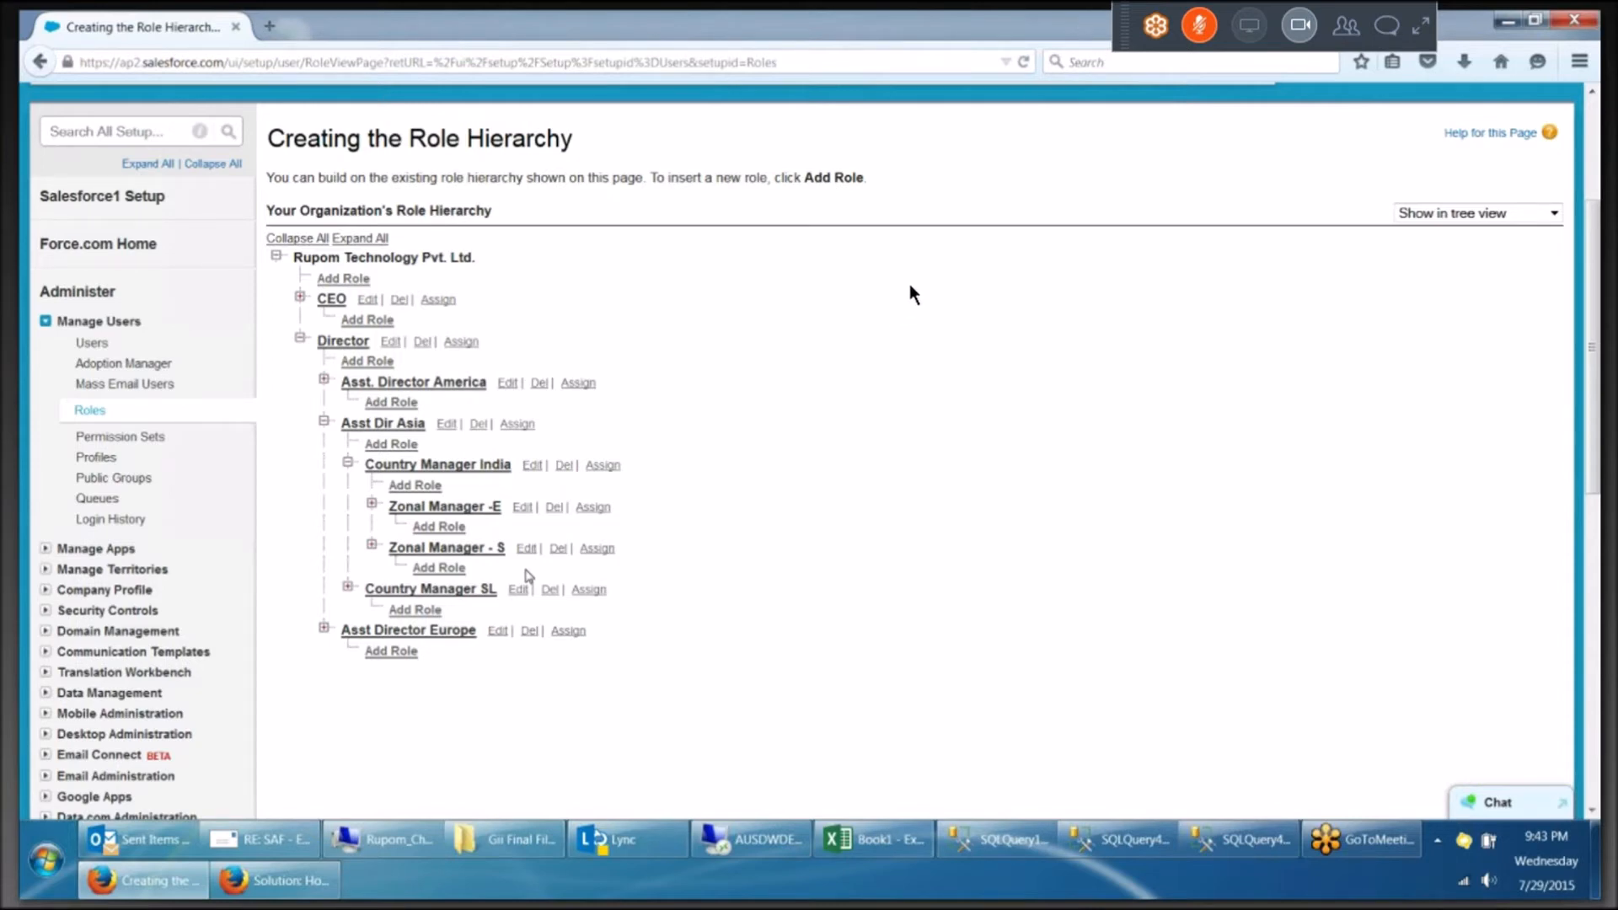
{"action": "key", "text": "alt+Tab"}
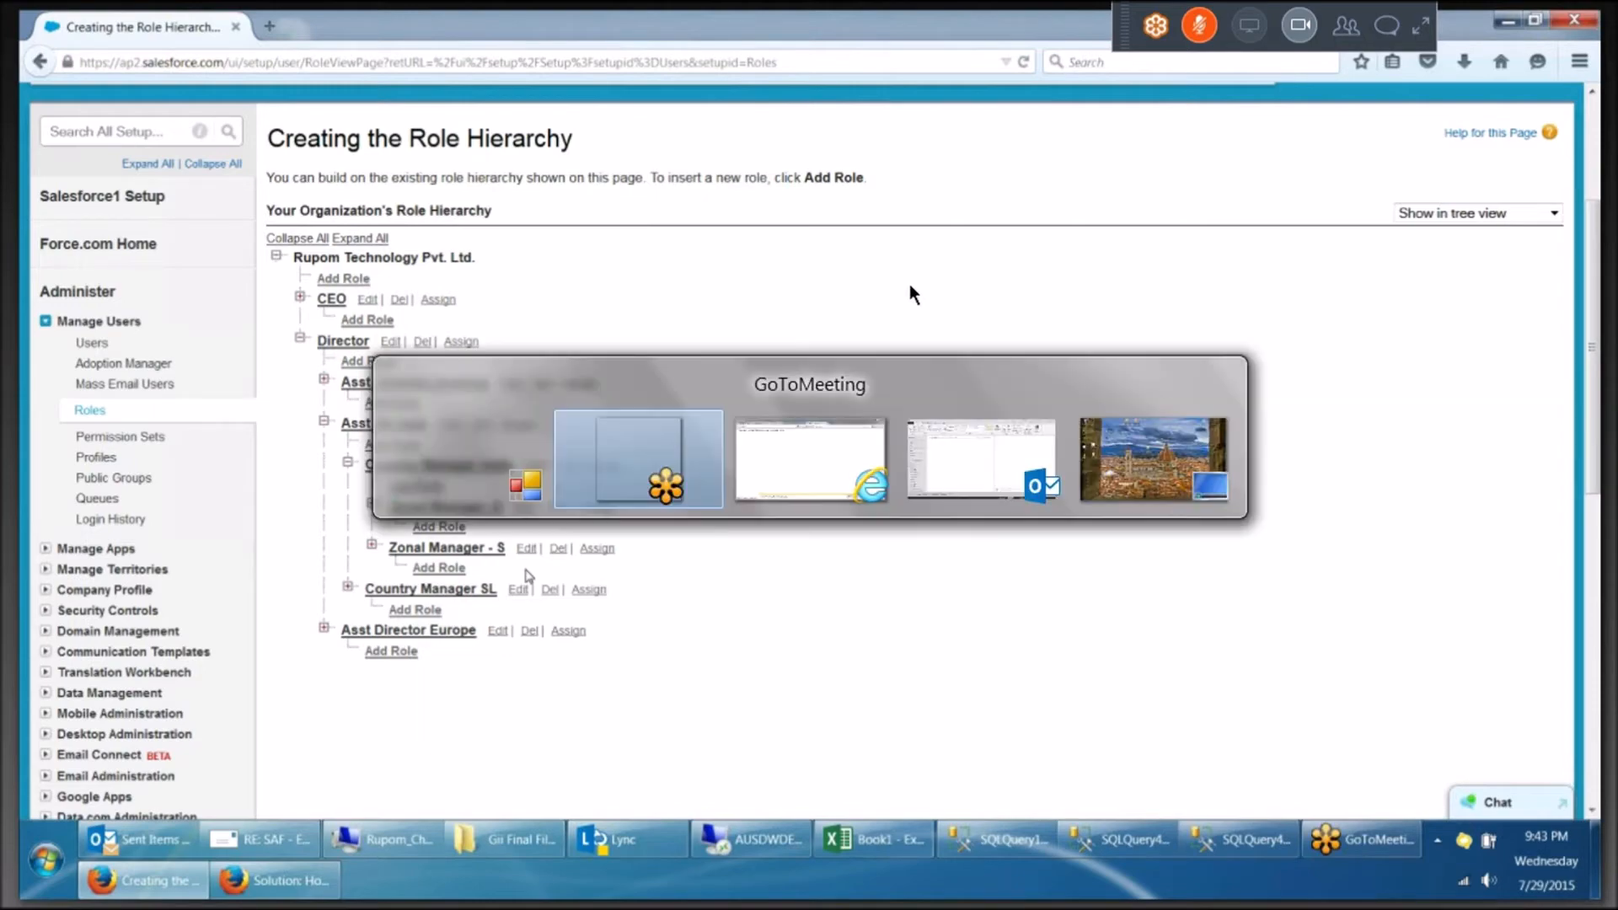
{"action": "key", "text": "alt+Tab"}
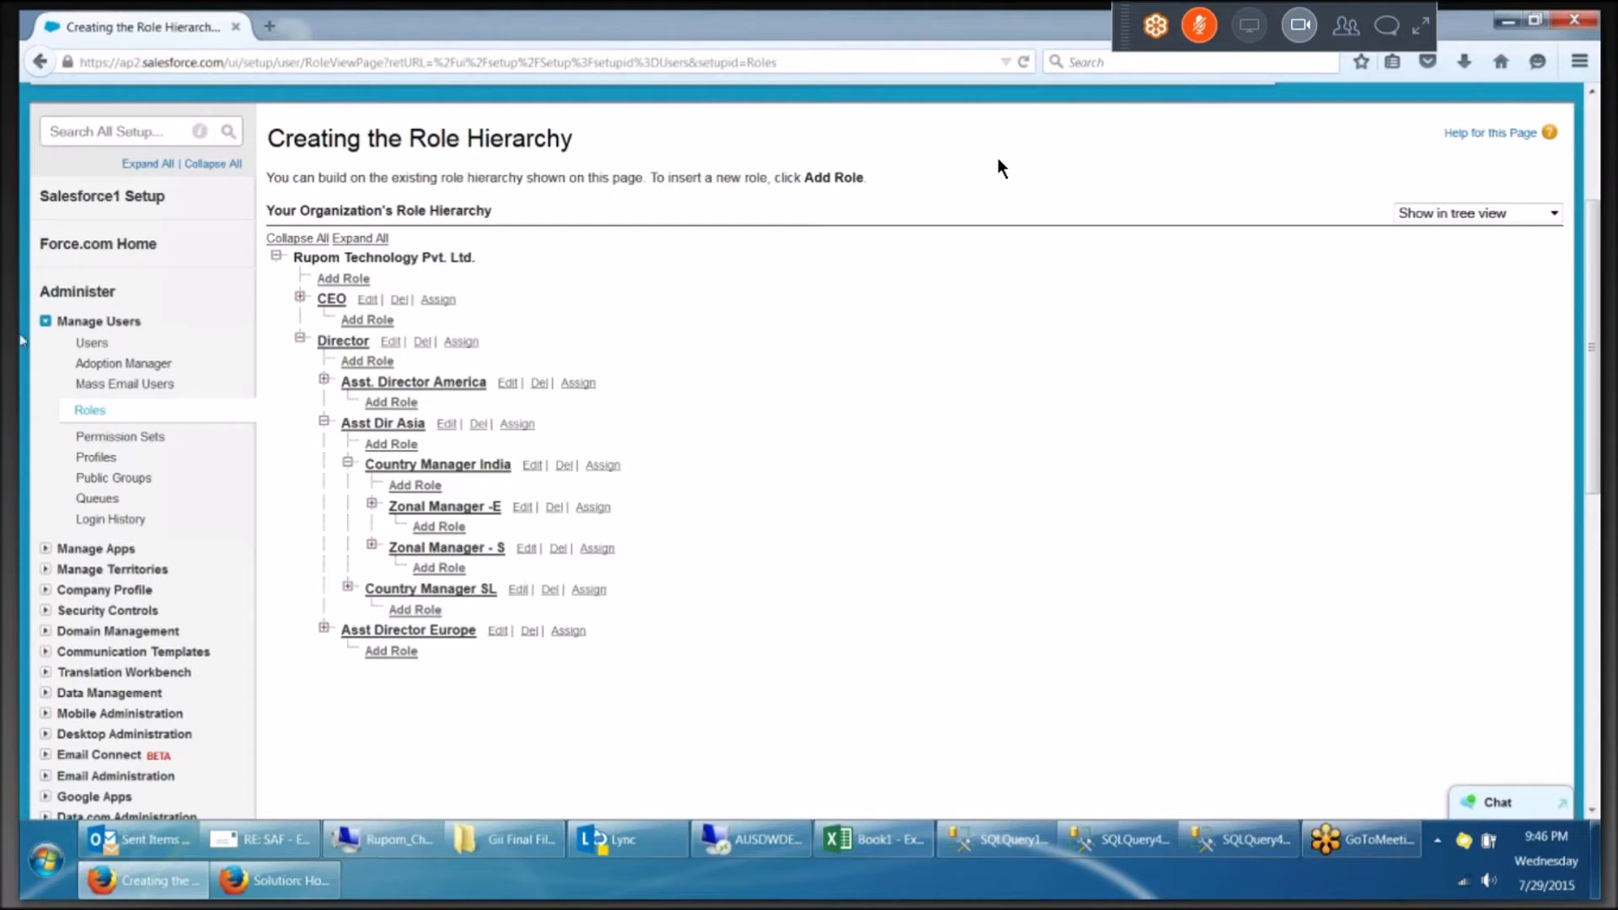
Edit the last user in the All Users list, set the role to Asst Dir Asia and save the user.
{"action": "left_click", "coordinate": [93, 343]}
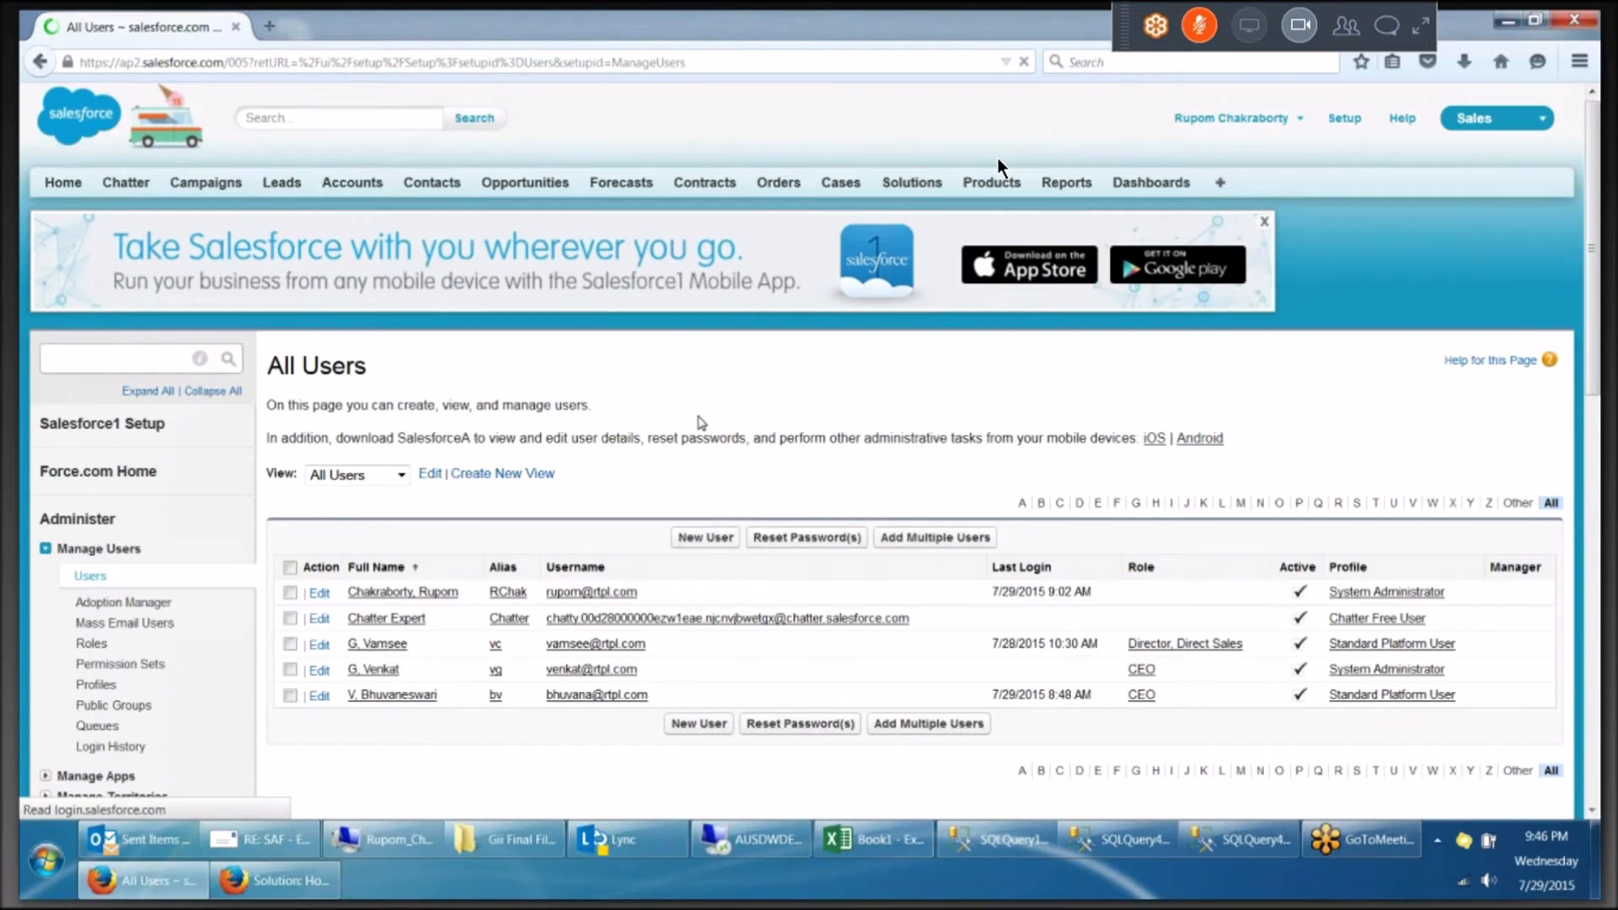
{"action": "scroll", "coordinate": [849, 564], "scroll_direction": "down", "scroll_amount": 1}
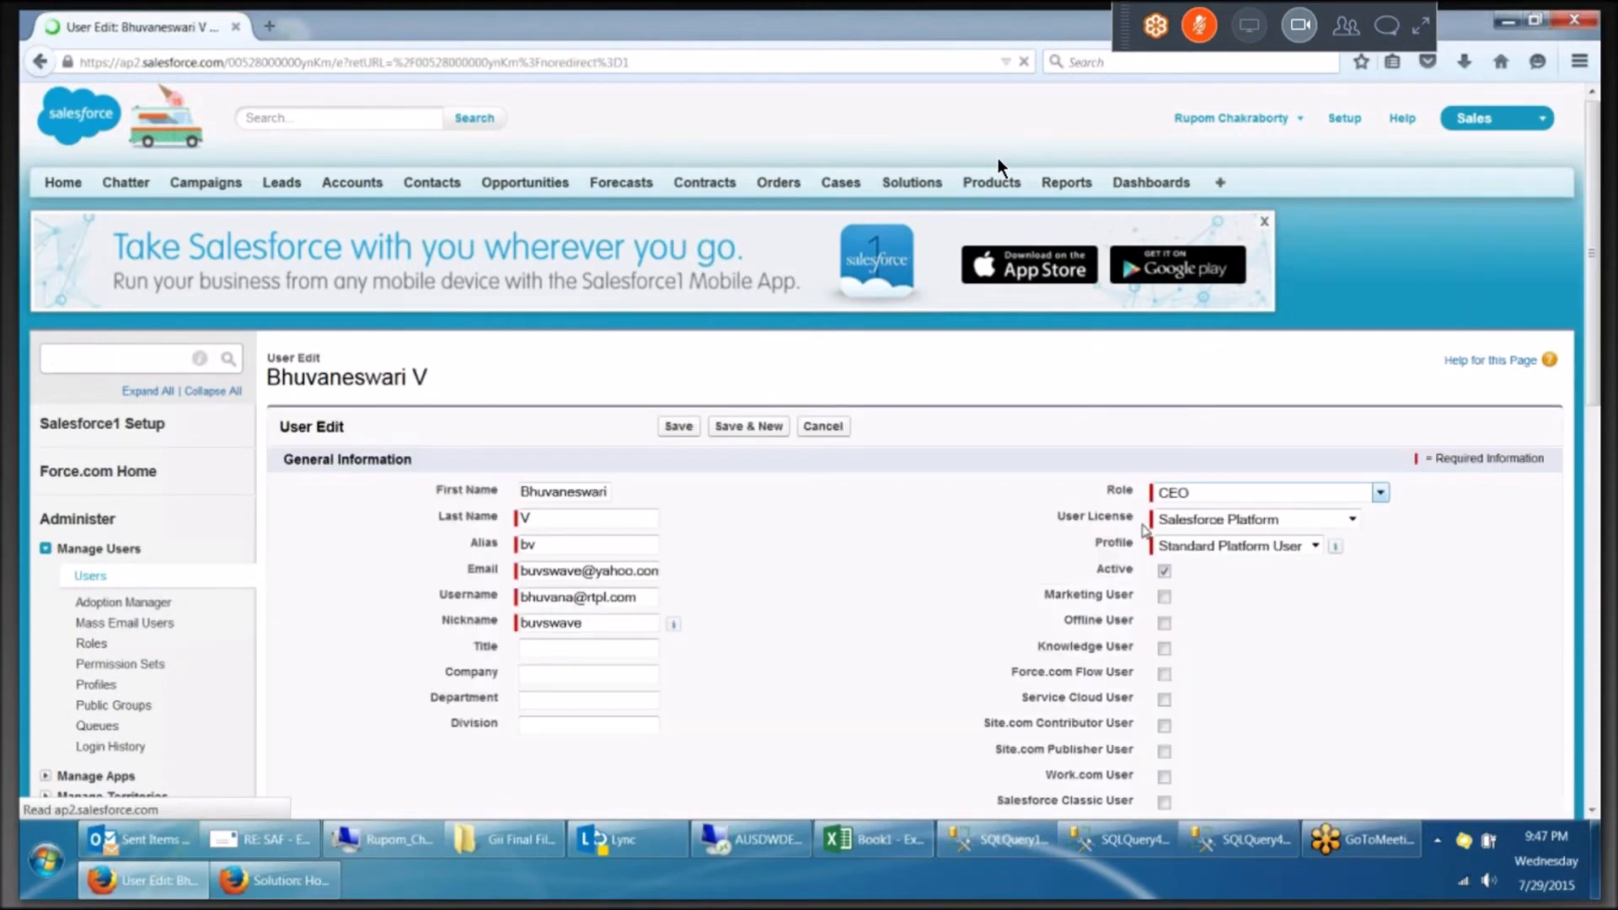
{"action": "left_click", "coordinate": [1262, 493]}
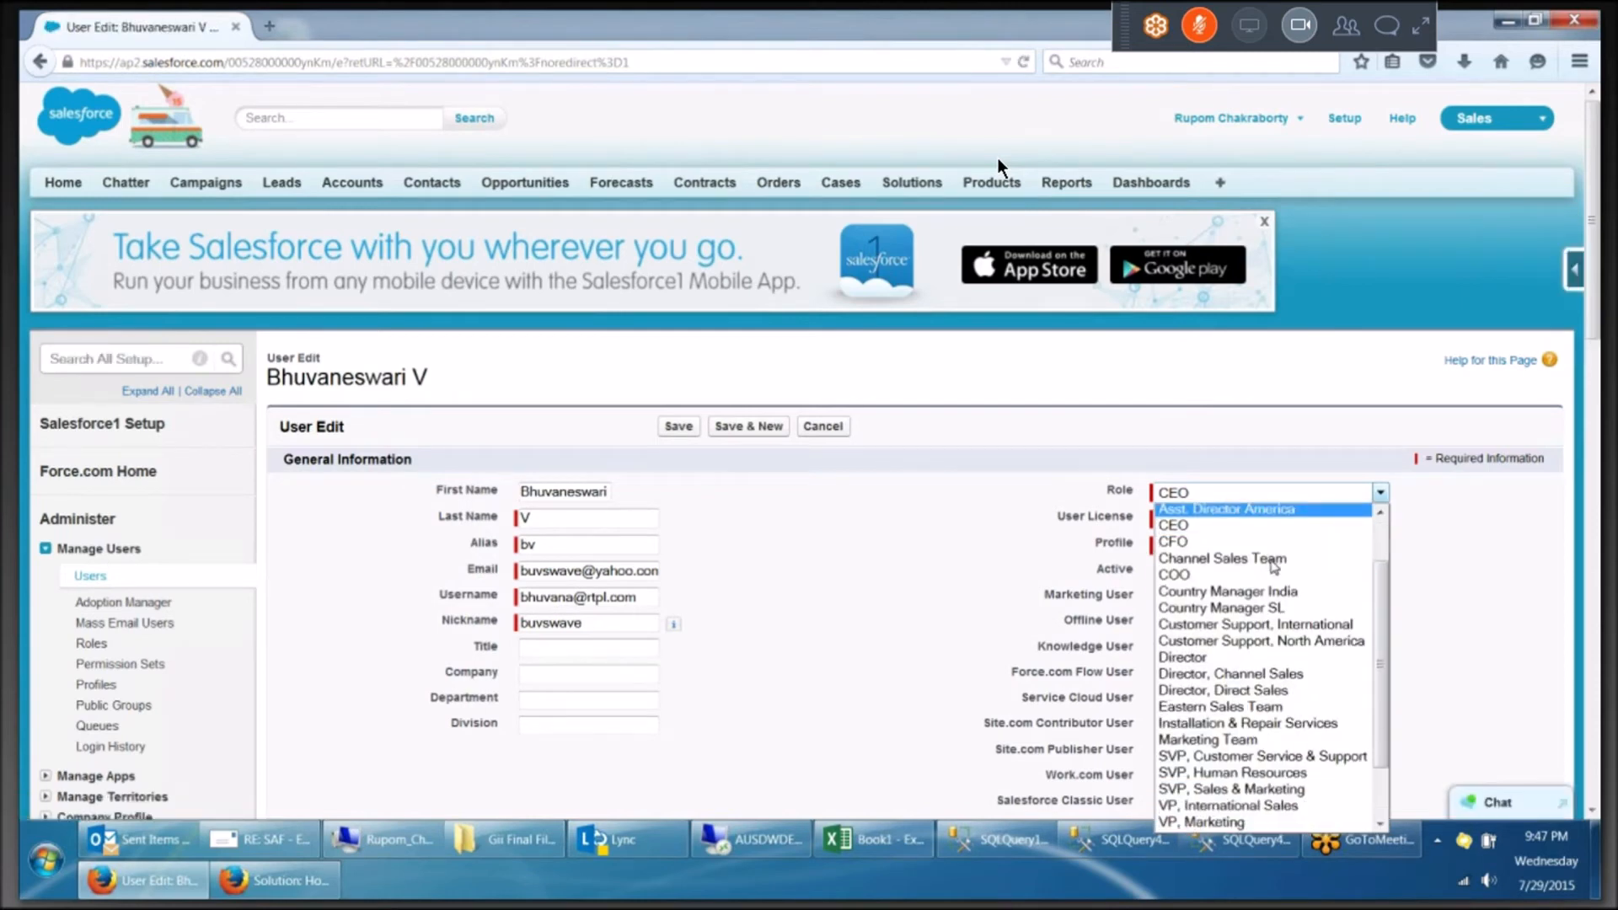
{"action": "scroll", "coordinate": [1272, 566], "scroll_direction": "down", "scroll_amount": 5}
{"action": "left_click", "coordinate": [1218, 815]}
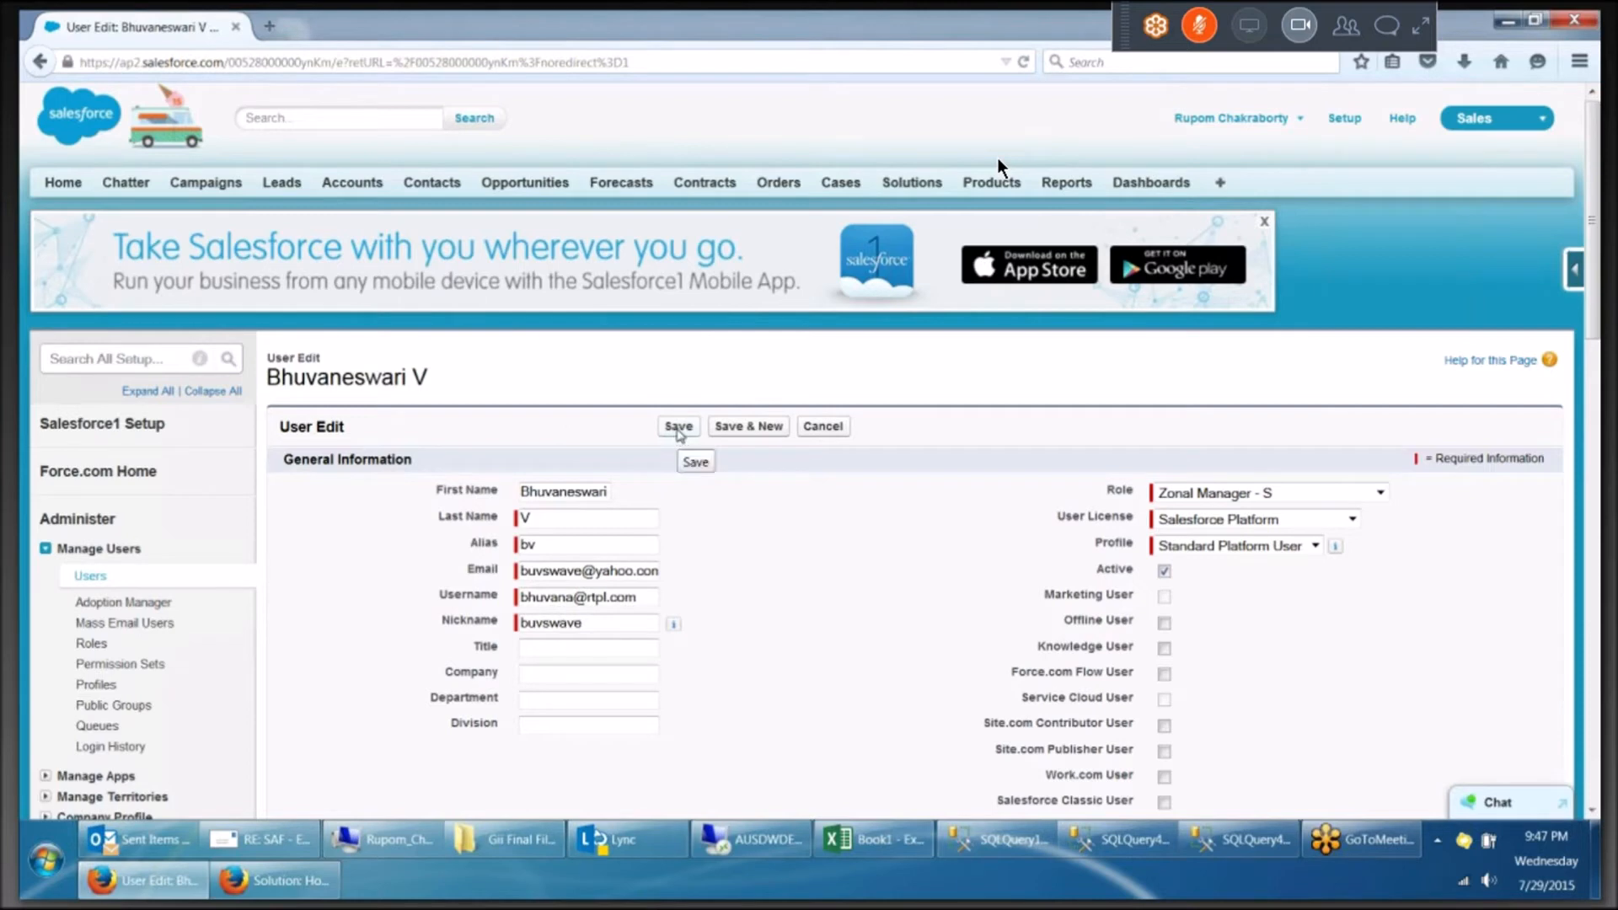
{"action": "left_click", "coordinate": [1278, 499]}
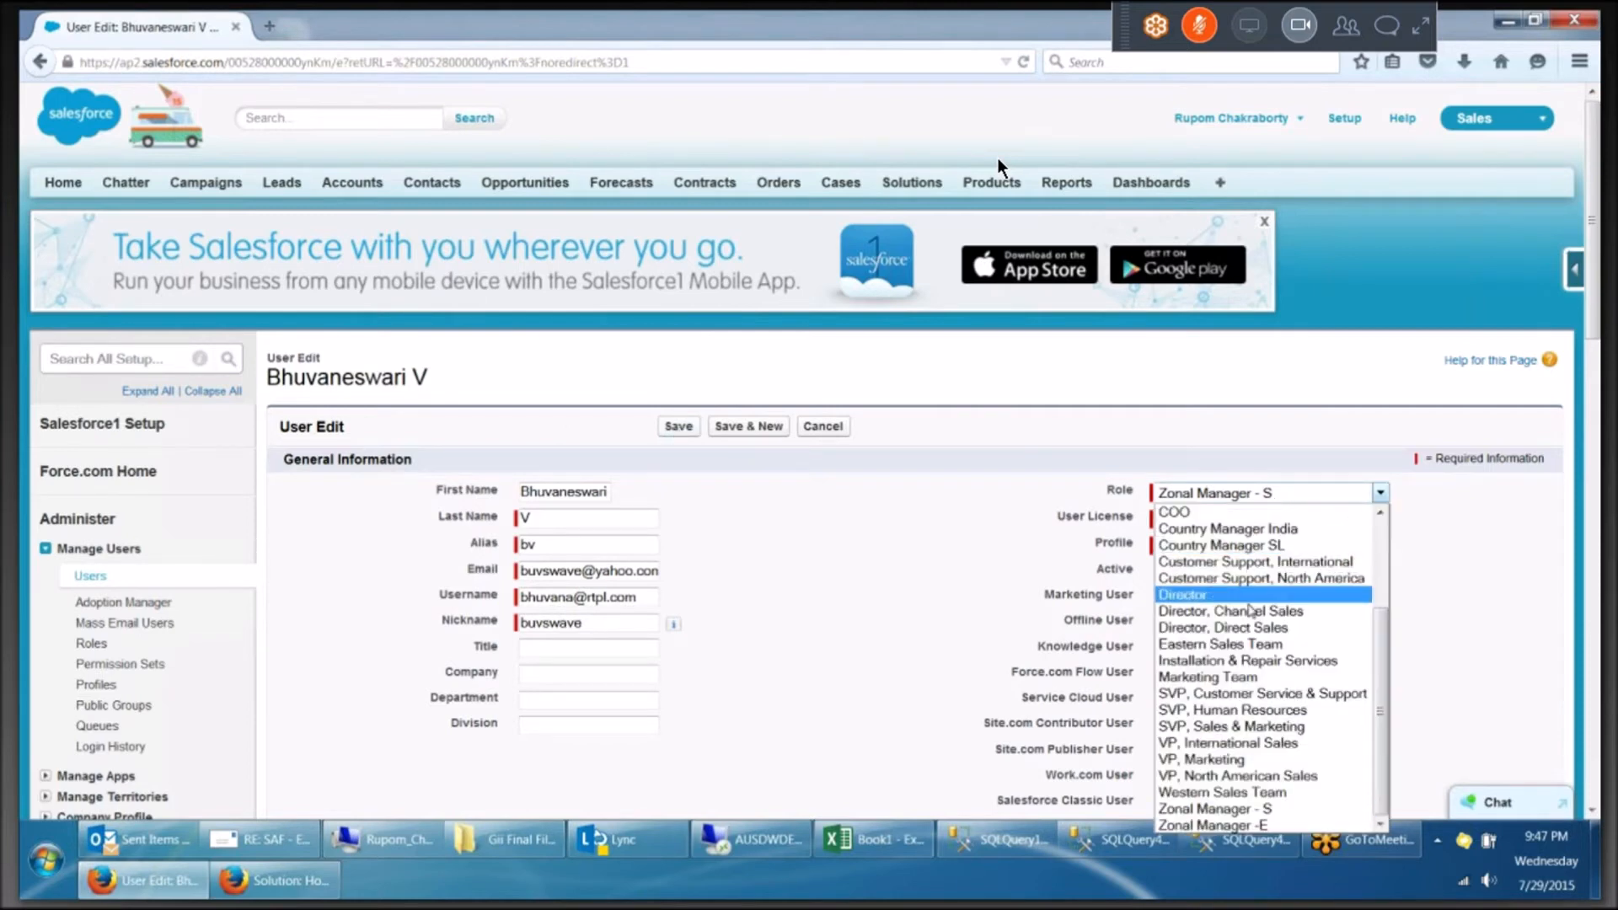
{"action": "scroll", "coordinate": [1251, 632], "scroll_direction": "up", "scroll_amount": 2}
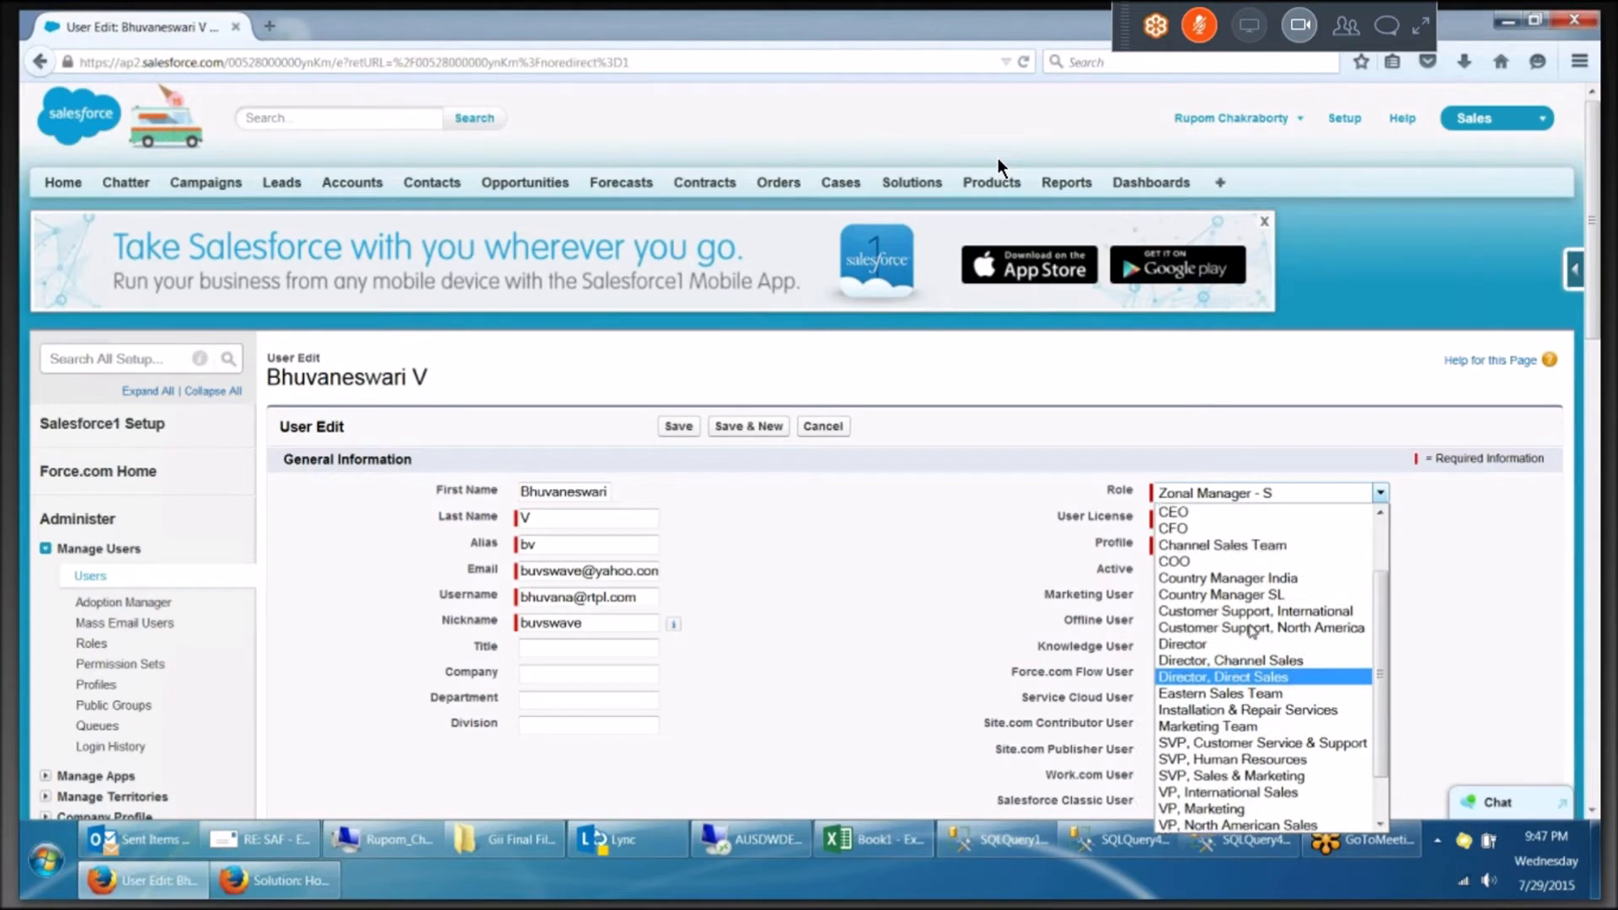
{"action": "scroll", "coordinate": [1252, 630], "scroll_direction": "up", "scroll_amount": 1}
{"action": "scroll", "coordinate": [1251, 630], "scroll_direction": "up", "scroll_amount": 2}
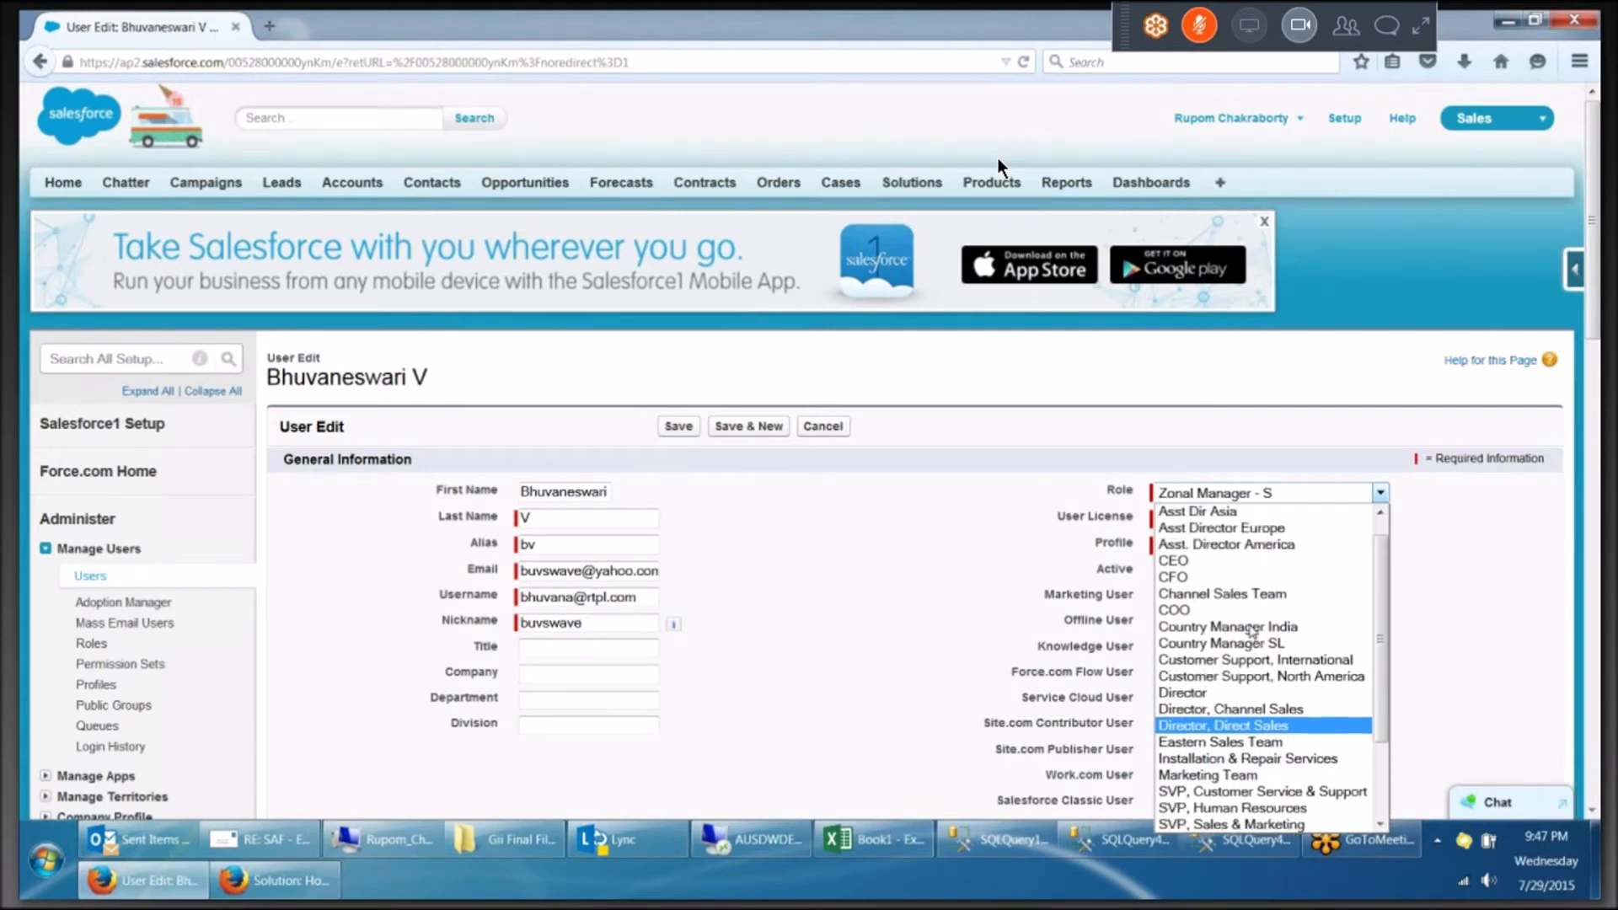
{"action": "left_click", "coordinate": [1226, 527]}
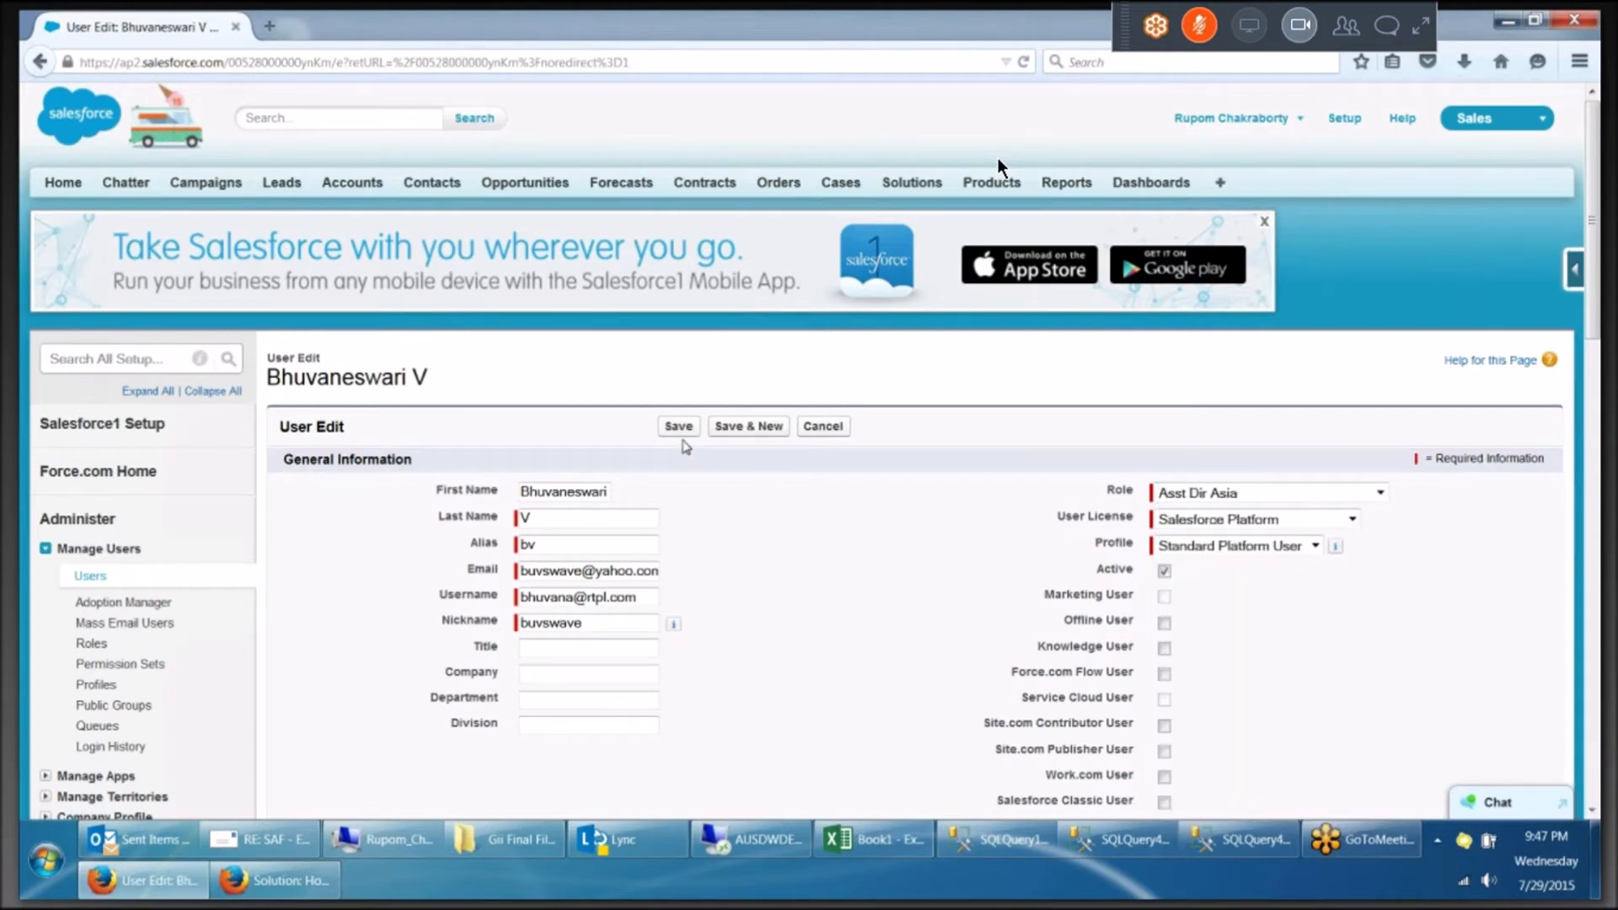
{"action": "left_click", "coordinate": [673, 428]}
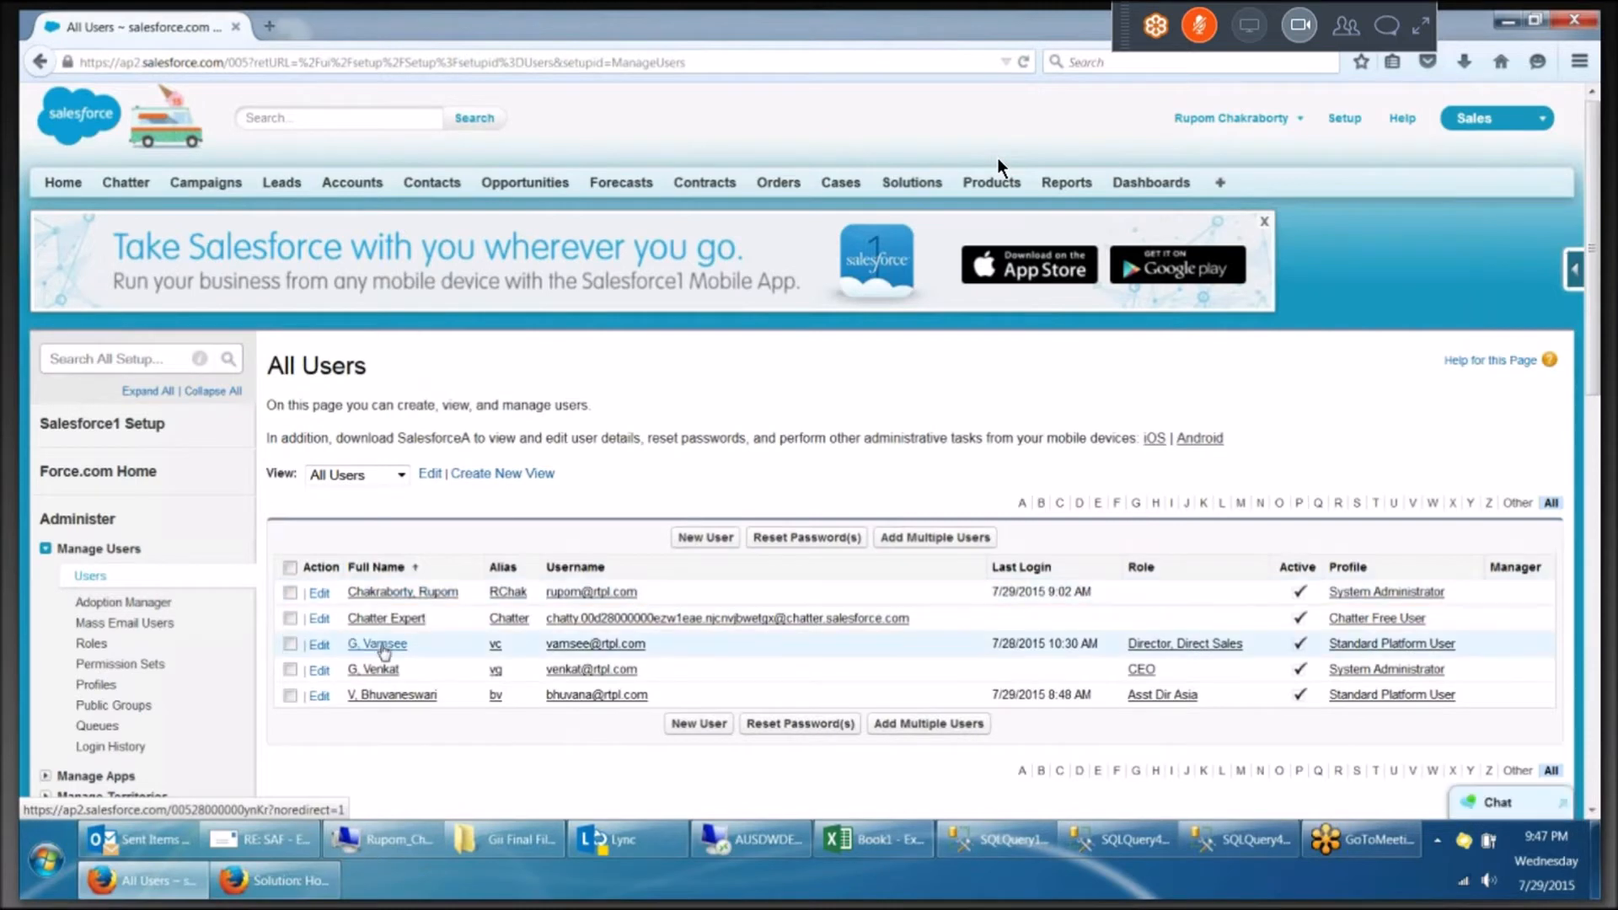
Set the role of the System Administrator user who holds the CEO role to Asst Director Europe, save, and return to the role hierarchy.
{"action": "left_click", "coordinate": [376, 670]}
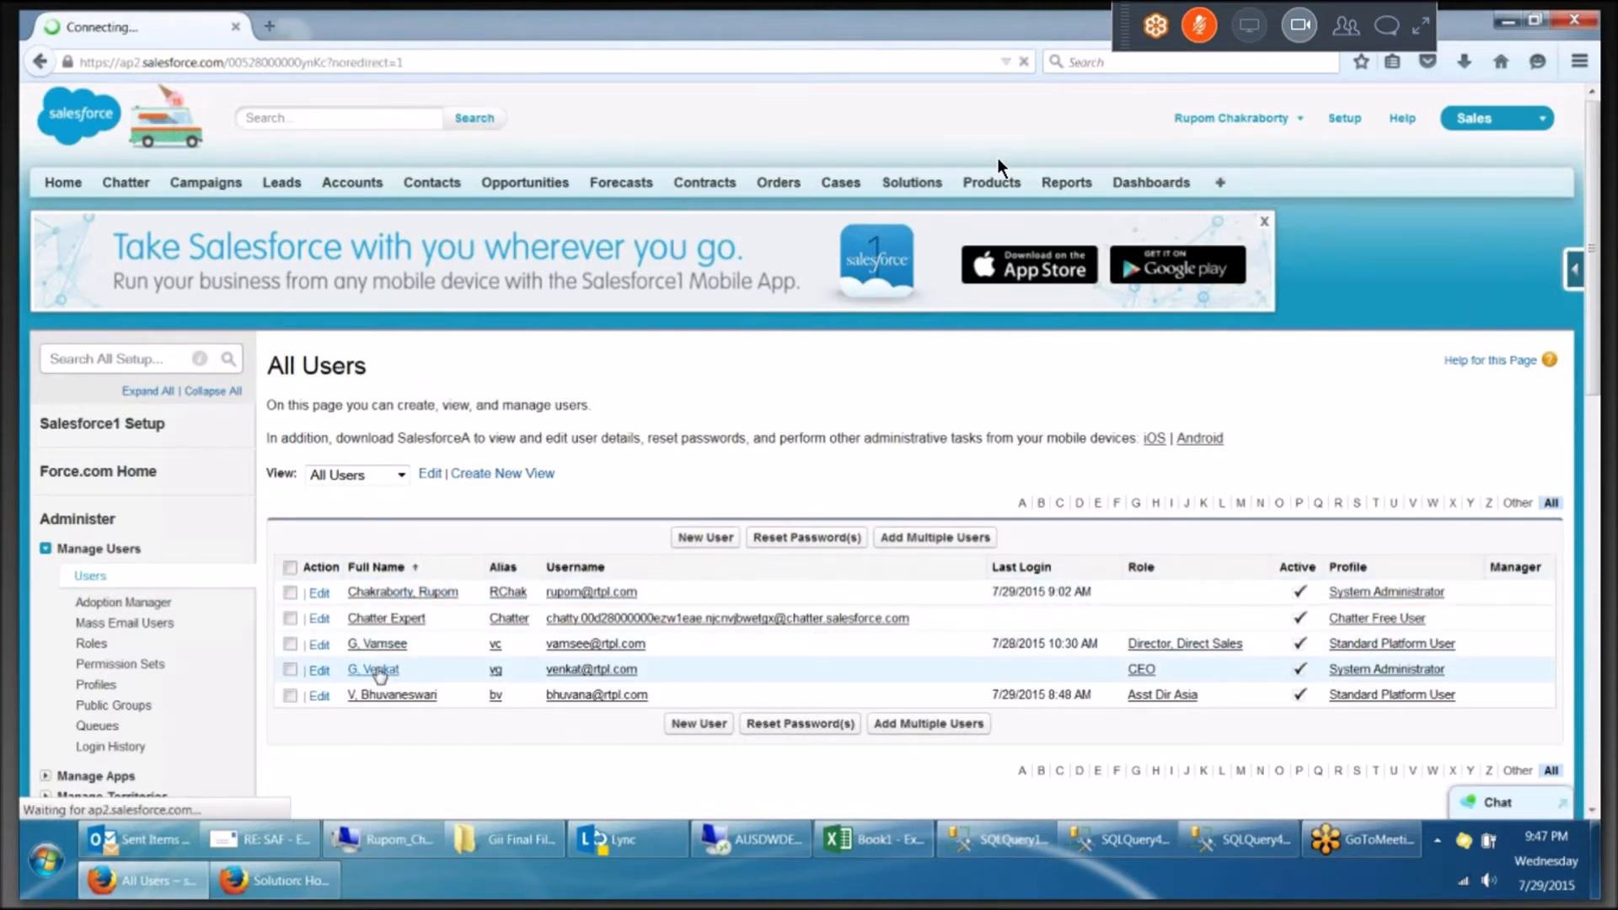
{"action": "key", "text": "alt+Tab"}
{"action": "left_click", "coordinate": [687, 462]}
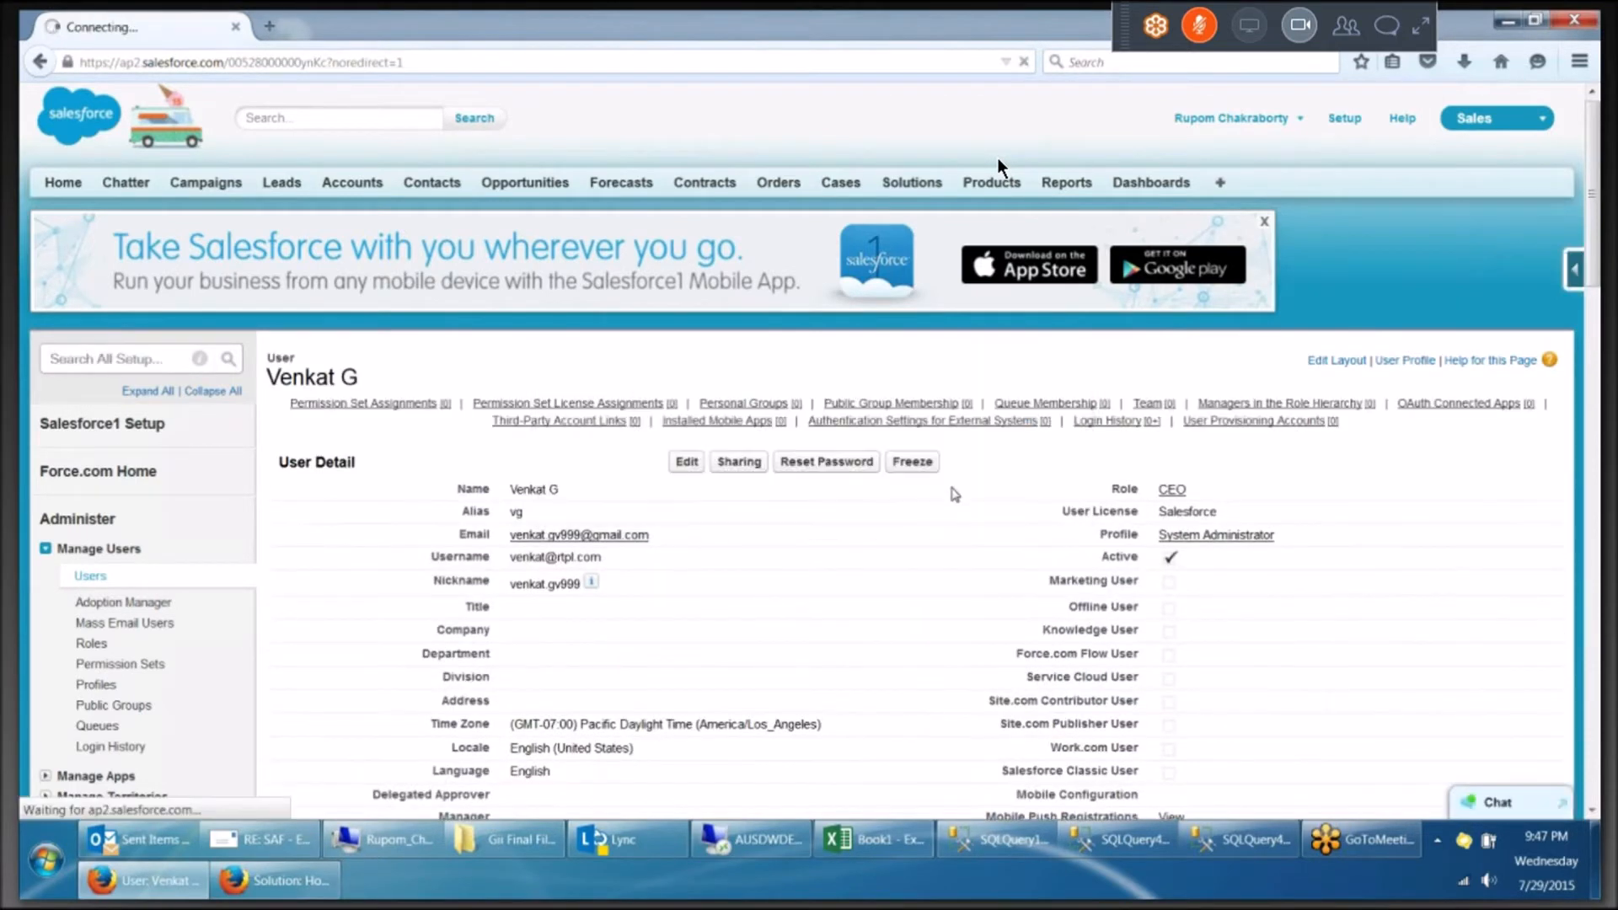
{"action": "key", "text": "alt+Tab"}
{"action": "key", "text": "alt+Tab"}
{"action": "left_click", "coordinate": [1180, 493]}
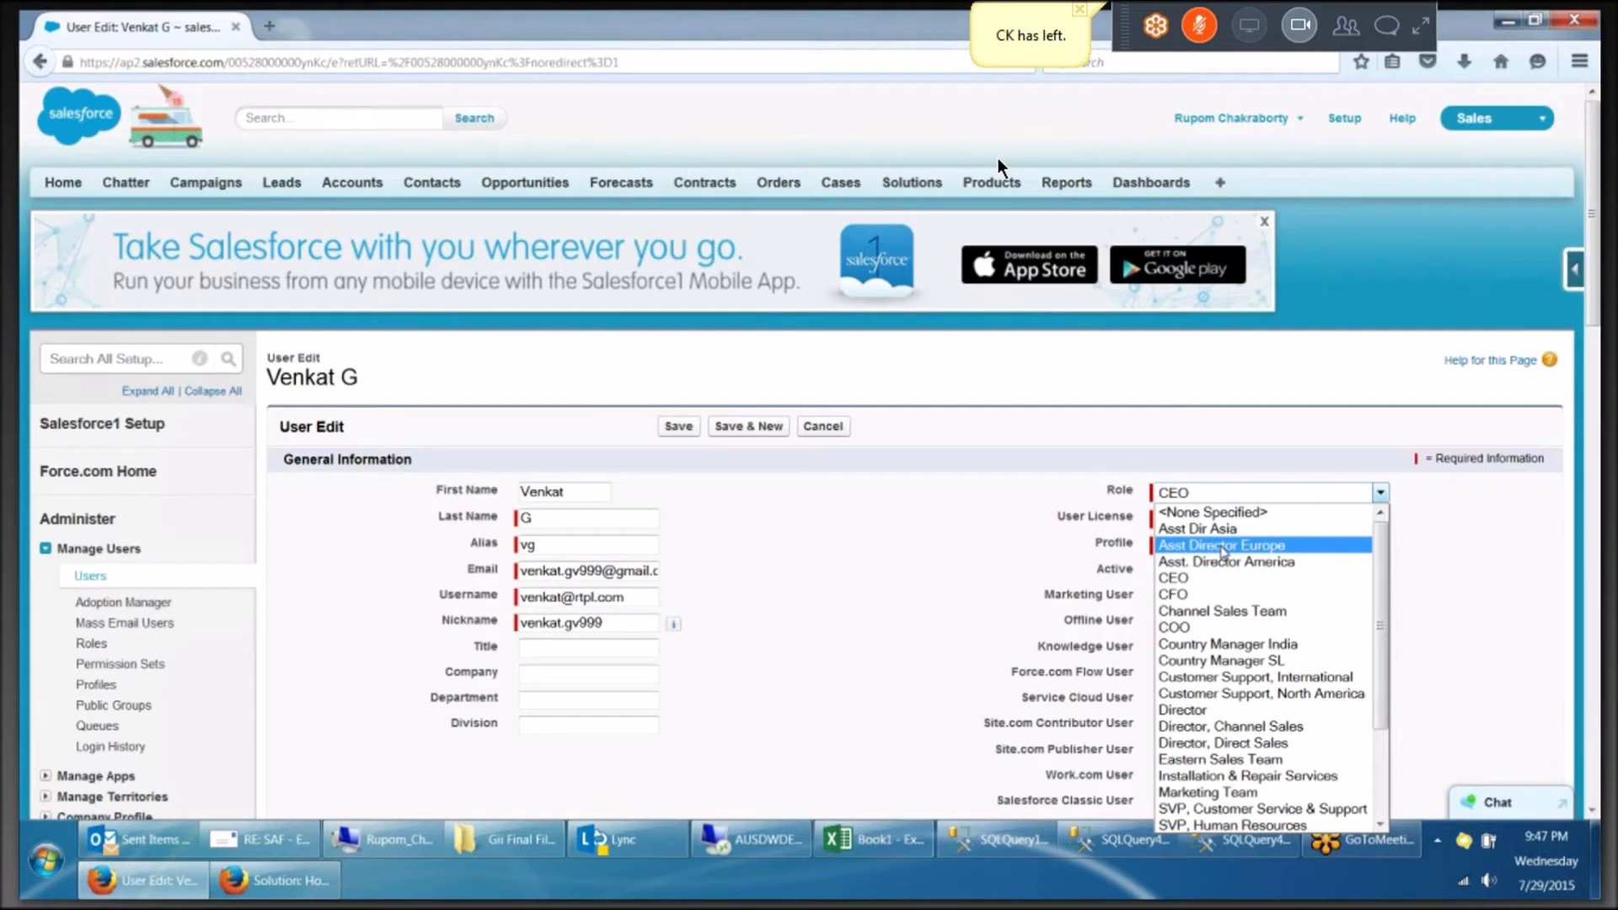
{"action": "left_click", "coordinate": [1222, 546]}
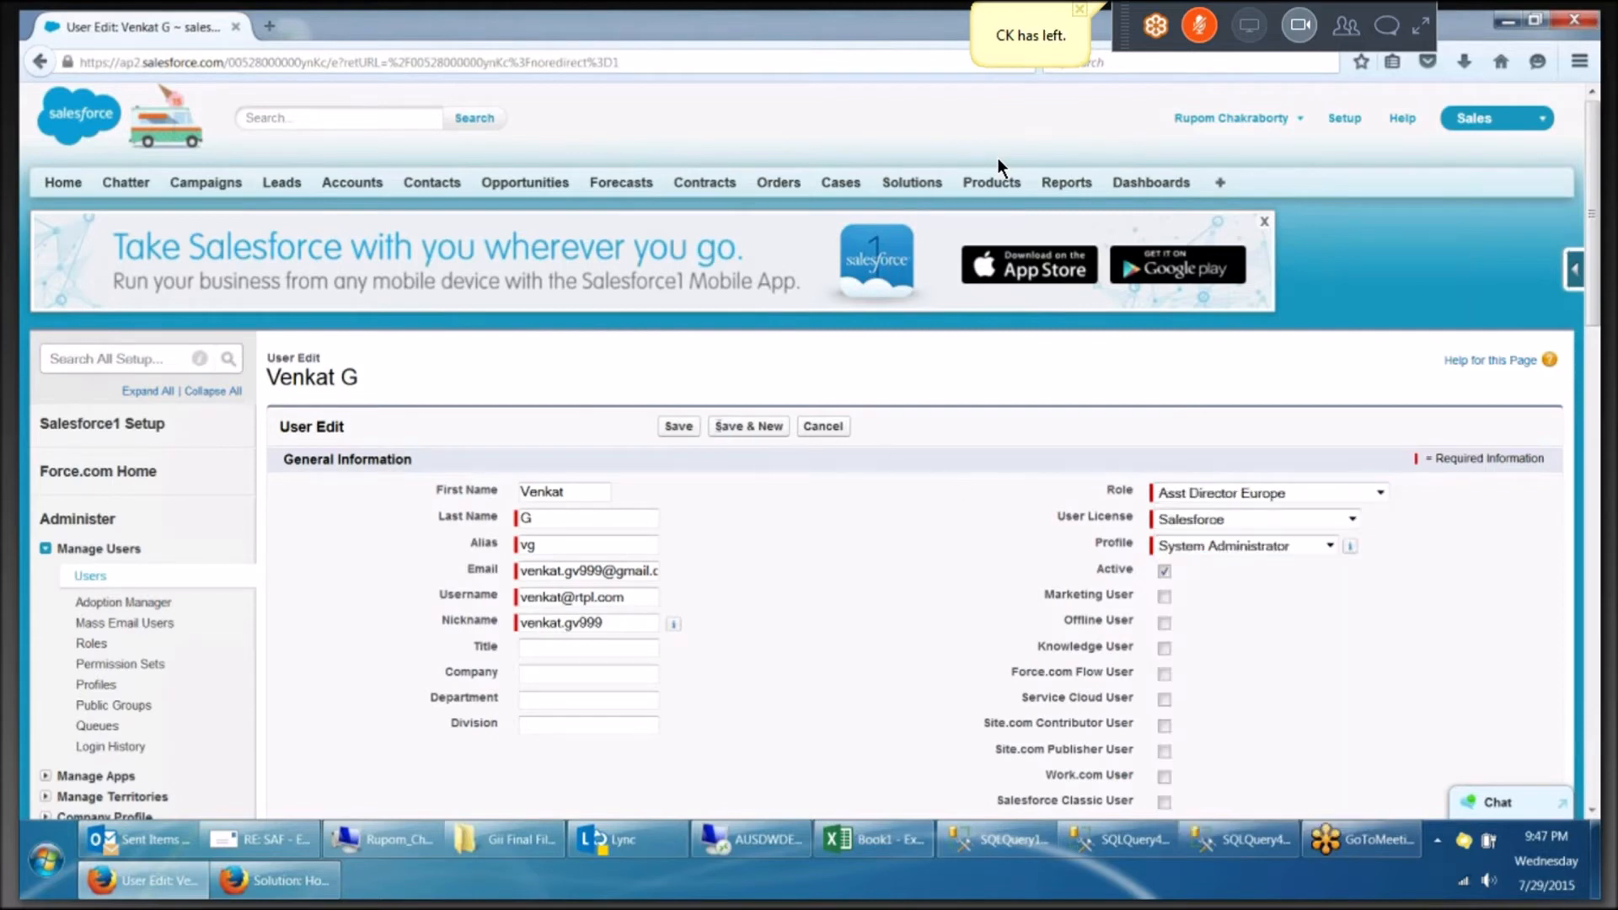
{"action": "left_click", "coordinate": [679, 426]}
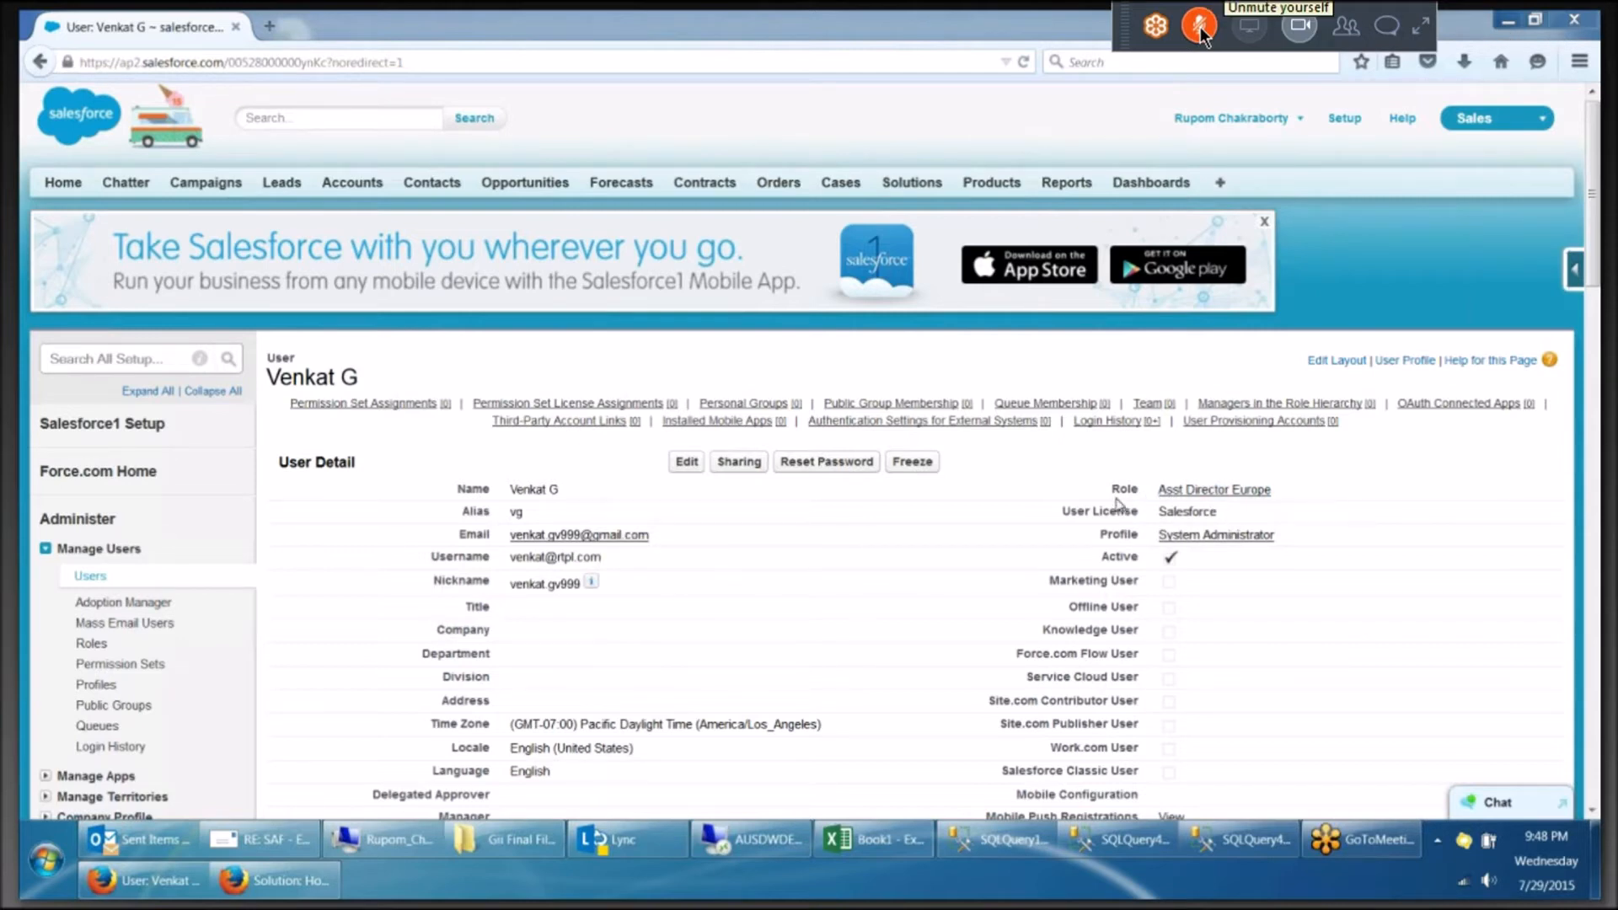
{"action": "left_click", "coordinate": [91, 644]}
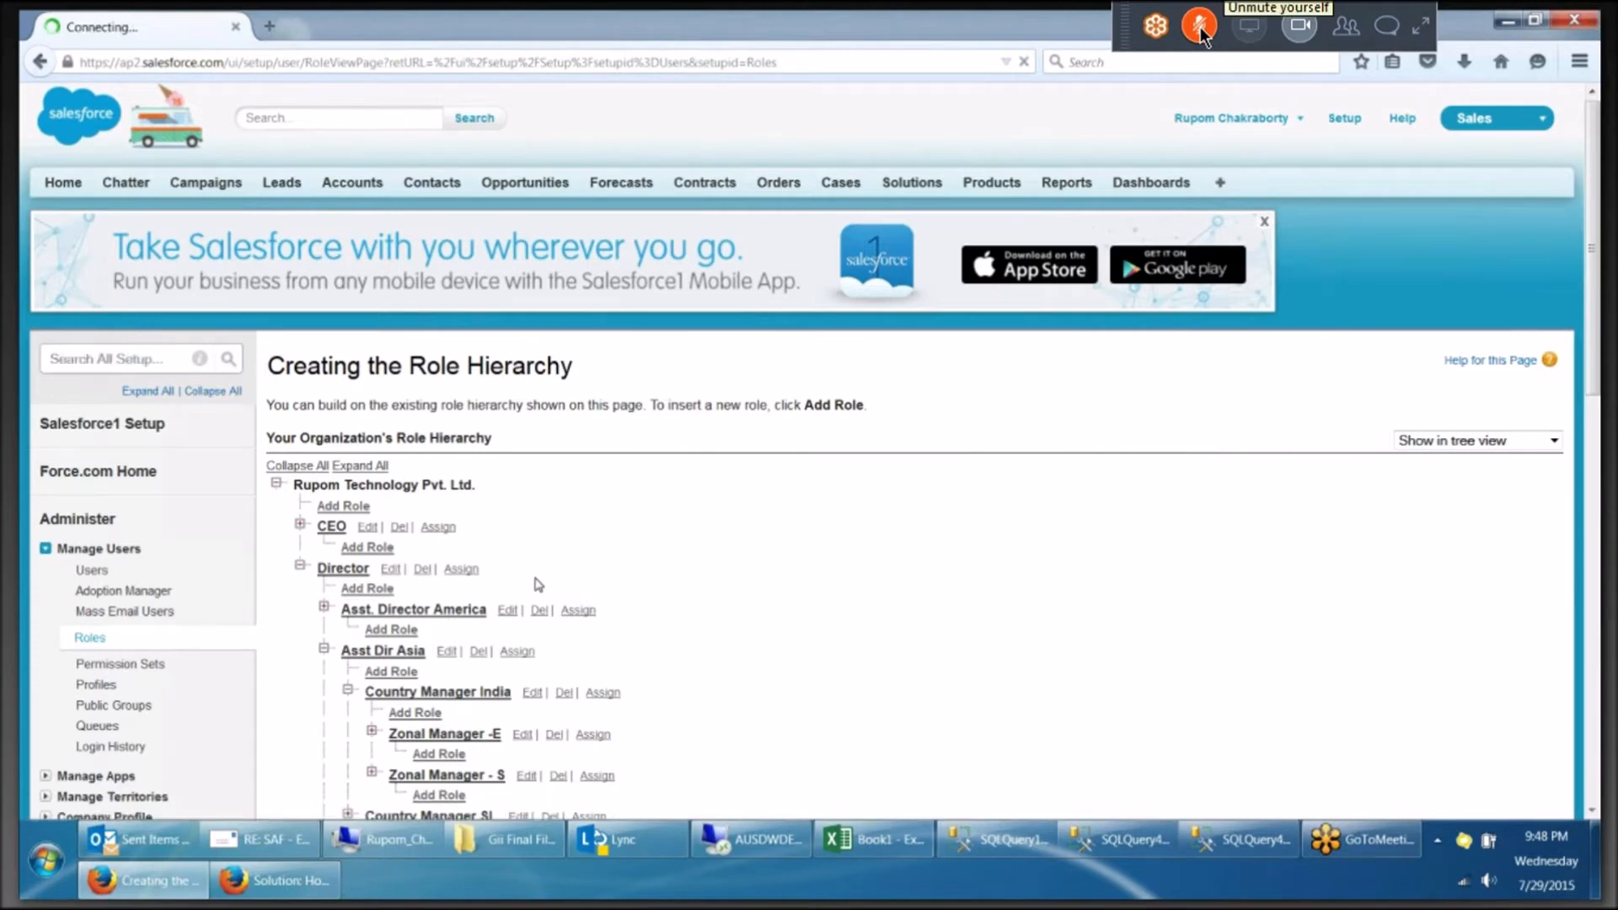
Open the user assignment page for the Asst Director Europe role and view the filter options for available users.
{"action": "scroll", "coordinate": [539, 584], "scroll_direction": "down", "scroll_amount": 5}
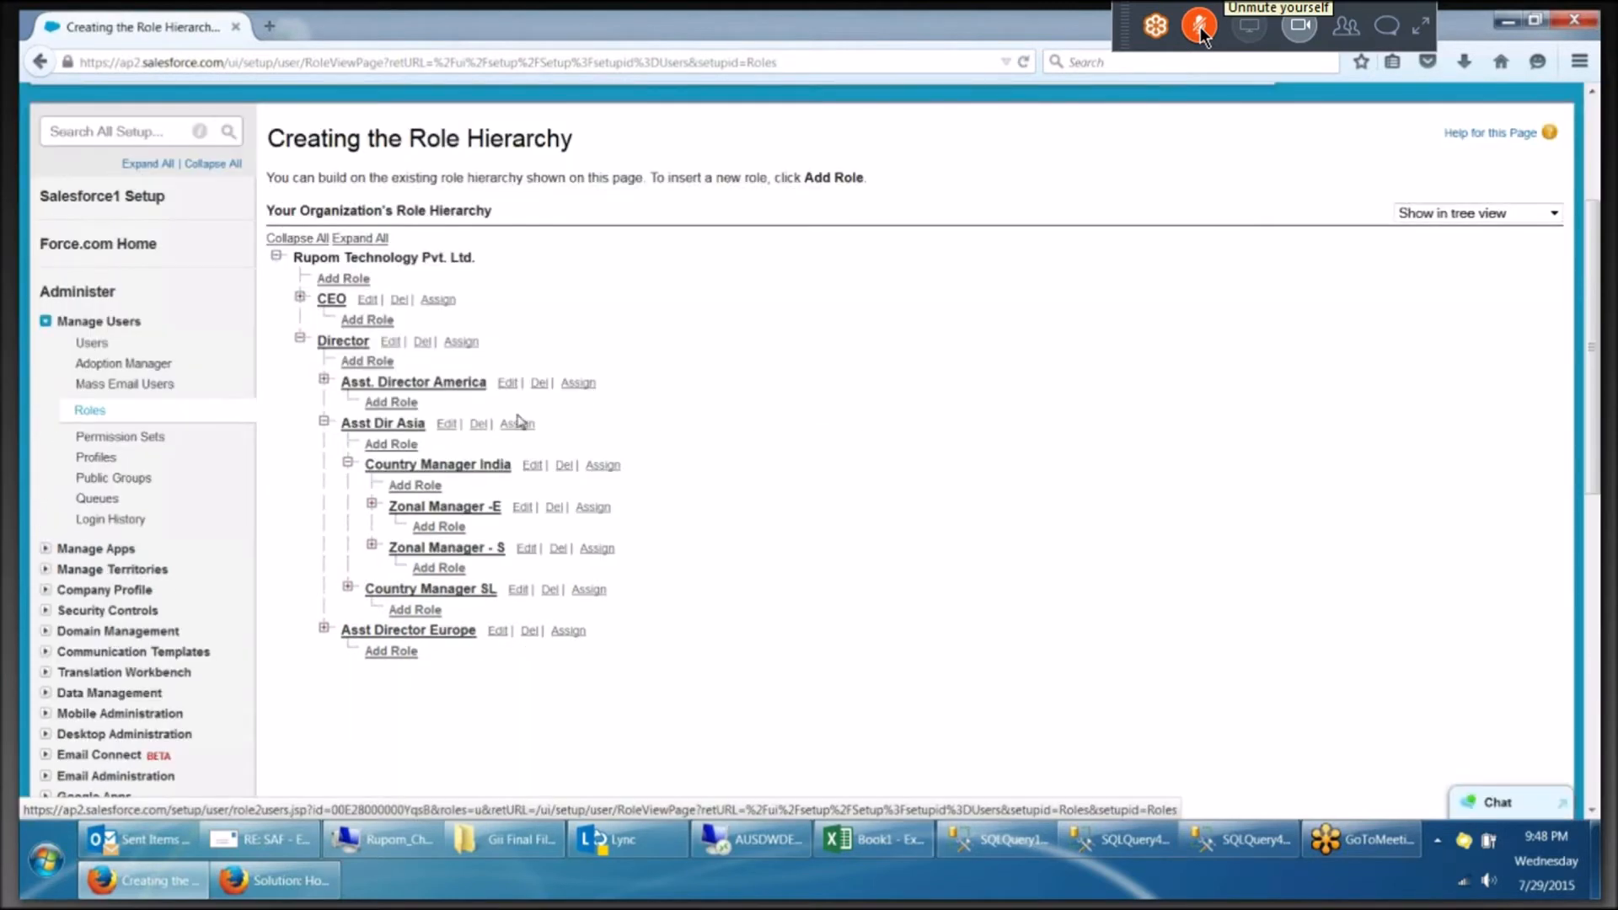
{"action": "left_click", "coordinate": [569, 632]}
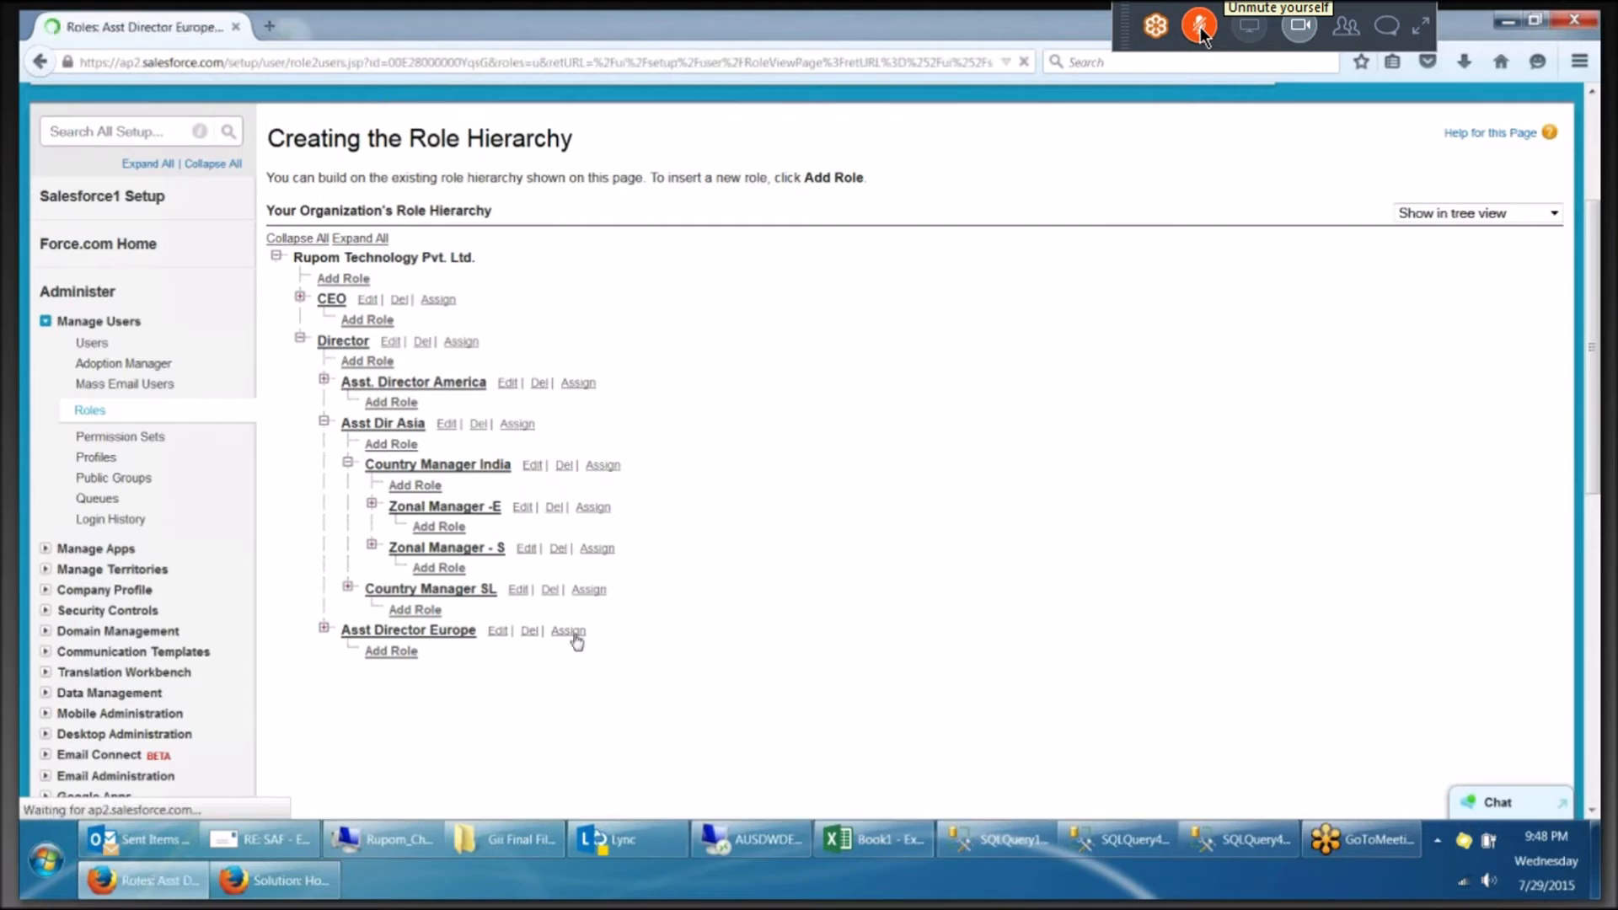
{"action": "scroll", "coordinate": [671, 527], "scroll_direction": "down", "scroll_amount": 4}
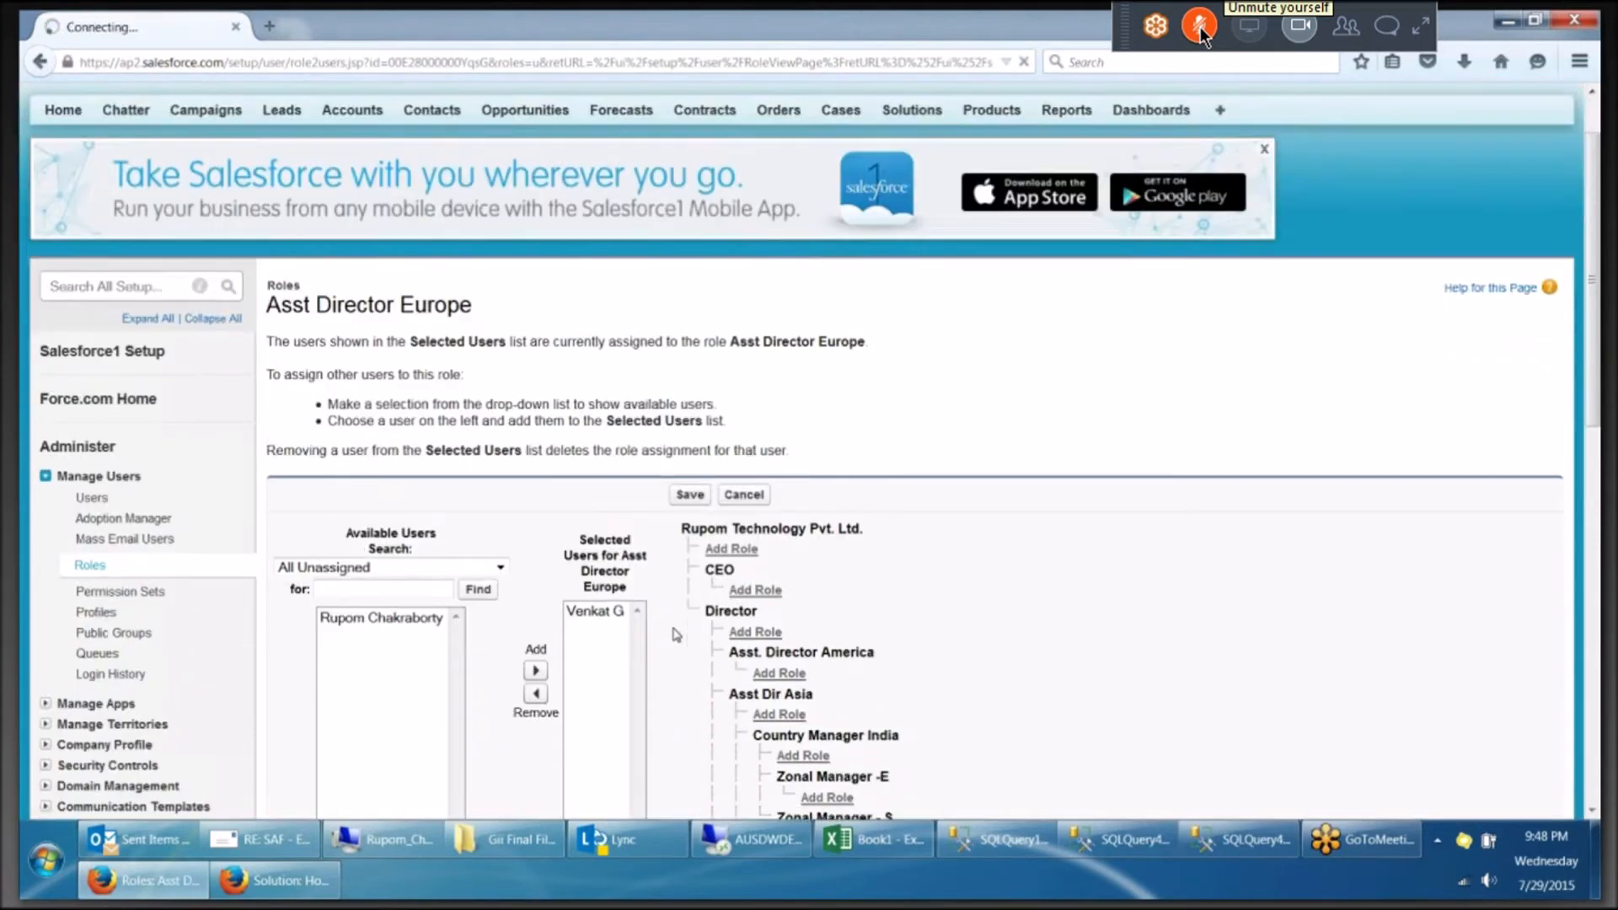
{"action": "left_click", "coordinate": [423, 351]}
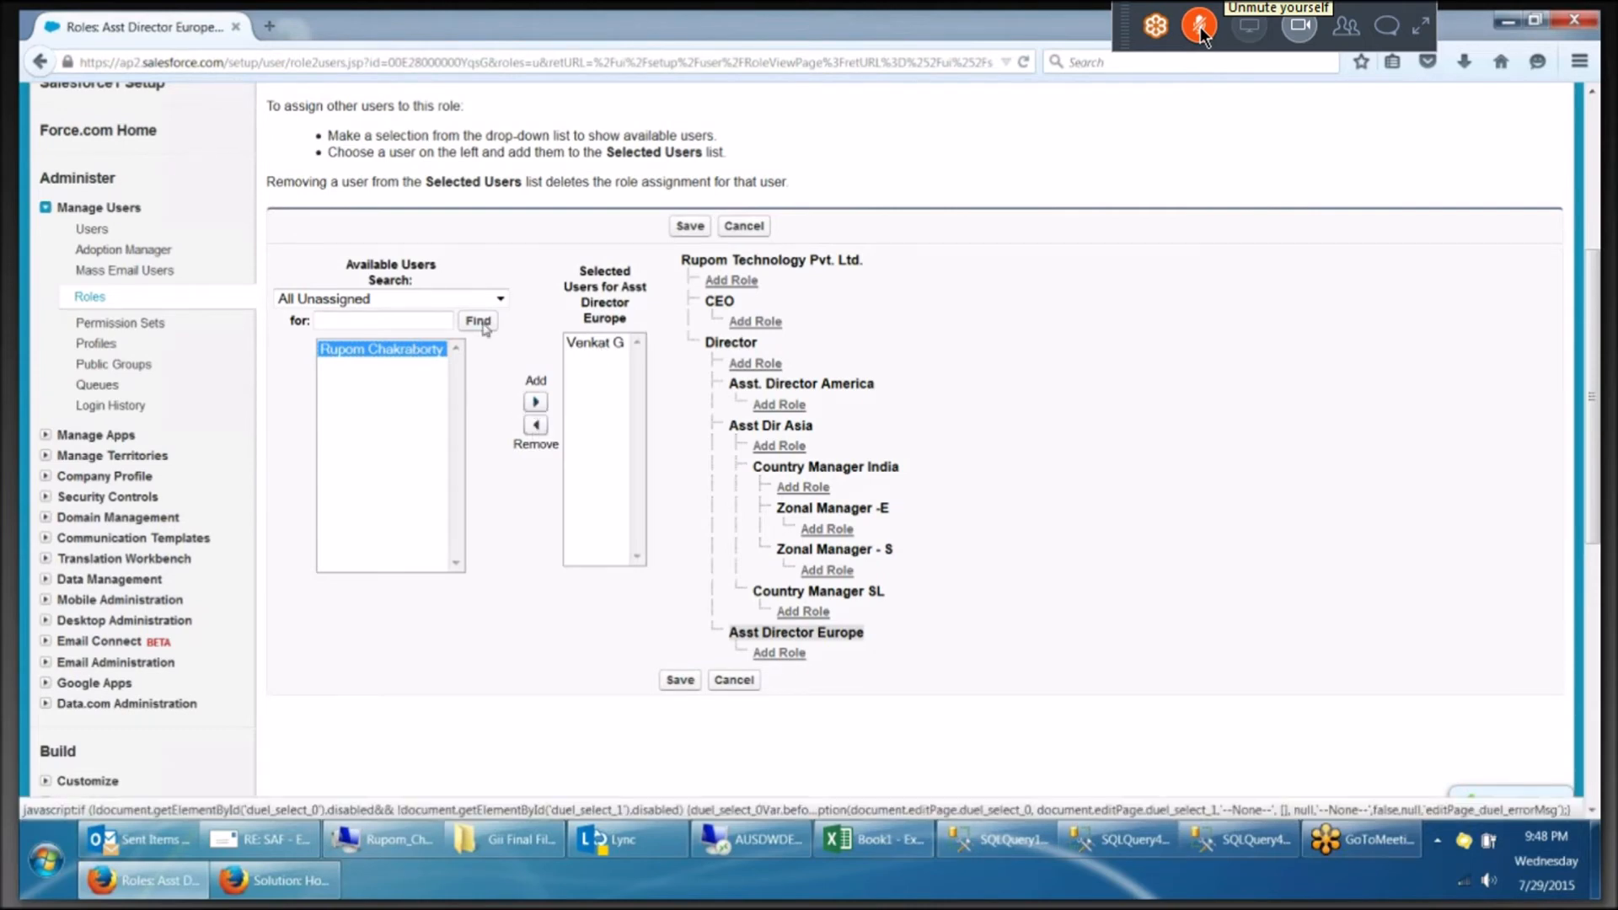
{"action": "left_click", "coordinate": [504, 302]}
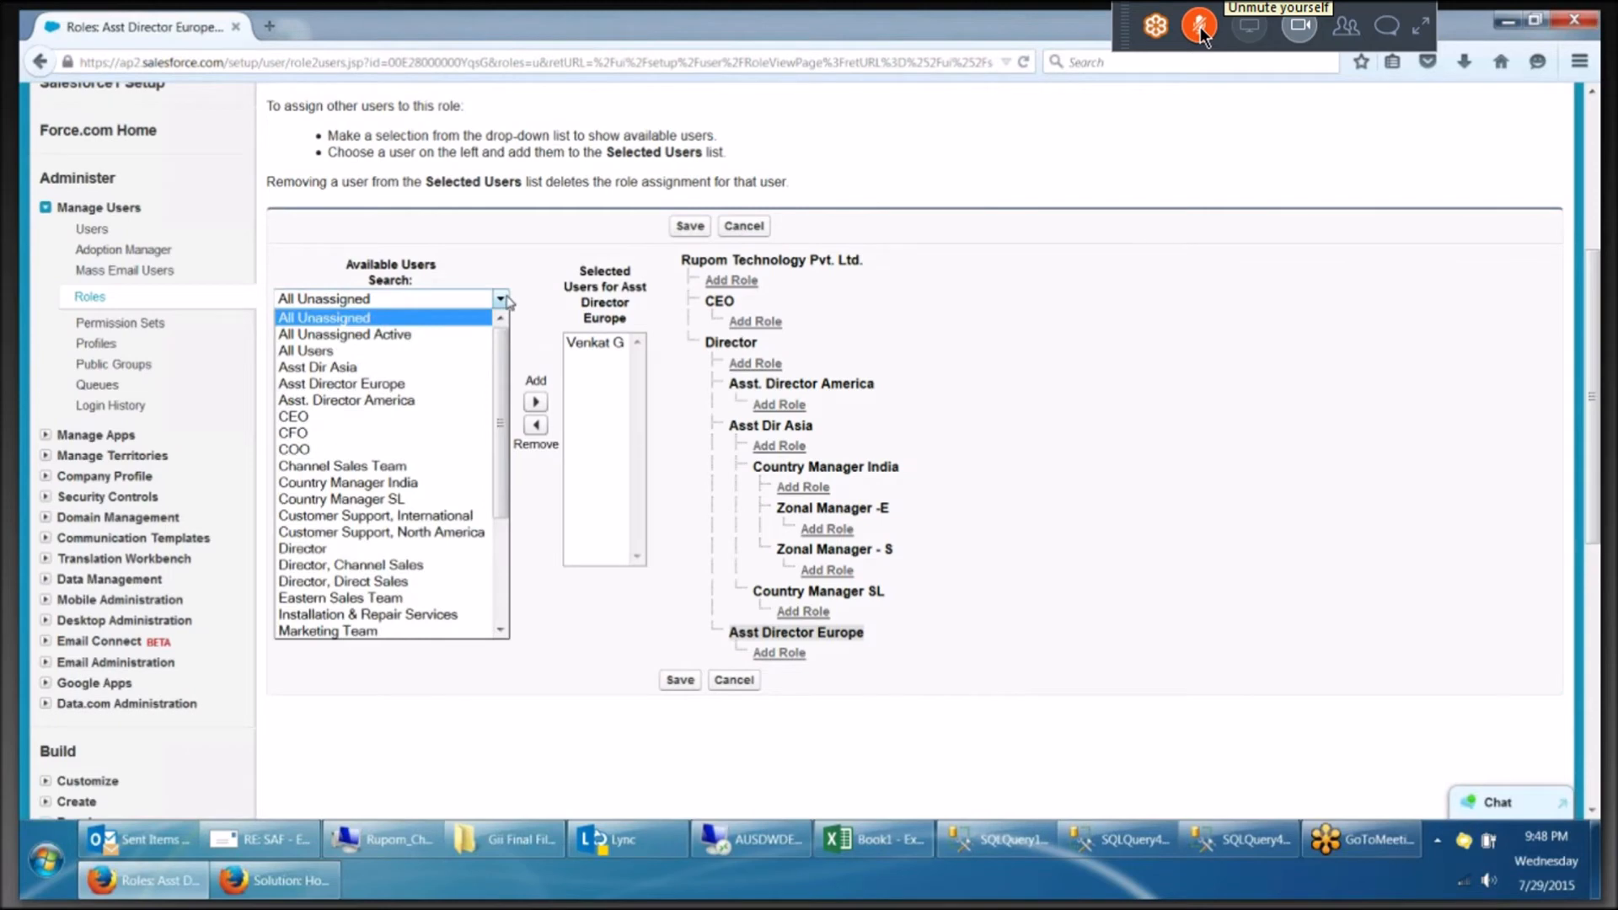
{"action": "left_click", "coordinate": [1348, 32]}
{"action": "left_click", "coordinate": [1364, 84]}
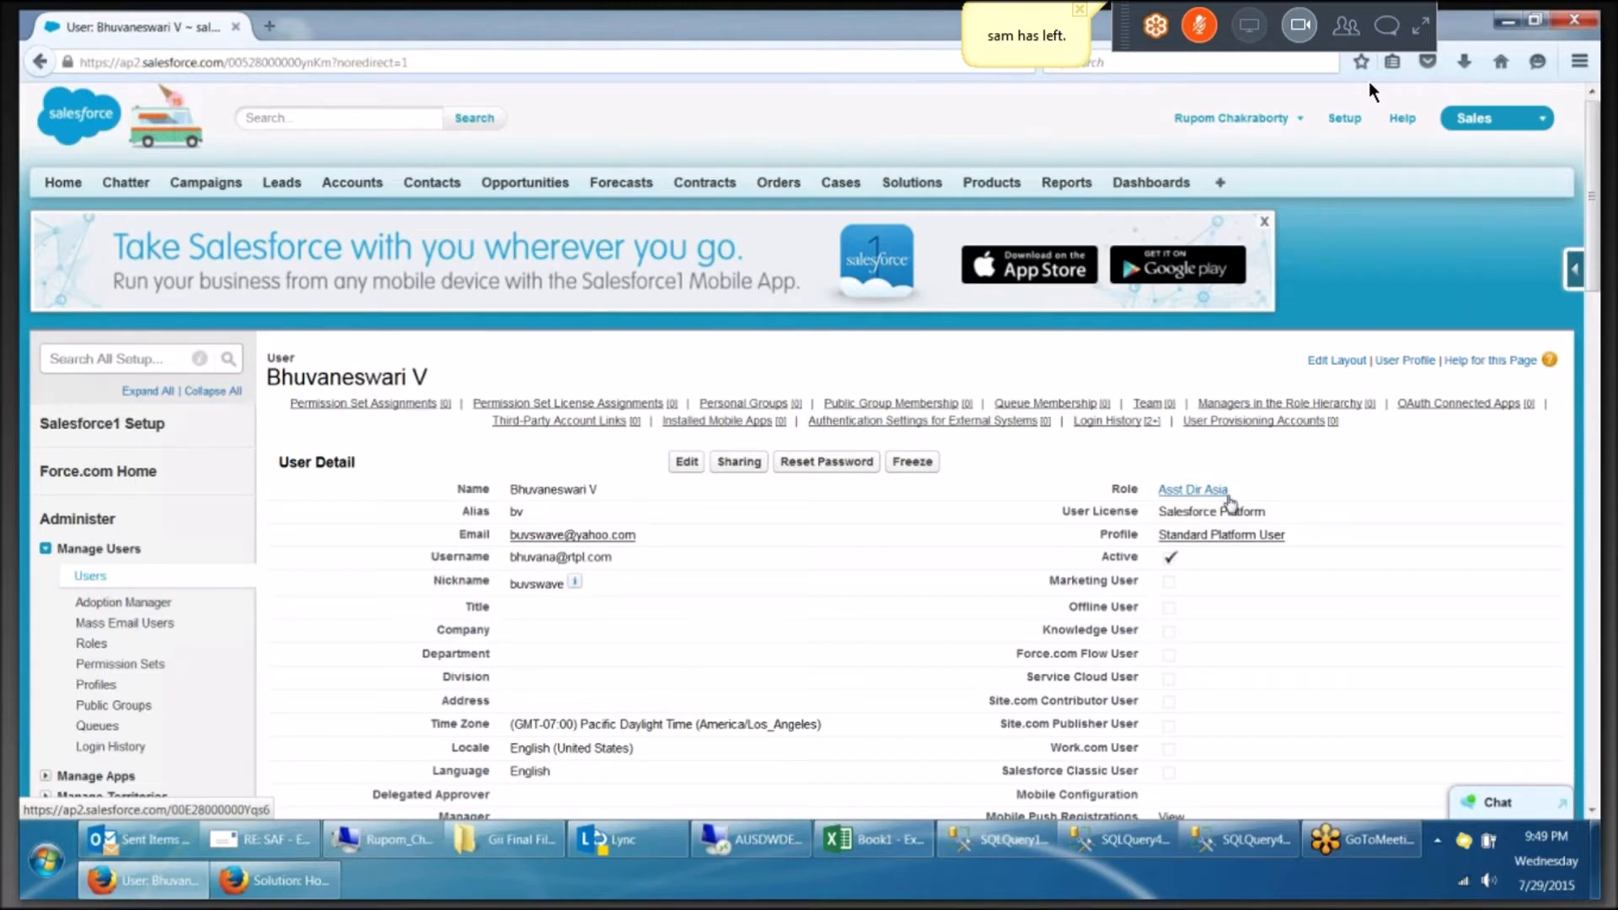
{"action": "left_click", "coordinate": [1348, 32]}
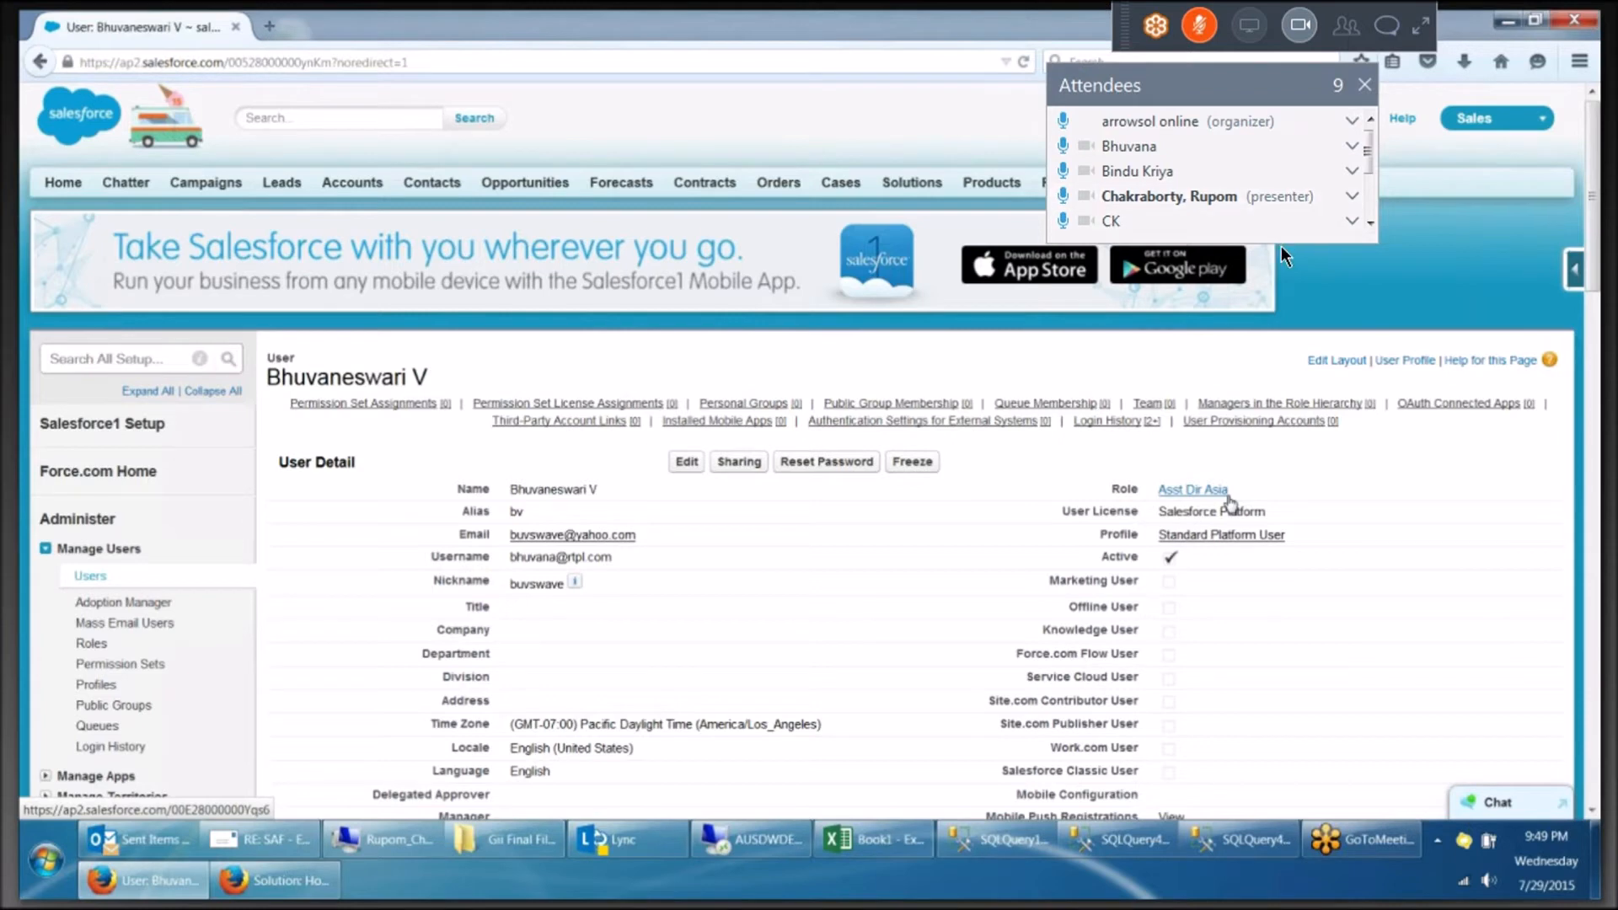
{"action": "left_click", "coordinate": [1363, 87]}
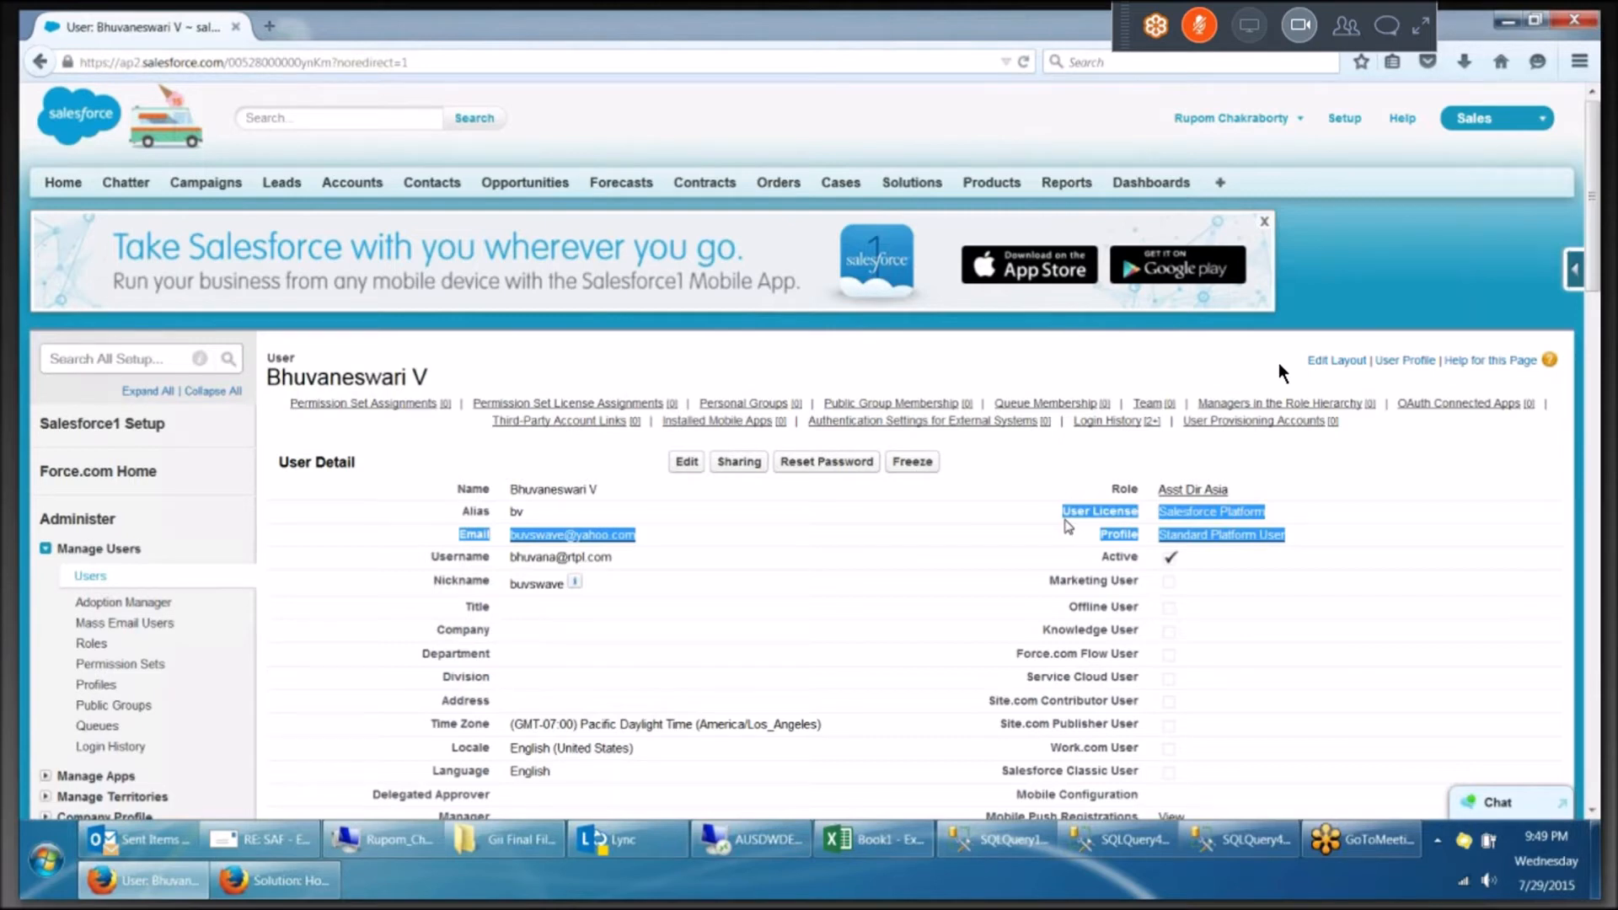
Examine the role and profile fields on the detail page of the user with the Asst Dir Asia role.
{"action": "left_click", "coordinate": [962, 513]}
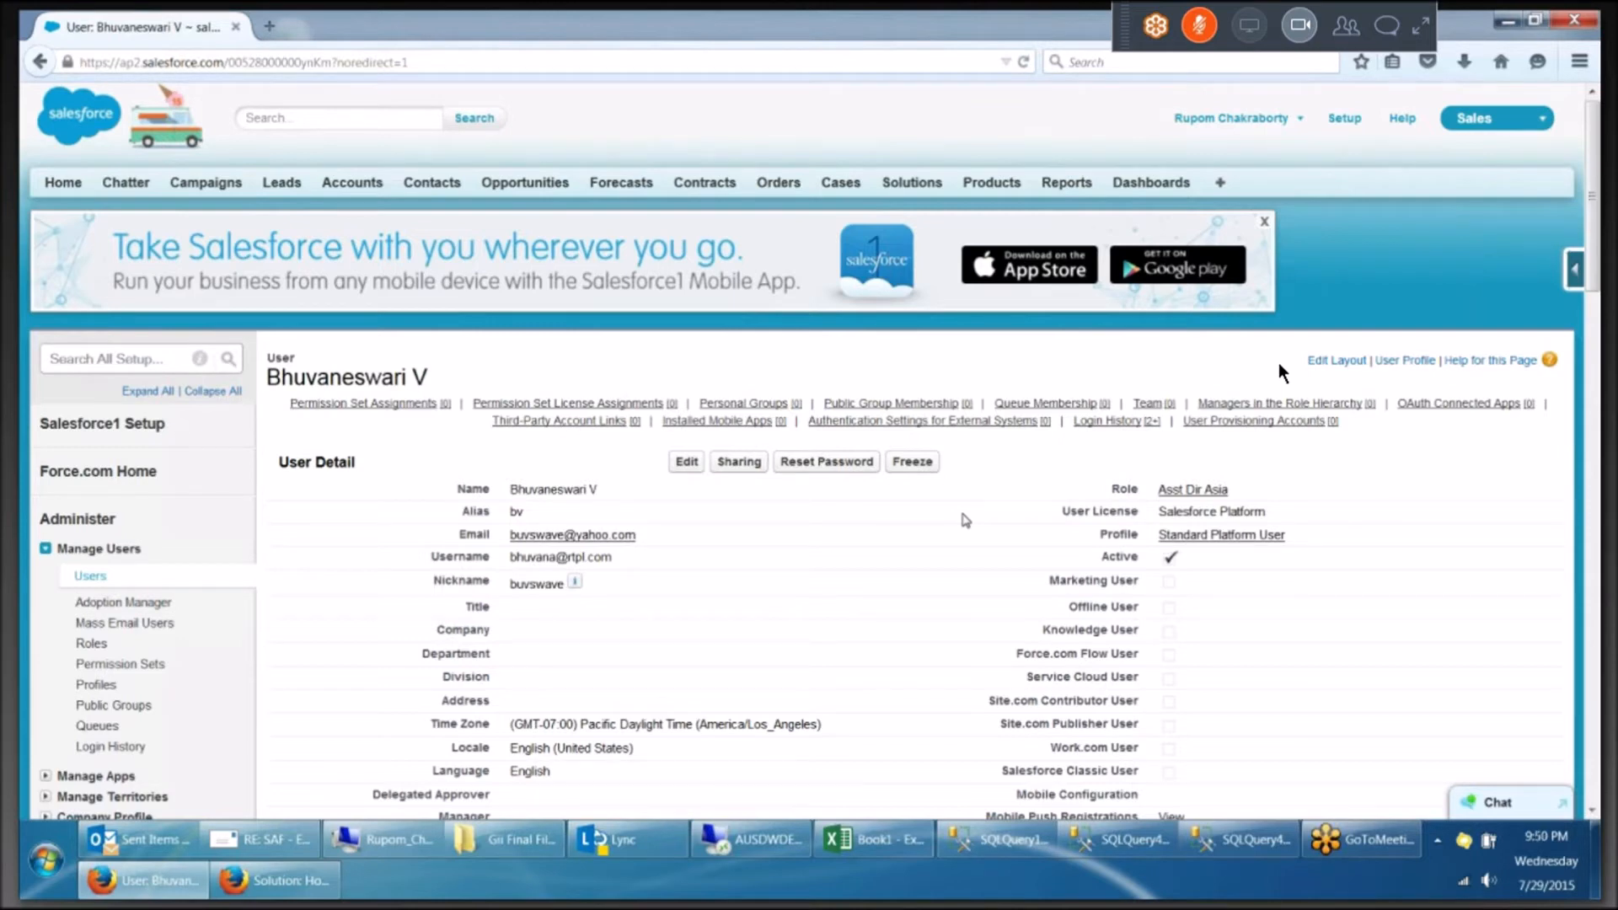
{"action": "left_click_drag", "start_coordinate": [1316, 490], "coordinate": [1081, 497]}
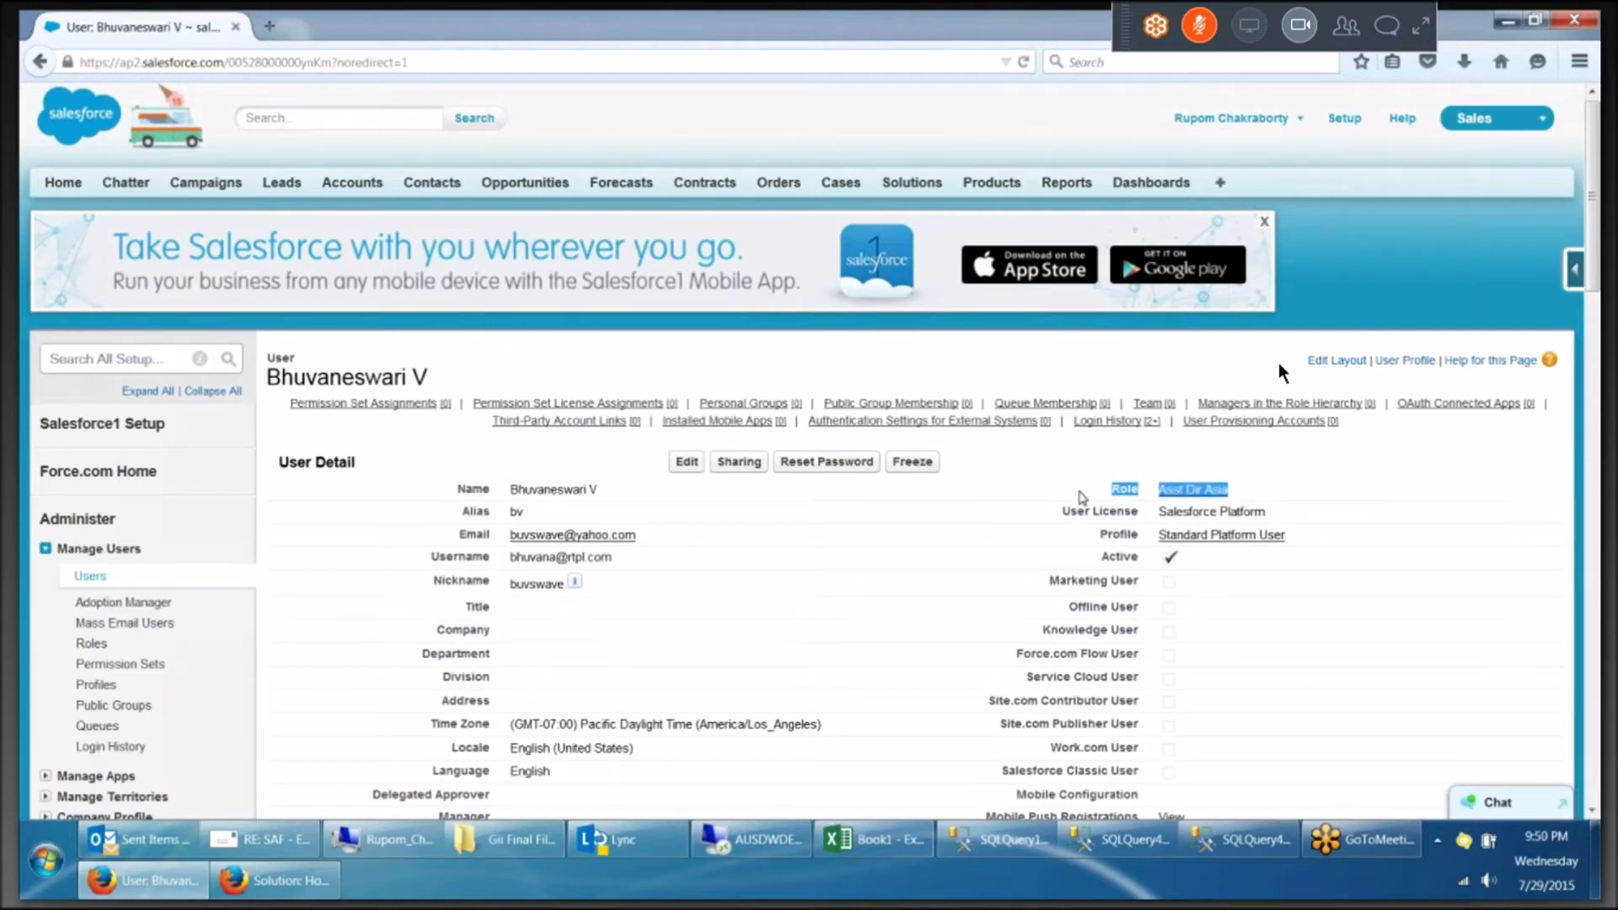
{"action": "left_click_drag", "start_coordinate": [1380, 533], "coordinate": [1070, 541]}
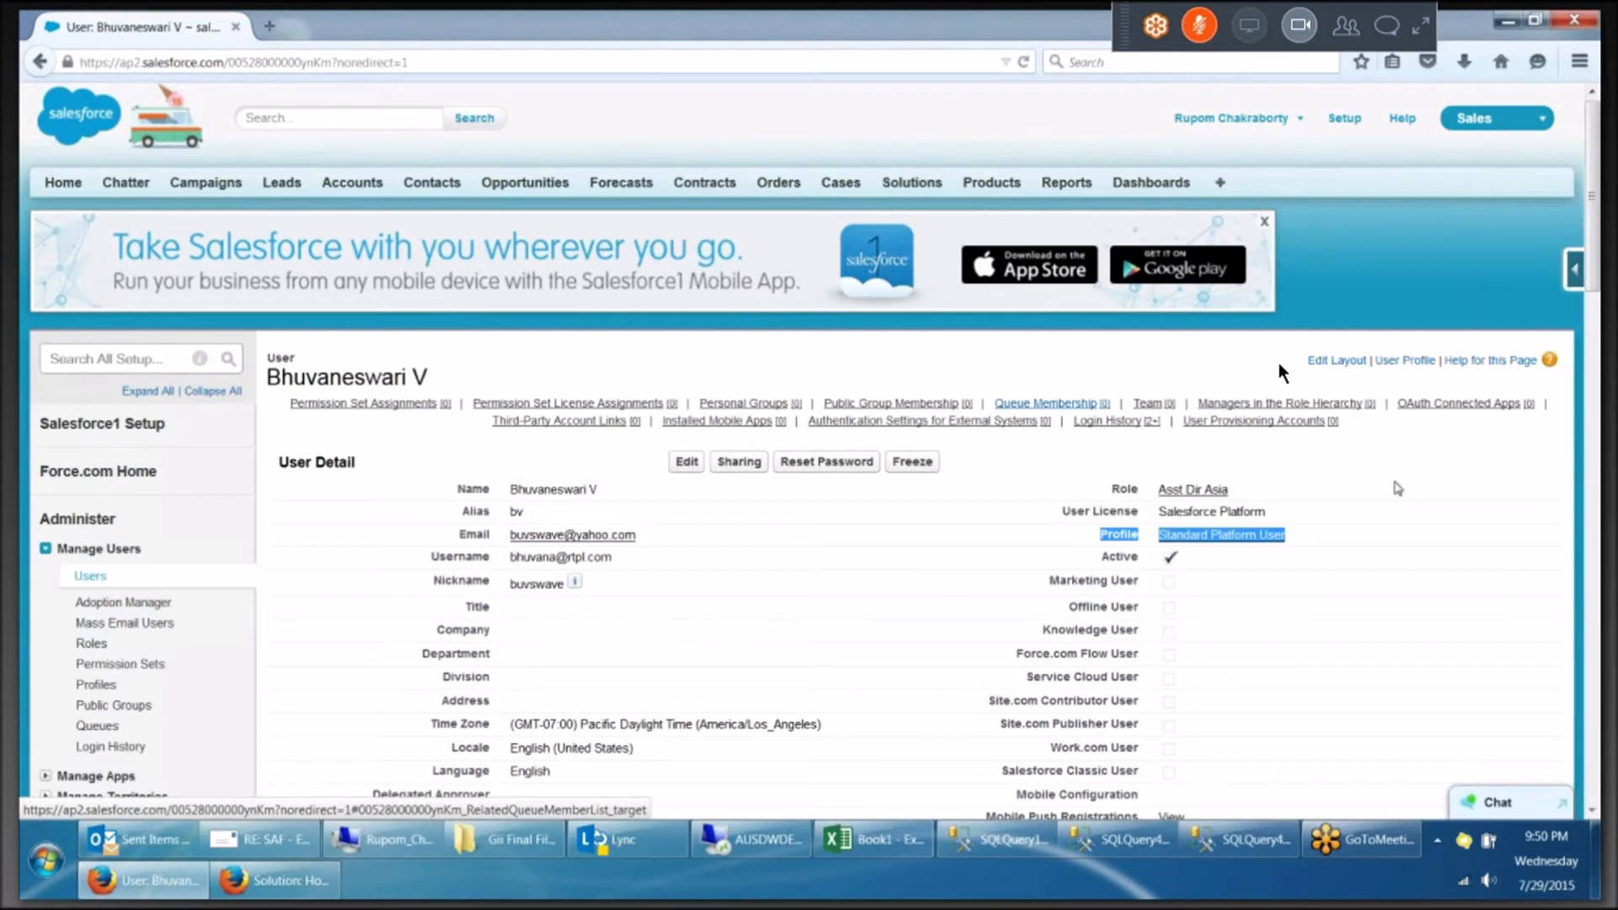
{"action": "double_click", "coordinate": [1111, 539]}
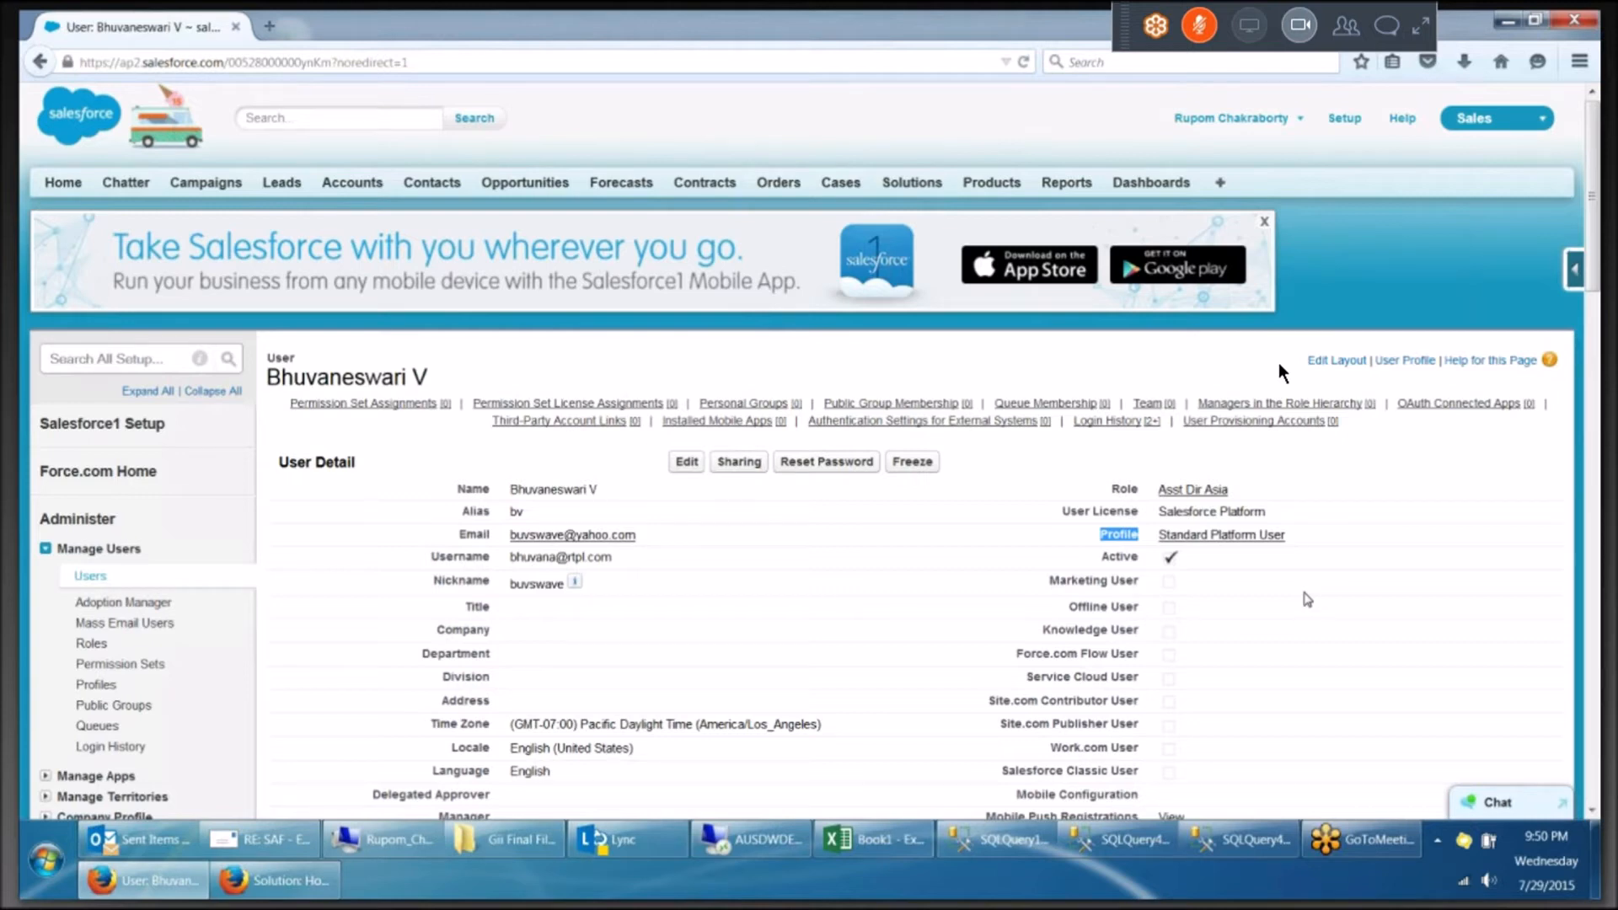
{"action": "key", "text": "alt+Tab"}
{"action": "key", "text": "alt+Tab"}
{"action": "key", "text": "alt+Tab"}
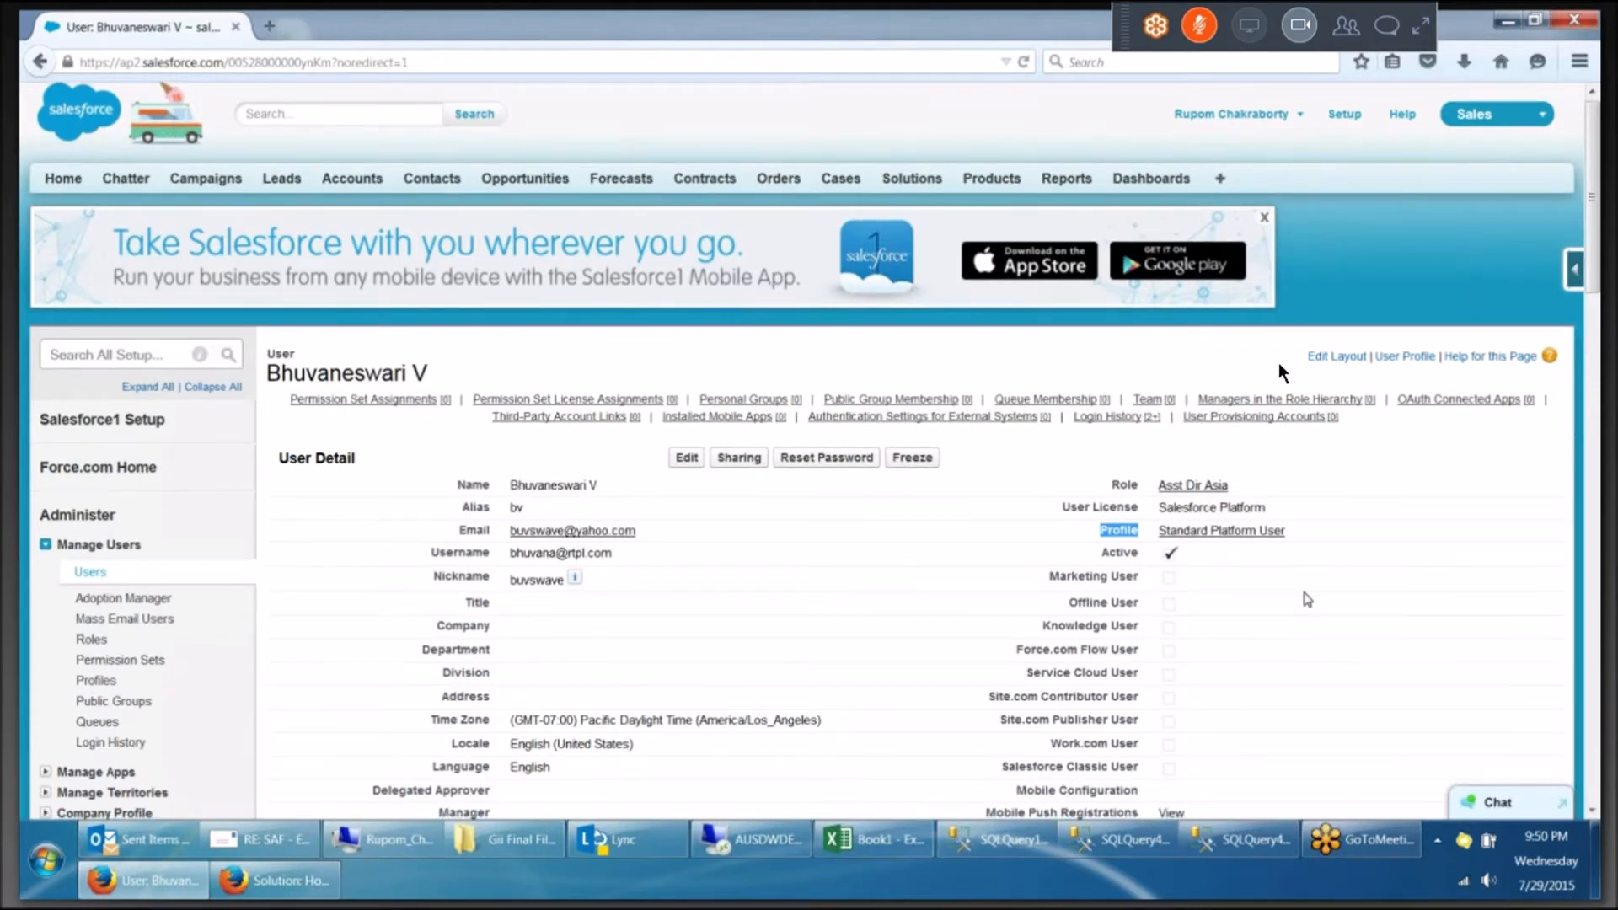
Open the list of all profiles and set it to display 100 records per page.
{"action": "scroll", "coordinate": [97, 455], "scroll_direction": "down", "scroll_amount": 3}
{"action": "left_click", "coordinate": [96, 457]}
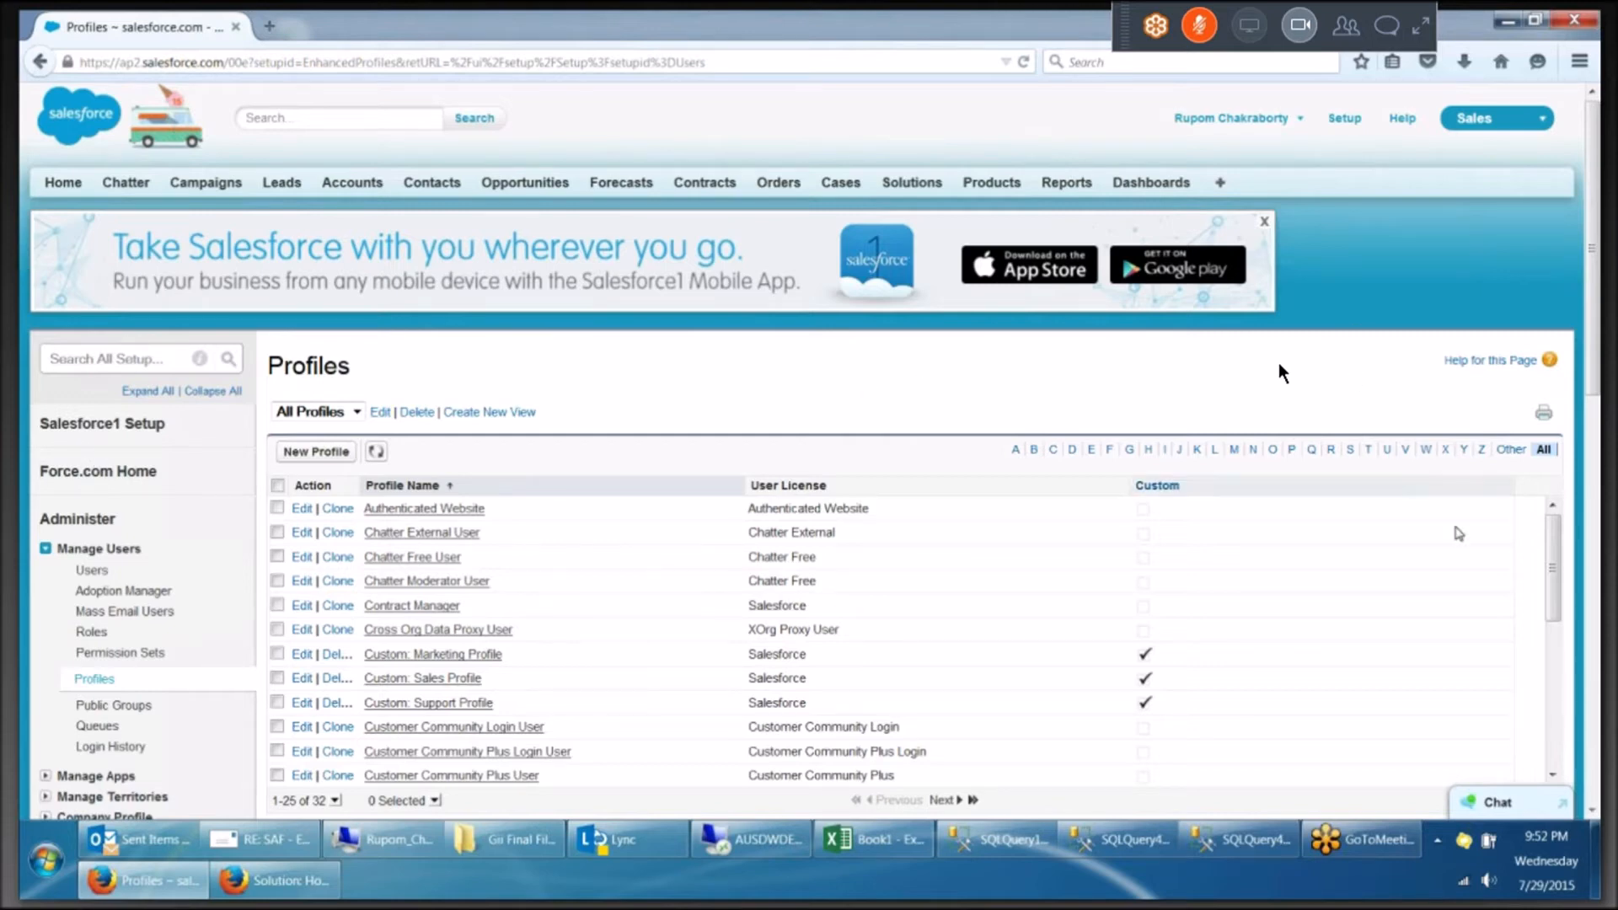
{"action": "scroll", "coordinate": [1458, 533], "scroll_direction": "down", "scroll_amount": 3}
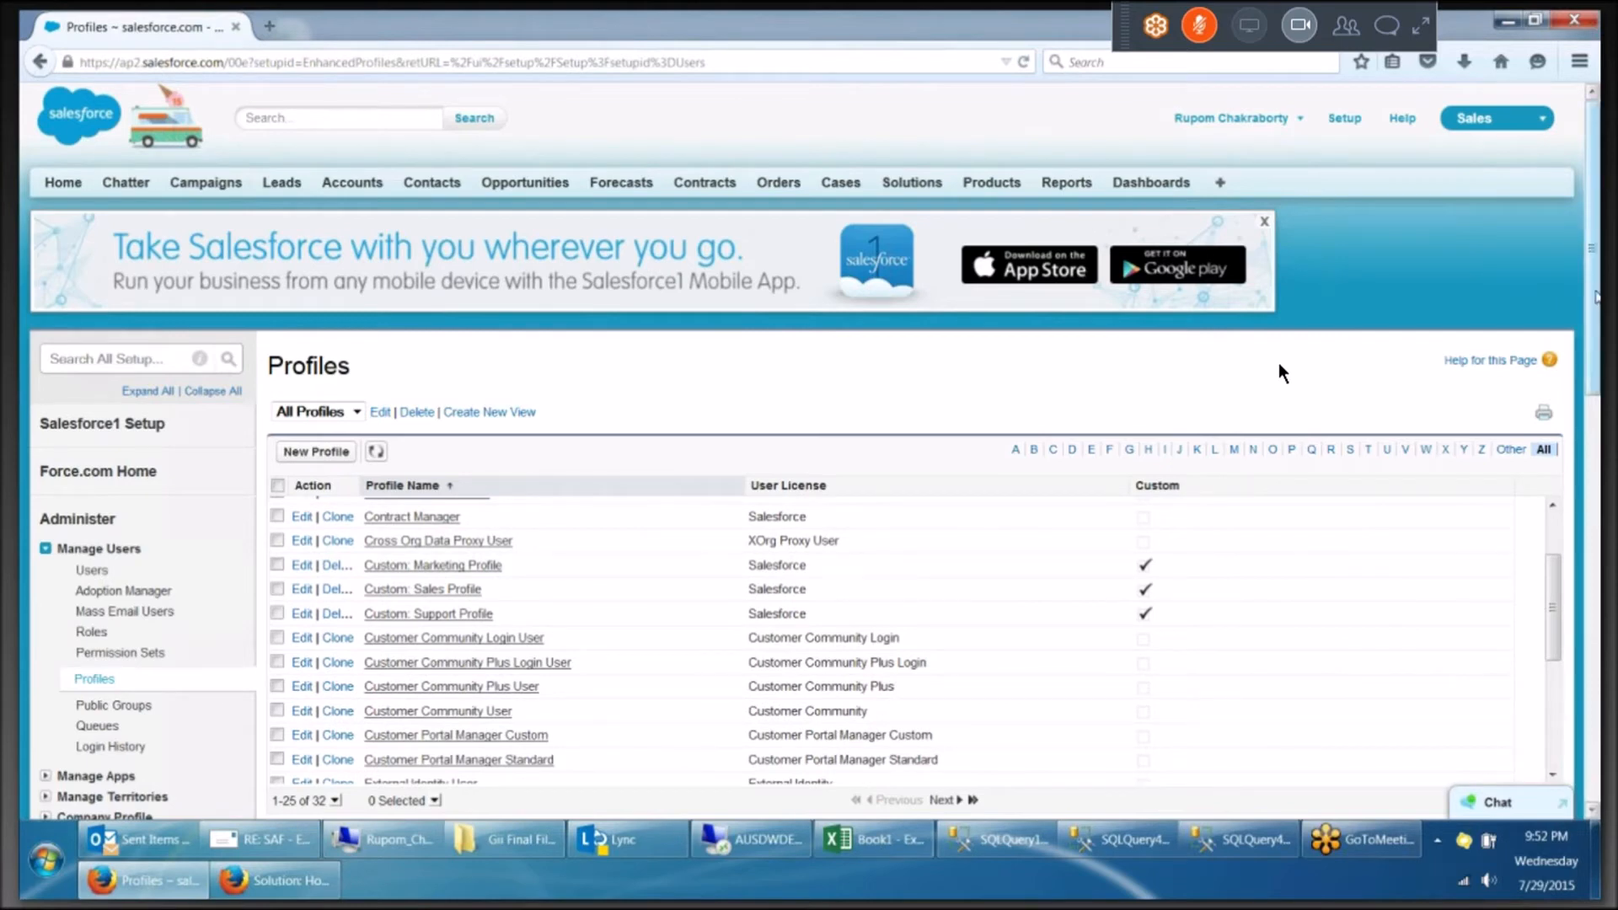
{"action": "scroll", "coordinate": [1282, 373], "scroll_direction": "down", "scroll_amount": 3}
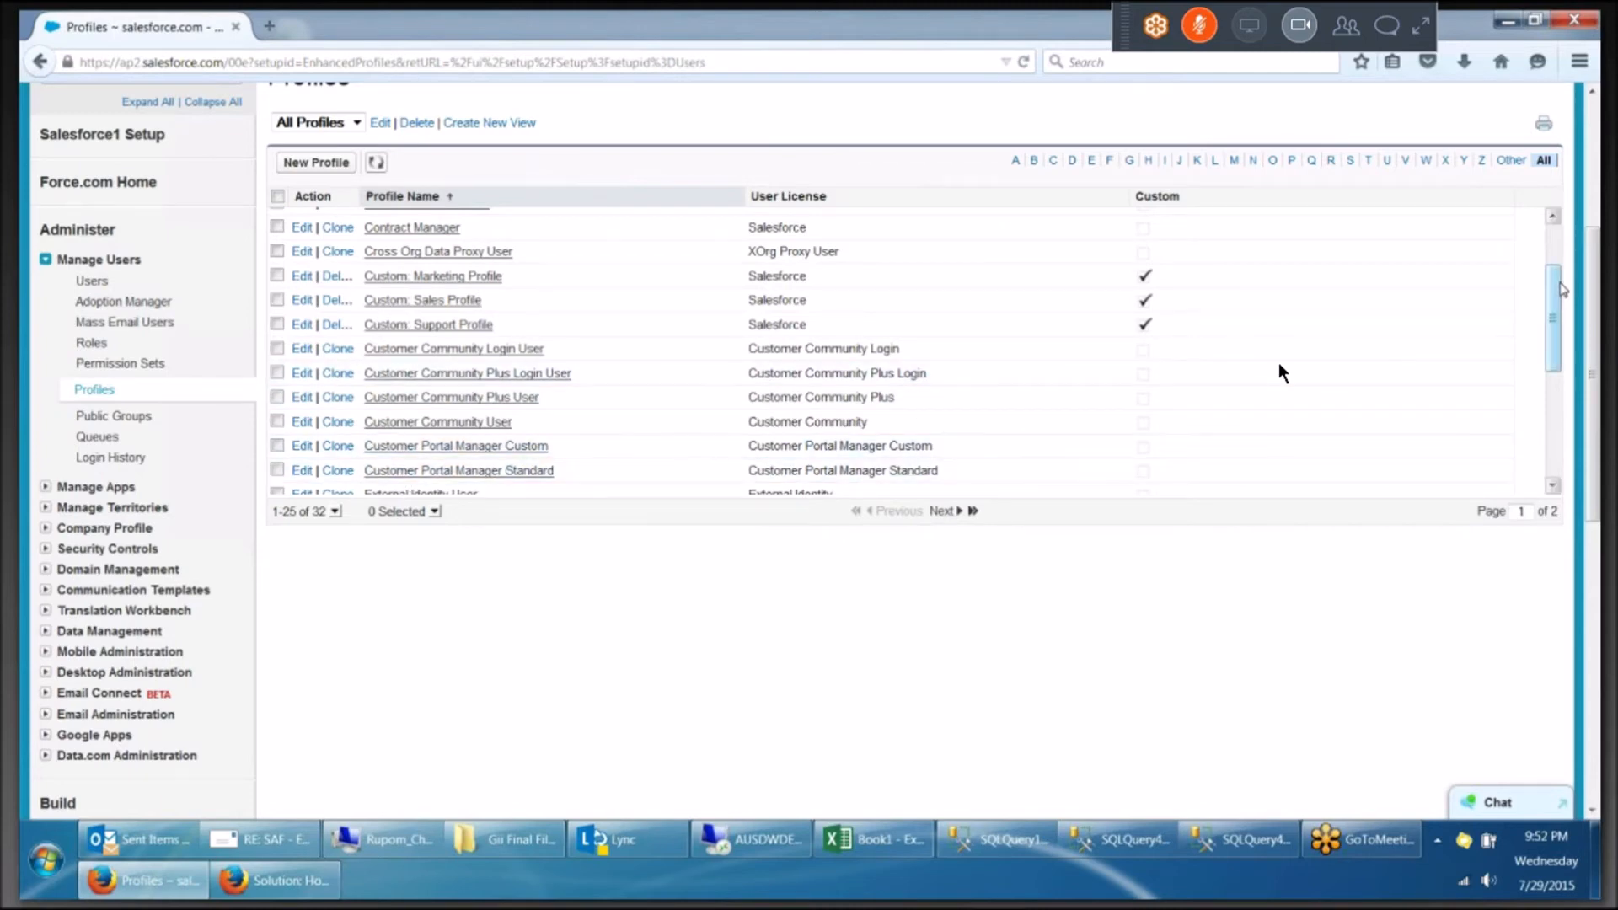
{"action": "left_click_drag", "start_coordinate": [1559, 305], "coordinate": [1549, 377]}
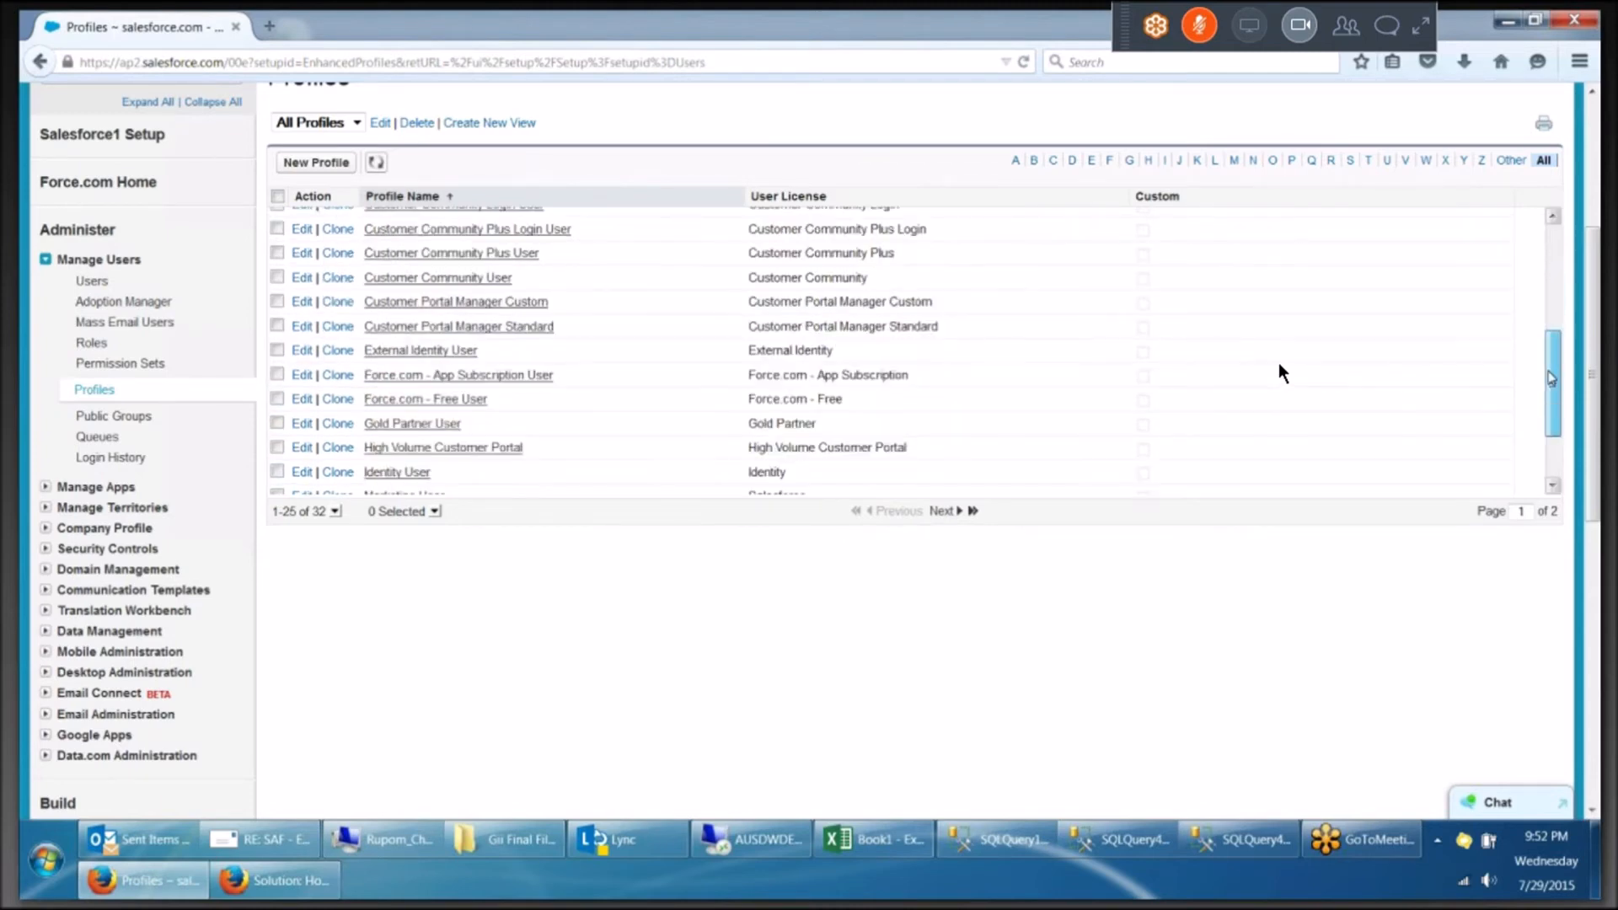
{"action": "scroll", "coordinate": [1550, 379], "scroll_direction": "down", "scroll_amount": 2}
{"action": "scroll", "coordinate": [1148, 397], "scroll_direction": "up", "scroll_amount": 2}
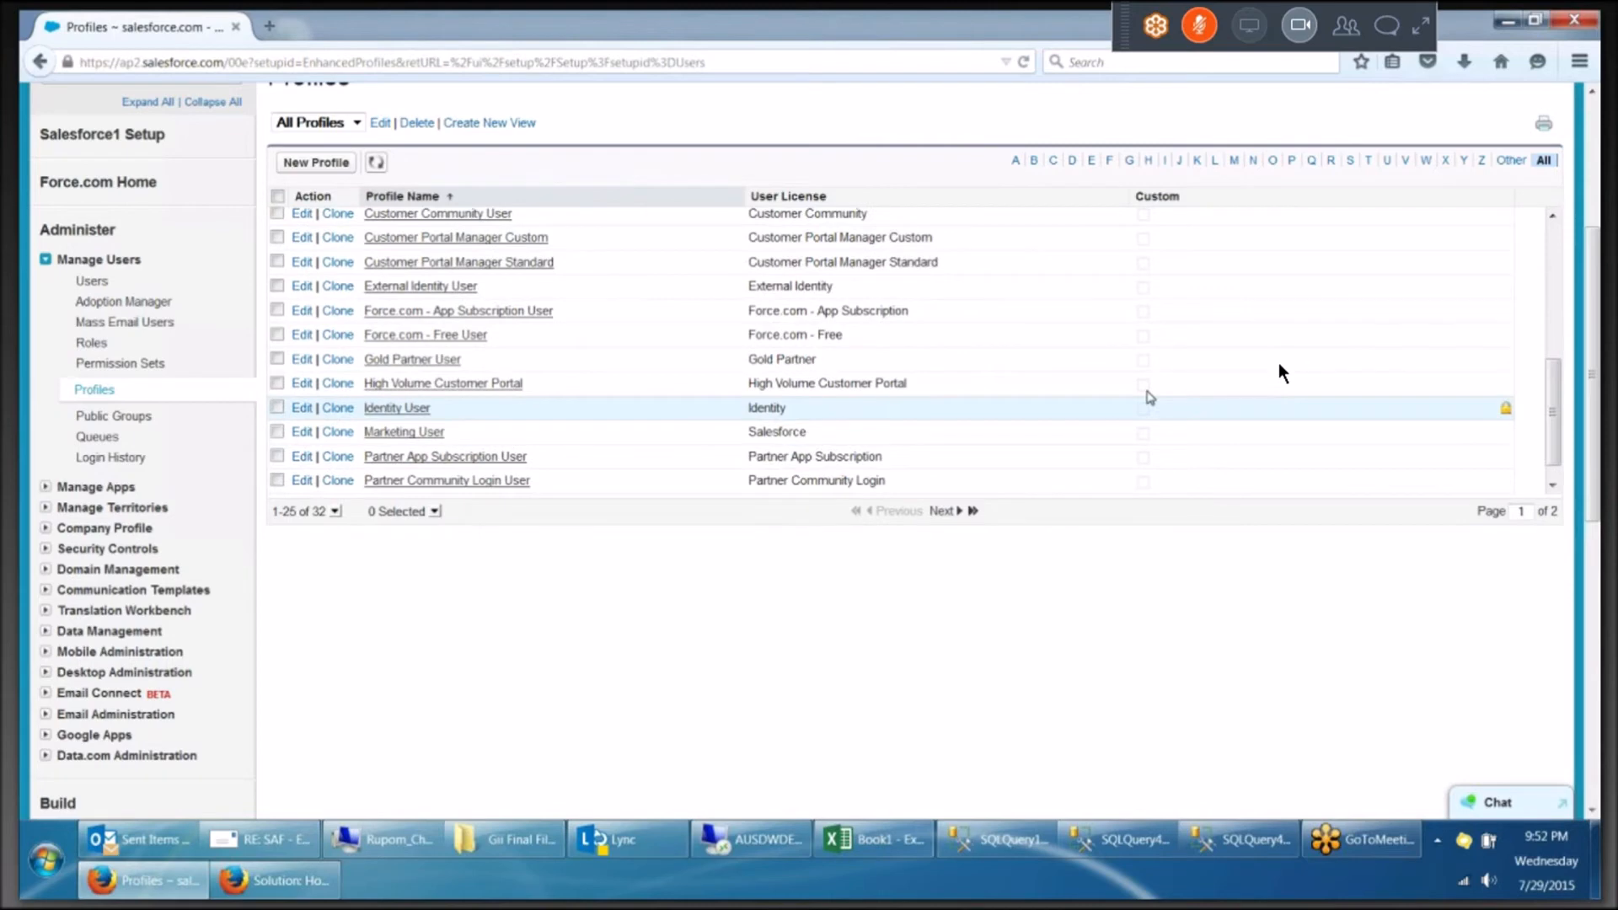
{"action": "left_click", "coordinate": [335, 511]}
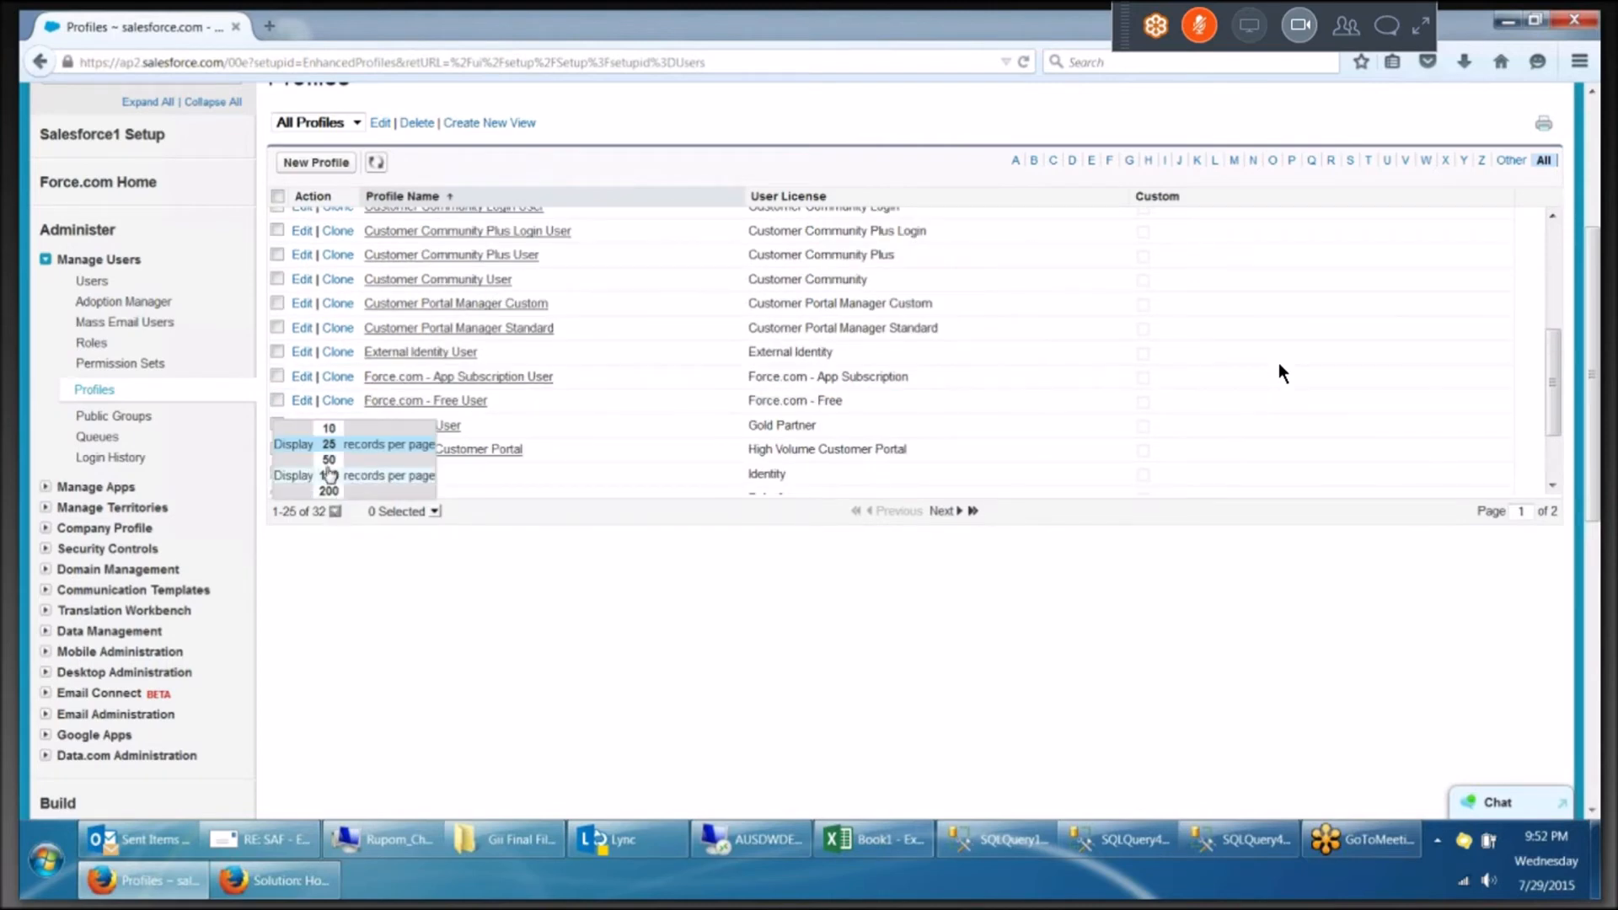
{"action": "left_click", "coordinate": [328, 475]}
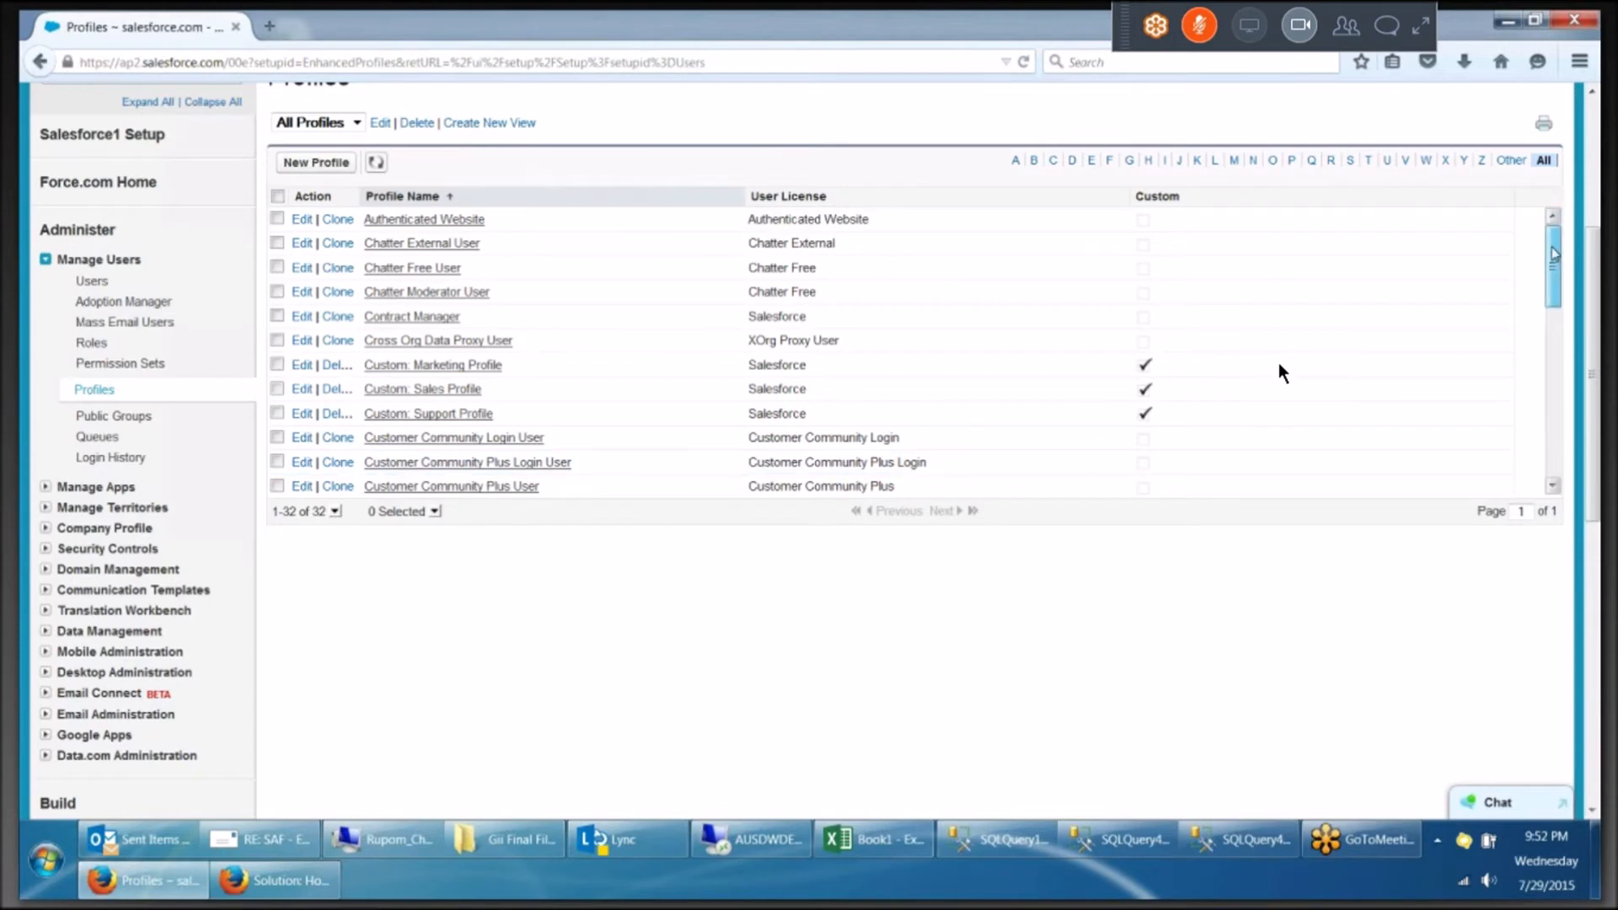
Review the standard and custom profiles in the full list together with their user licenses.
{"action": "left_click_drag", "start_coordinate": [1555, 253], "coordinate": [1555, 442]}
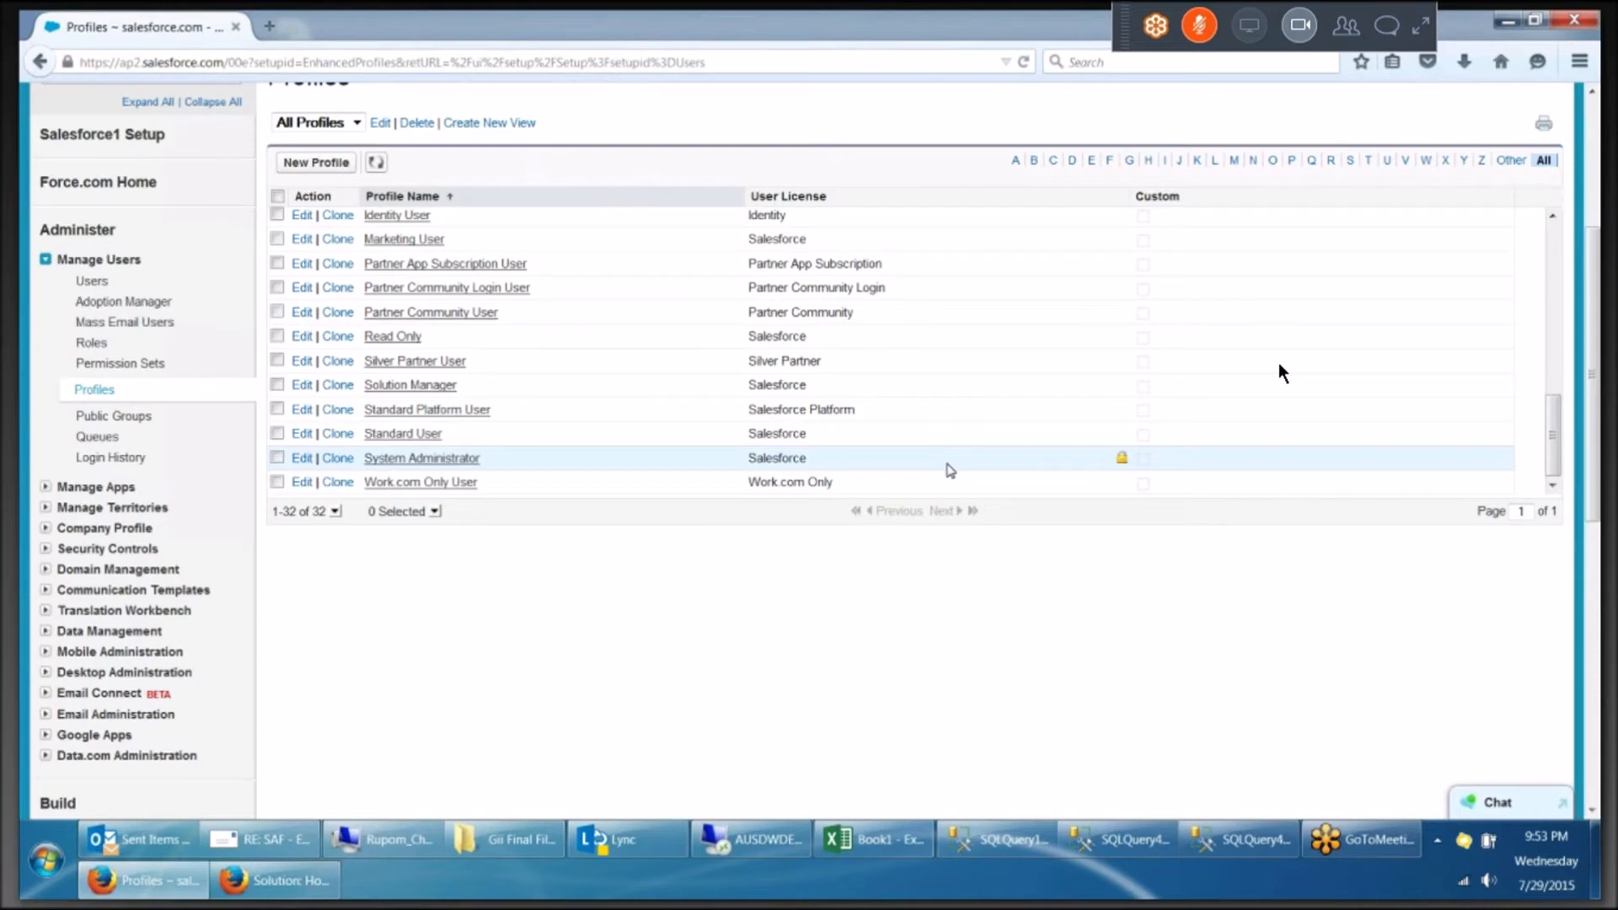
{"action": "scroll", "coordinate": [950, 470], "scroll_direction": "up", "scroll_amount": 5}
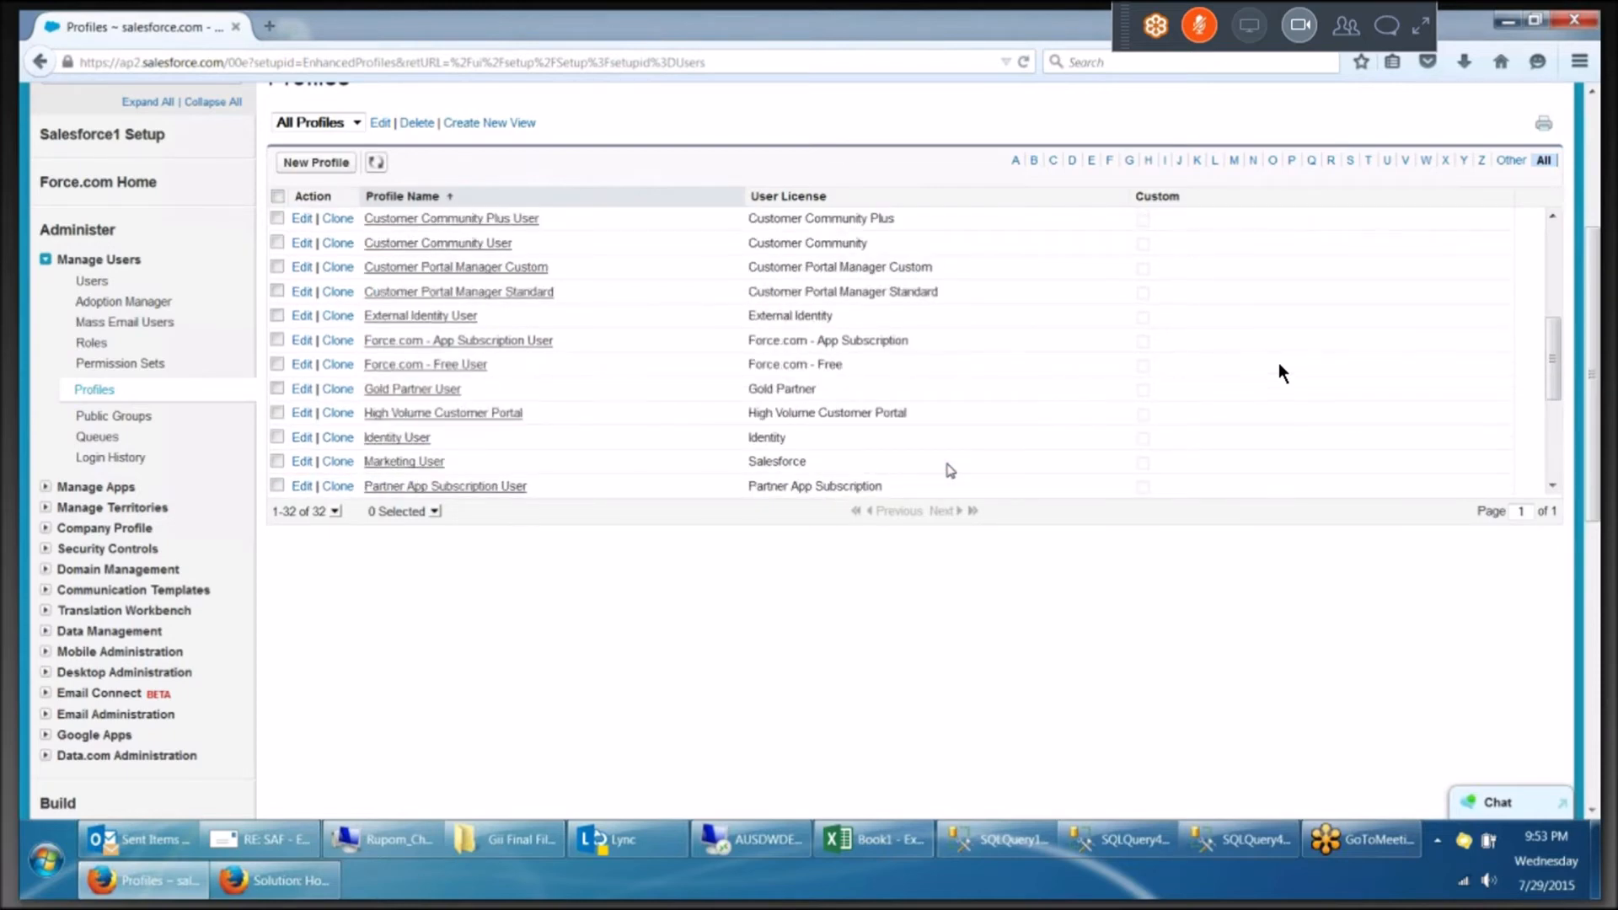
{"action": "scroll", "coordinate": [951, 465], "scroll_direction": "up", "scroll_amount": 1}
{"action": "scroll", "coordinate": [950, 457], "scroll_direction": "up", "scroll_amount": 8}
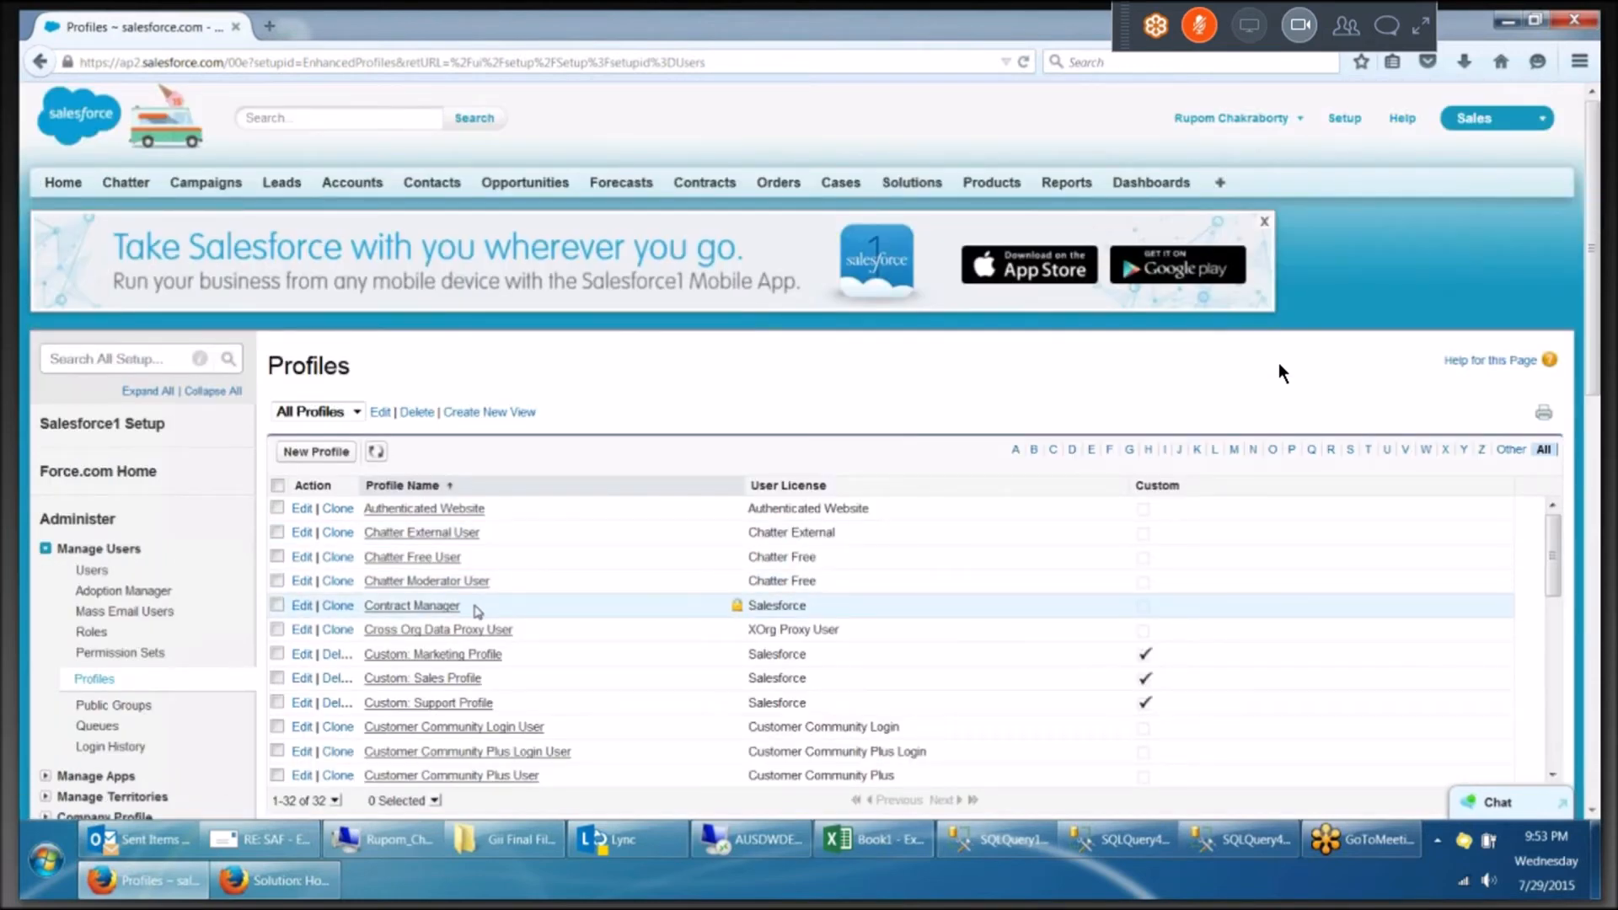
{"action": "scroll", "coordinate": [478, 612], "scroll_direction": "down", "scroll_amount": 2}
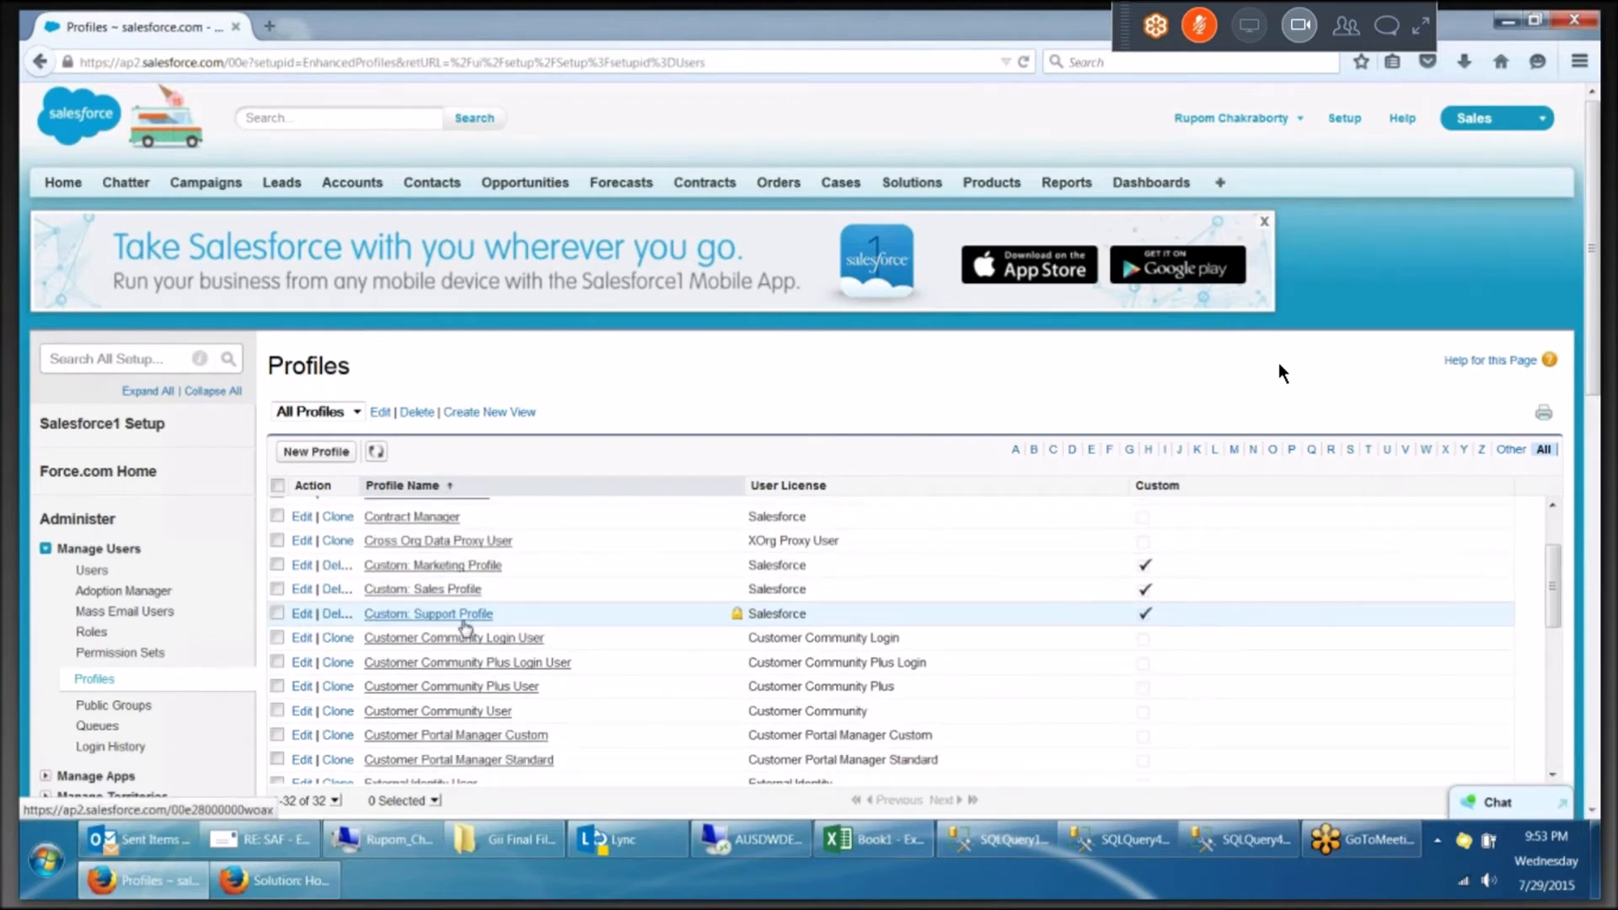
{"action": "scroll", "coordinate": [478, 595], "scroll_direction": "down", "scroll_amount": 4}
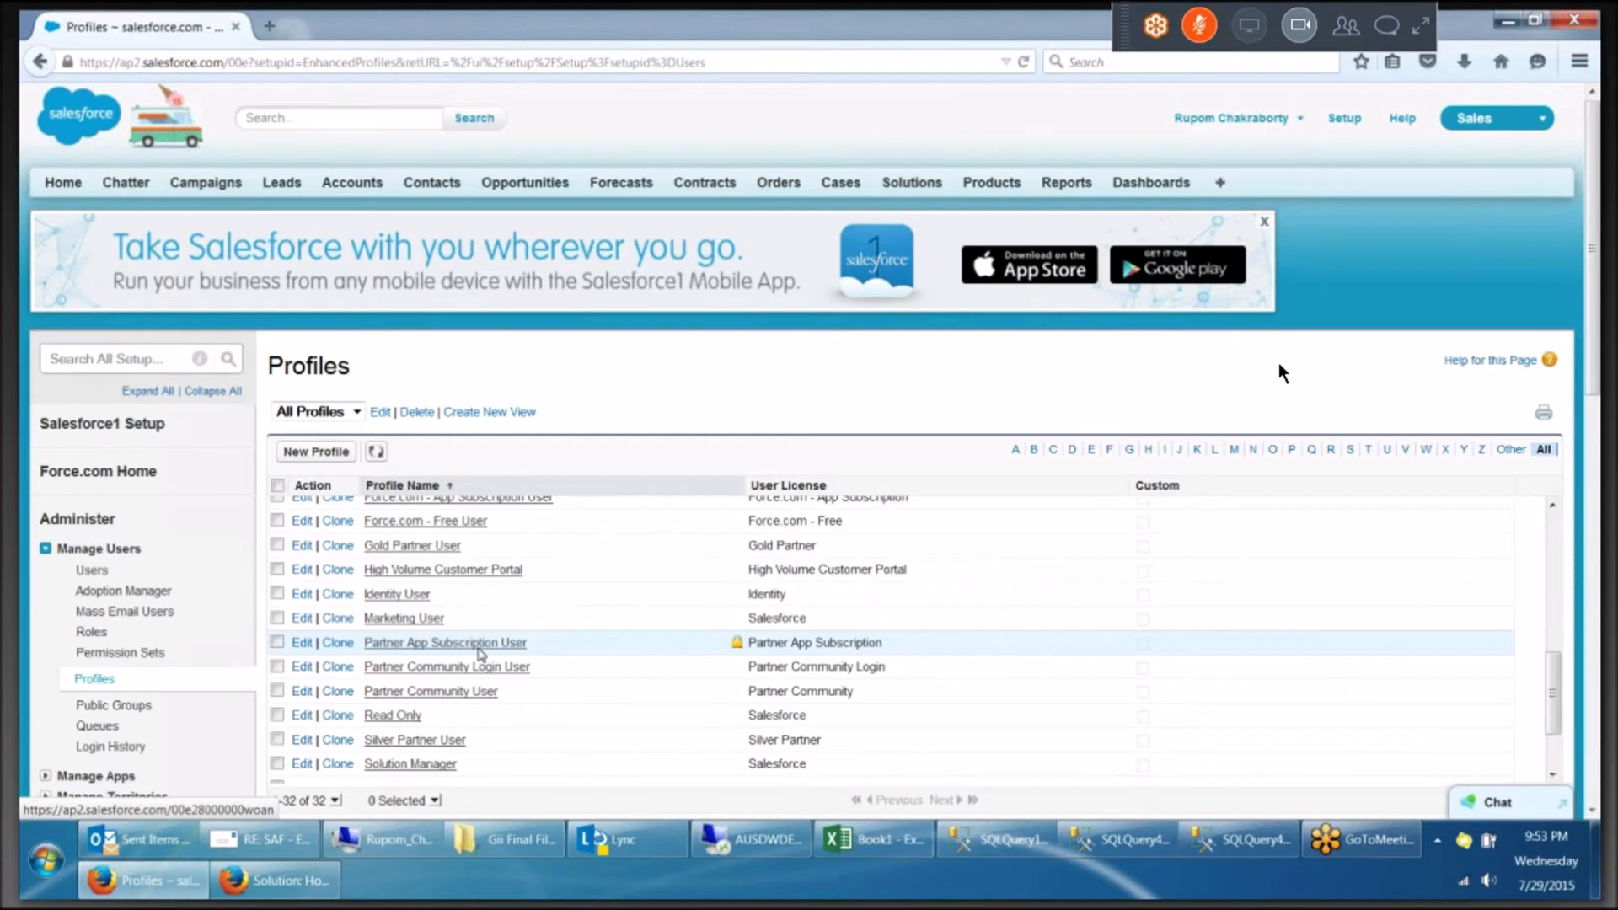
{"action": "scroll", "coordinate": [455, 674], "scroll_direction": "down", "scroll_amount": 1}
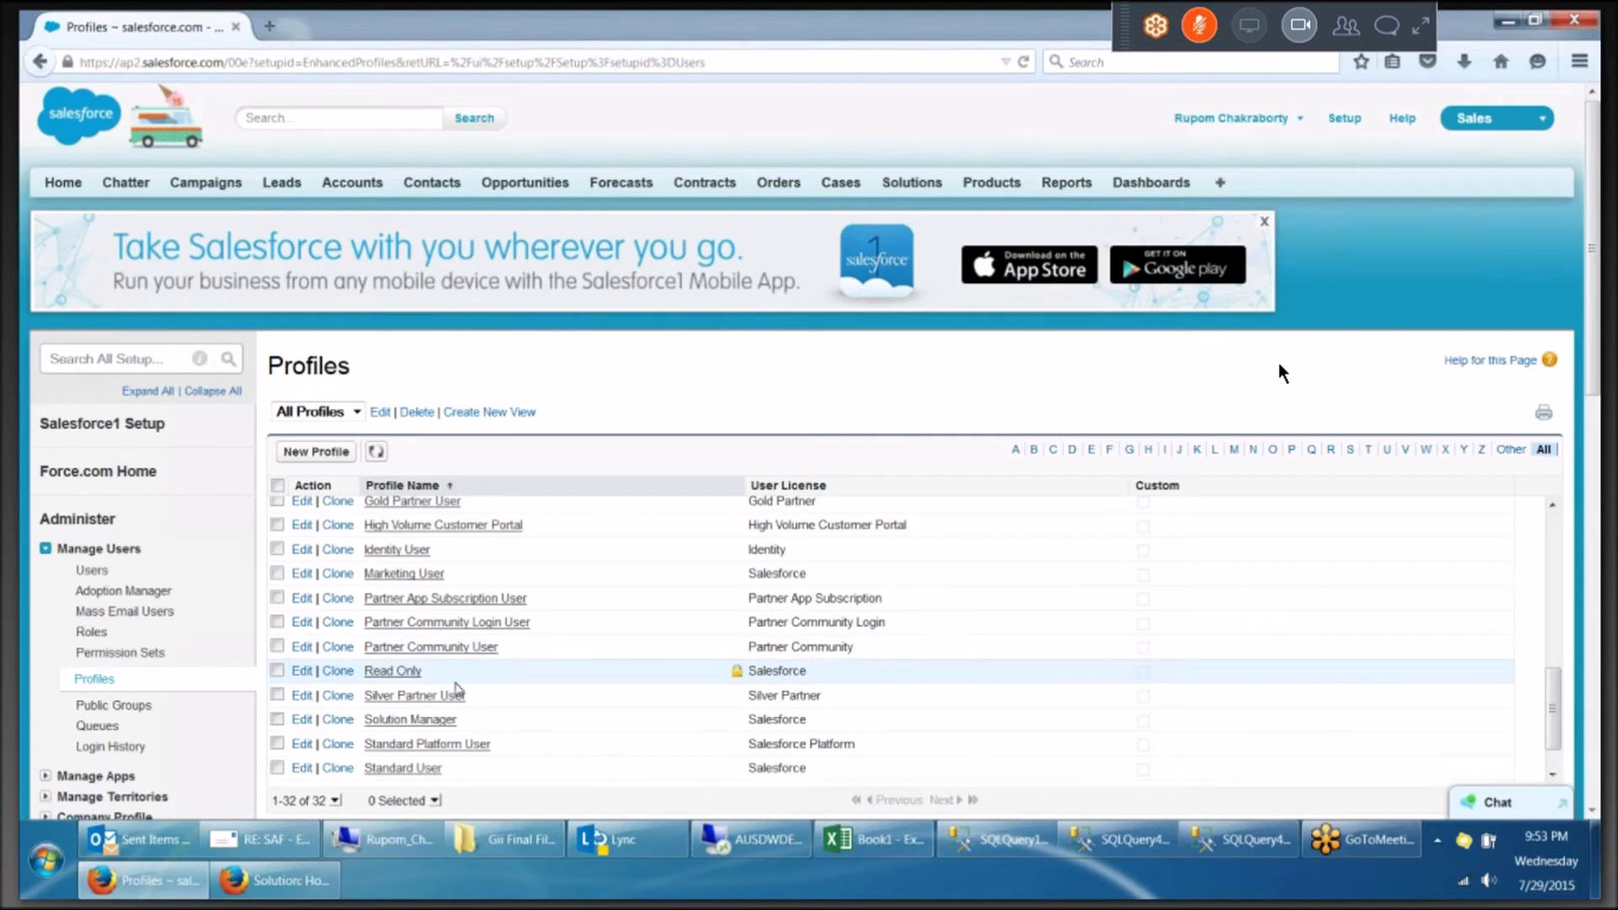
{"action": "scroll", "coordinate": [455, 688], "scroll_direction": "down", "scroll_amount": 1}
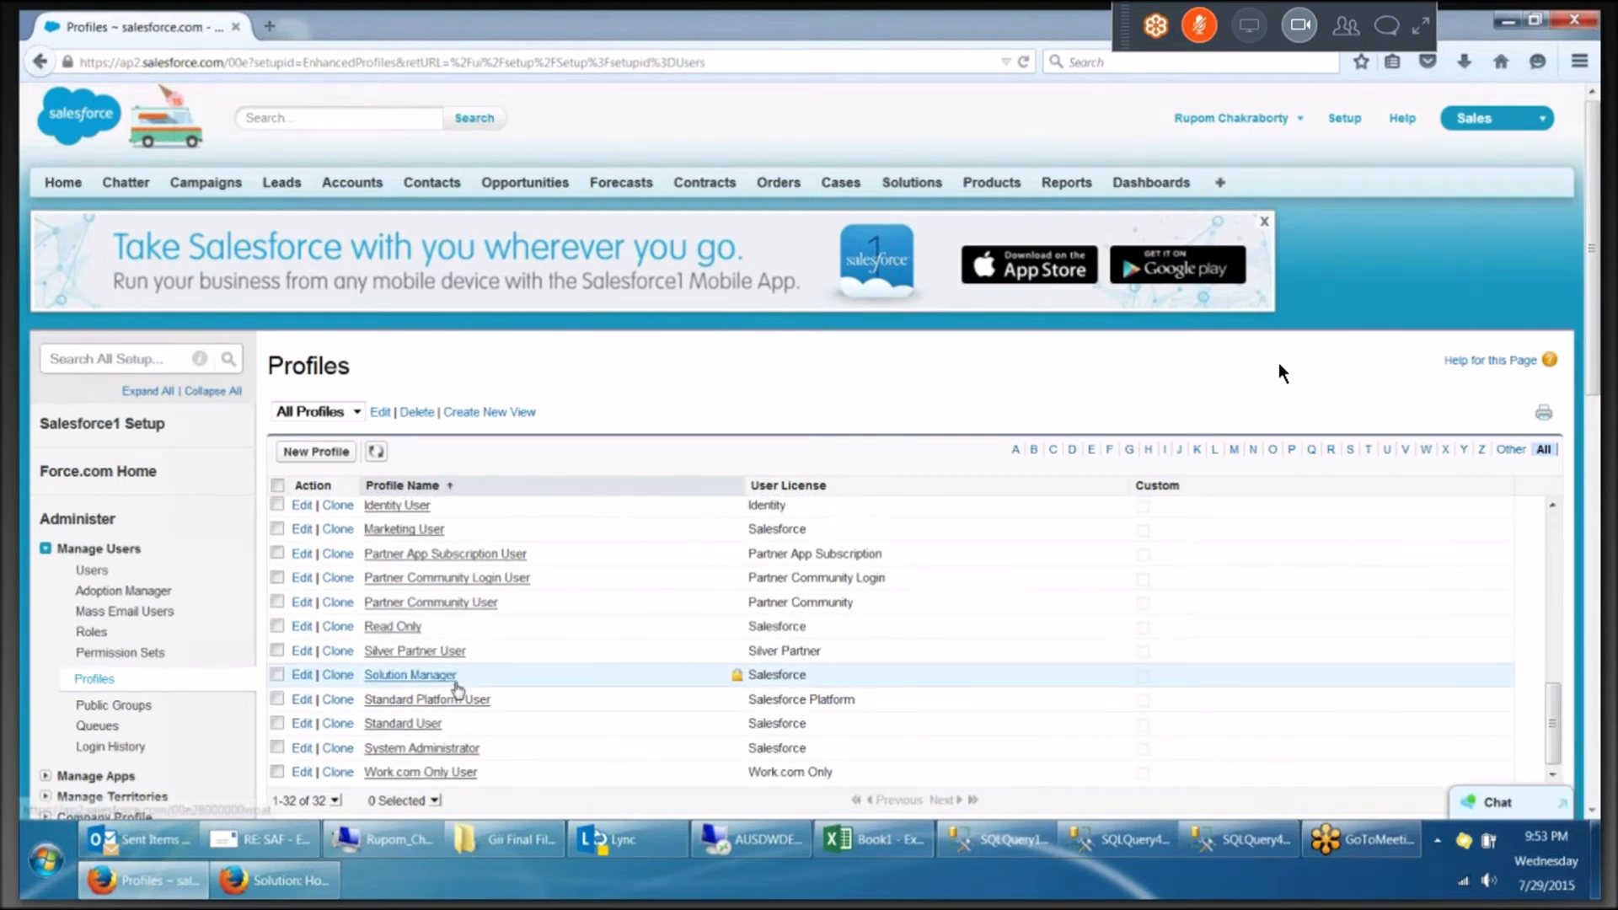
{"action": "scroll", "coordinate": [482, 668], "scroll_direction": "down", "scroll_amount": 1}
{"action": "scroll", "coordinate": [482, 662], "scroll_direction": "down", "scroll_amount": 1}
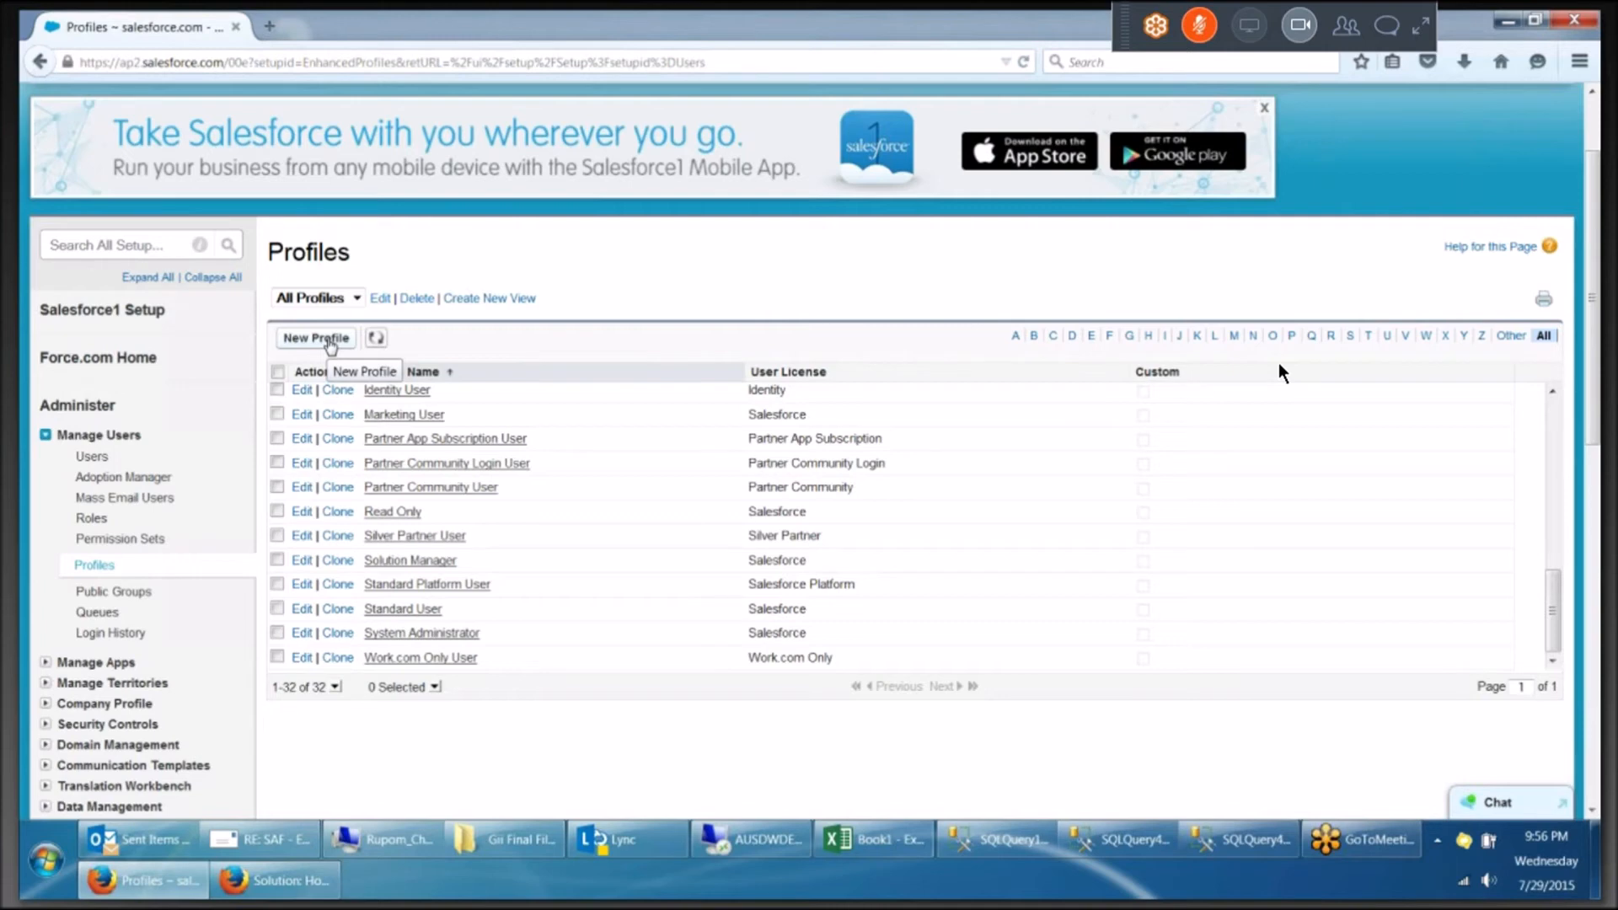
Create a new profile cloned from System Administrator, name it "Super User 99999" and save it.
{"action": "left_click", "coordinate": [329, 338]}
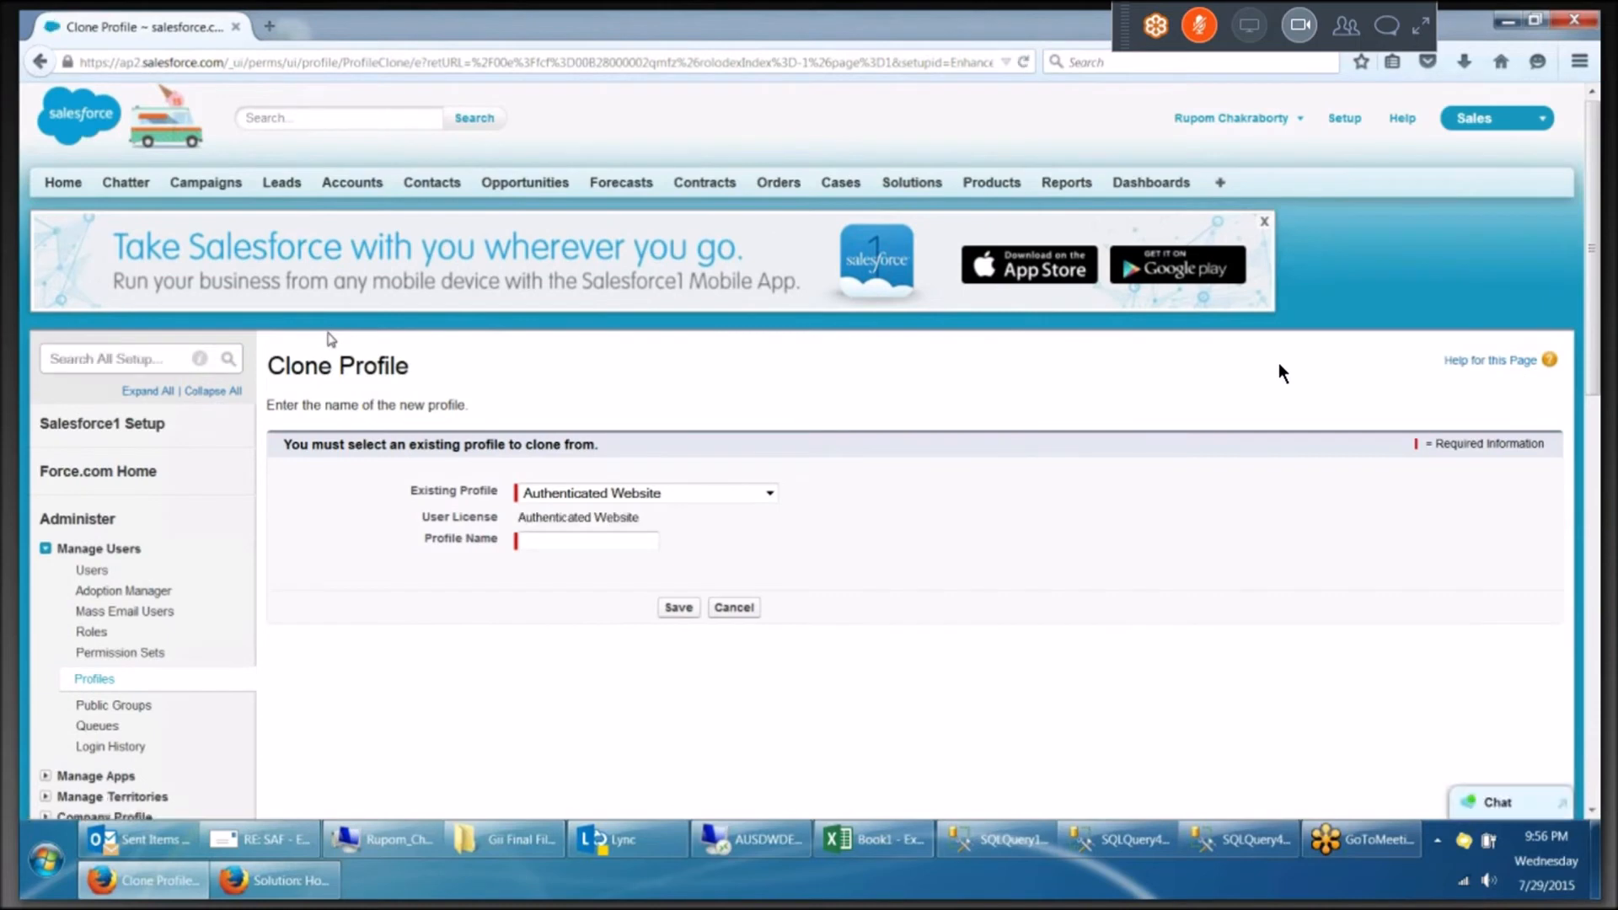
{"action": "left_click", "coordinate": [608, 497]}
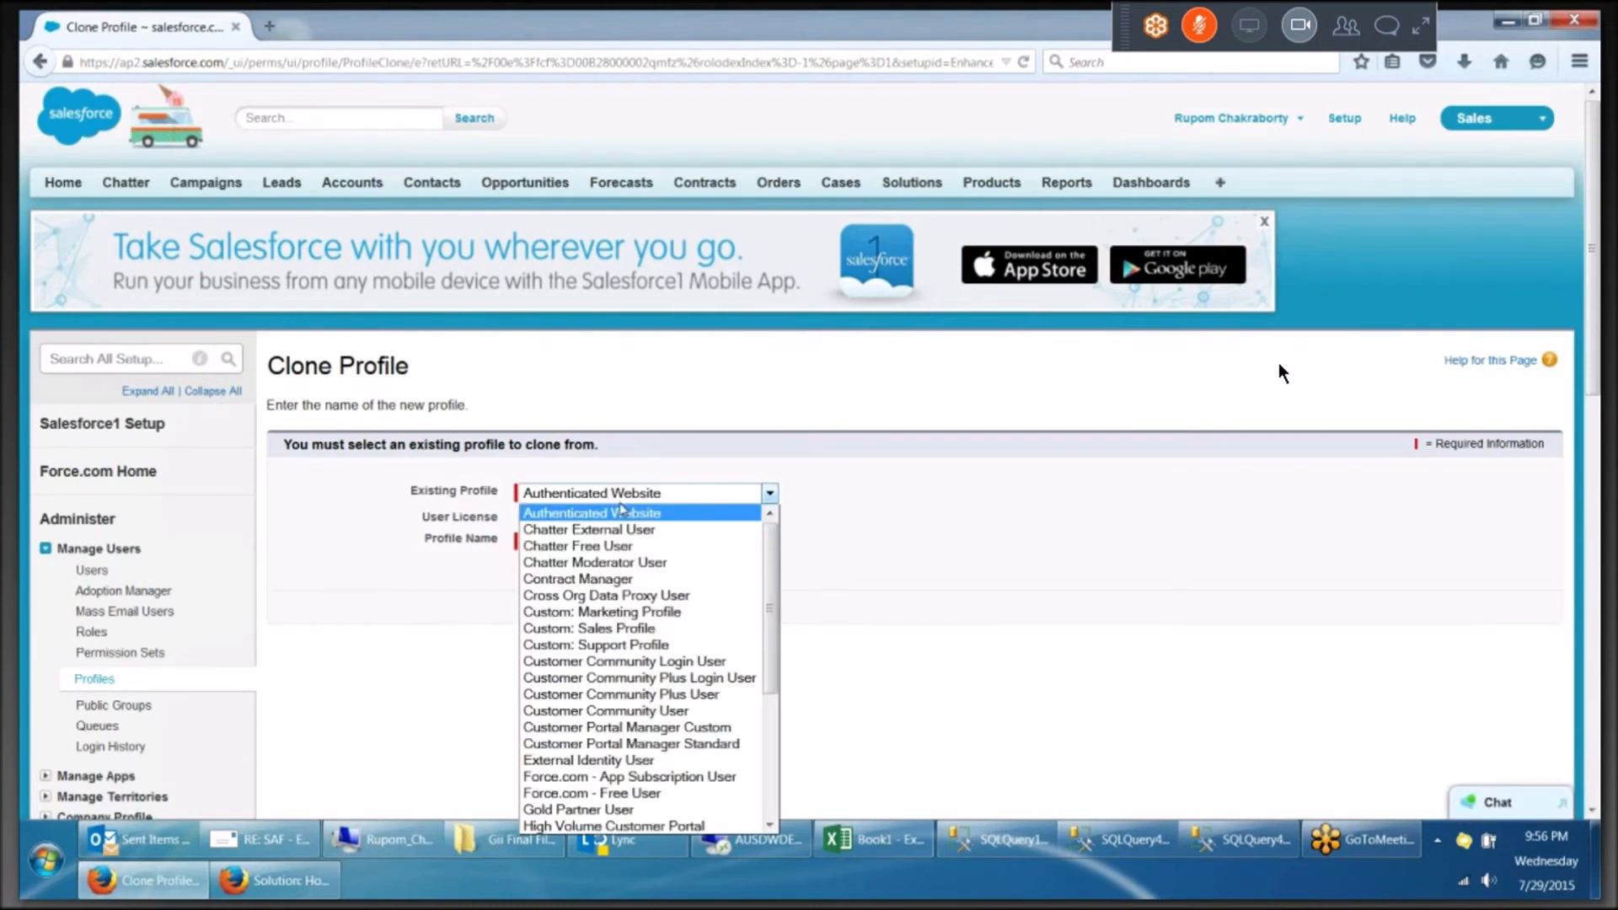
{"action": "scroll", "coordinate": [588, 748], "scroll_direction": "down", "scroll_amount": 4}
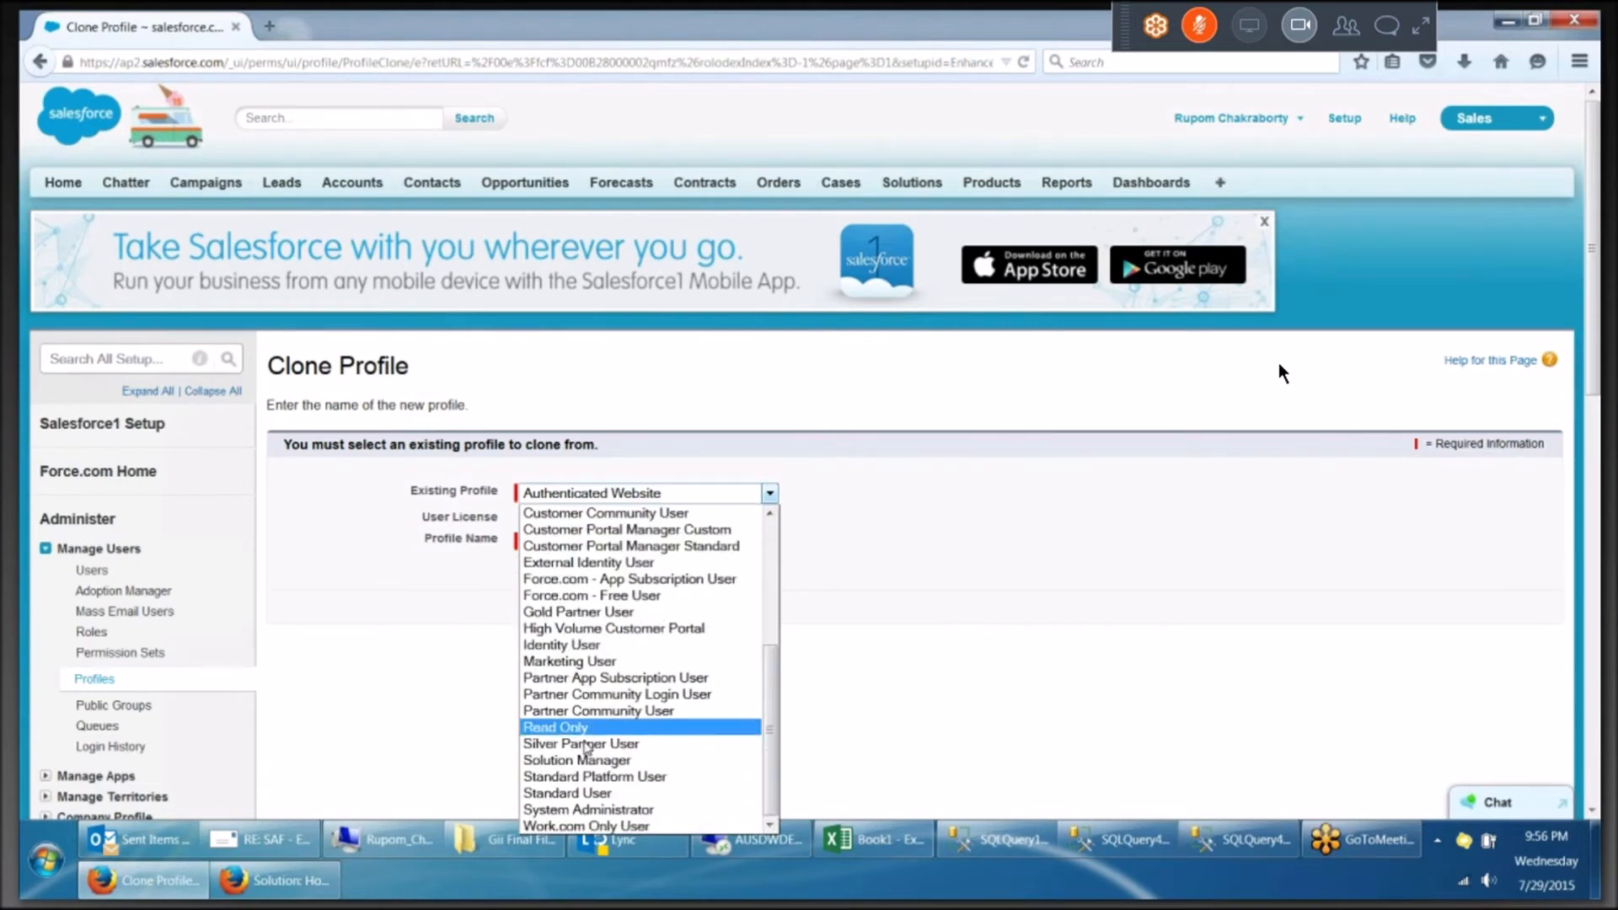
{"action": "left_click", "coordinate": [559, 811]}
{"action": "left_click", "coordinate": [562, 545]}
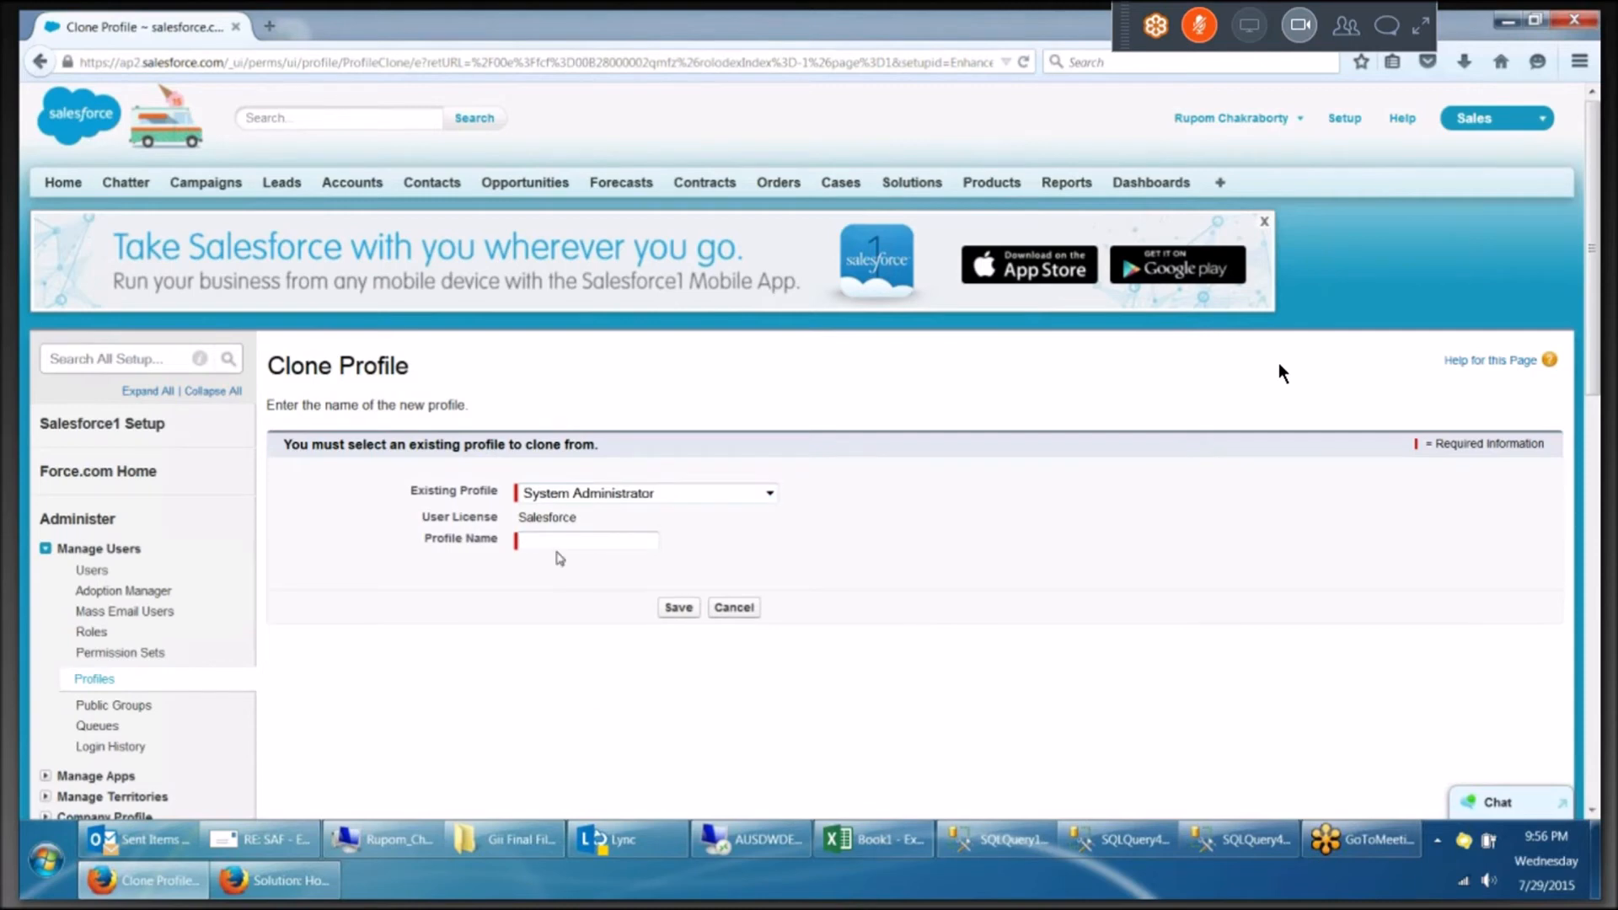
{"action": "type", "text": "Super User 99999"}
{"action": "left_click", "coordinate": [675, 607]}
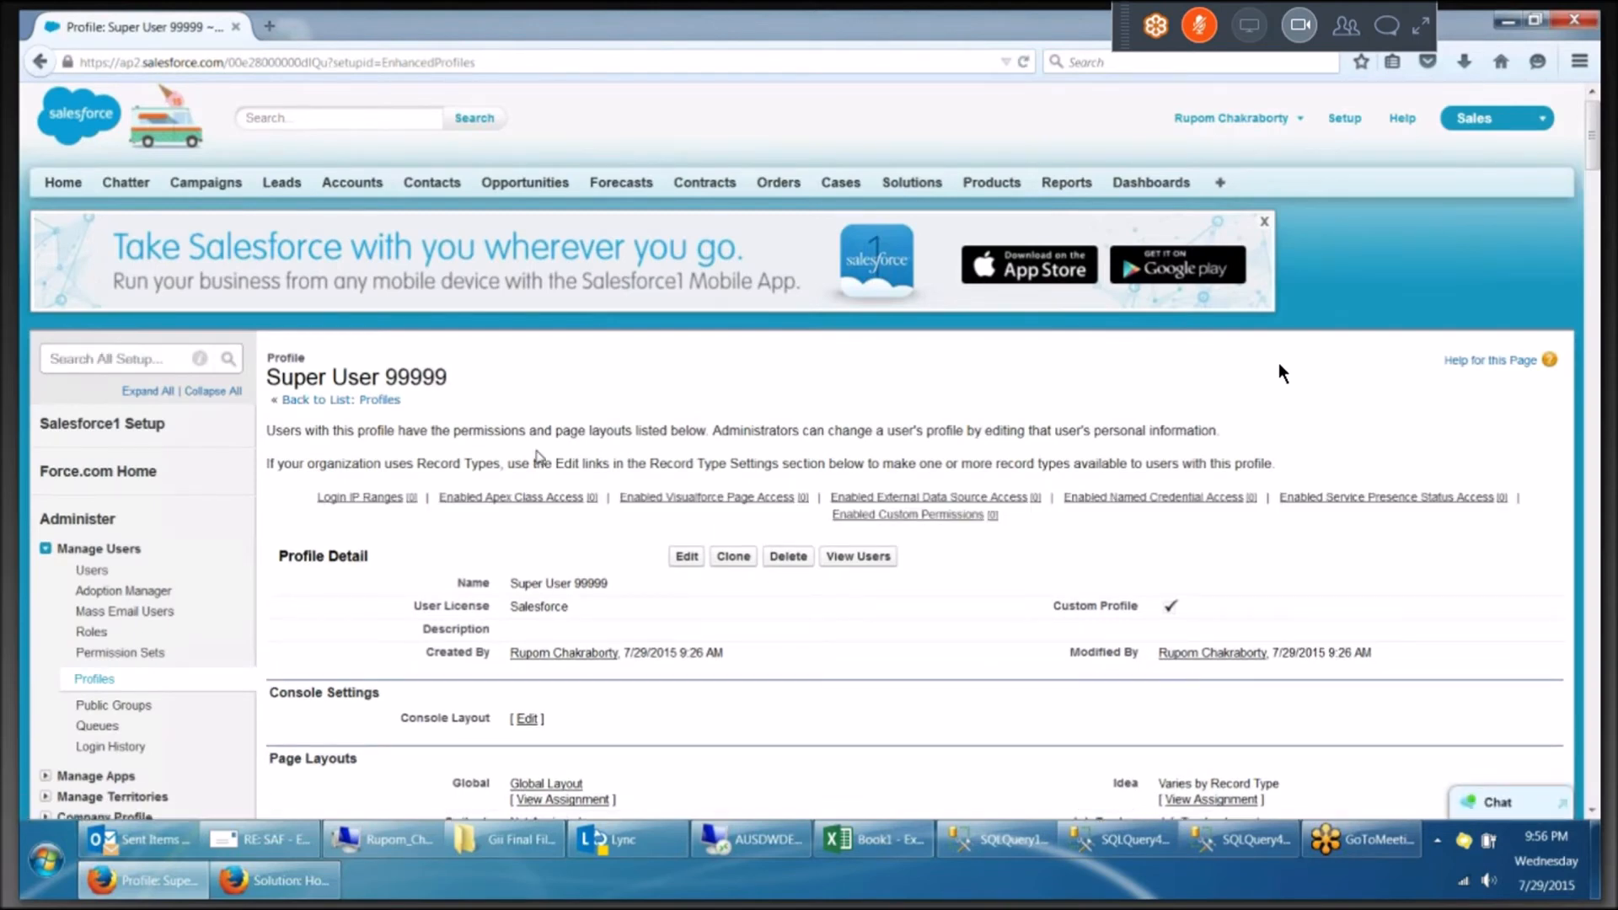
Examine the page layouts, field-level security, user permissions and standard object permissions of the Super User 99999 profile.
{"action": "scroll", "coordinate": [930, 428], "scroll_direction": "down", "scroll_amount": 4}
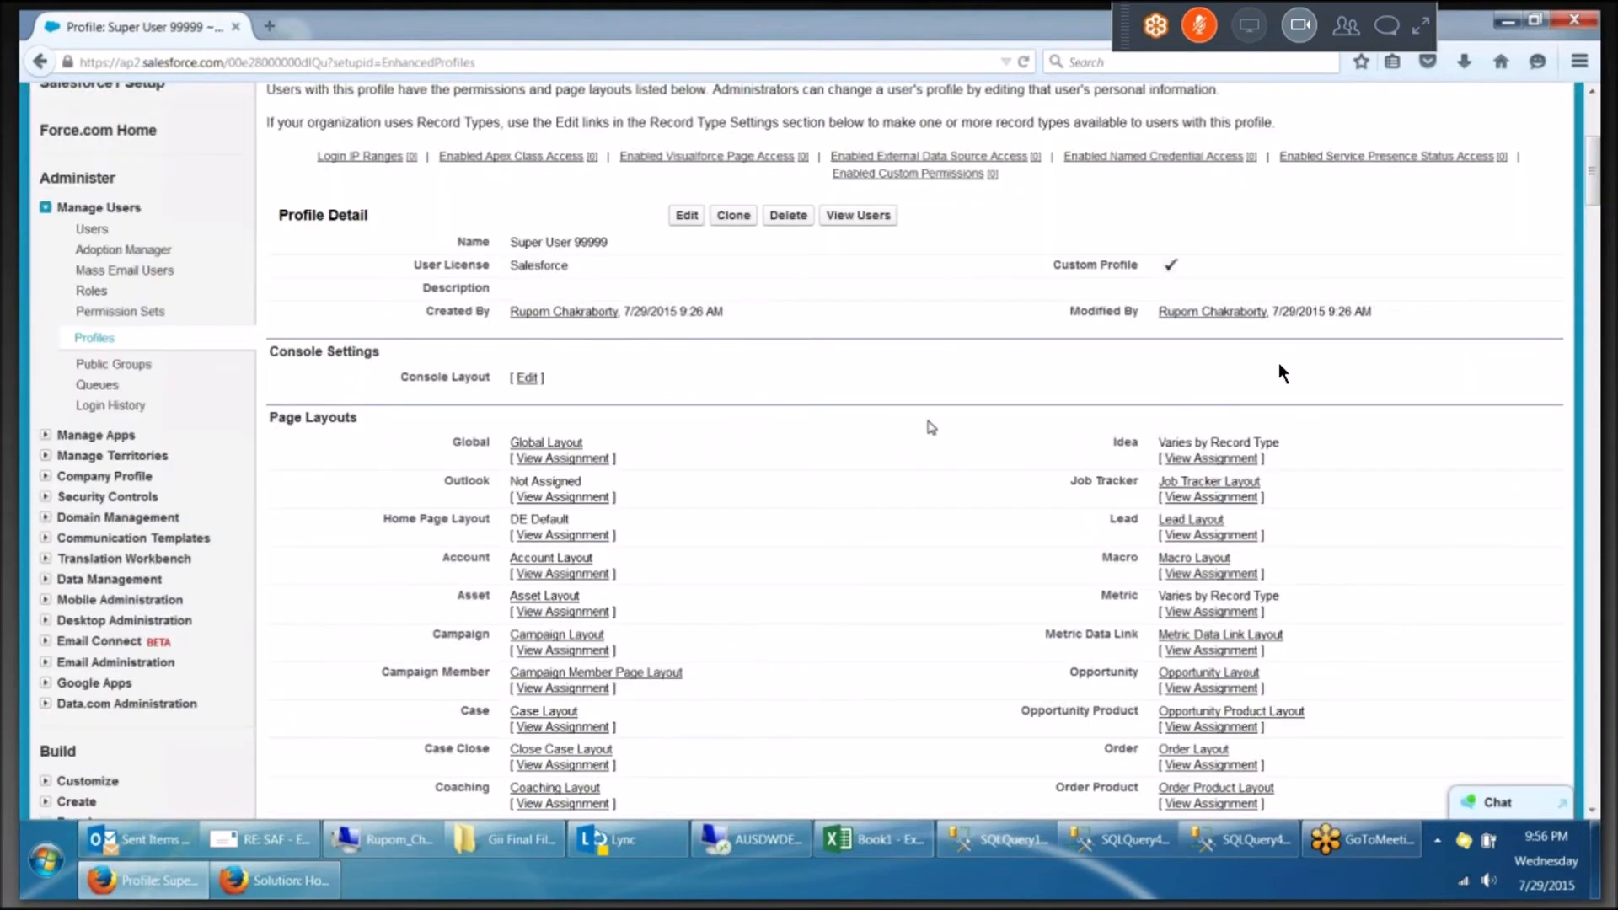
{"action": "scroll", "coordinate": [930, 427], "scroll_direction": "down", "scroll_amount": 10}
{"action": "scroll", "coordinate": [996, 423], "scroll_direction": "down", "scroll_amount": 10}
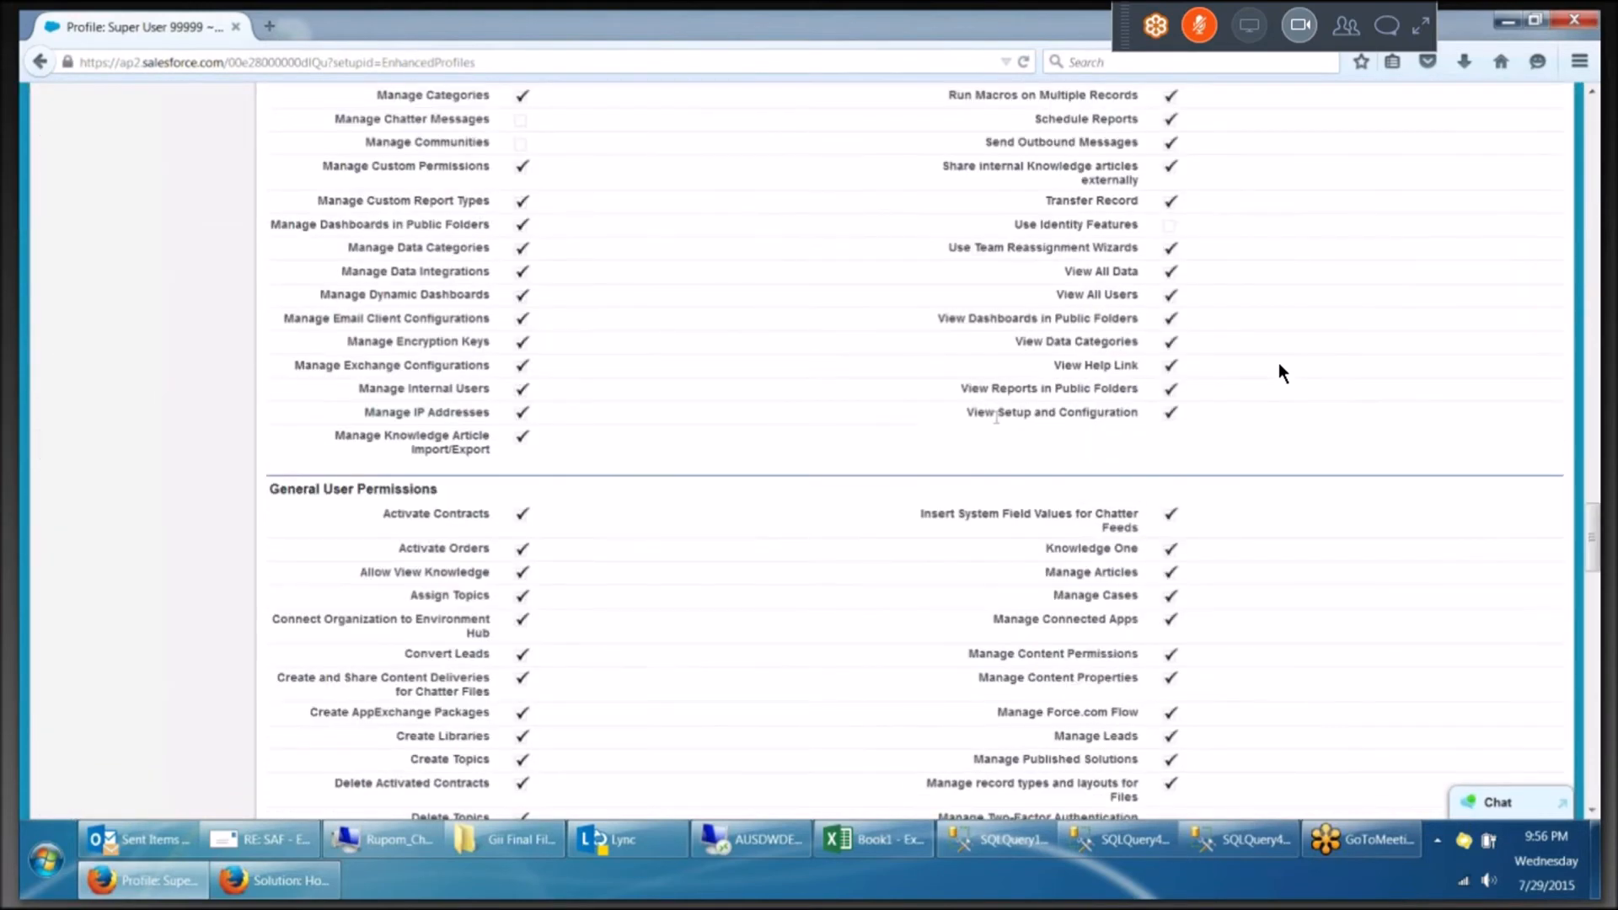
{"action": "scroll", "coordinate": [997, 423], "scroll_direction": "down", "scroll_amount": 10}
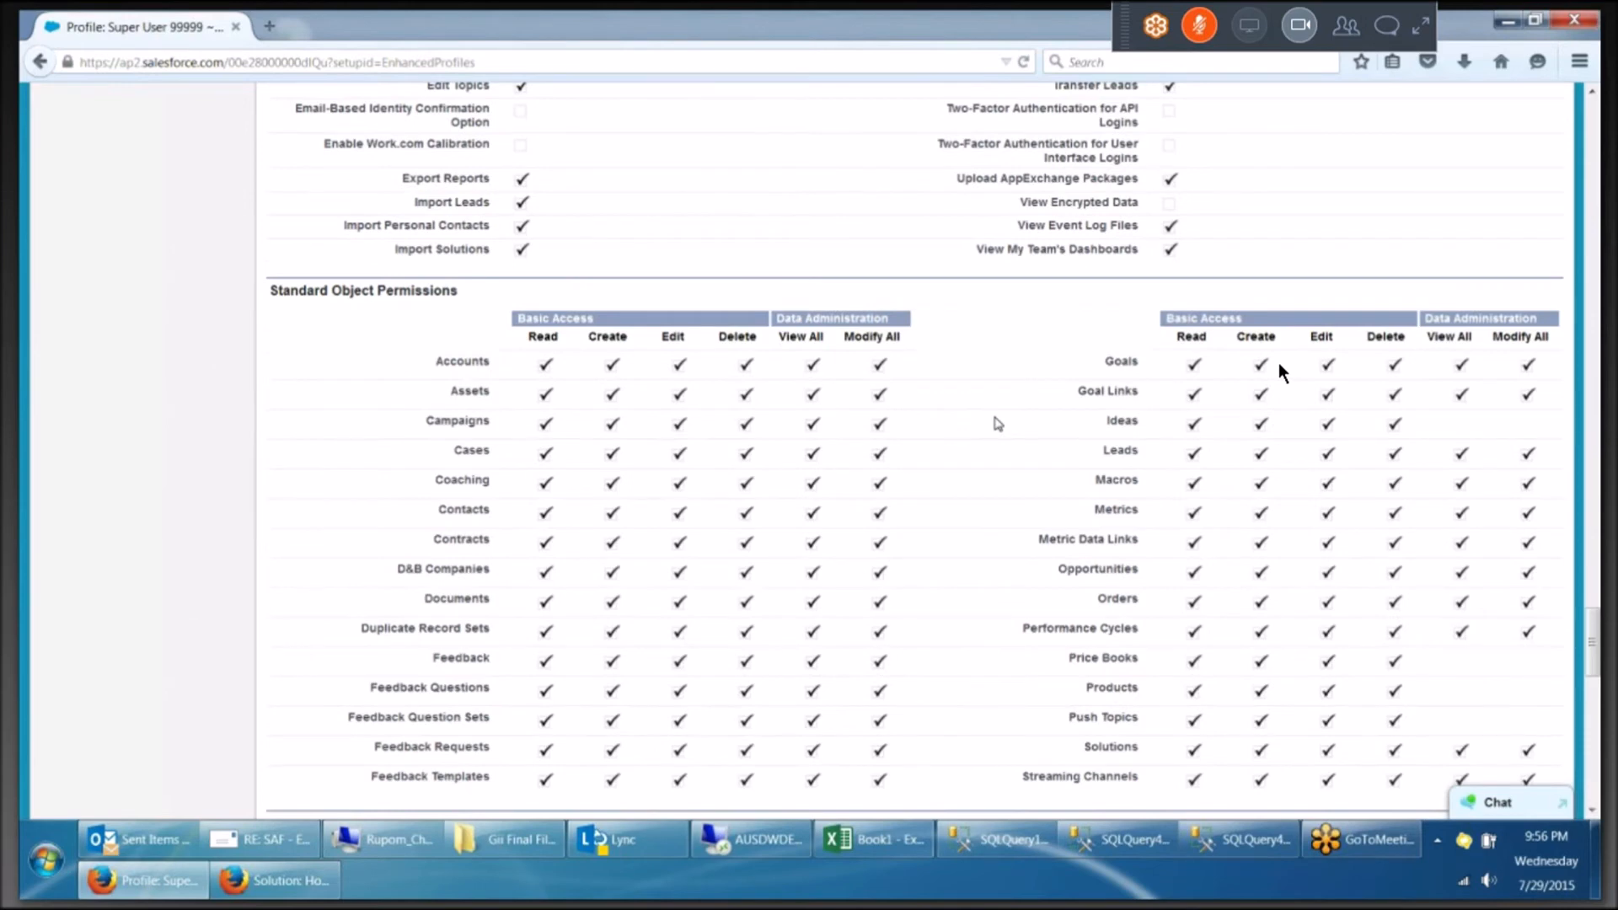
{"action": "scroll", "coordinate": [997, 423], "scroll_direction": "up", "scroll_amount": 8}
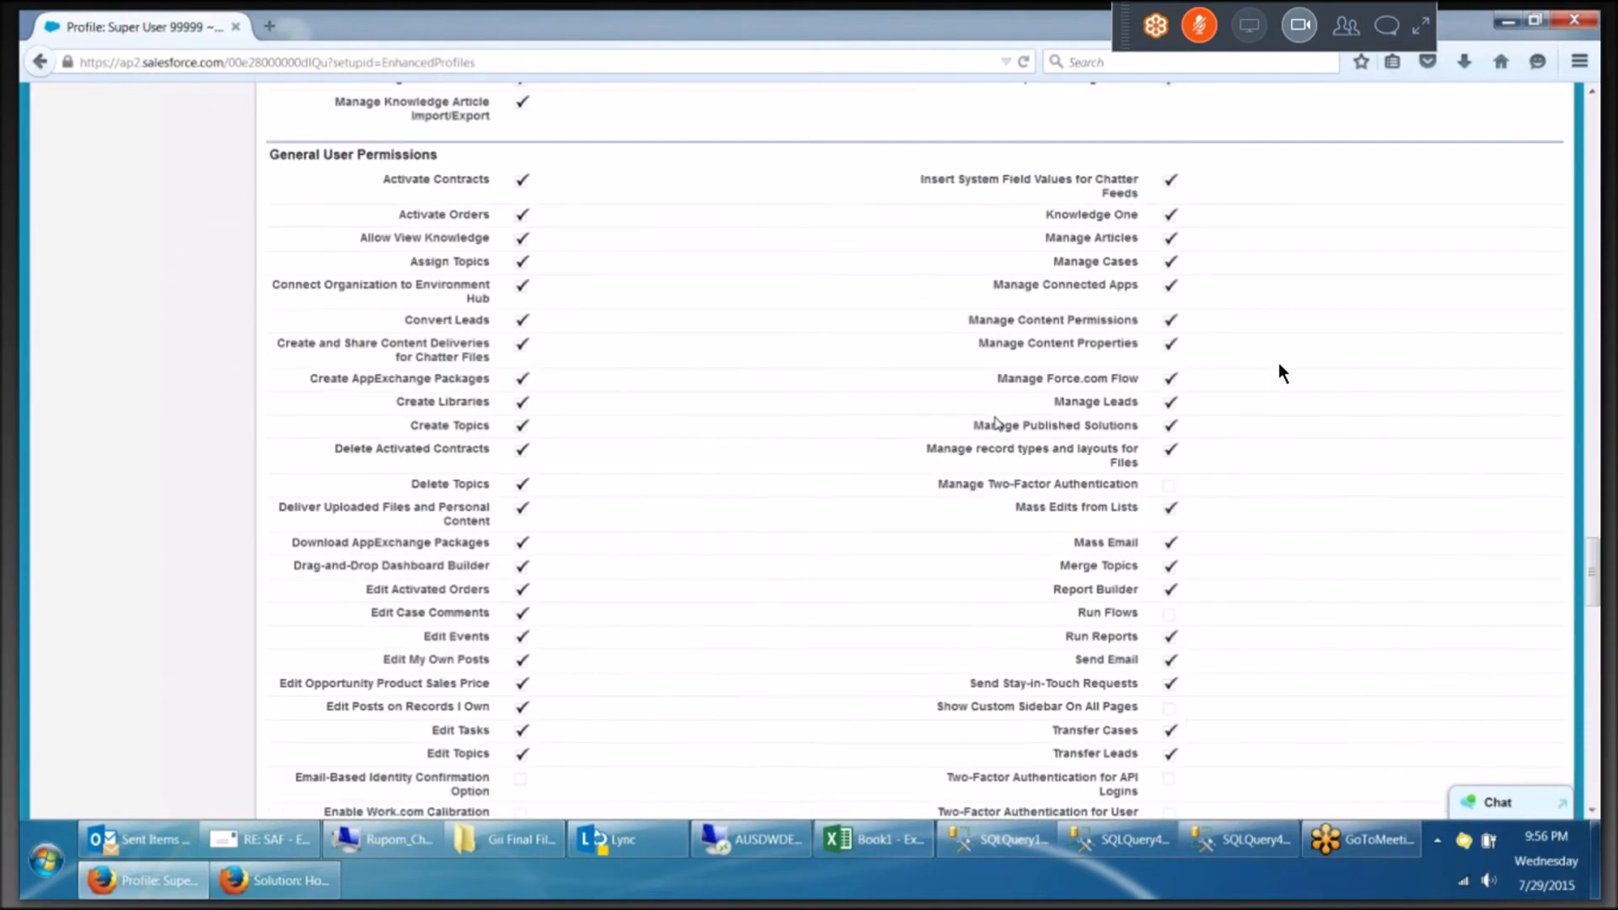
{"action": "scroll", "coordinate": [996, 423], "scroll_direction": "up", "scroll_amount": 15}
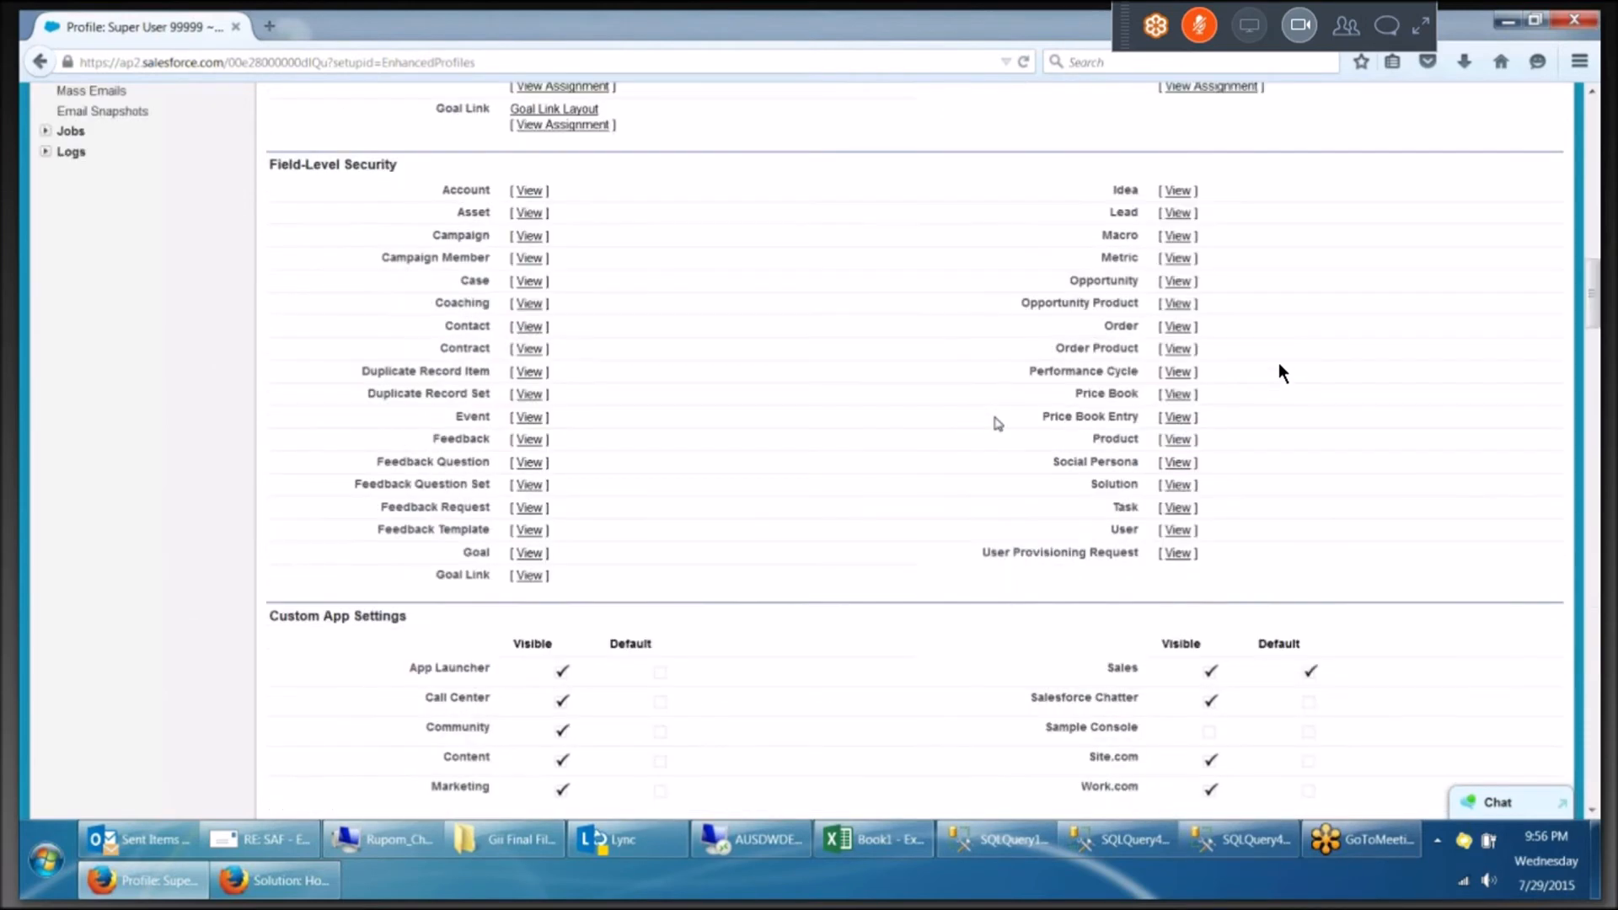
{"action": "scroll", "coordinate": [996, 423], "scroll_direction": "up", "scroll_amount": 10}
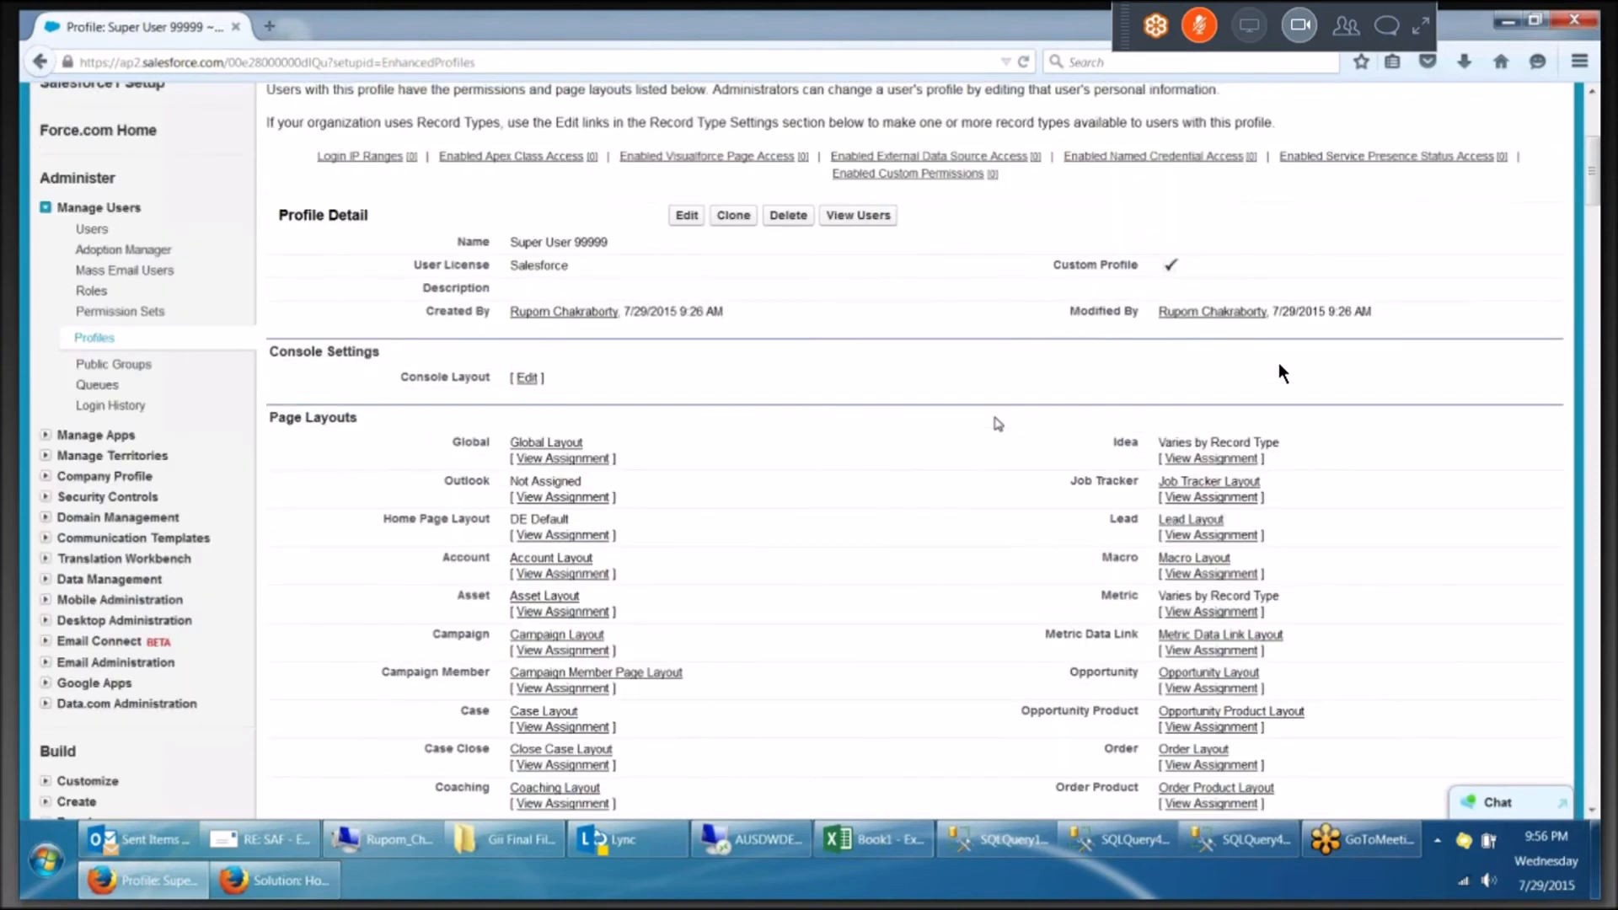
{"action": "scroll", "coordinate": [997, 423], "scroll_direction": "up", "scroll_amount": 5}
{"action": "left_click_drag", "start_coordinate": [449, 377], "coordinate": [266, 377]}
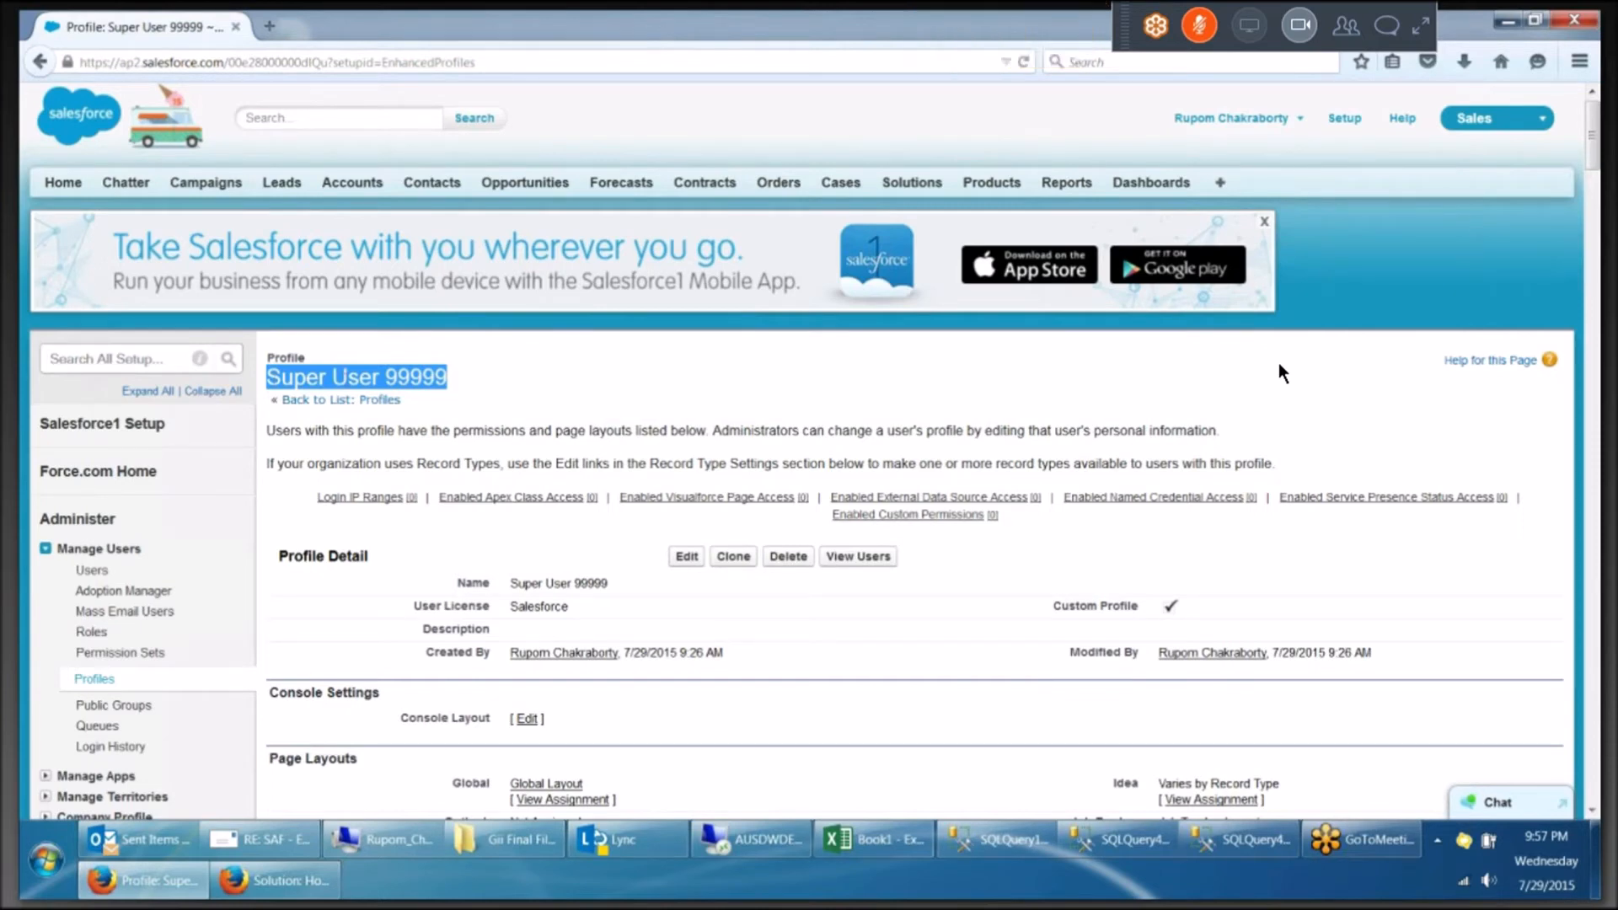
{"action": "double_click", "coordinate": [438, 376]}
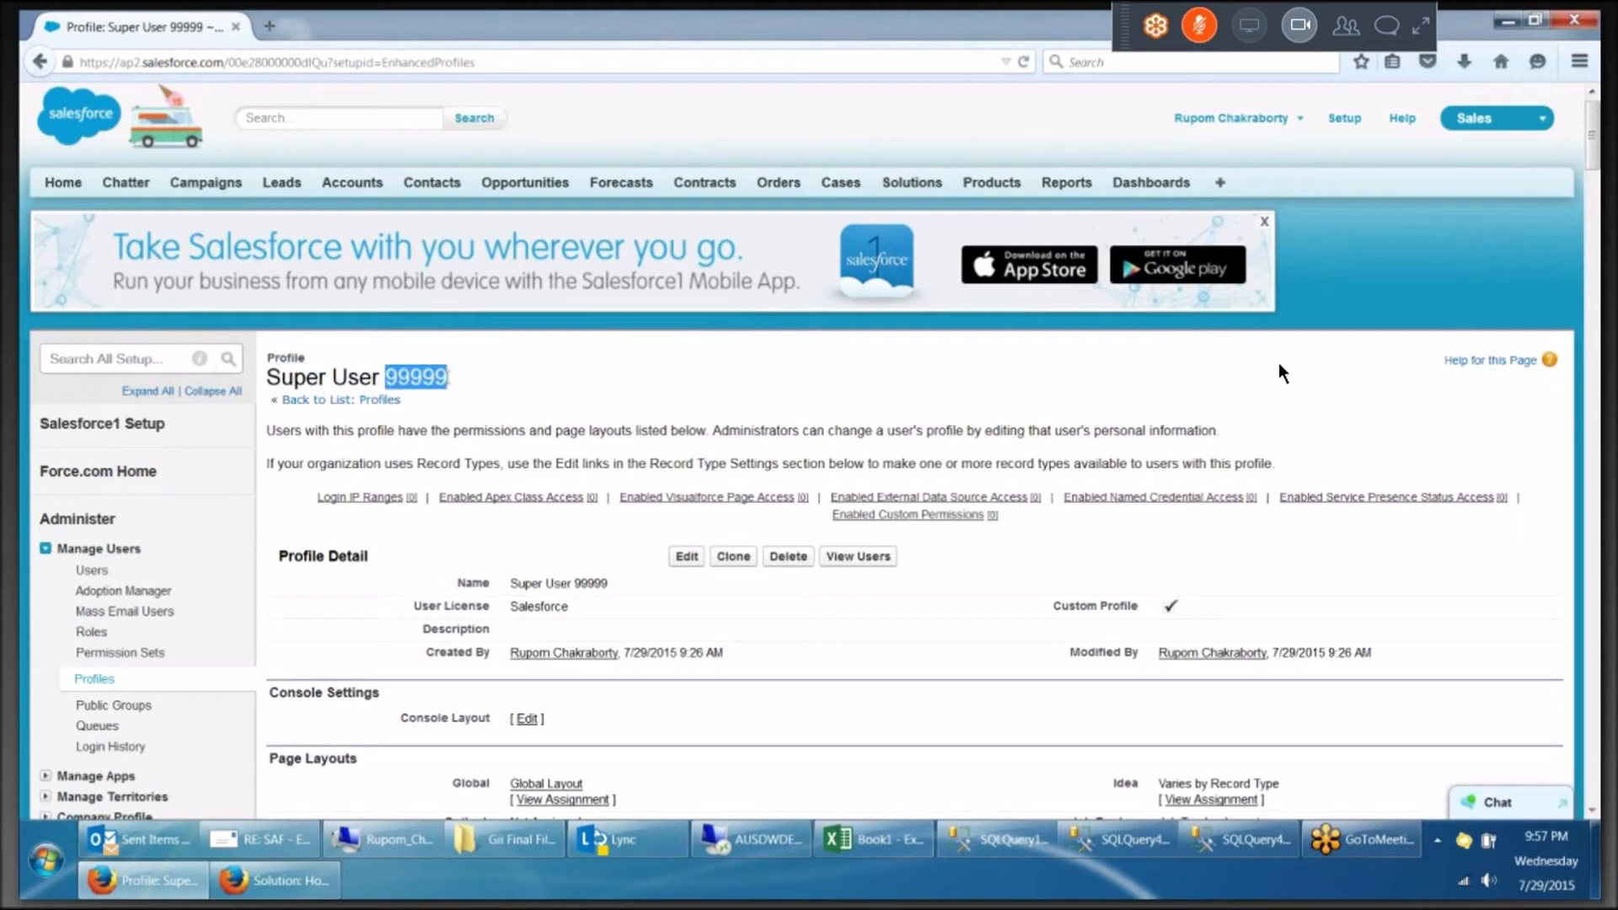
{"action": "left_click", "coordinate": [474, 385]}
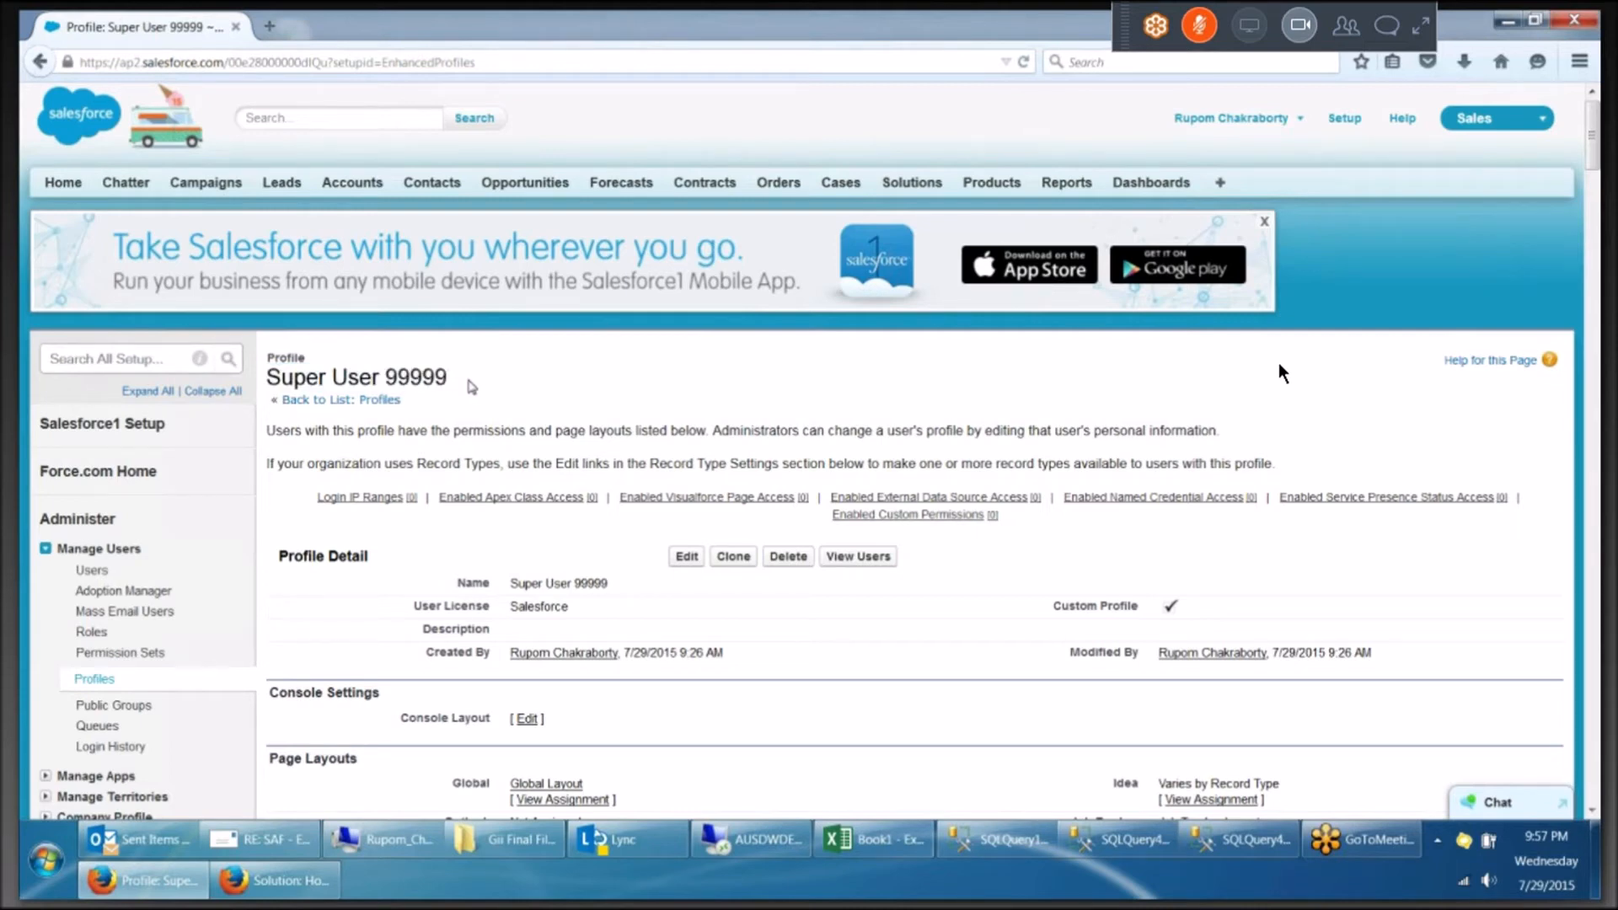
{"action": "left_click_drag", "start_coordinate": [473, 381], "coordinate": [261, 378]}
{"action": "left_click", "coordinate": [1422, 24]}
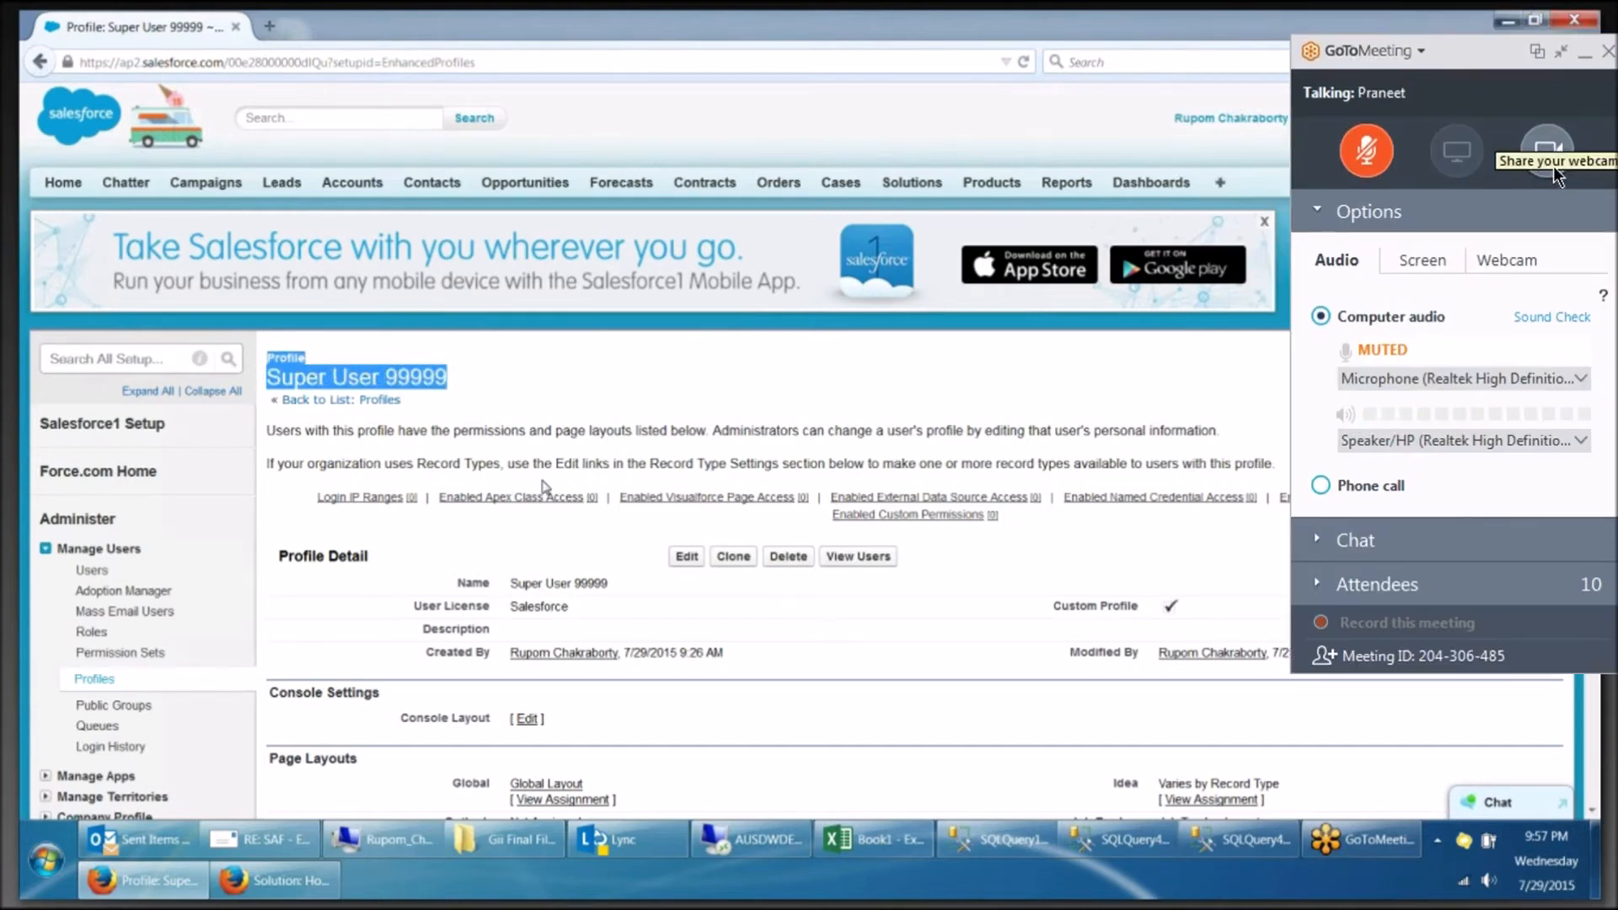
{"action": "left_click", "coordinate": [1561, 53]}
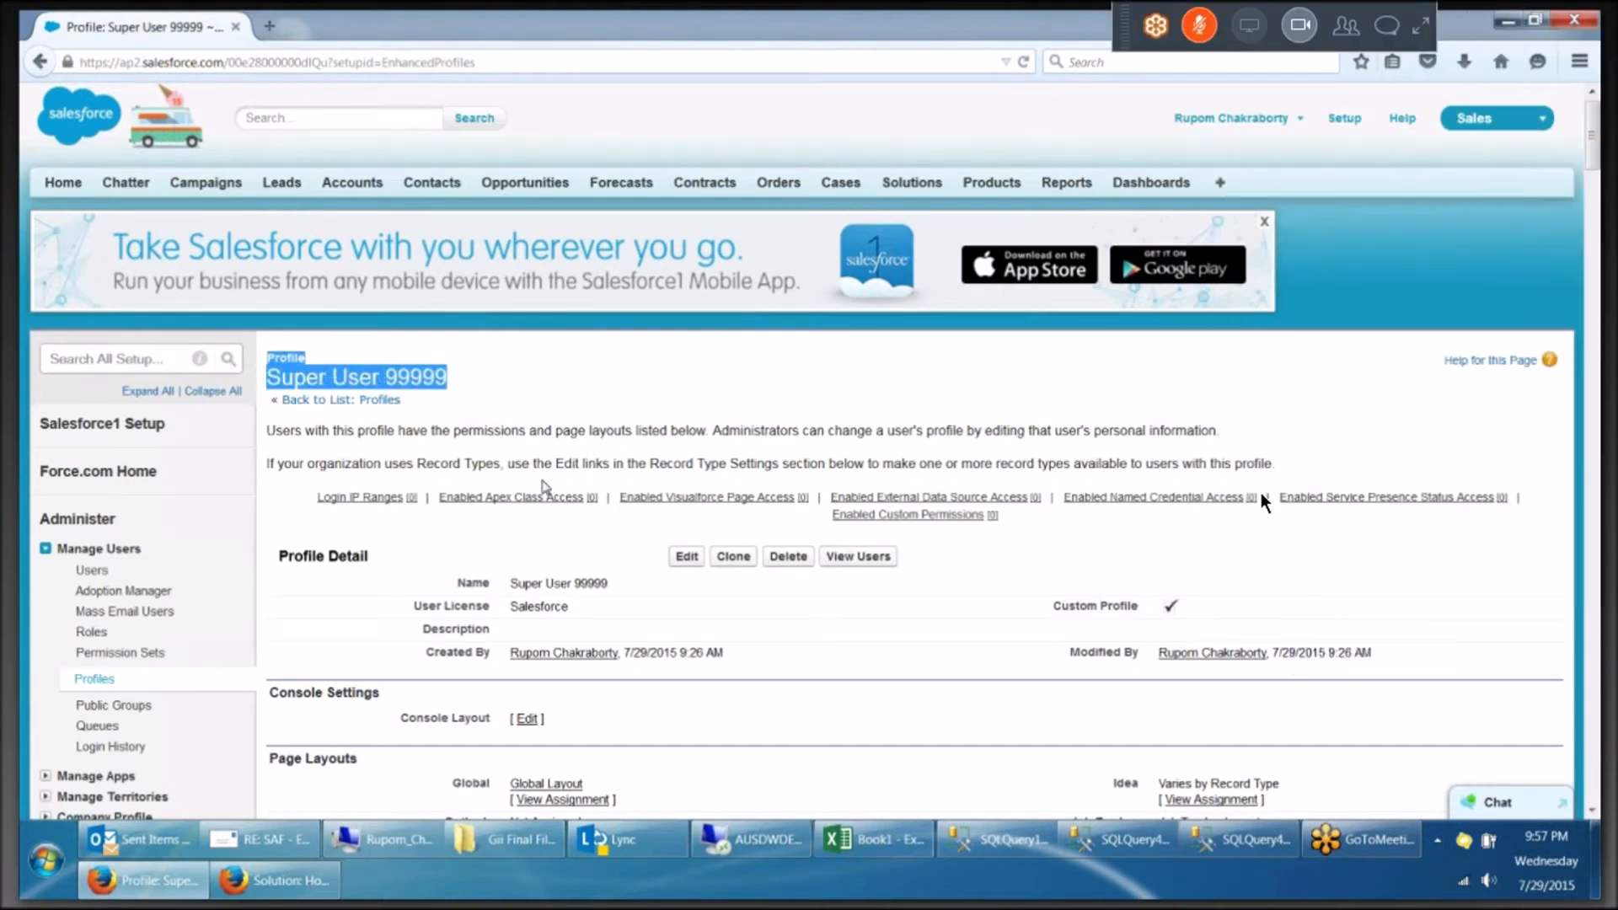
Open the list of all users and check the license and profile of the user with the Asst Dir Asia role.
{"action": "scroll", "coordinate": [1261, 496], "scroll_direction": "down", "scroll_amount": 1}
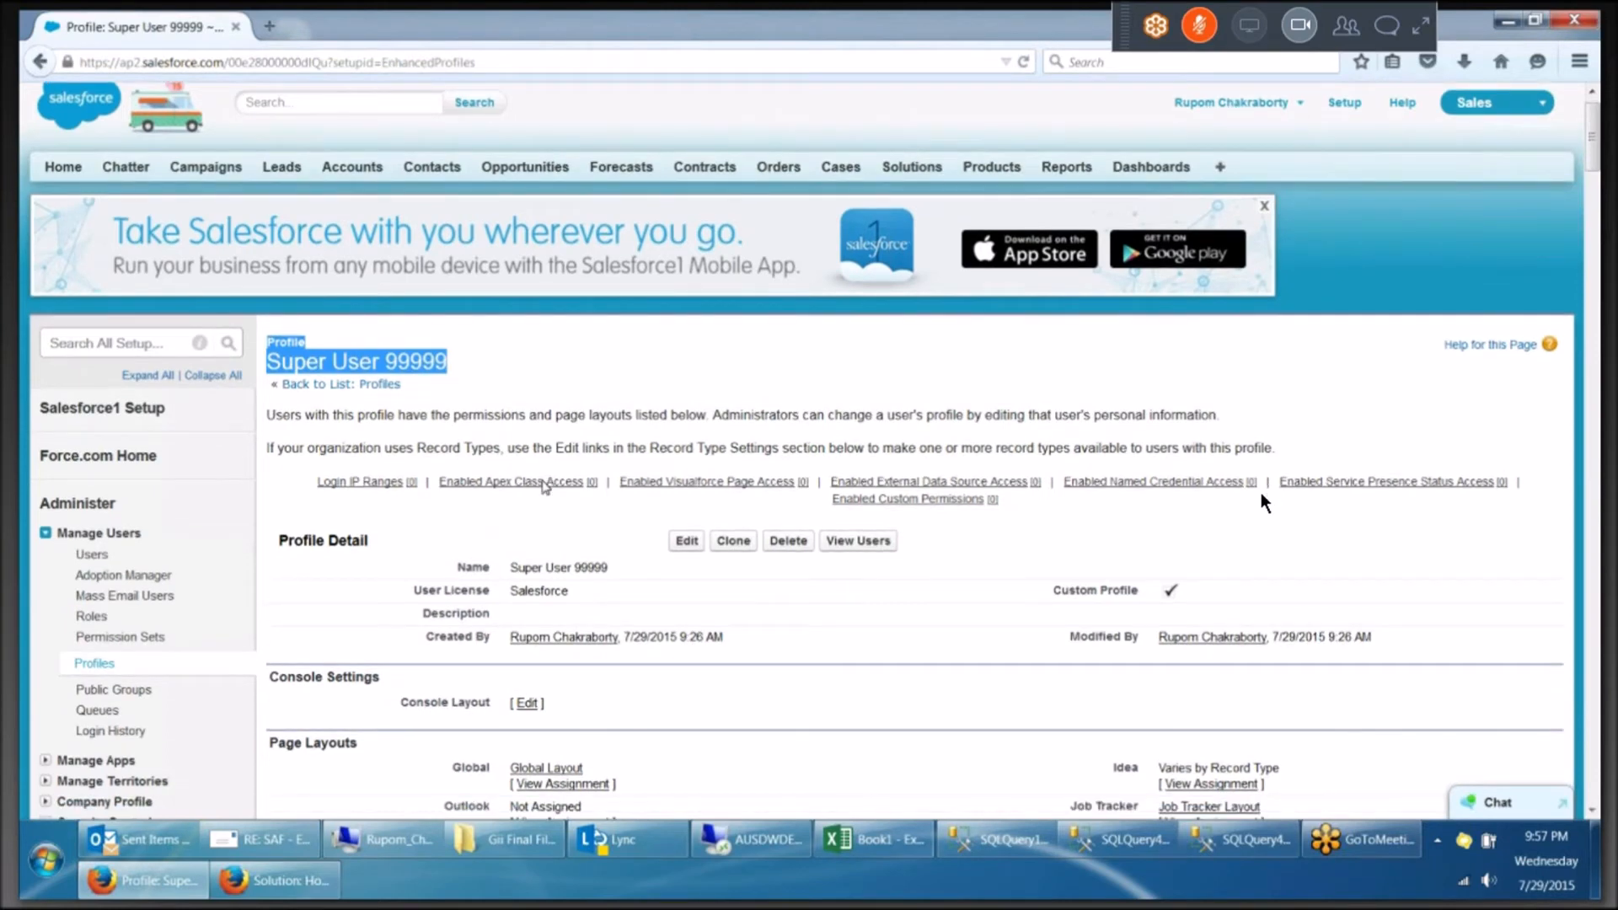
{"action": "scroll", "coordinate": [1256, 490], "scroll_direction": "down", "scroll_amount": 2}
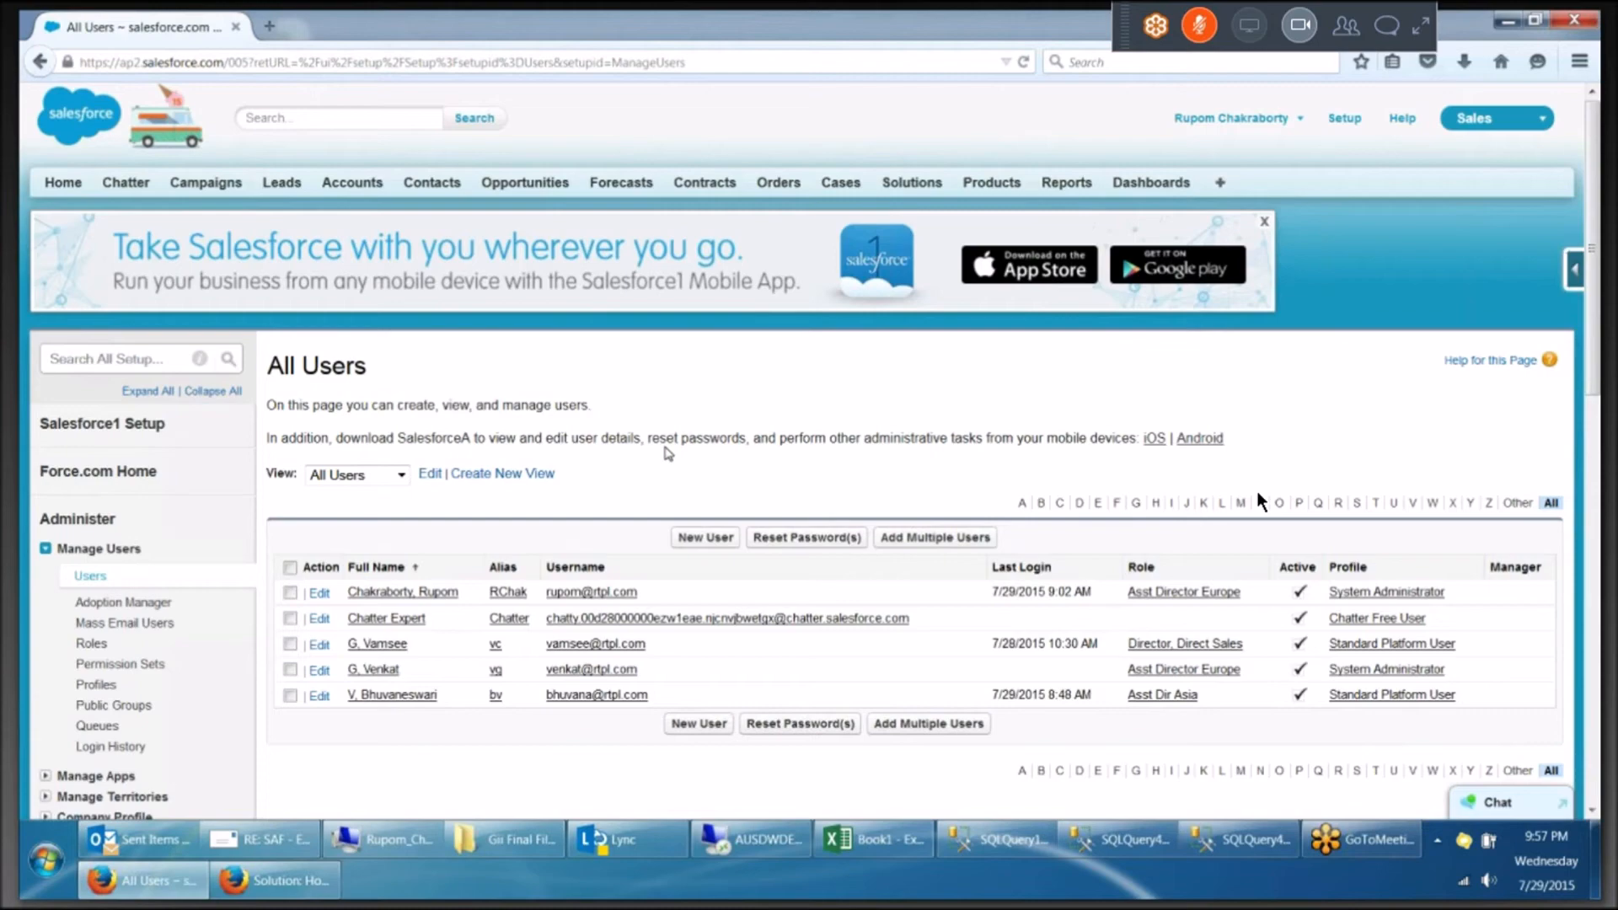
{"action": "scroll", "coordinate": [1257, 492], "scroll_direction": "down", "scroll_amount": 1}
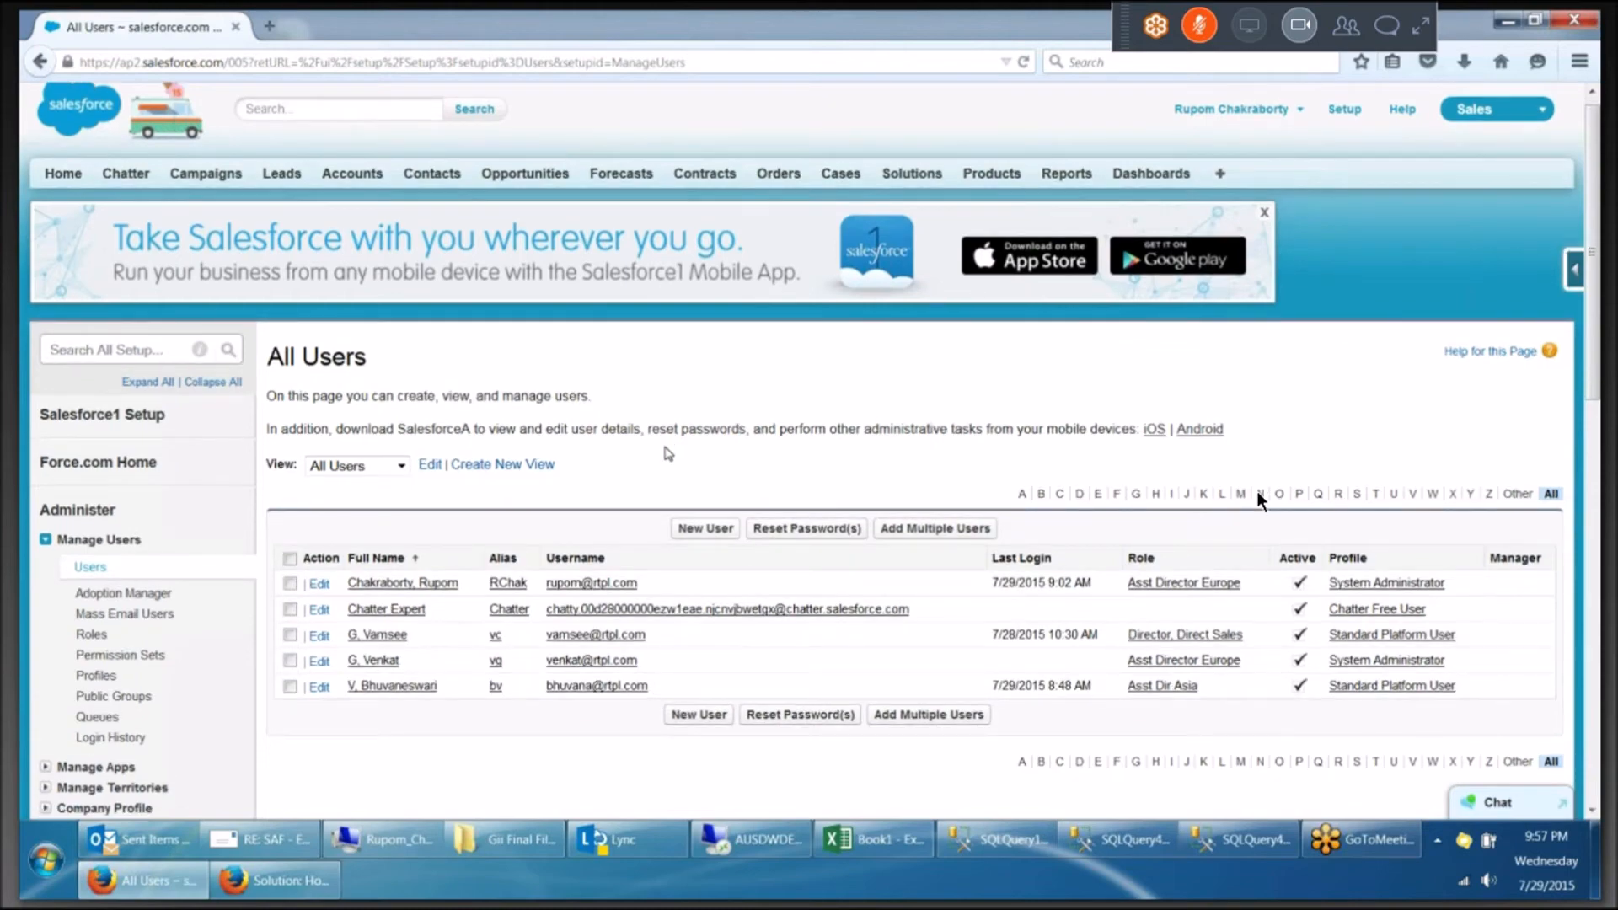
{"action": "scroll", "coordinate": [669, 453], "scroll_direction": "down", "scroll_amount": 2}
{"action": "left_click", "coordinate": [398, 587]}
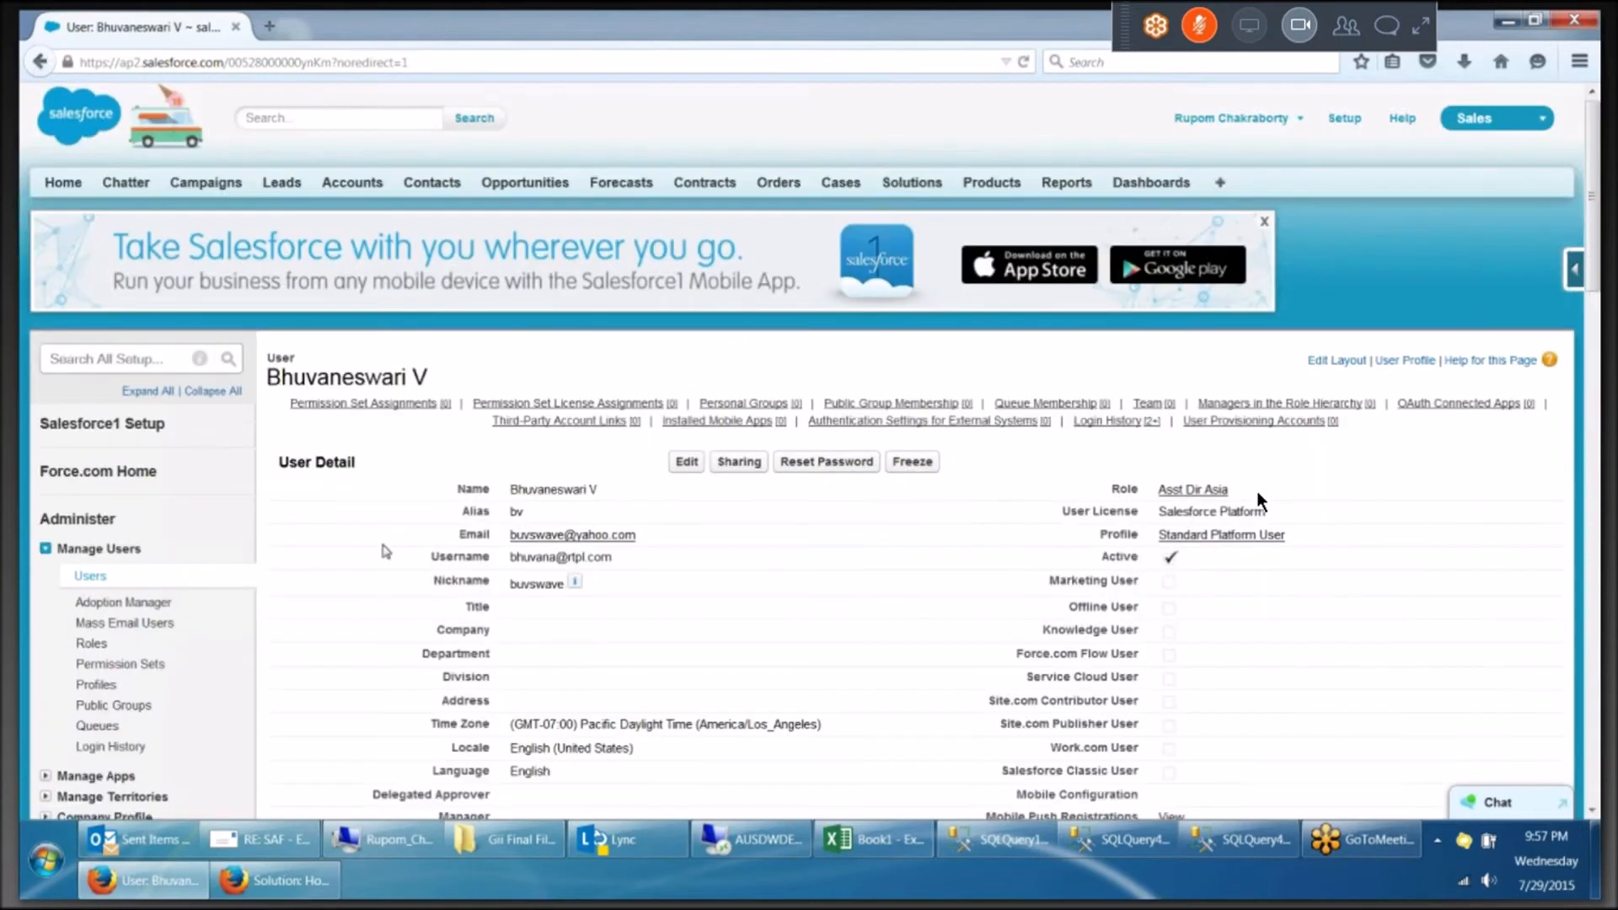
{"action": "key", "text": "alt+Left"}
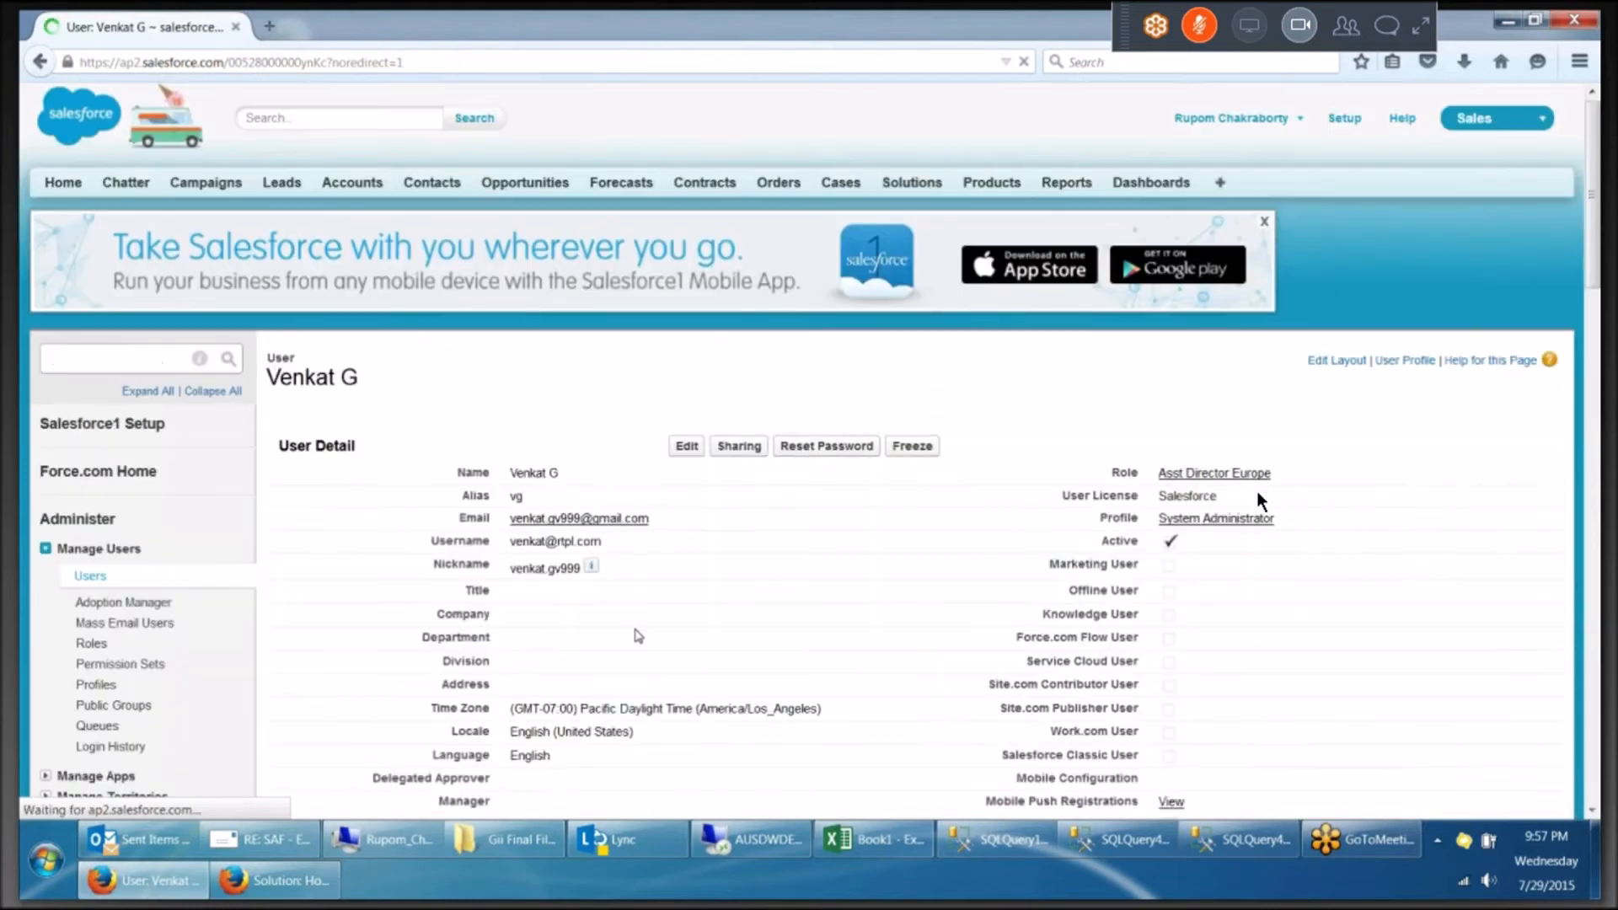
Change the opened Asst Director Europe user's profile to Super User 99999 and save the user.
{"action": "left_click", "coordinate": [682, 463]}
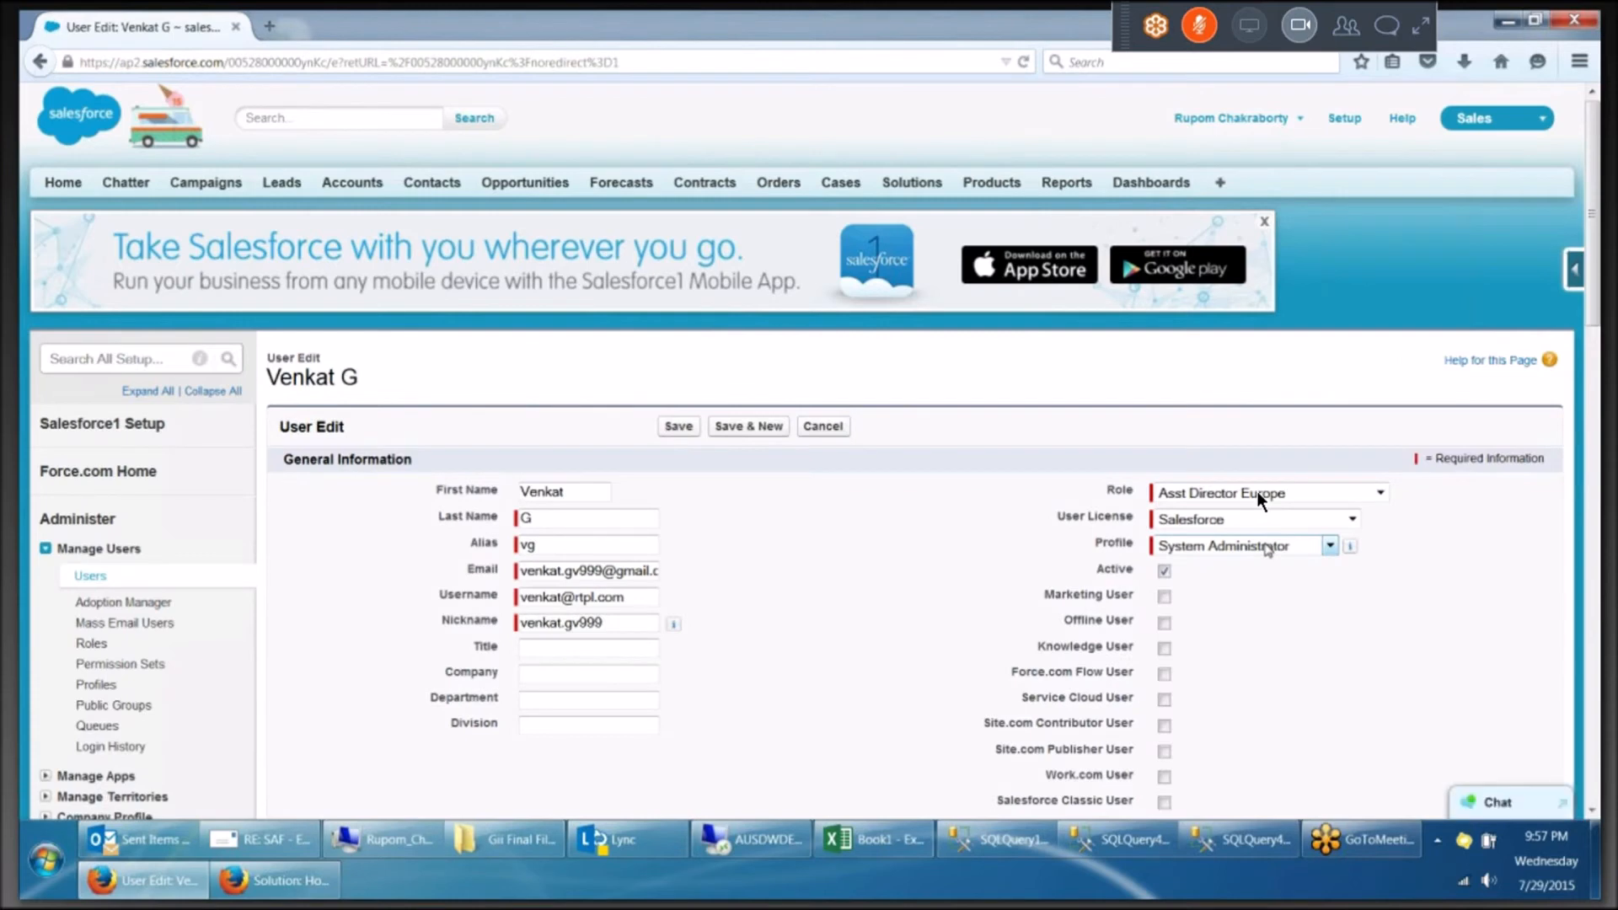
{"action": "left_click", "coordinate": [1267, 548]}
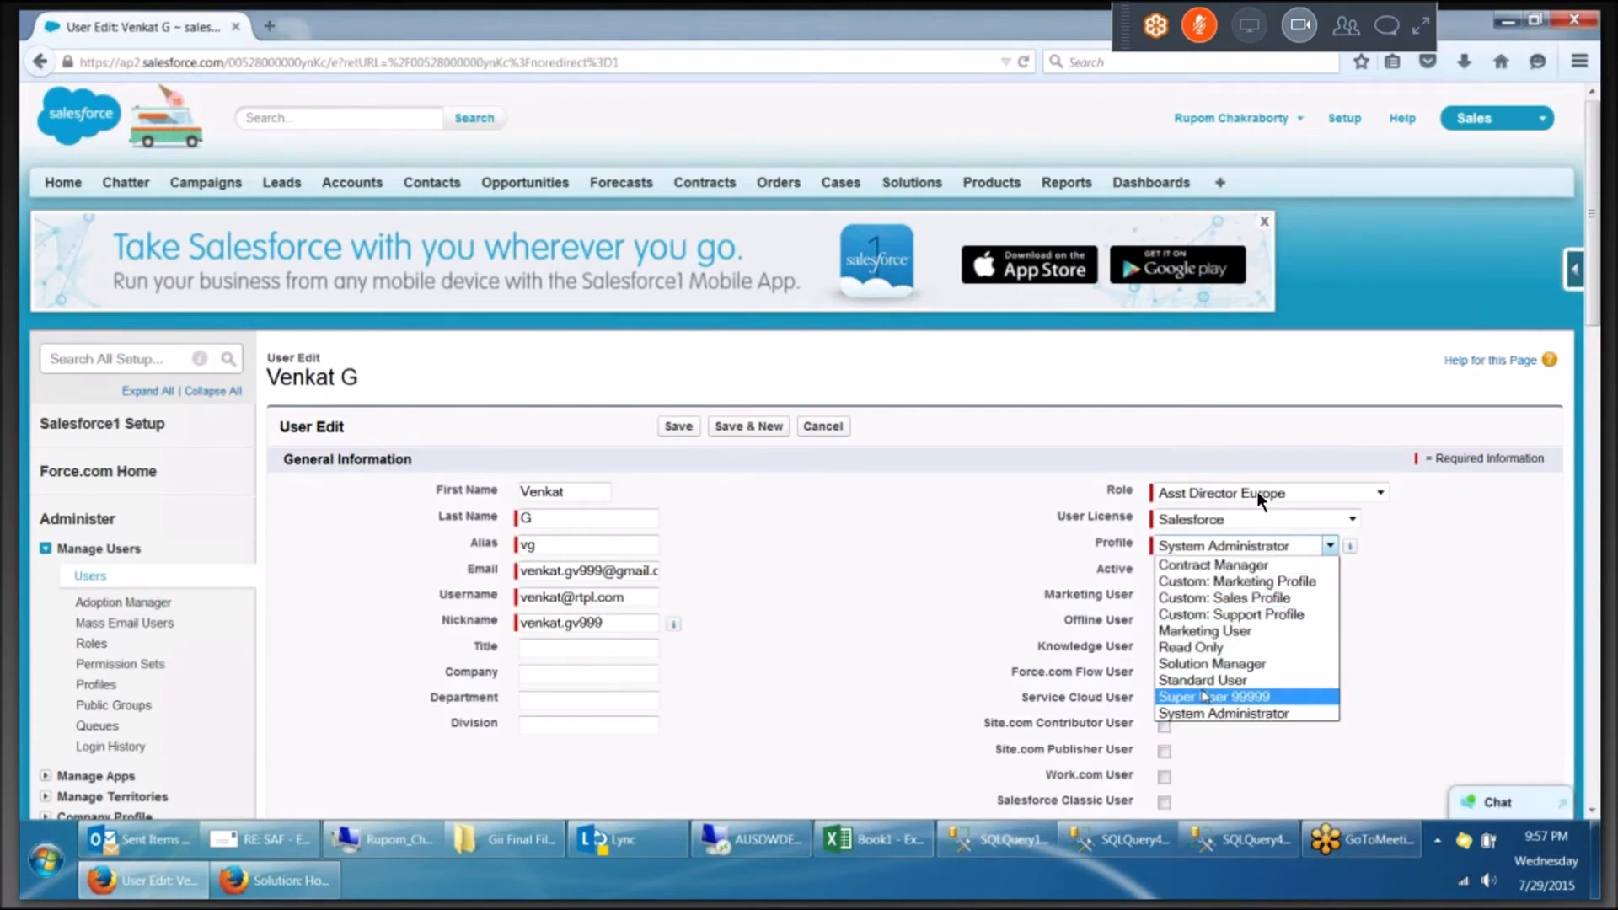
{"action": "left_click", "coordinate": [1203, 698]}
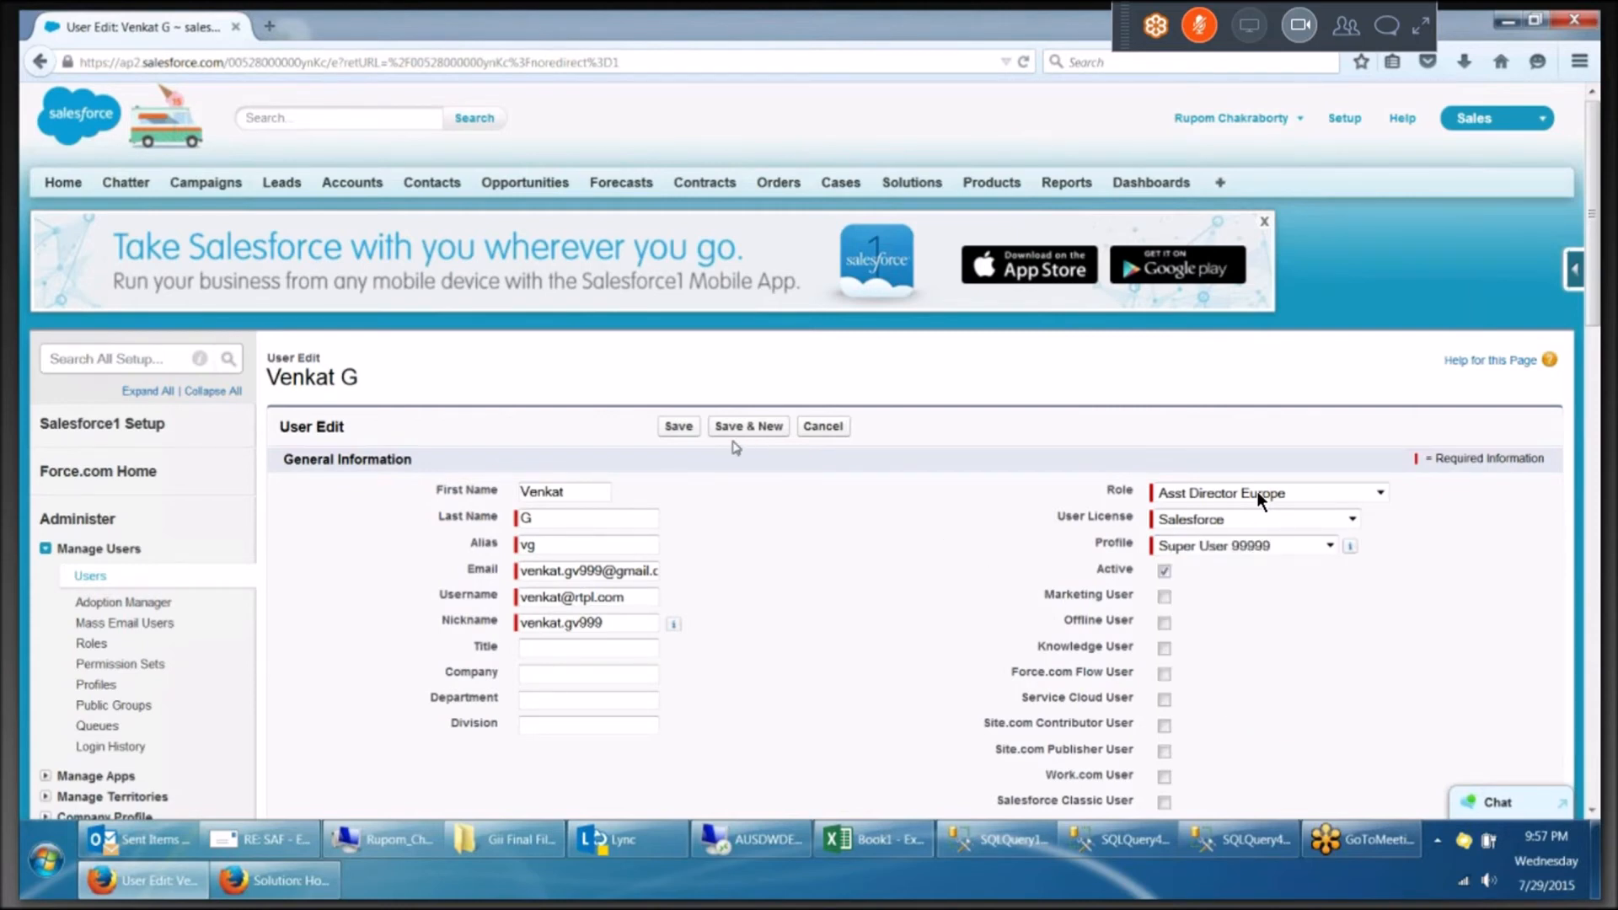
{"action": "left_click", "coordinate": [679, 427]}
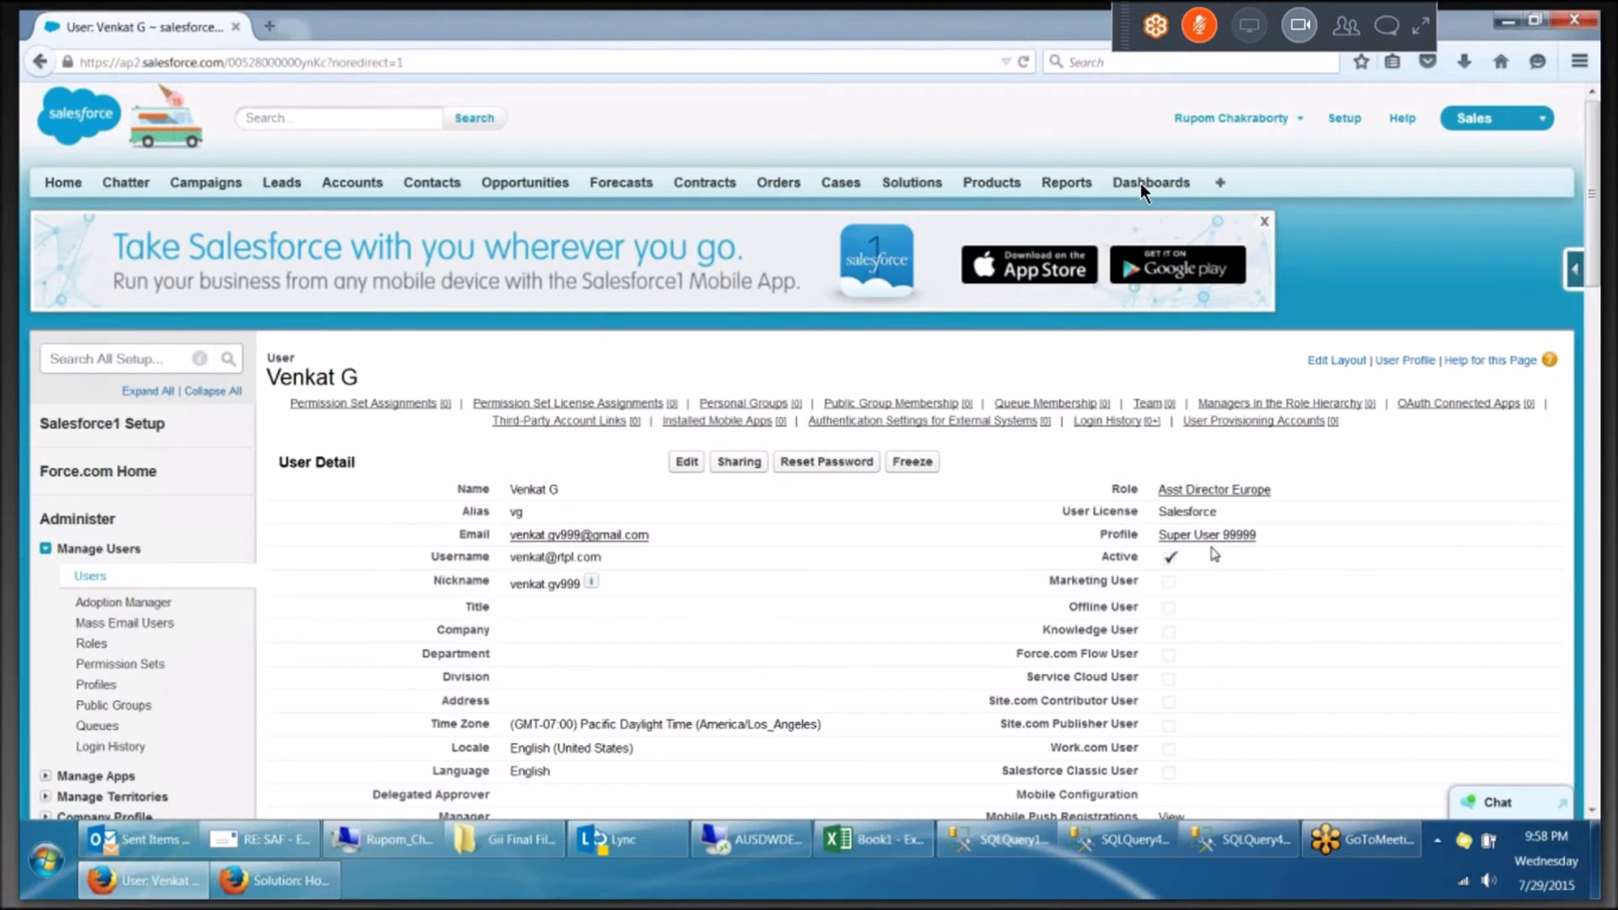
Check the user license on the detail page of the Asst Director Europe user.
{"action": "left_click", "coordinate": [1194, 34]}
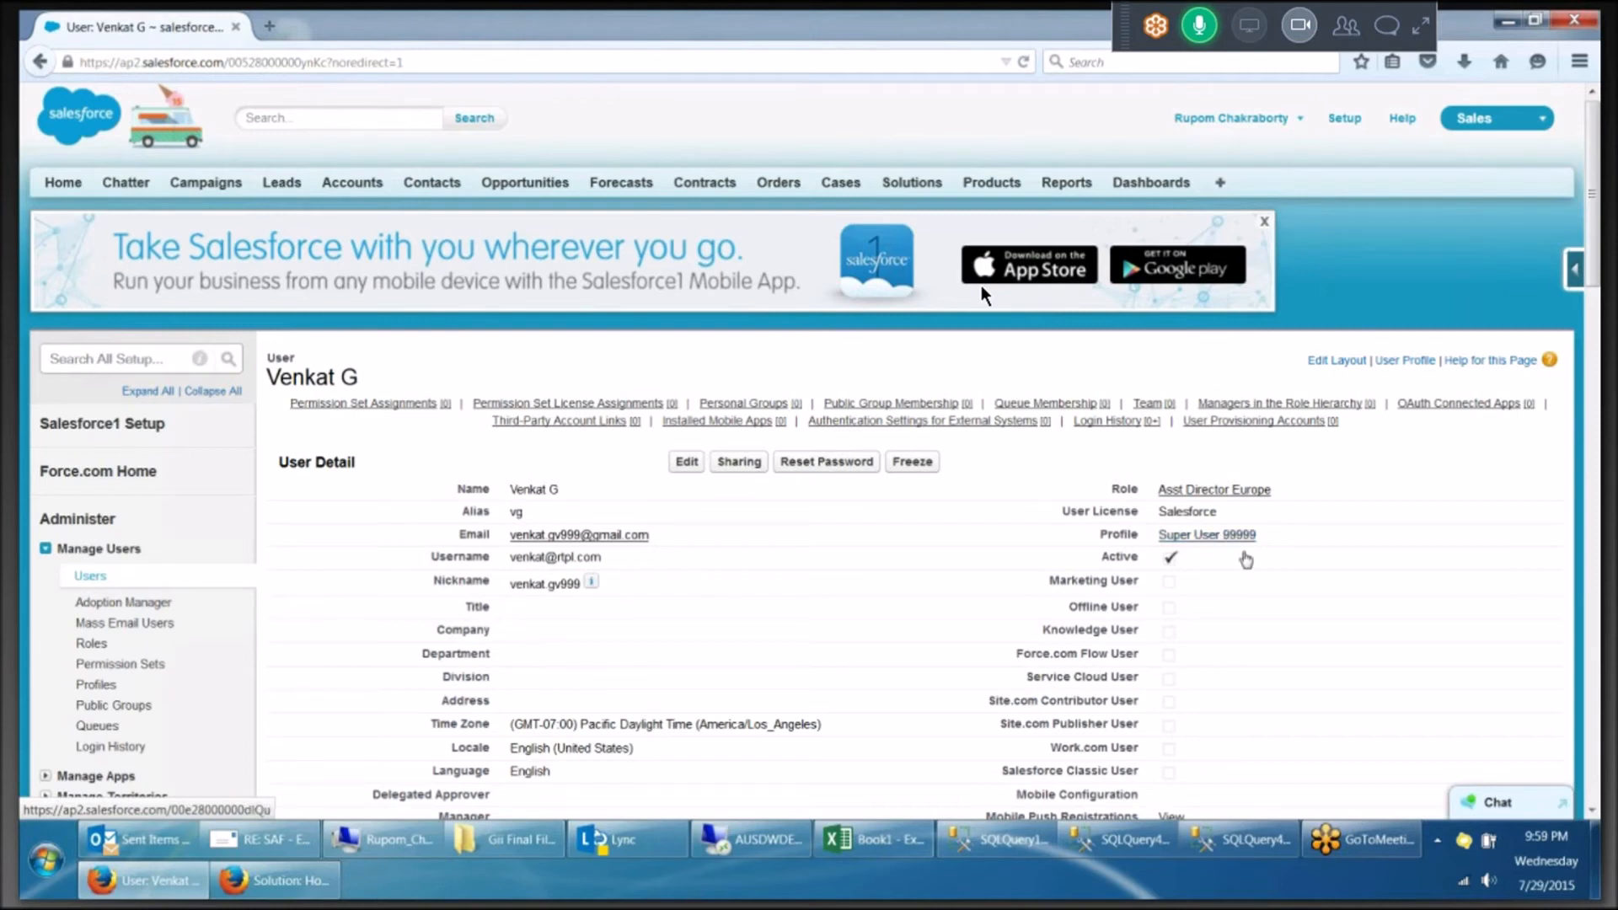
{"action": "left_click_drag", "start_coordinate": [1205, 514], "coordinate": [1148, 520]}
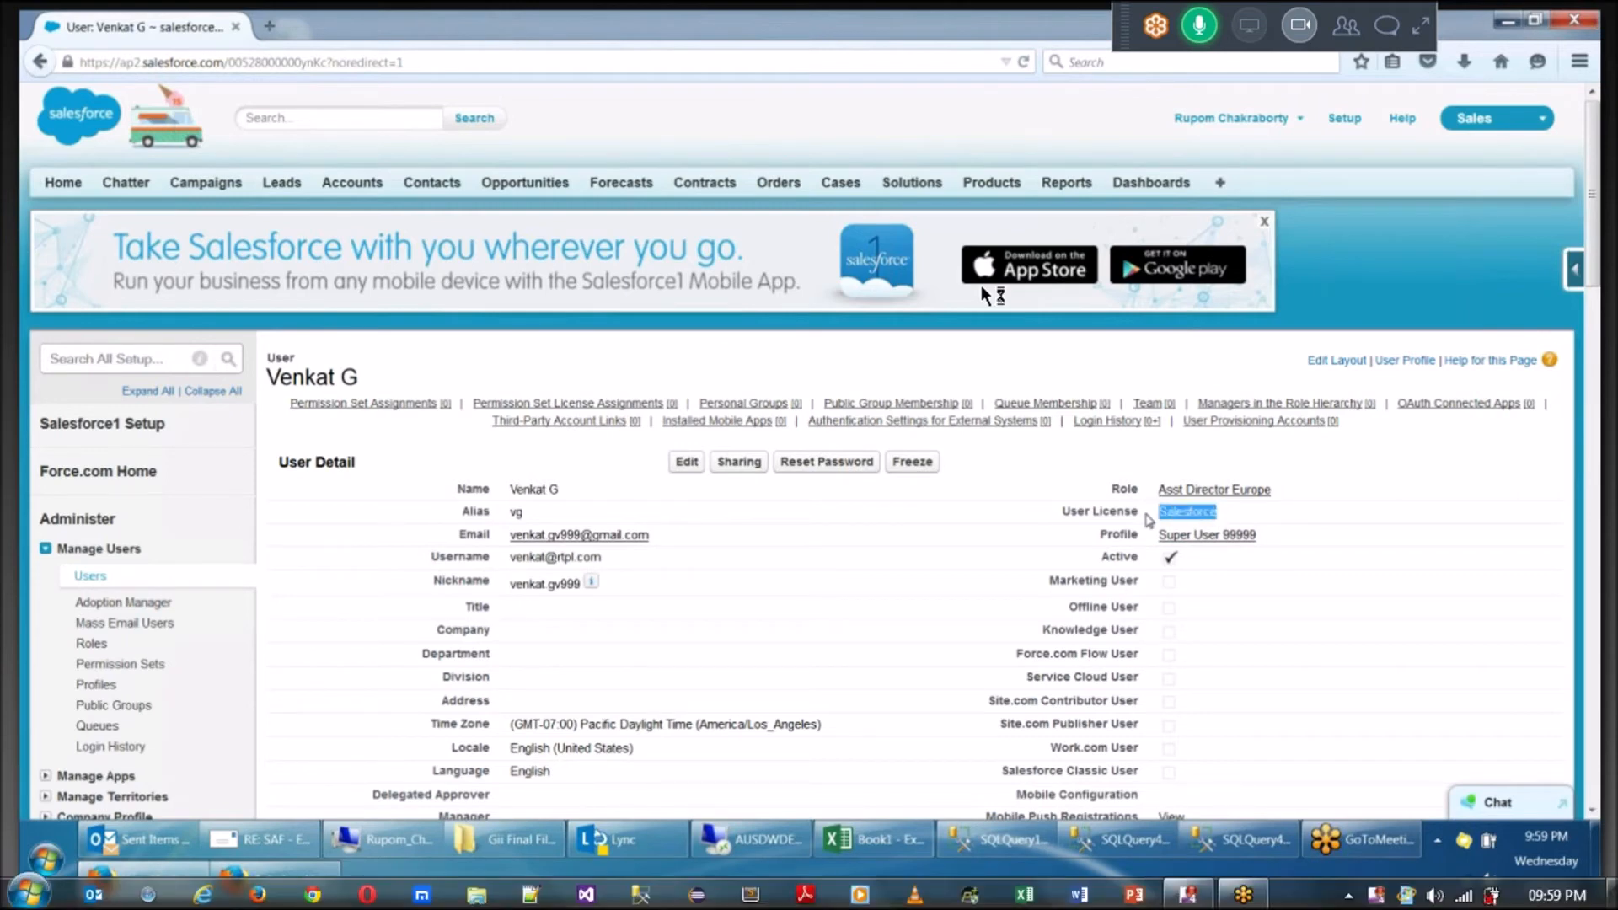
{"action": "double_click", "coordinate": [1187, 512]}
Open the user with the Asst Dir Asia role for editing and review the available user license options.
{"action": "left_click", "coordinate": [100, 580]}
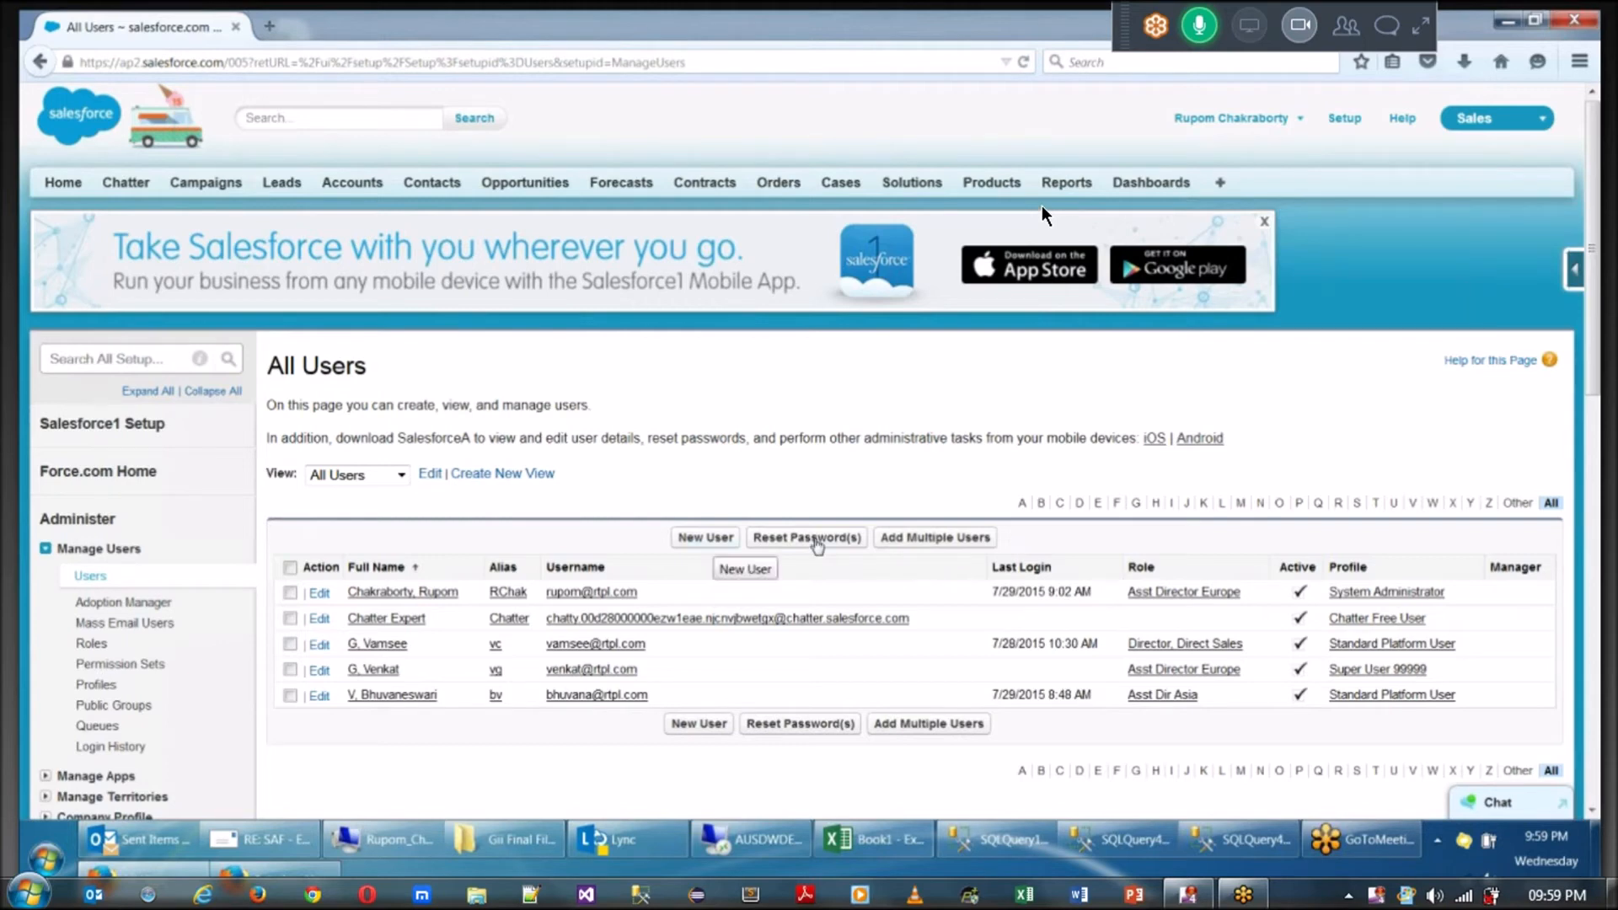
{"action": "left_click", "coordinate": [383, 696]}
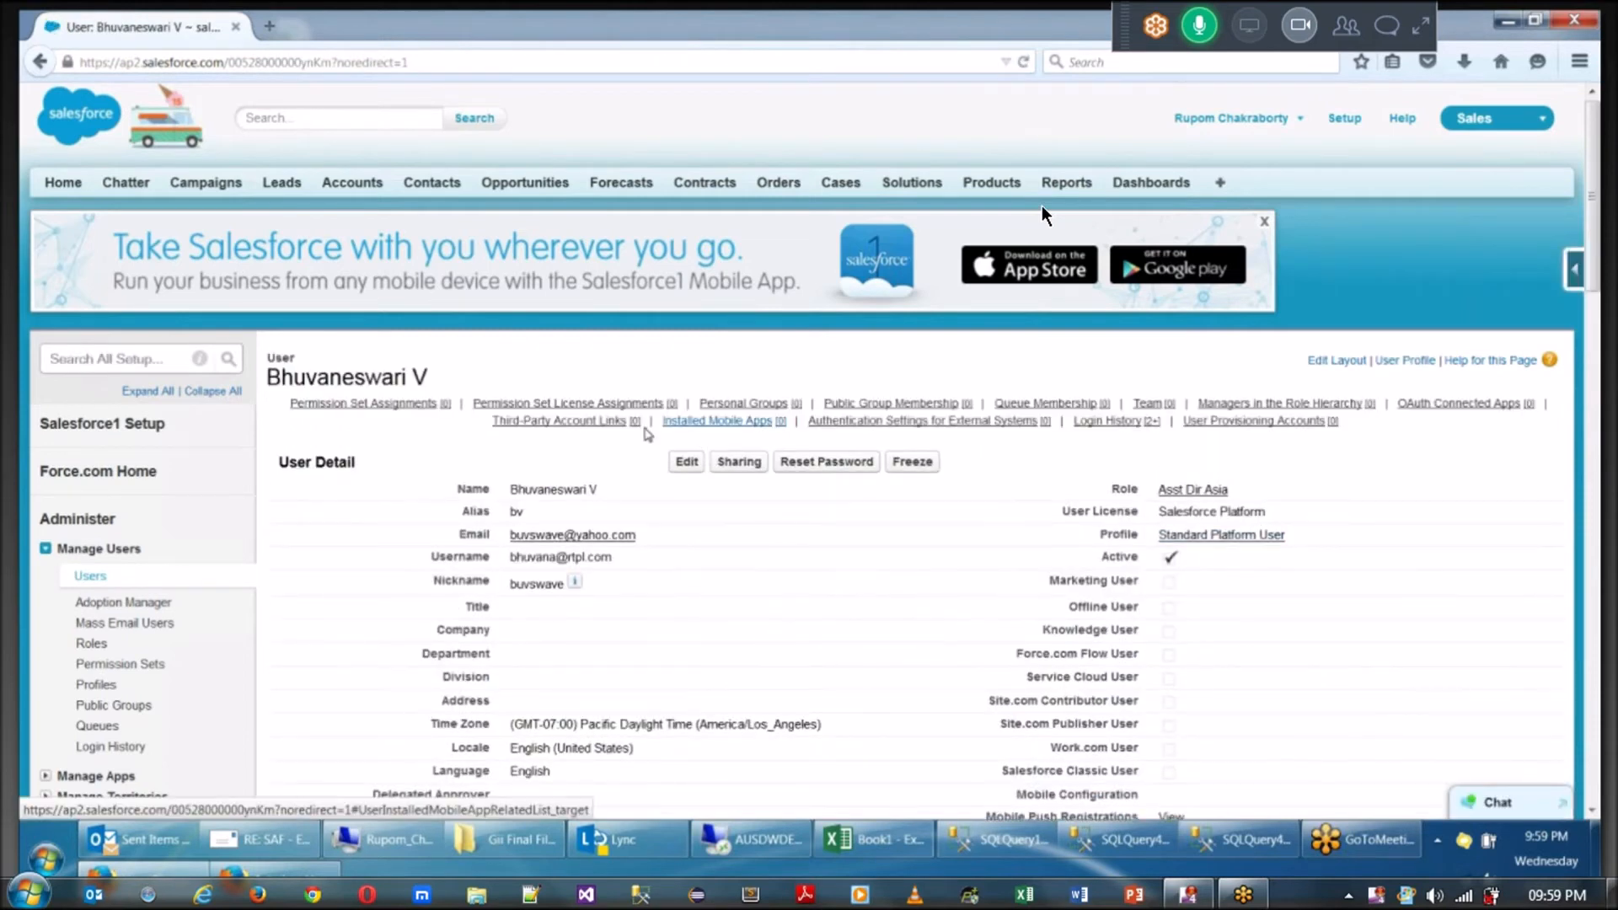
{"action": "left_click", "coordinate": [686, 470]}
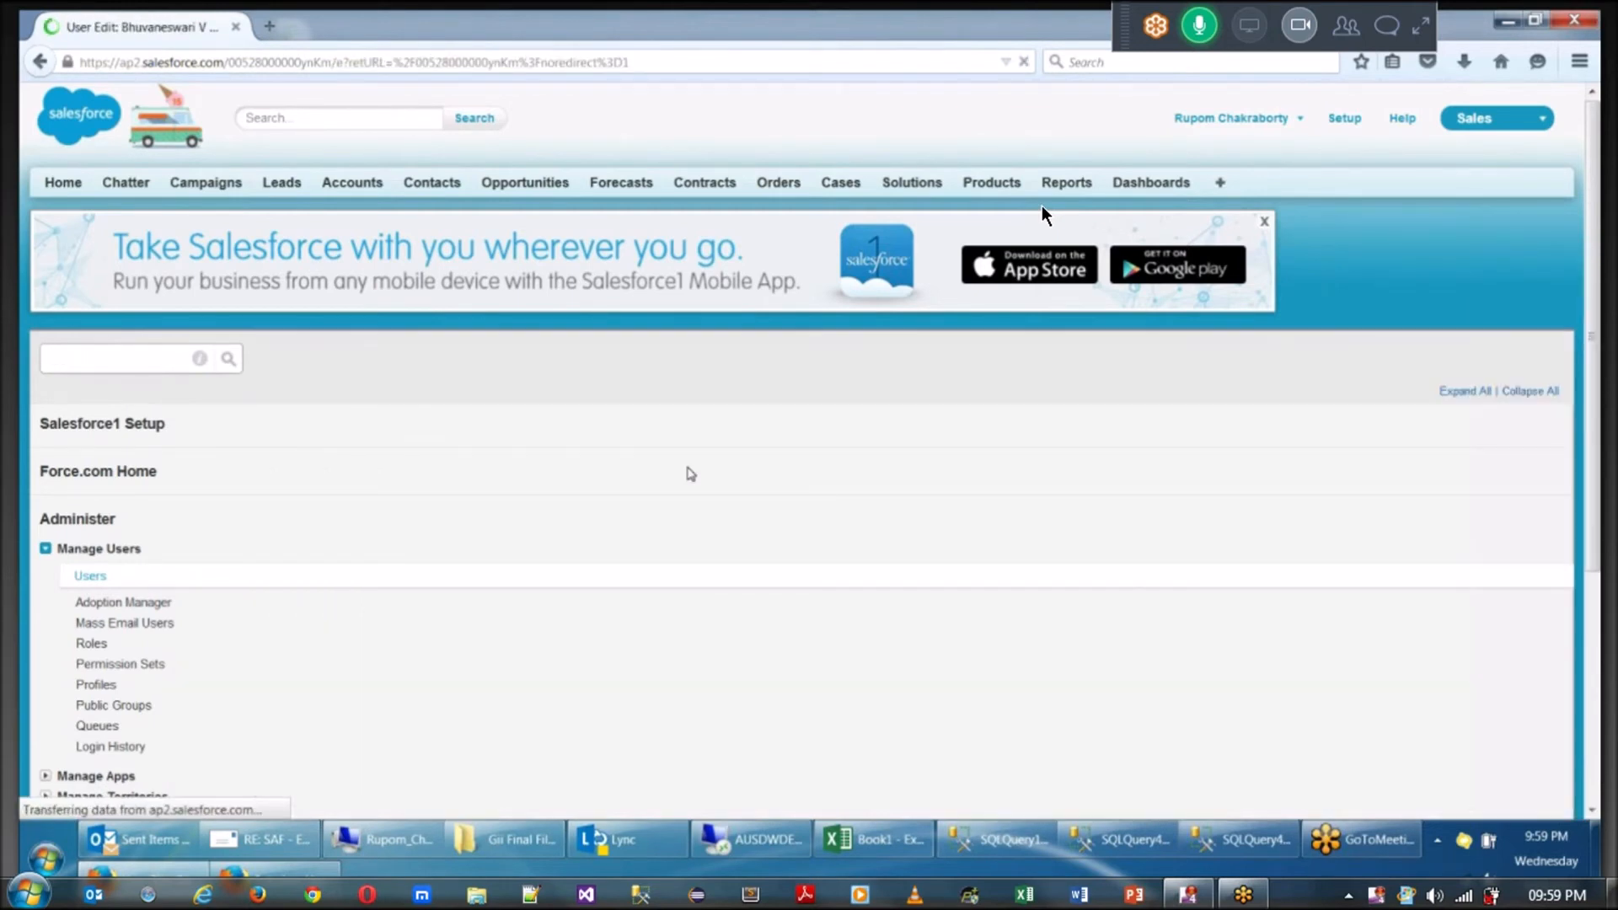
{"action": "left_click", "coordinate": [1314, 519]}
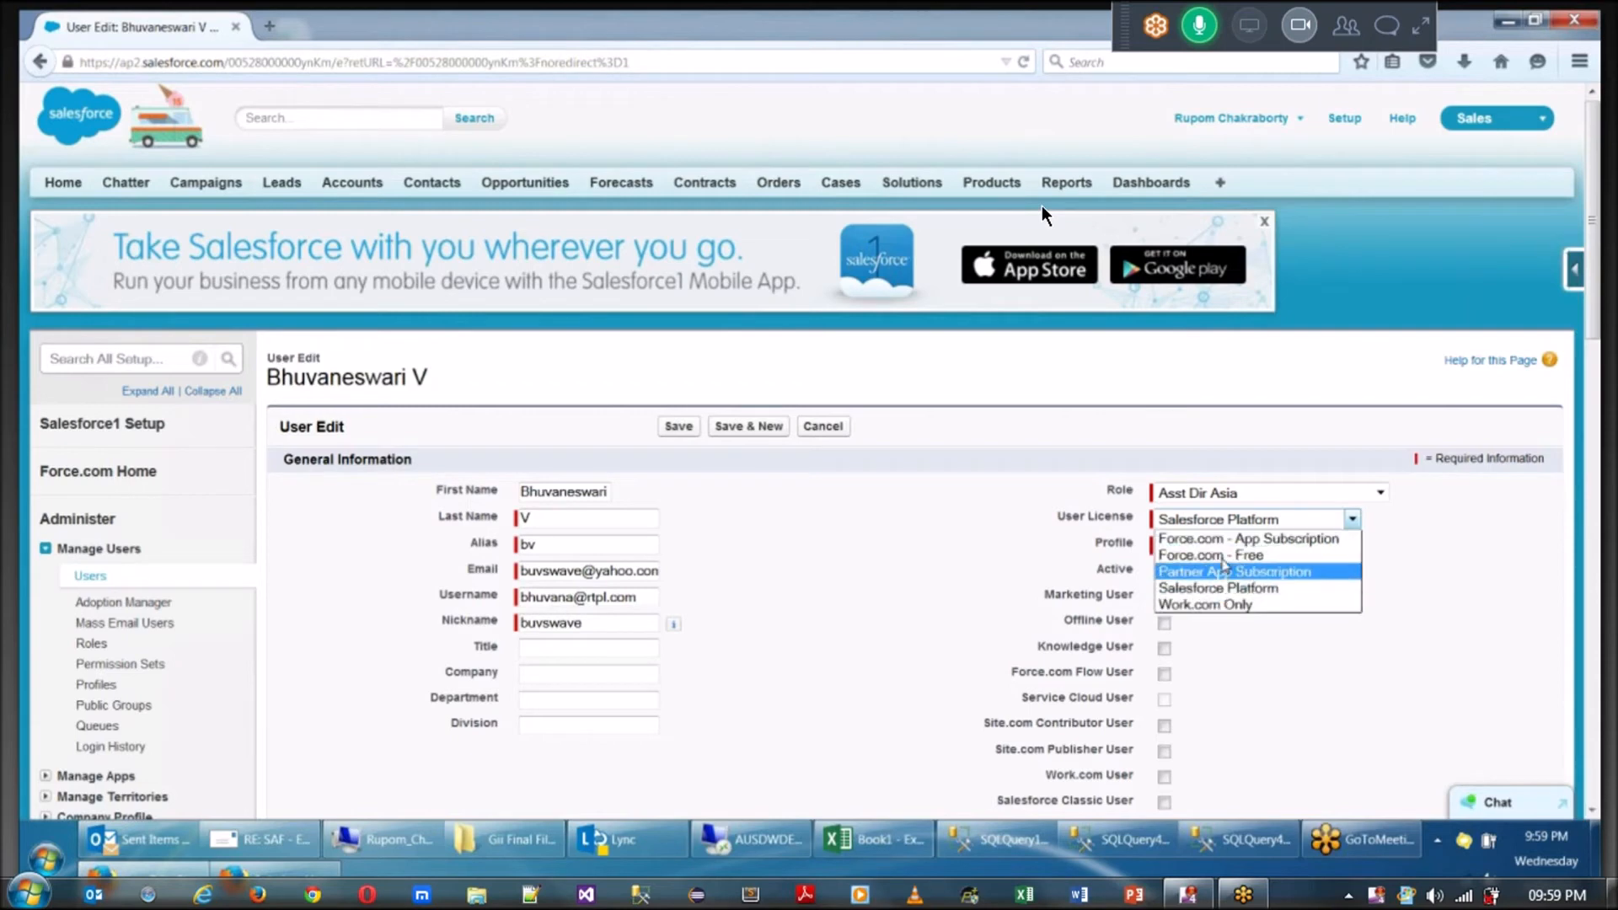
{"action": "left_click", "coordinate": [1294, 686]}
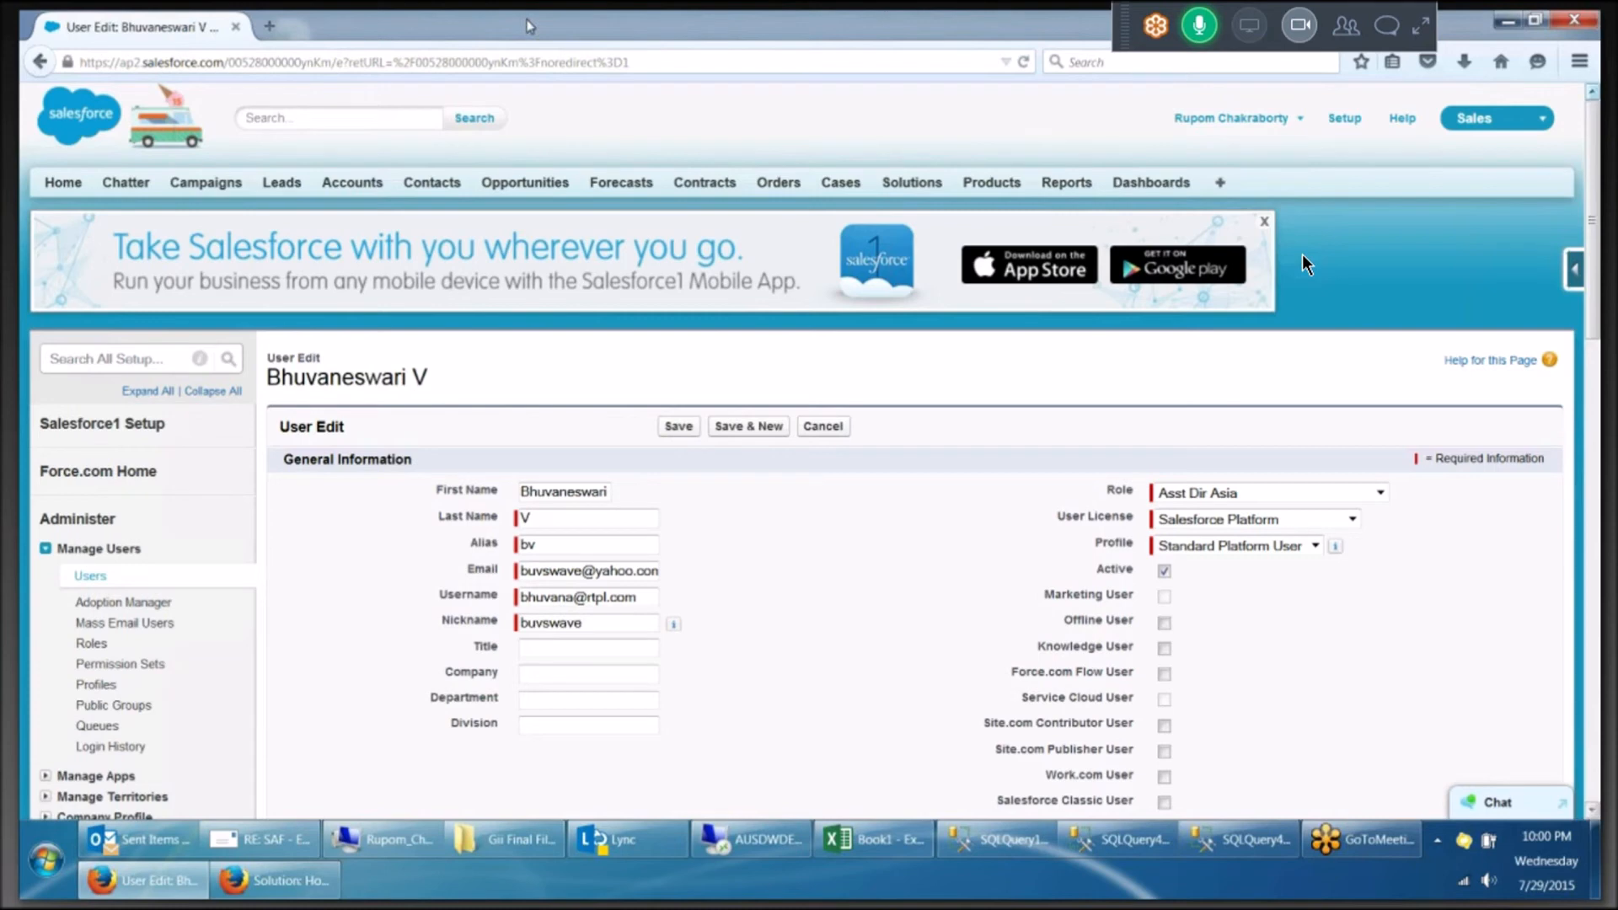
{"action": "left_click", "coordinate": [1200, 26]}
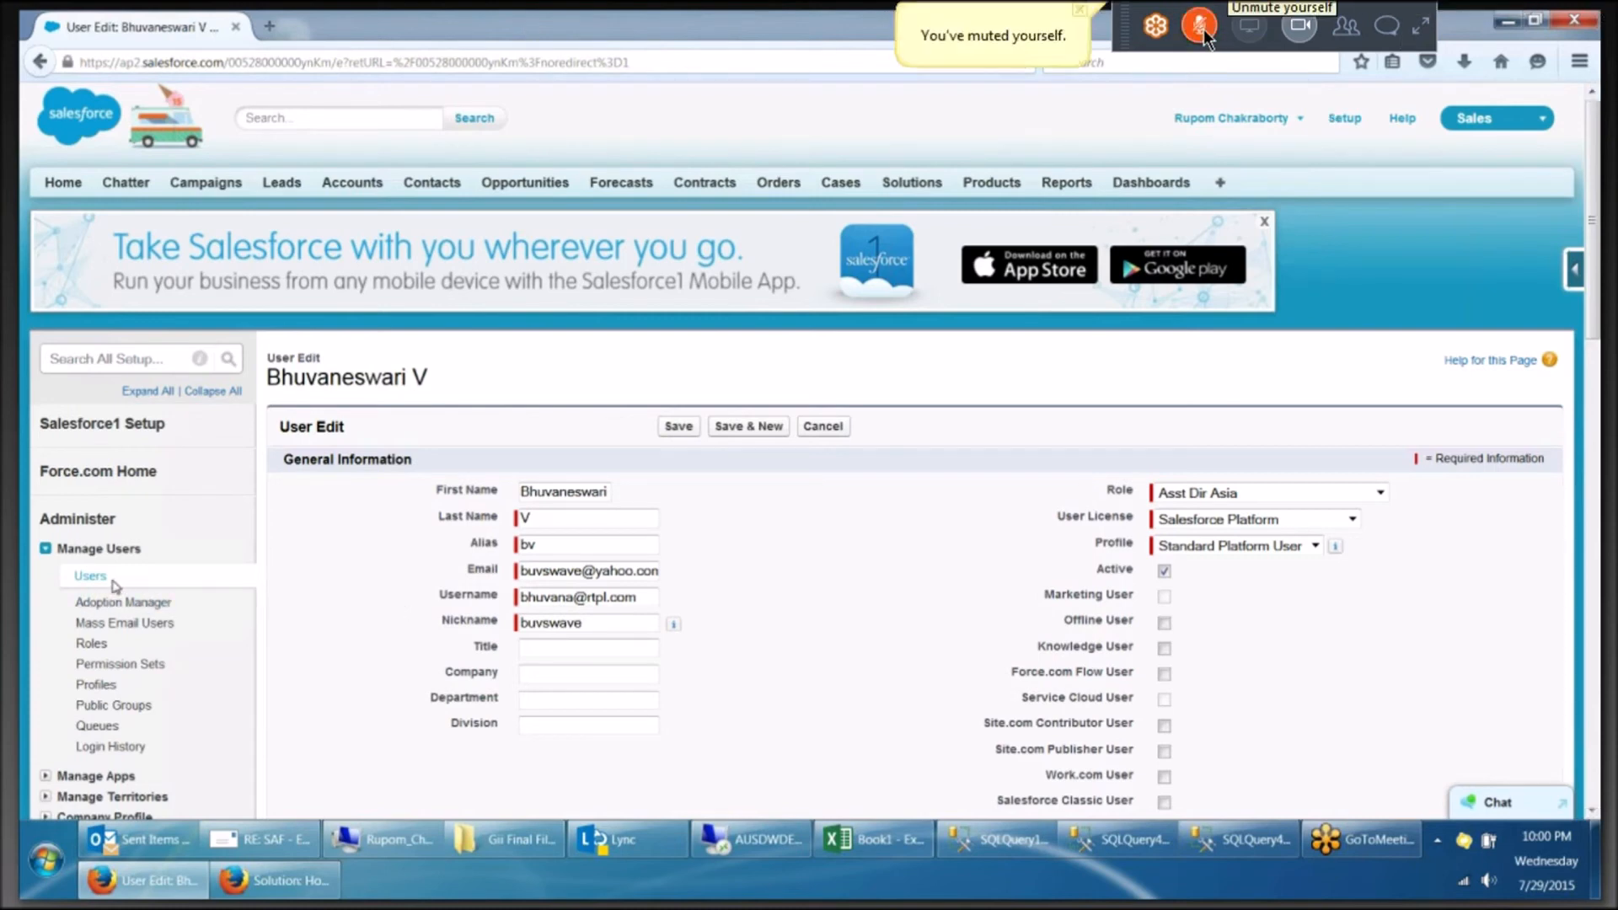
Find the custom profile Super User 99999 in the list of all profiles and open its detail page.
{"action": "left_click", "coordinate": [95, 684]}
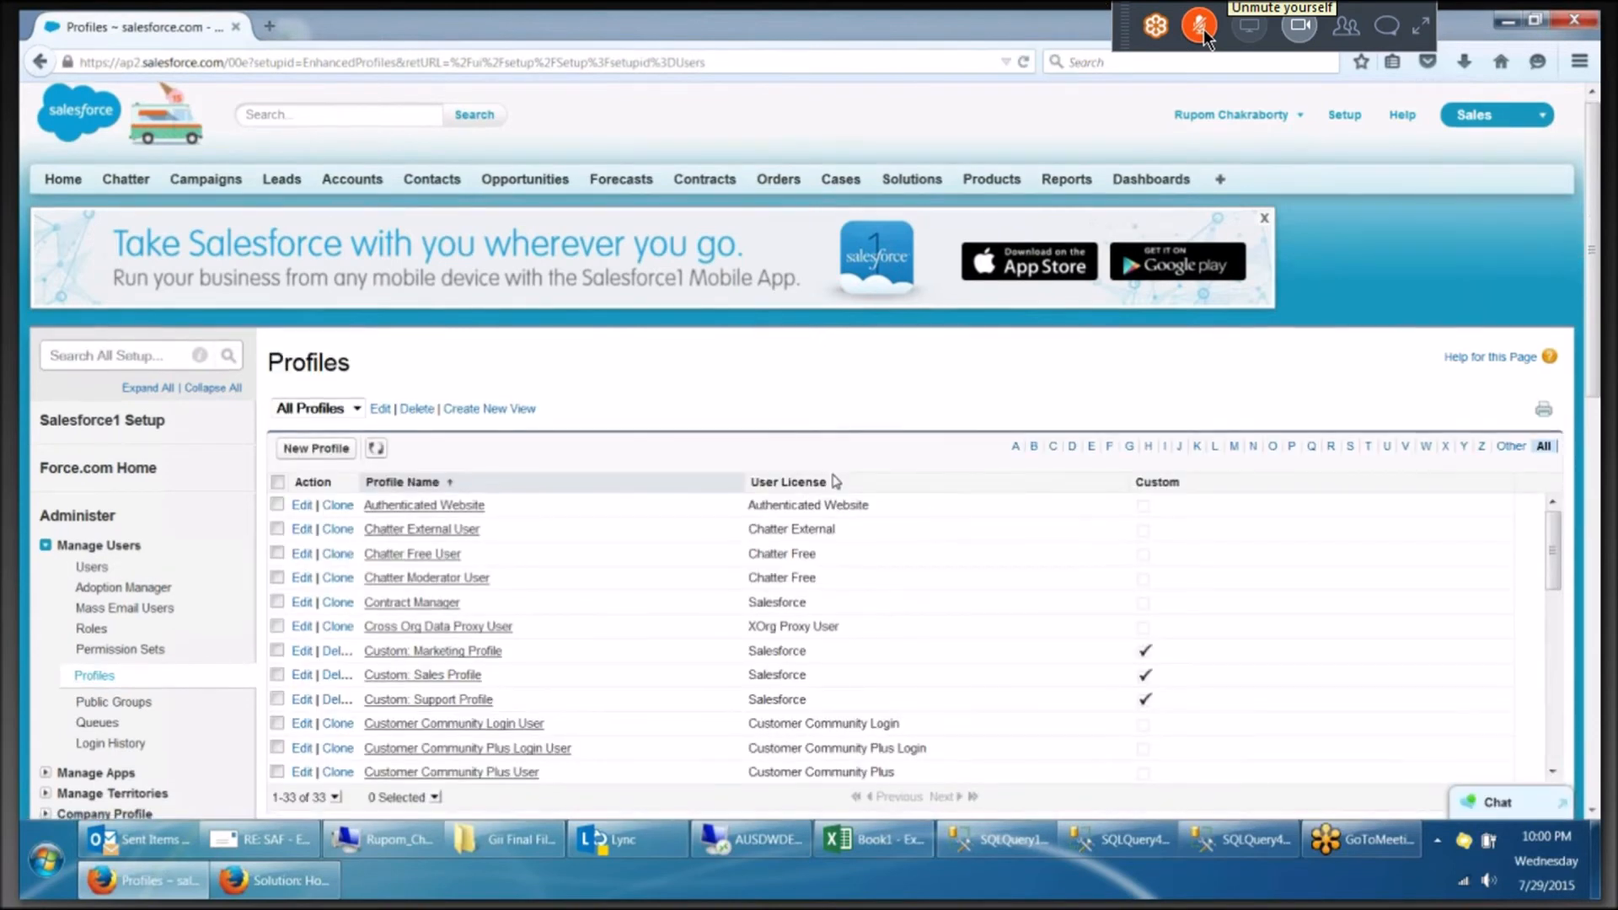
{"action": "scroll", "coordinate": [836, 482], "scroll_direction": "down", "scroll_amount": 4}
{"action": "left_click", "coordinate": [335, 459]}
{"action": "left_click", "coordinate": [332, 412]}
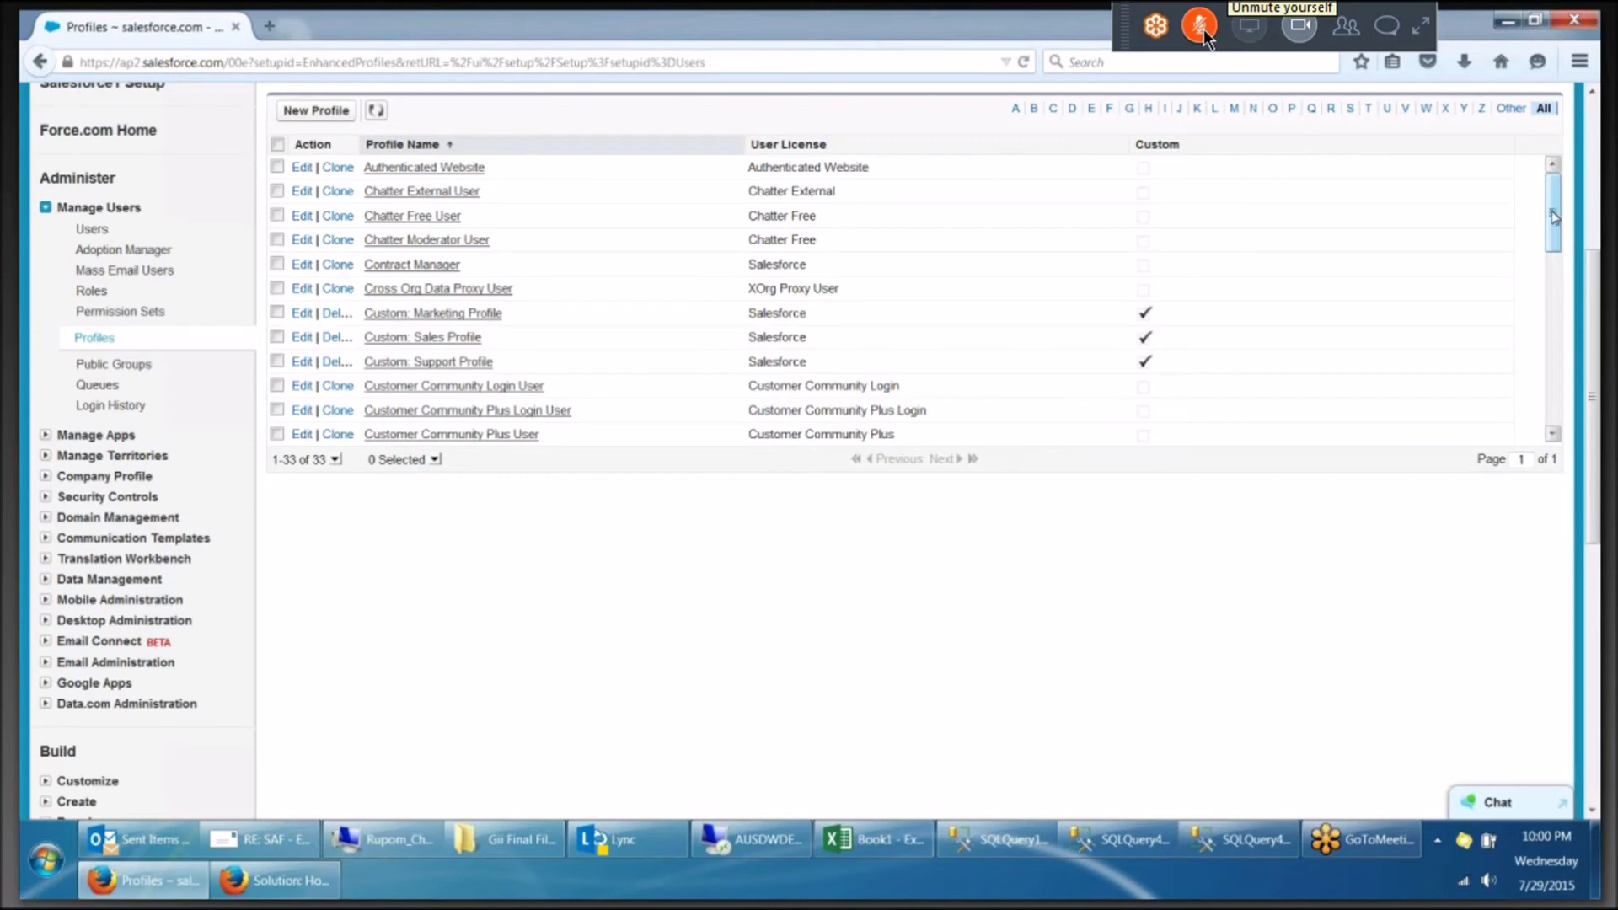
{"action": "left_click_drag", "start_coordinate": [1555, 208], "coordinate": [1533, 339]}
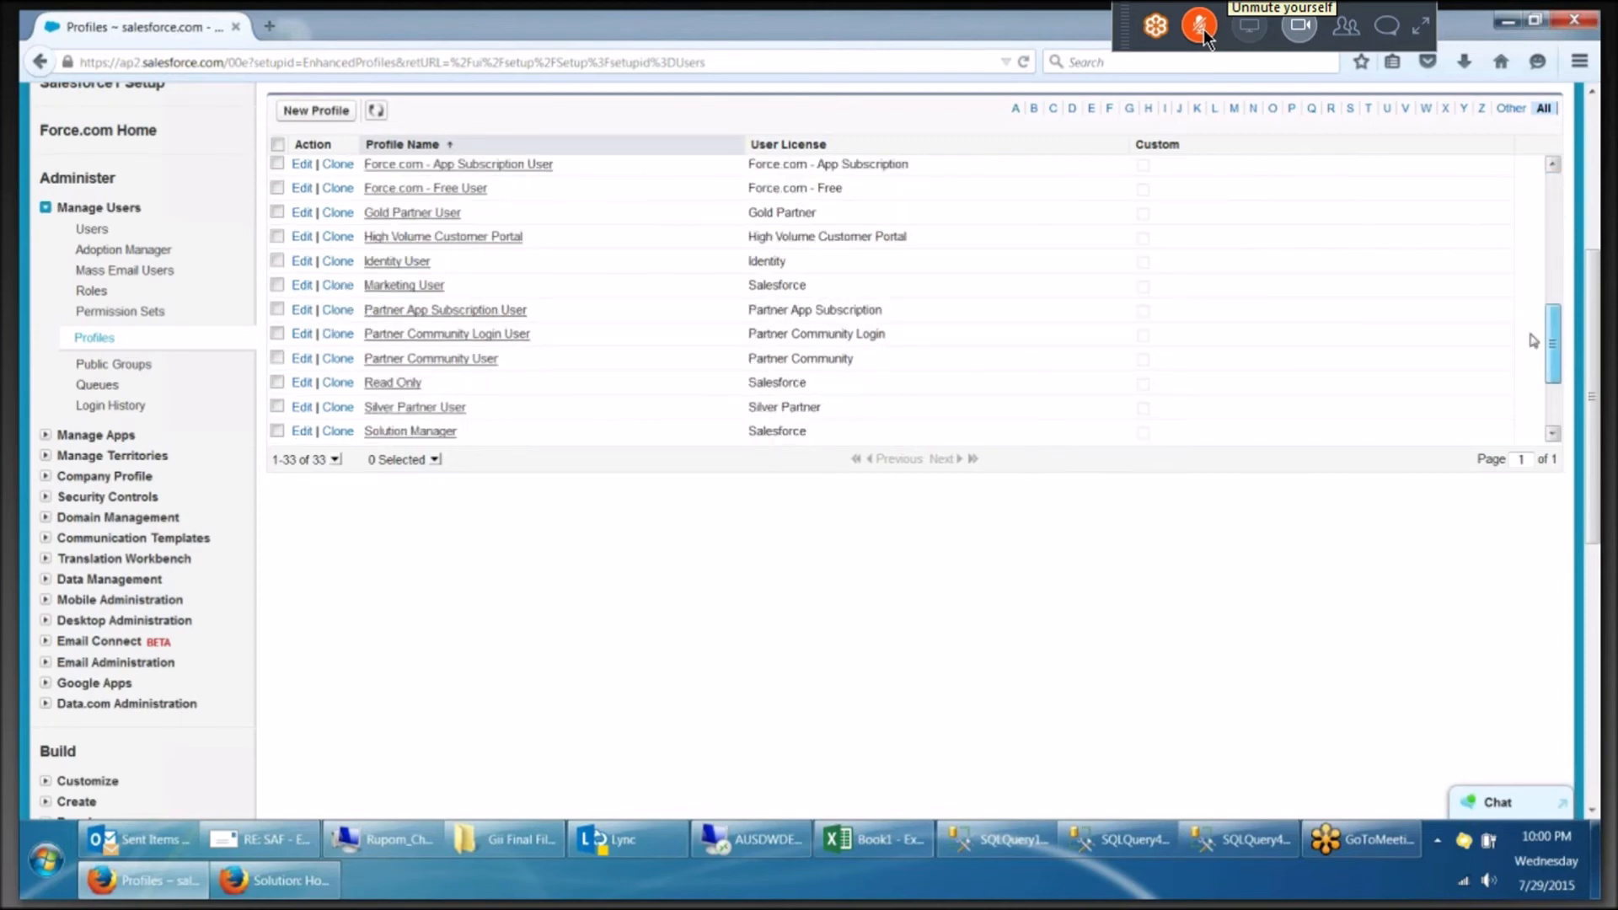
{"action": "left_click_drag", "start_coordinate": [1533, 339], "coordinate": [1064, 419]}
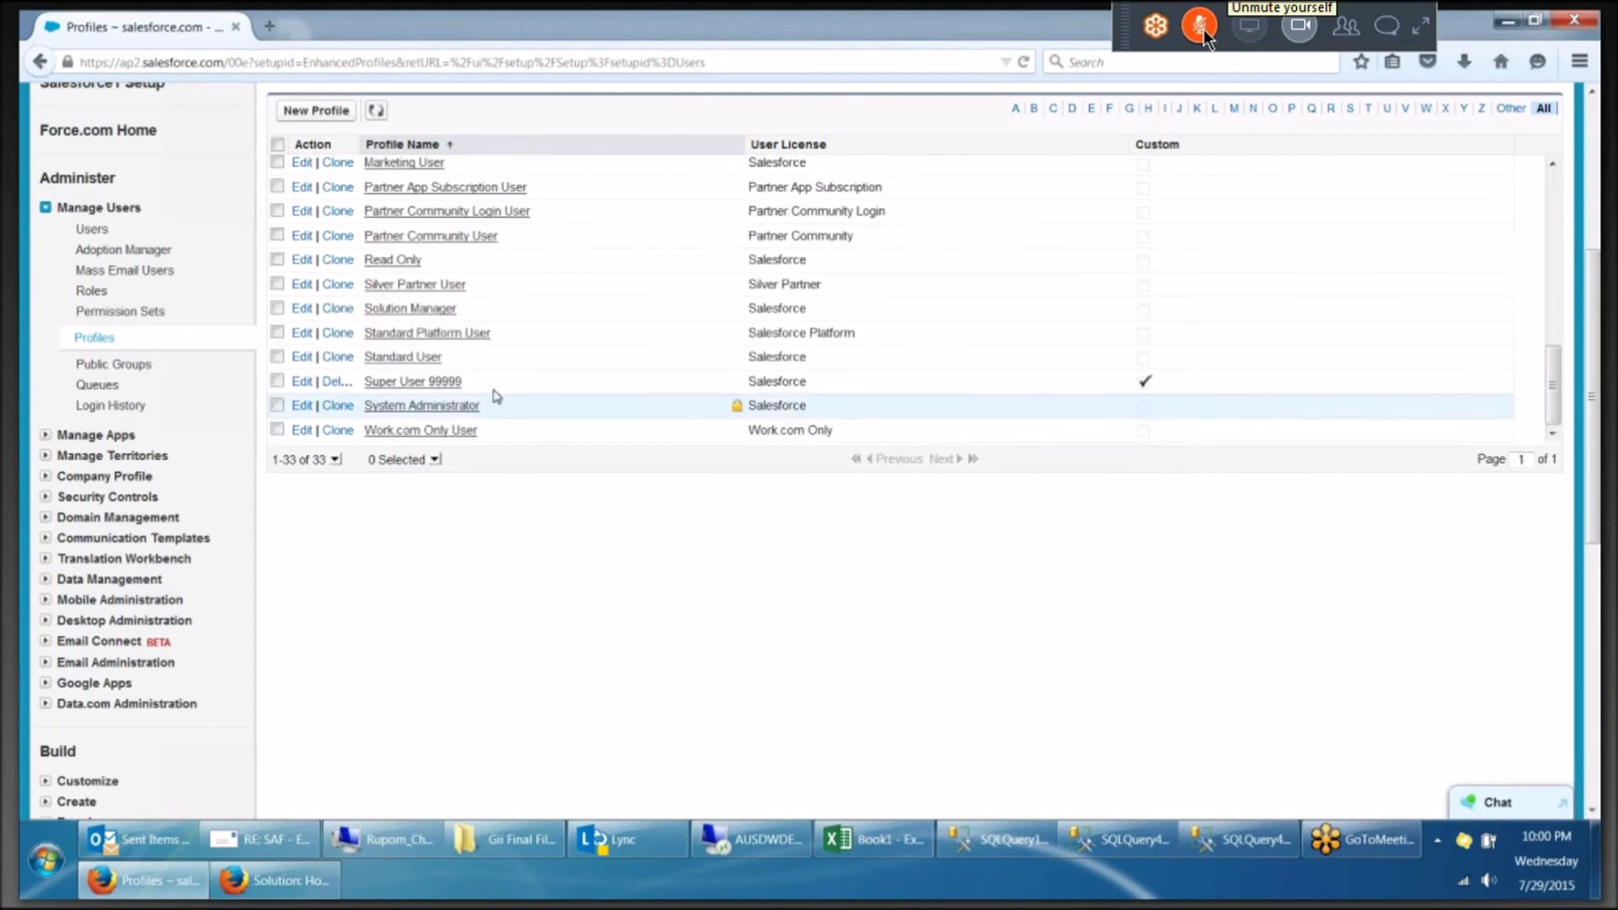
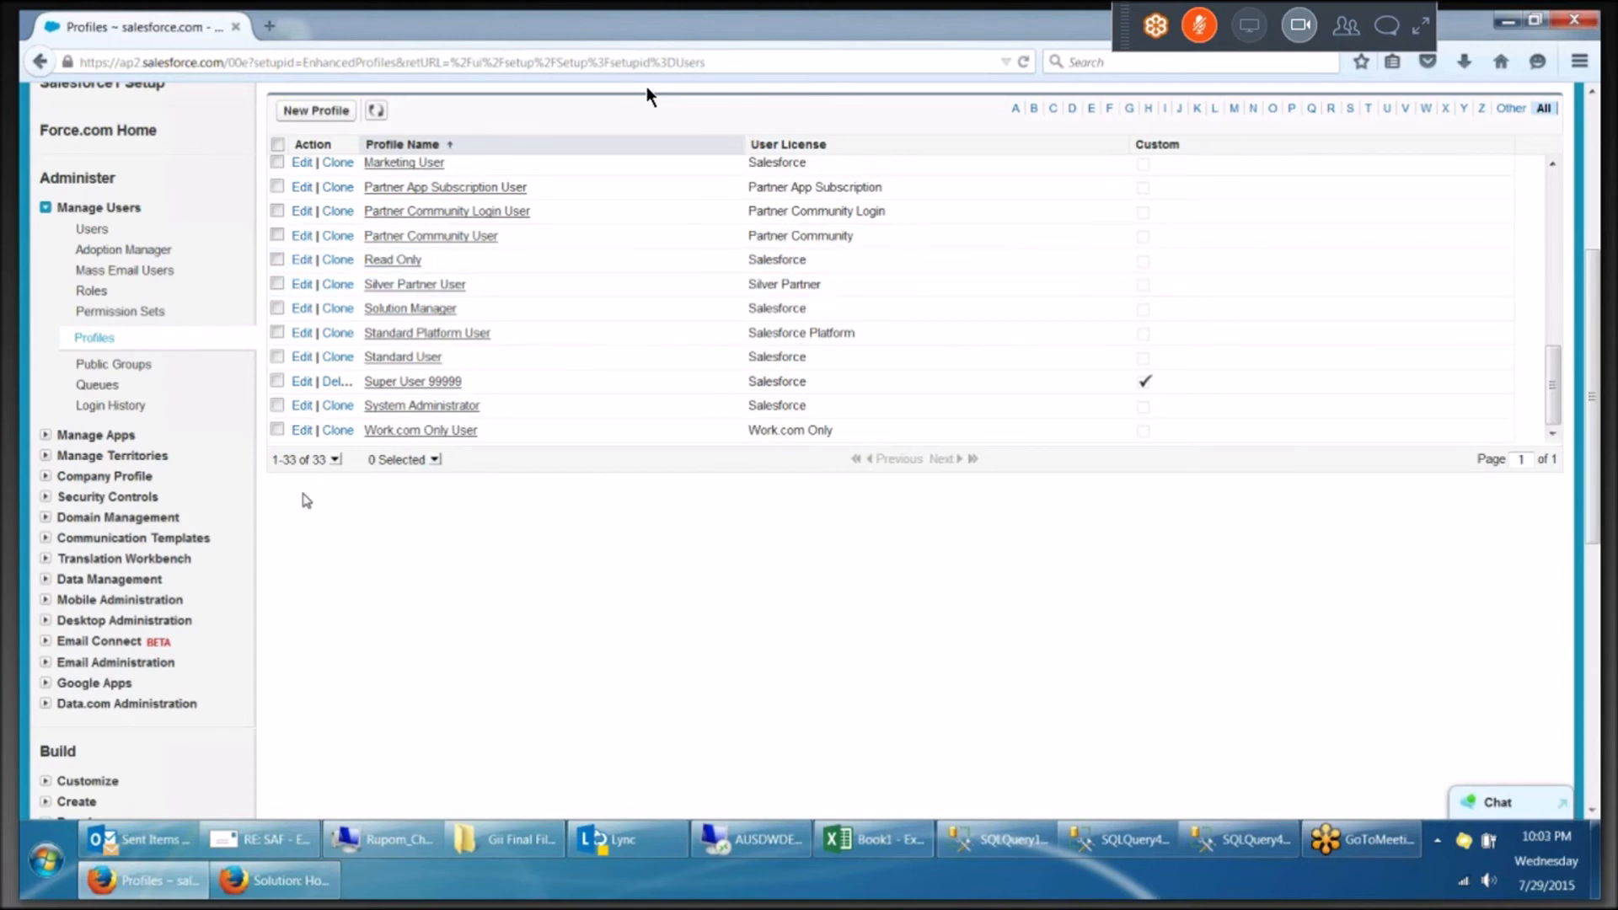
{"action": "left_click", "coordinate": [412, 381]}
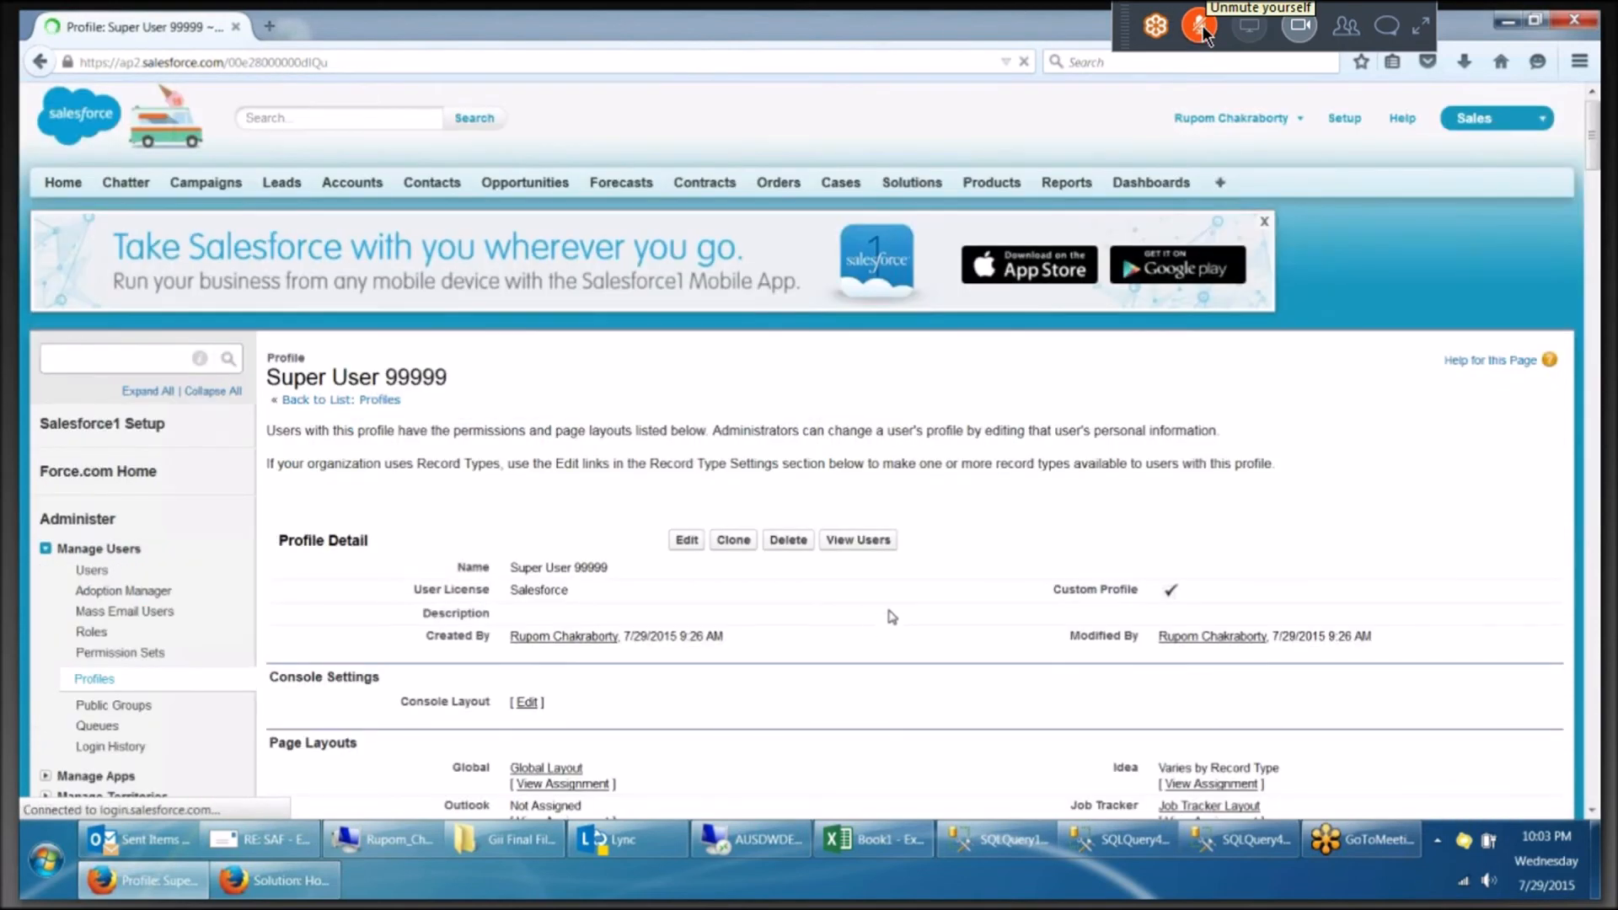
{"action": "scroll", "coordinate": [891, 617], "scroll_direction": "down", "scroll_amount": 3}
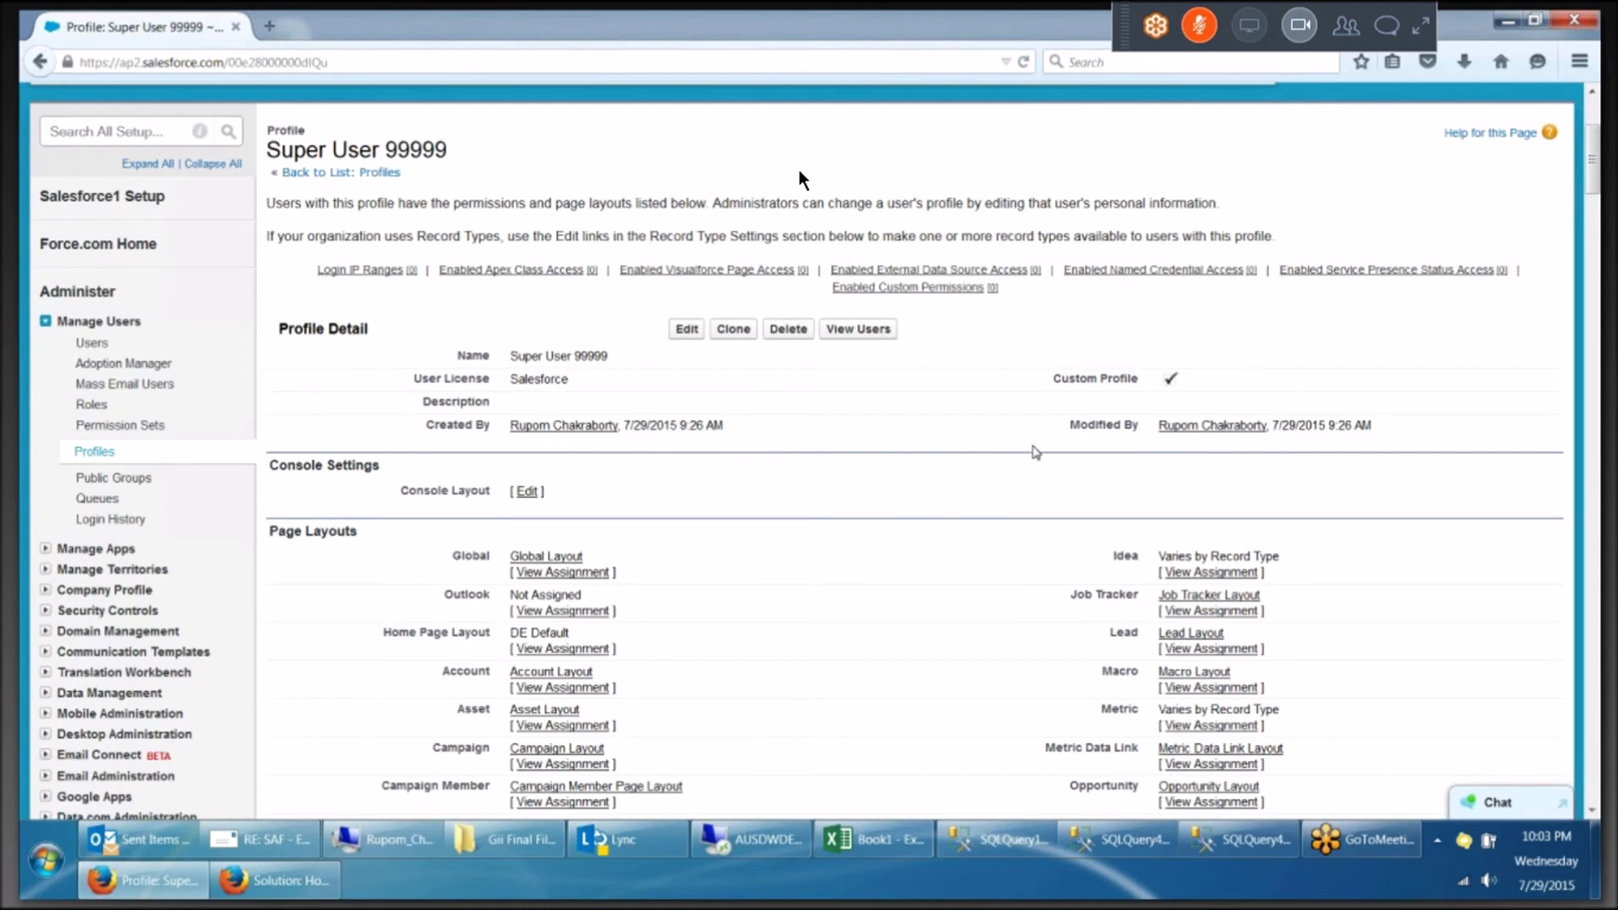
Review the custom profile's page layouts, custom app settings and administrative permissions on its detail page.
{"action": "scroll", "coordinate": [800, 174], "scroll_direction": "down", "scroll_amount": 1}
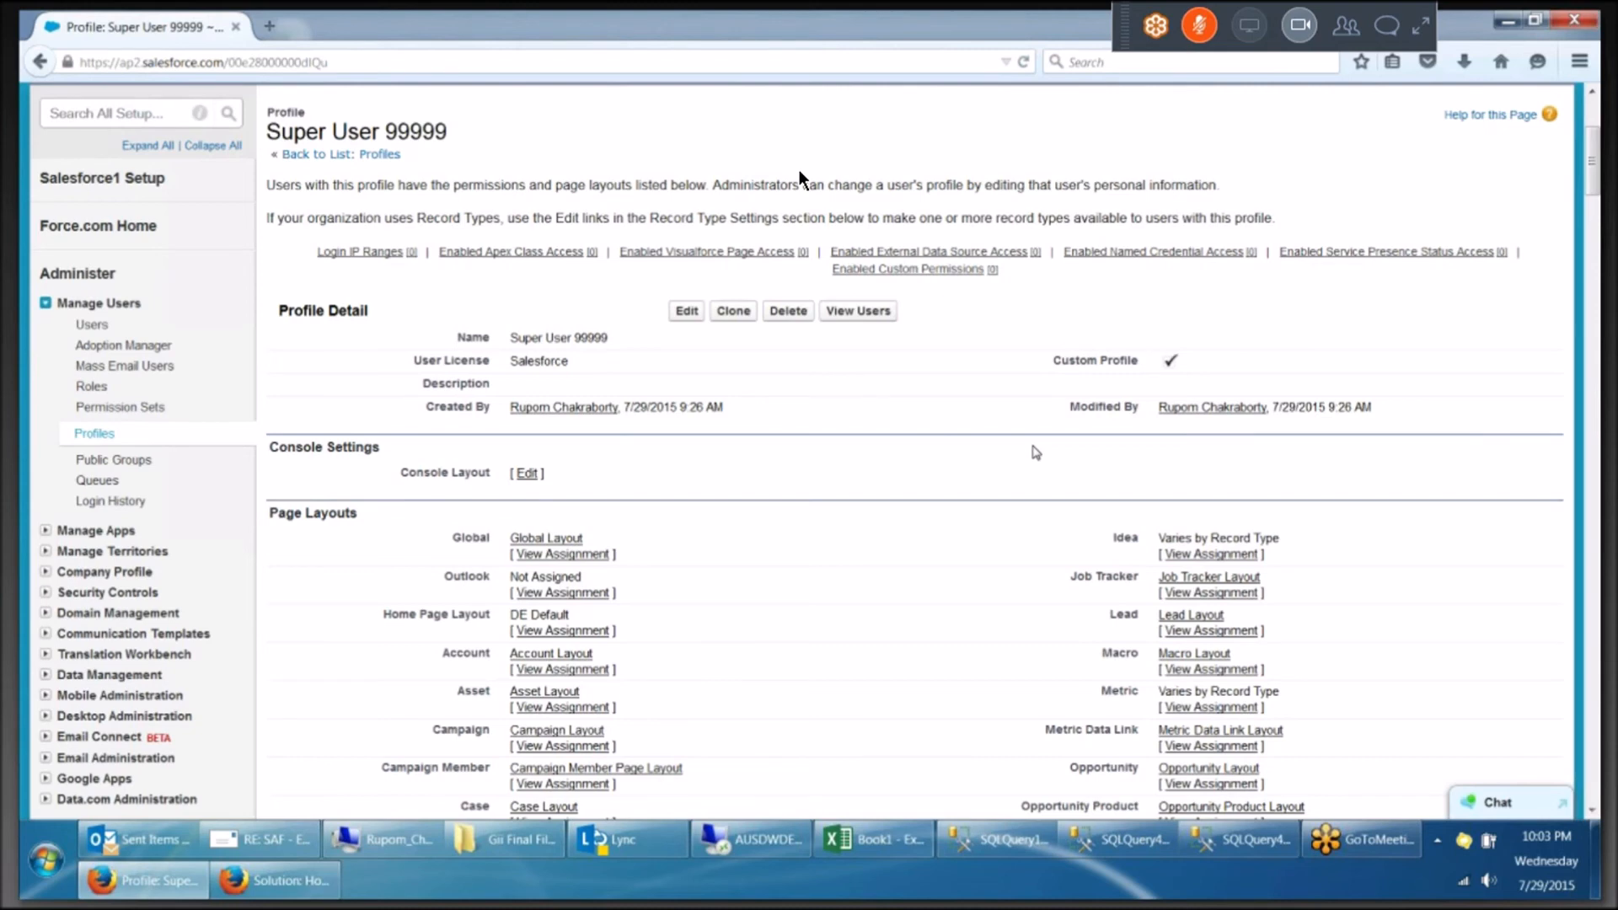
{"action": "scroll", "coordinate": [800, 175], "scroll_direction": "down", "scroll_amount": 4}
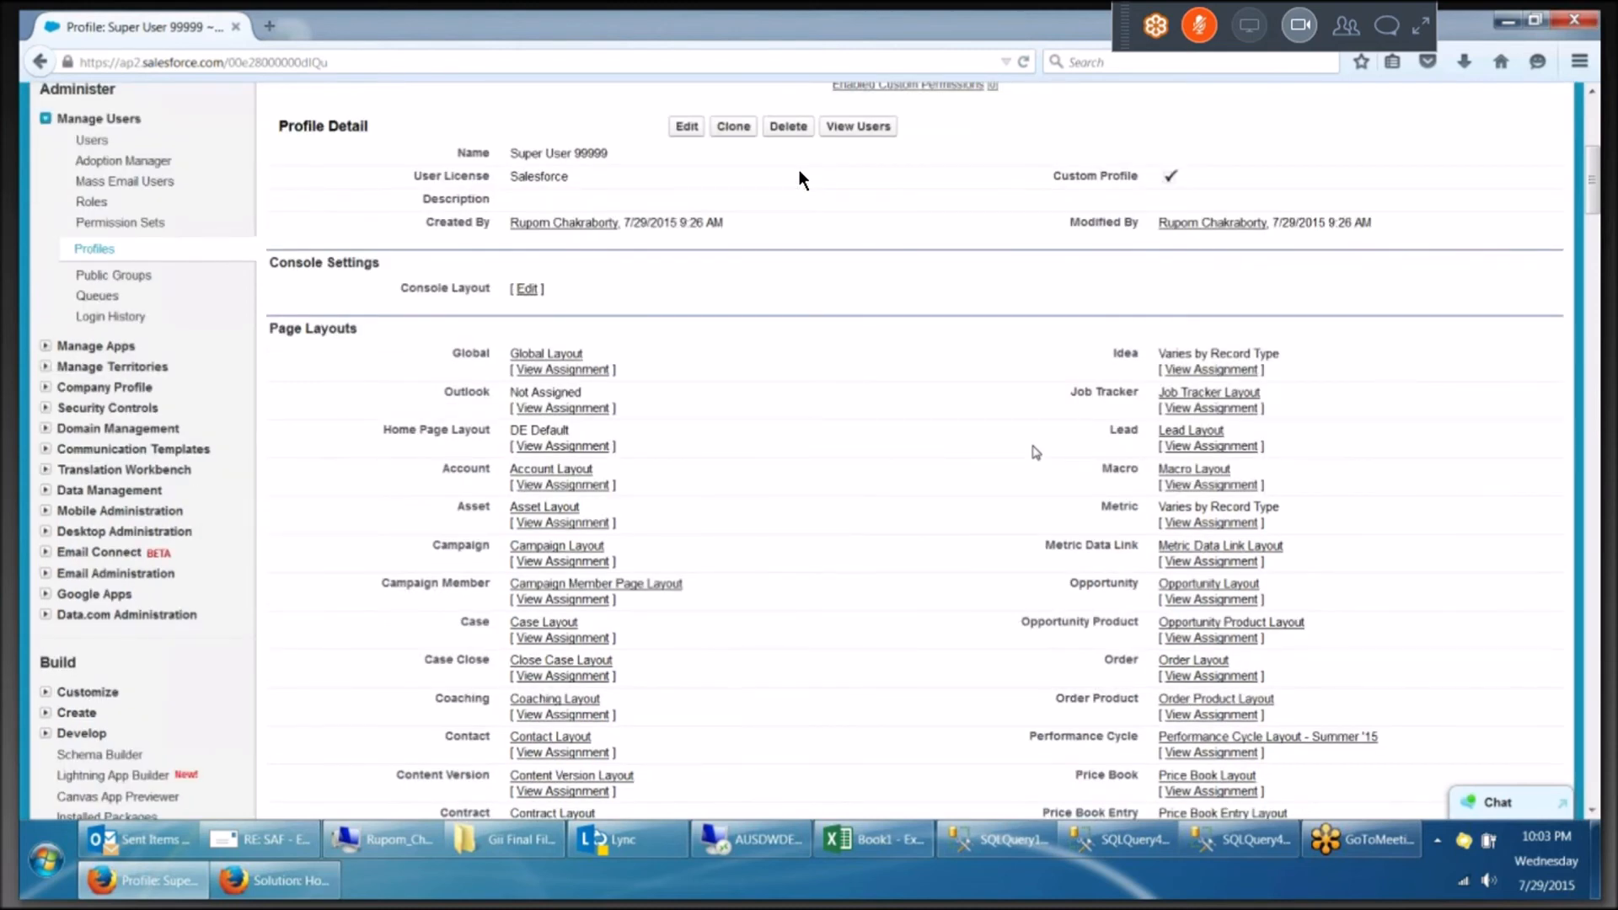
{"action": "scroll", "coordinate": [799, 172], "scroll_direction": "down", "scroll_amount": 20}
{"action": "scroll", "coordinate": [800, 174], "scroll_direction": "up", "scroll_amount": 4}
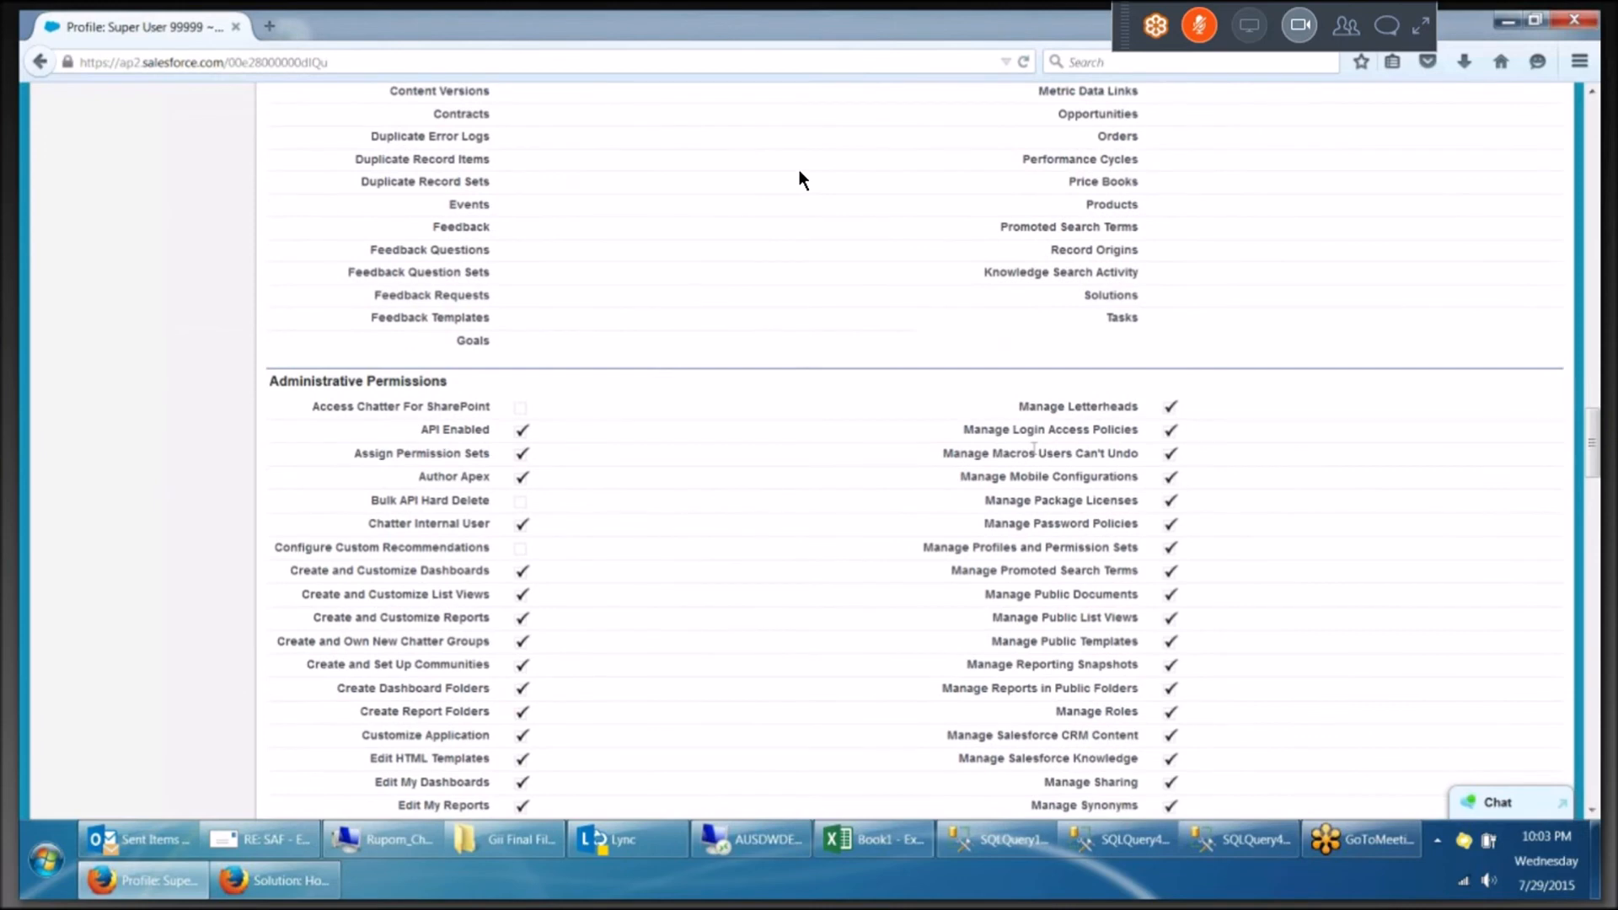
{"action": "scroll", "coordinate": [799, 173], "scroll_direction": "down", "scroll_amount": 2}
{"action": "scroll", "coordinate": [800, 178], "scroll_direction": "down", "scroll_amount": 5}
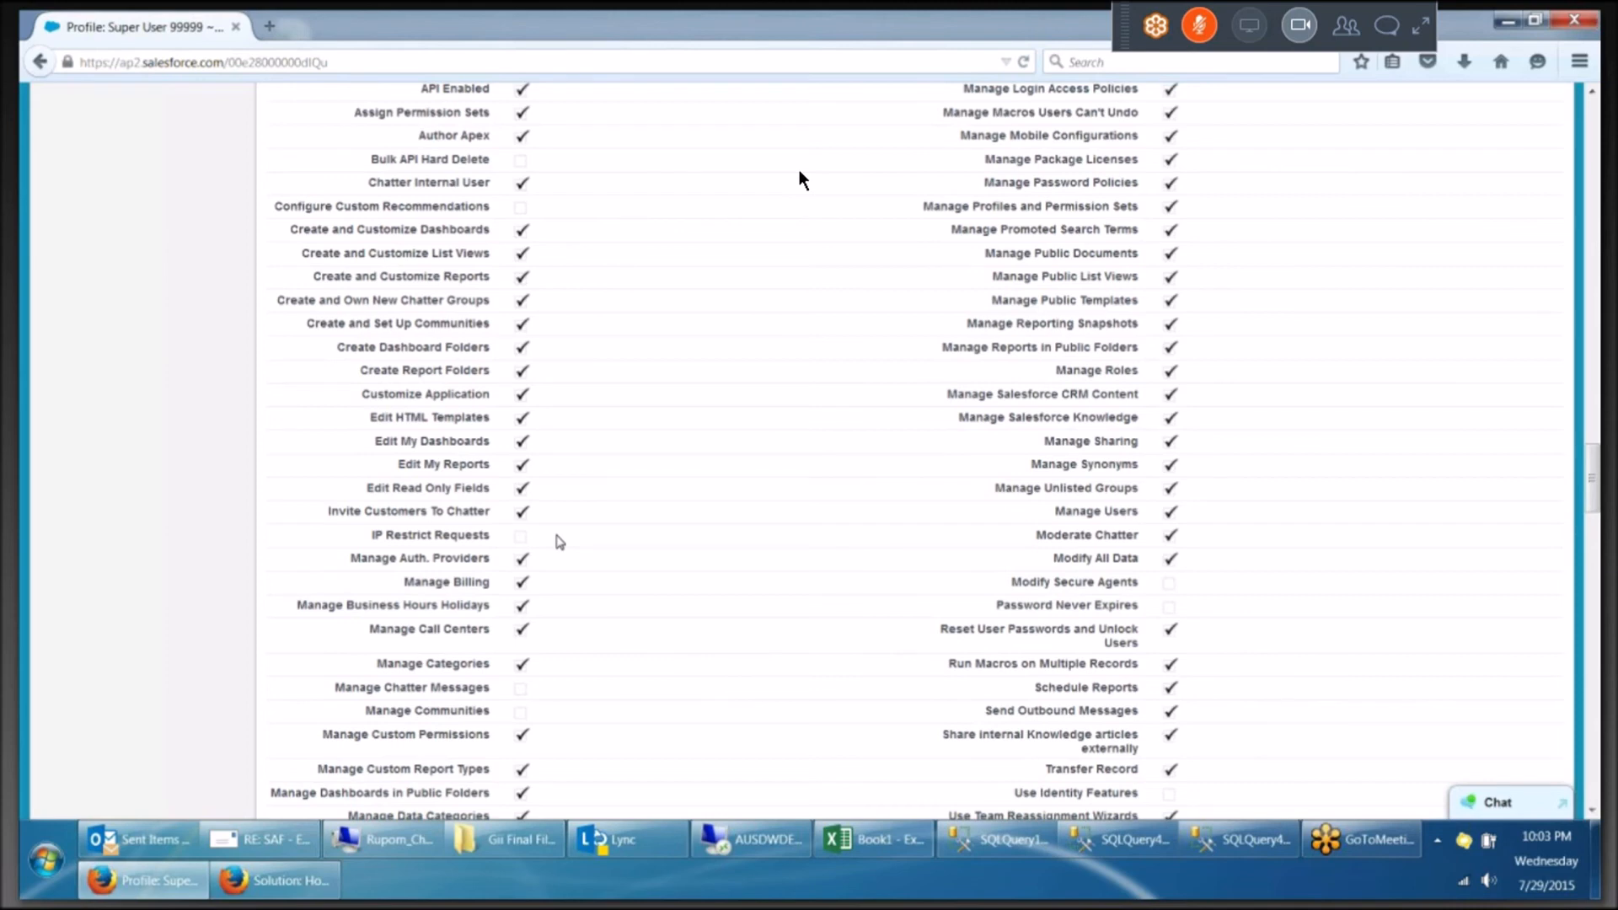
{"action": "scroll", "coordinate": [800, 175], "scroll_direction": "up", "scroll_amount": 2}
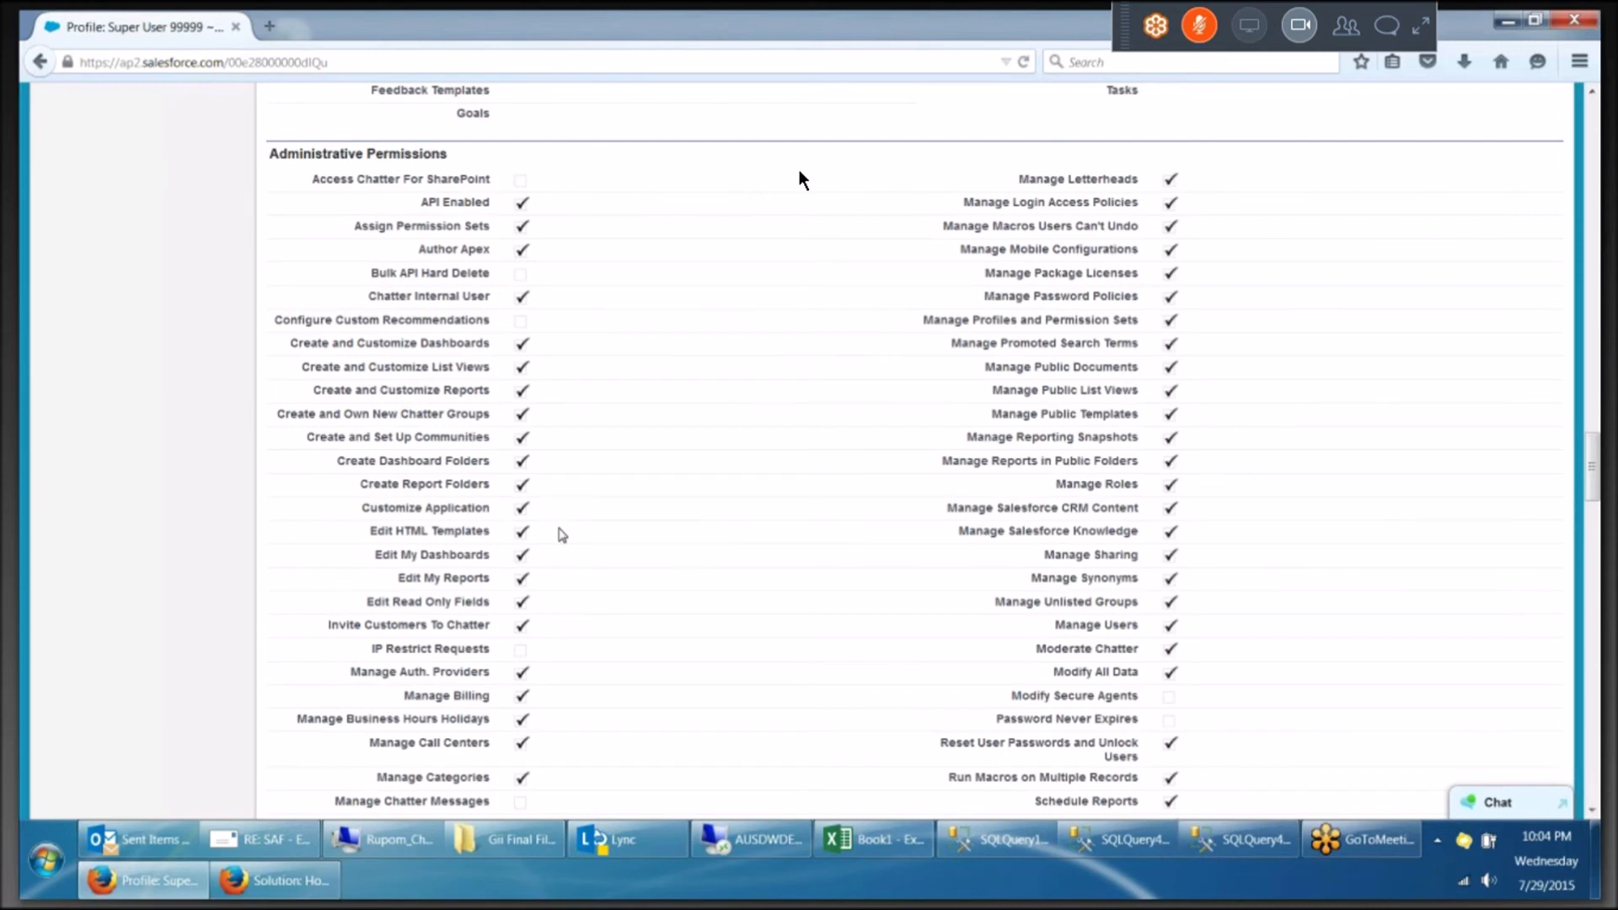
{"action": "scroll", "coordinate": [800, 179], "scroll_direction": "up", "scroll_amount": 1}
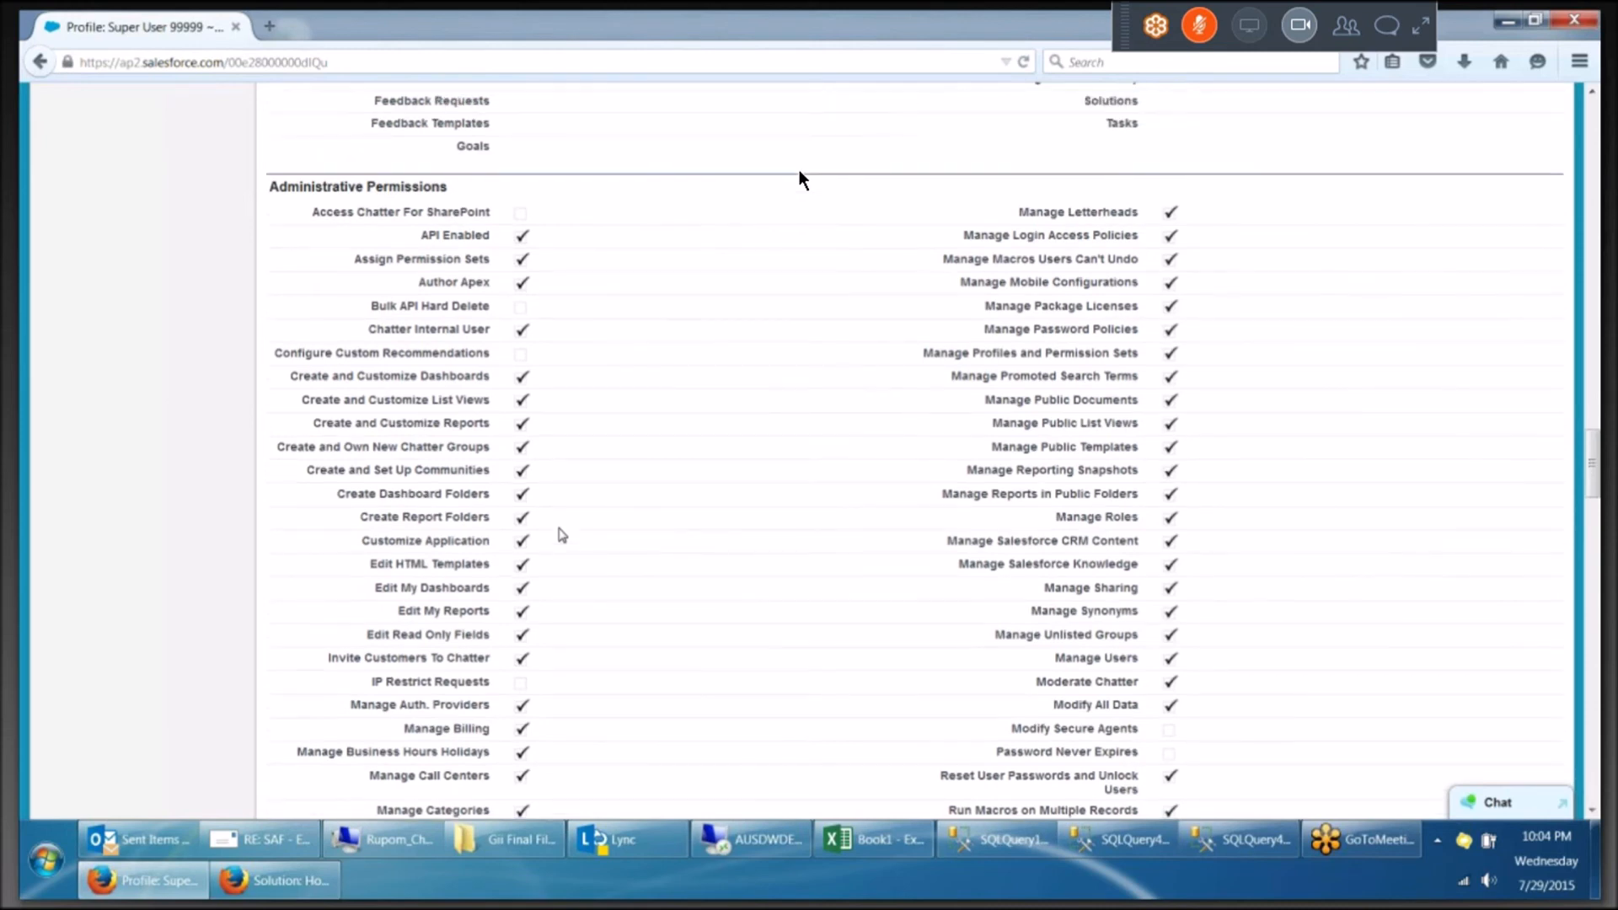
{"action": "scroll", "coordinate": [800, 179], "scroll_direction": "up", "scroll_amount": 15}
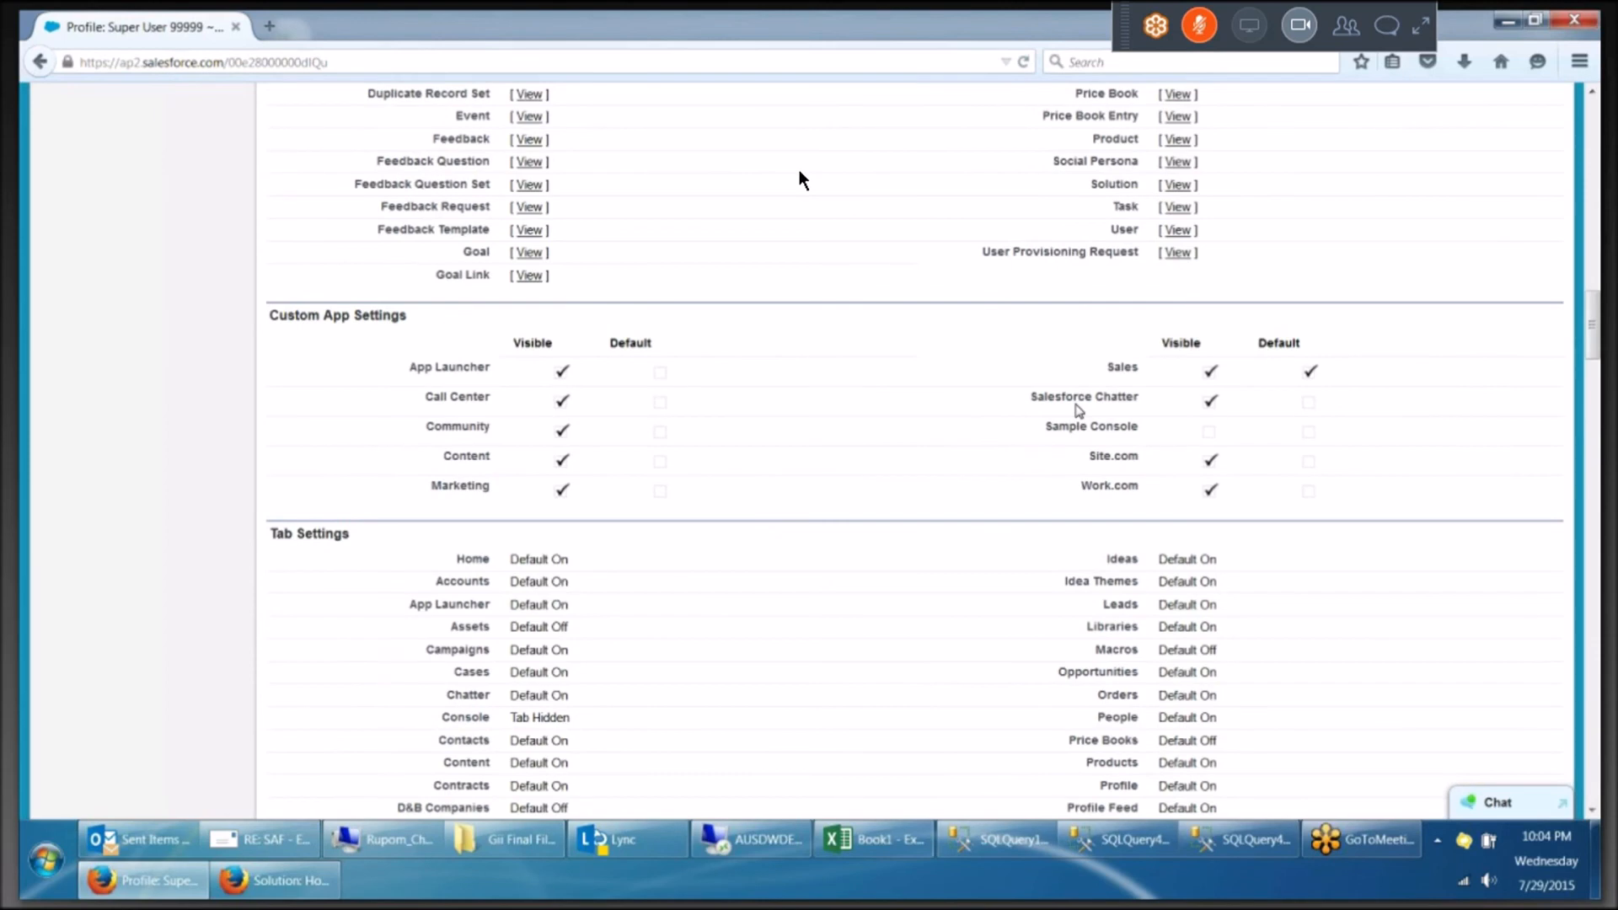
{"action": "scroll", "coordinate": [799, 172], "scroll_direction": "up", "scroll_amount": 7}
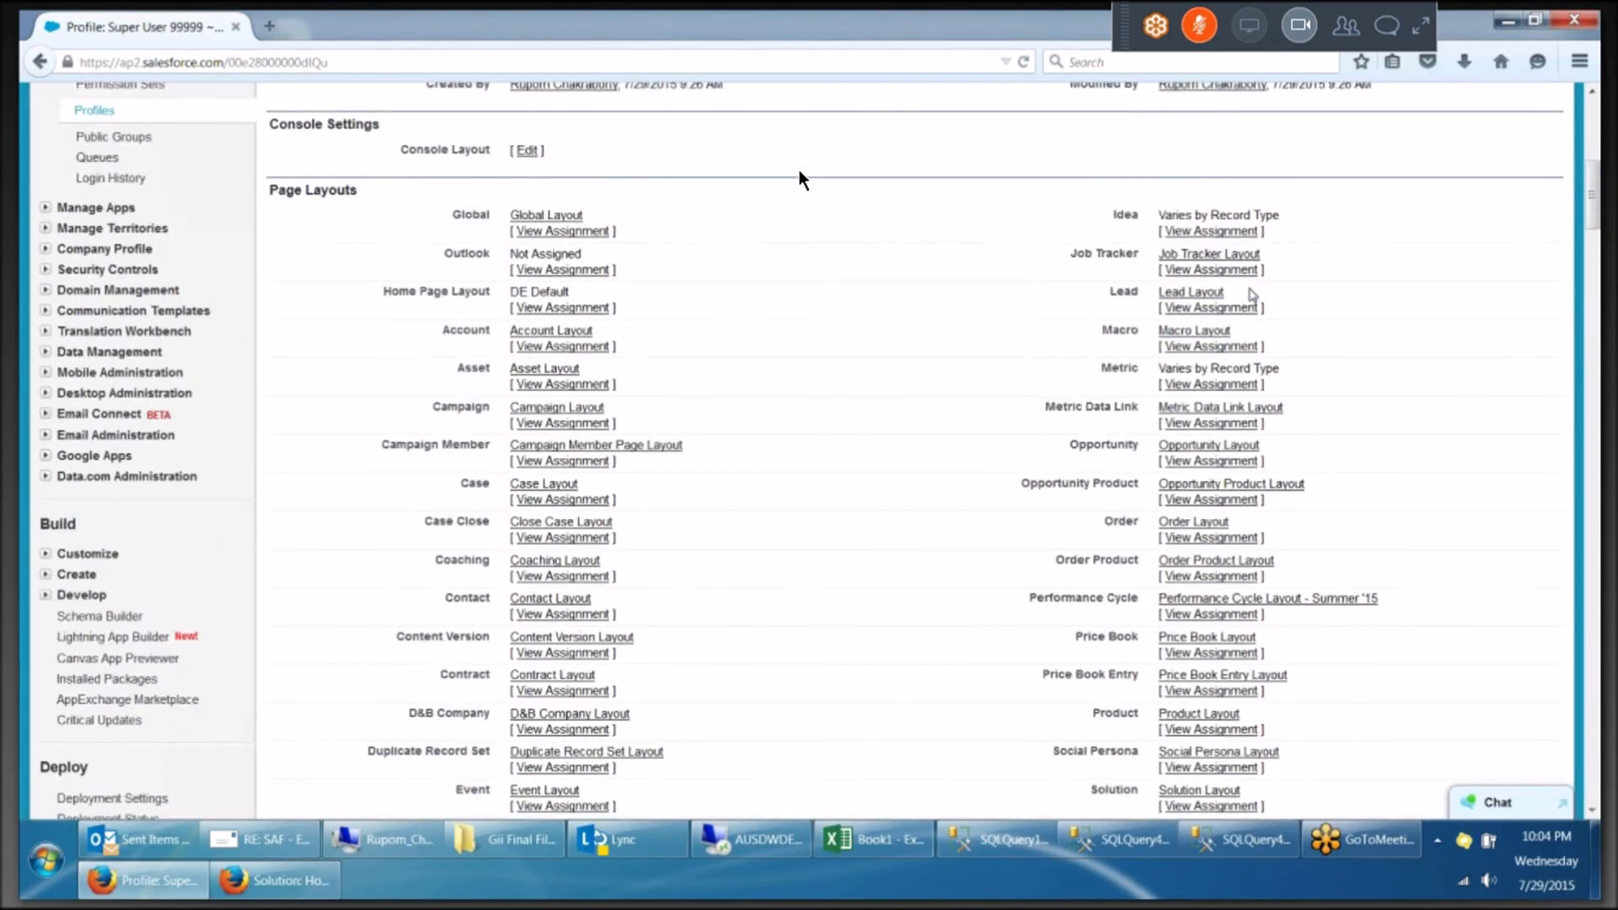
{"action": "scroll", "coordinate": [800, 172], "scroll_direction": "up", "scroll_amount": 1}
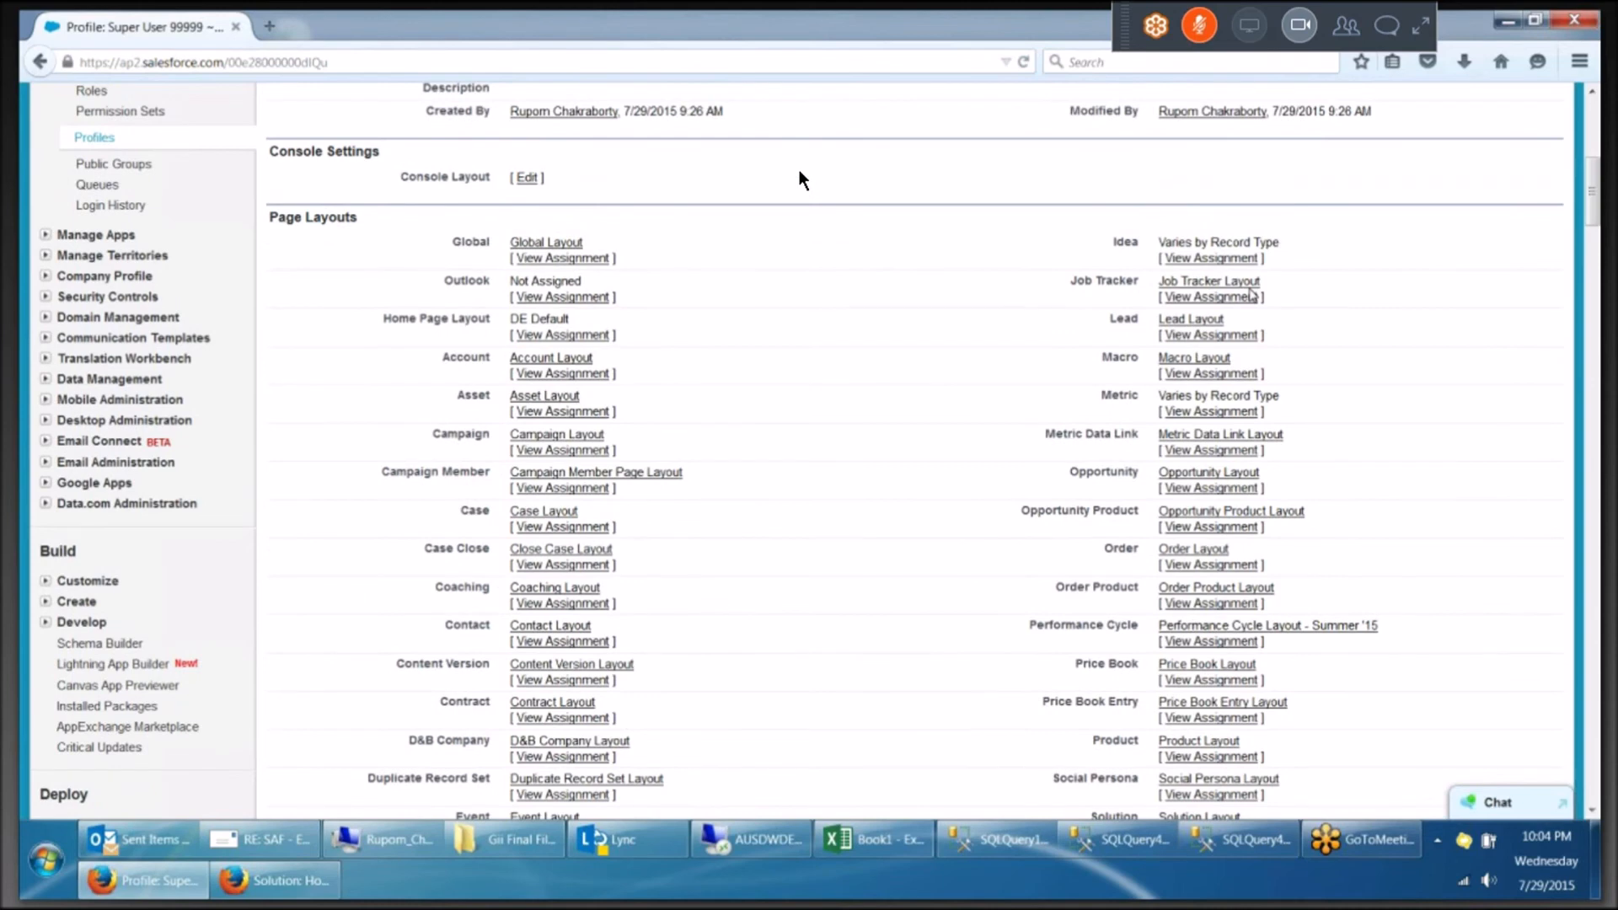
{"action": "scroll", "coordinate": [801, 178], "scroll_direction": "up", "scroll_amount": 4}
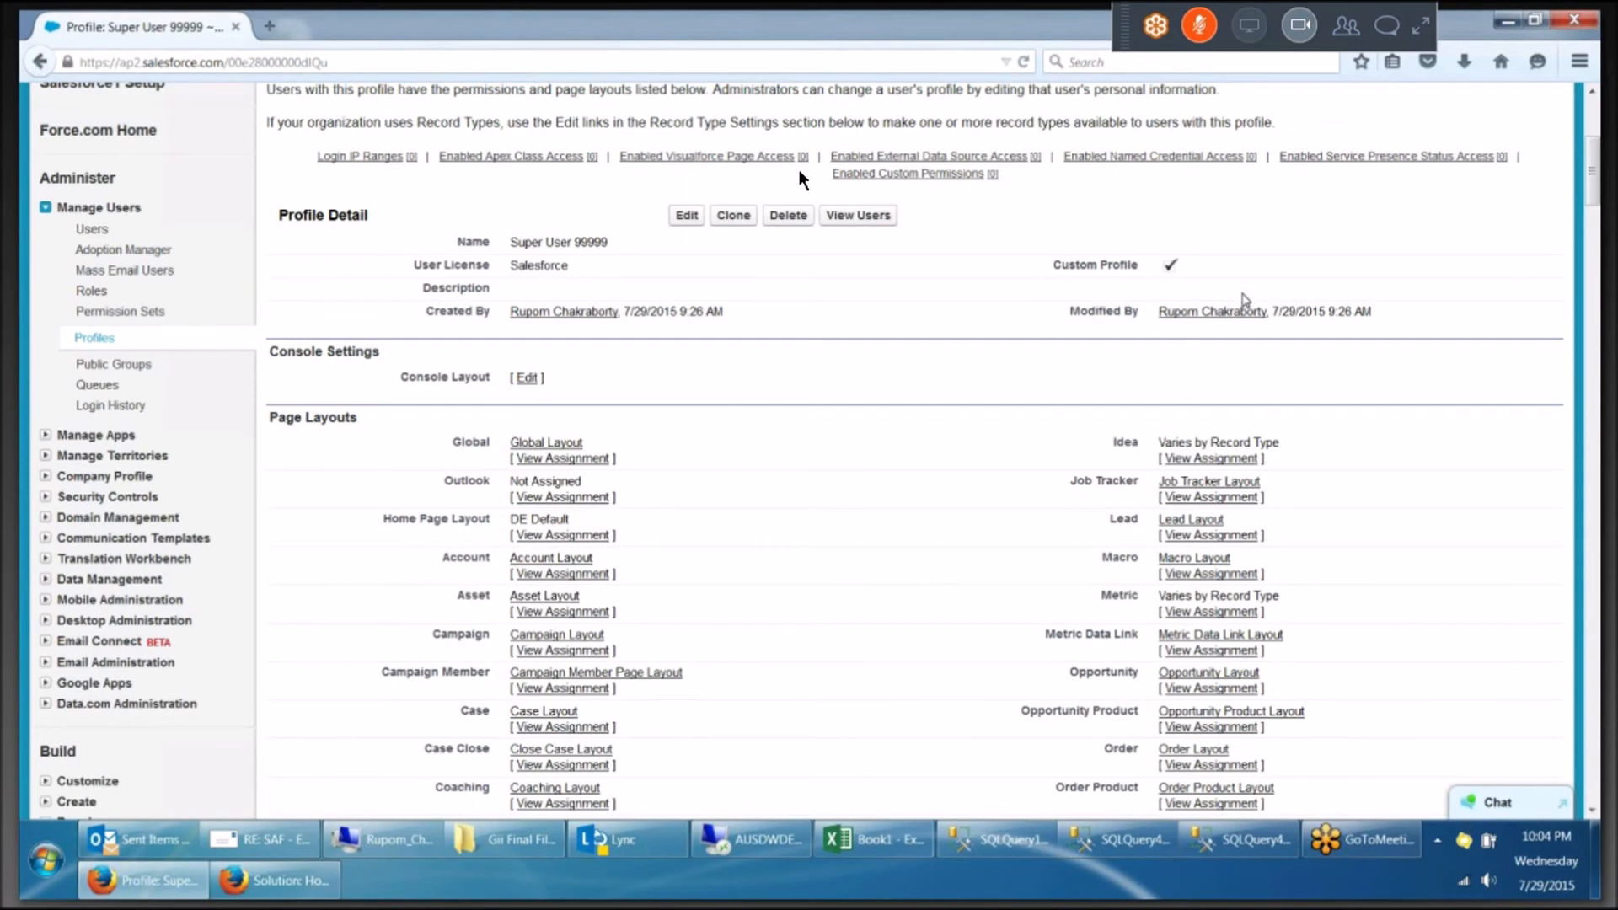
Examine the profile's administrative permissions again, including Manage Public Templates, and return to the profile details.
{"action": "scroll", "coordinate": [799, 169], "scroll_direction": "down", "scroll_amount": 1}
{"action": "scroll", "coordinate": [799, 169], "scroll_direction": "down", "scroll_amount": 4}
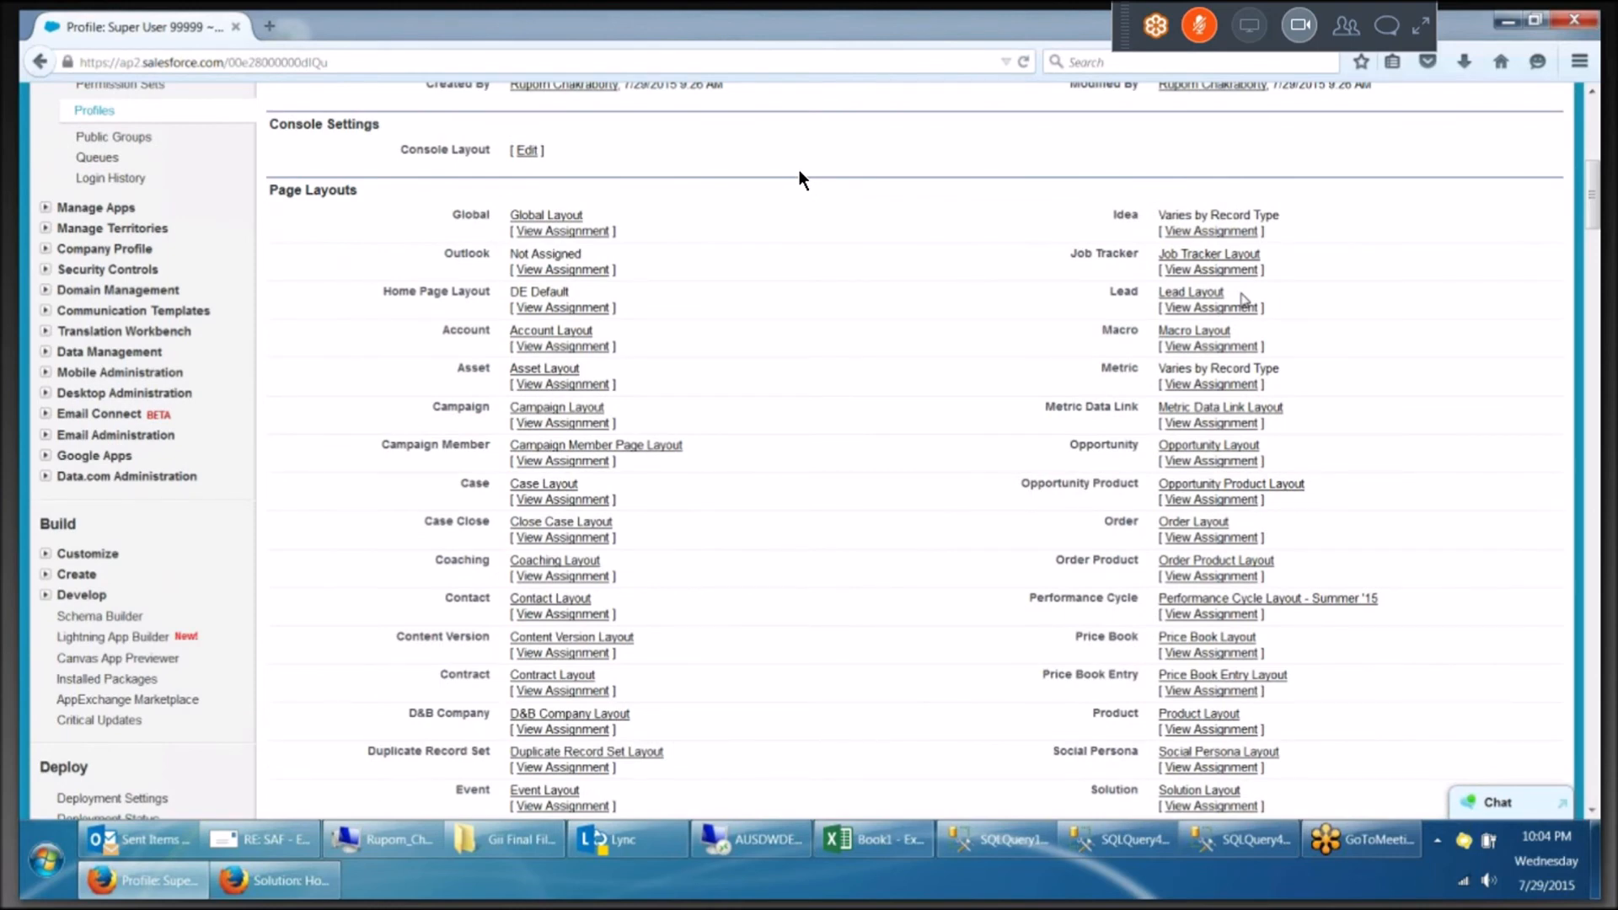
{"action": "scroll", "coordinate": [799, 179], "scroll_direction": "down", "scroll_amount": 1}
{"action": "scroll", "coordinate": [798, 177], "scroll_direction": "down", "scroll_amount": 7}
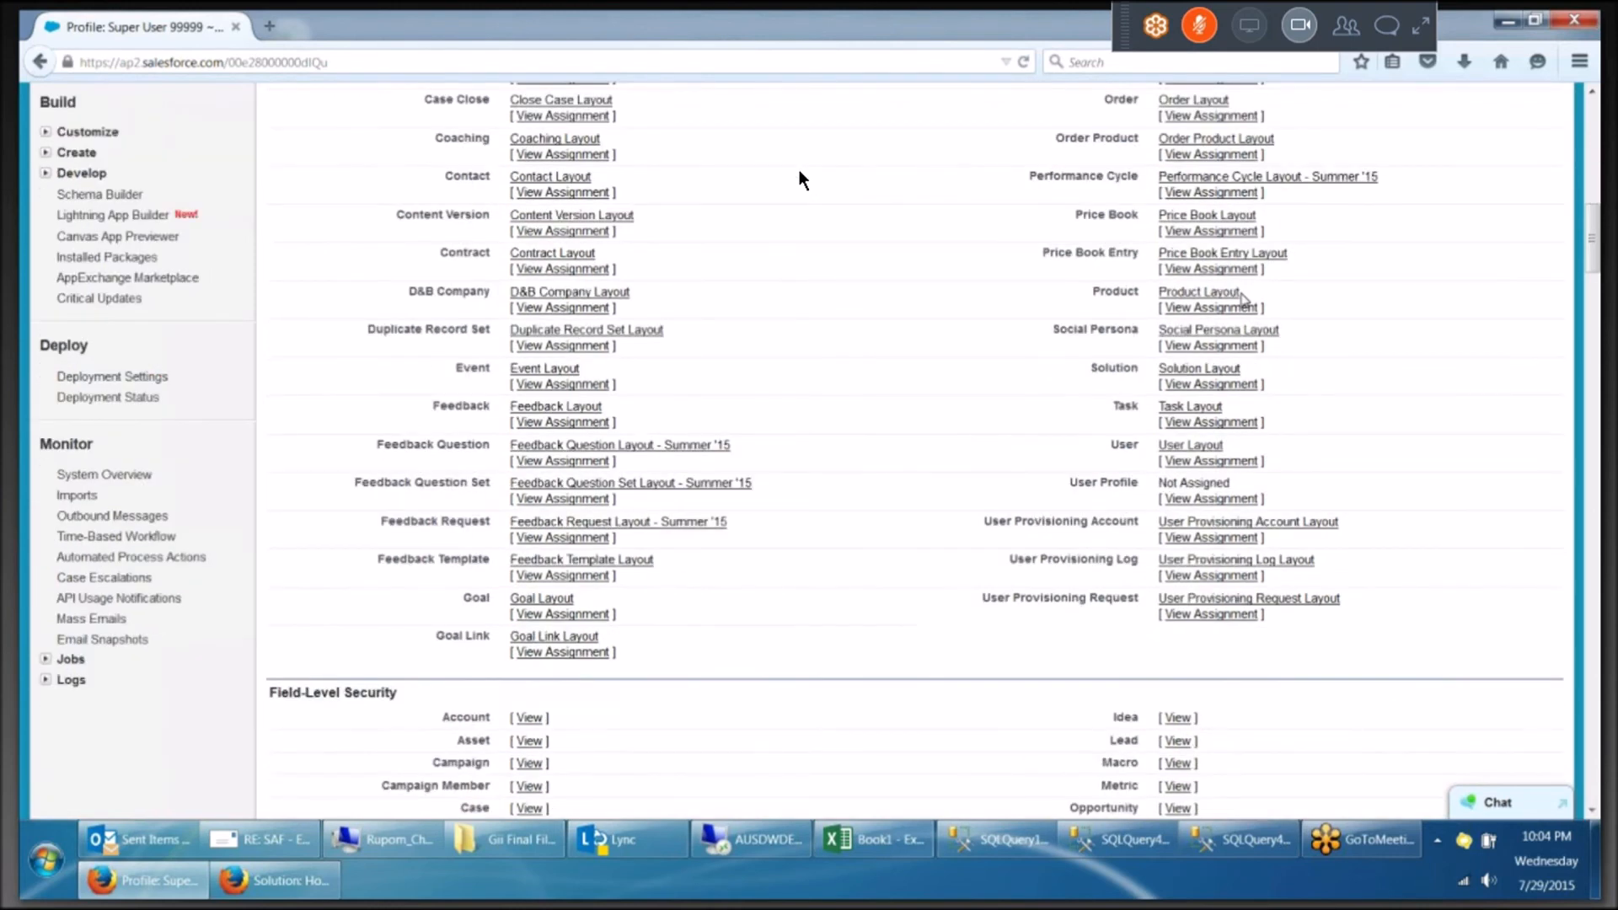
{"action": "scroll", "coordinate": [799, 176], "scroll_direction": "down", "scroll_amount": 8}
{"action": "scroll", "coordinate": [799, 173], "scroll_direction": "down", "scroll_amount": 15}
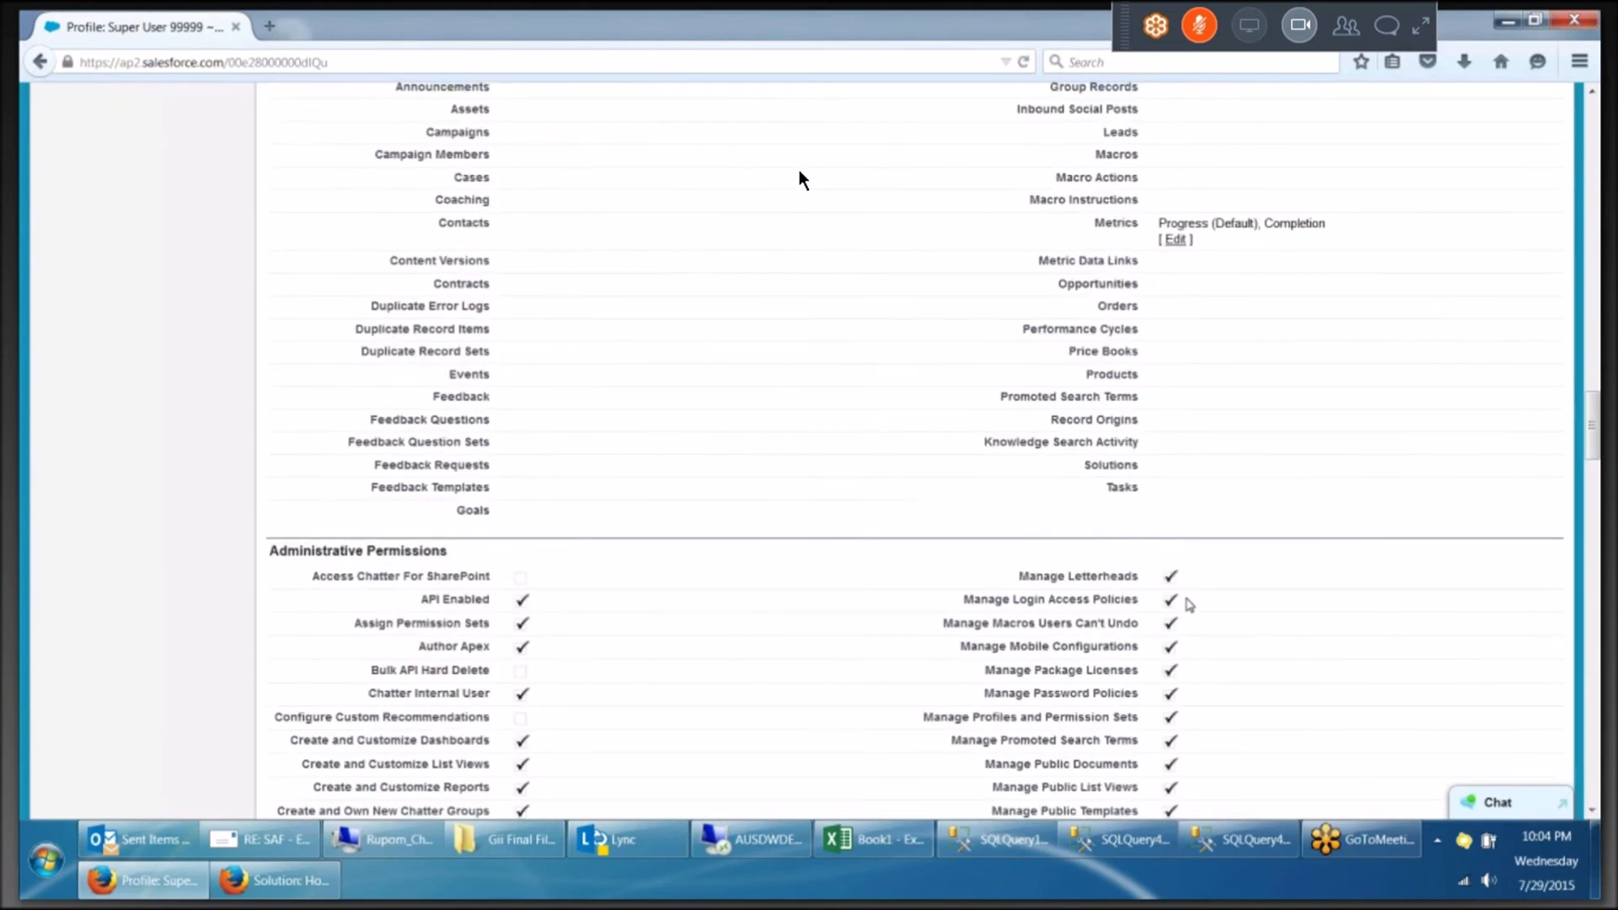
{"action": "scroll", "coordinate": [799, 173], "scroll_direction": "down", "scroll_amount": 5}
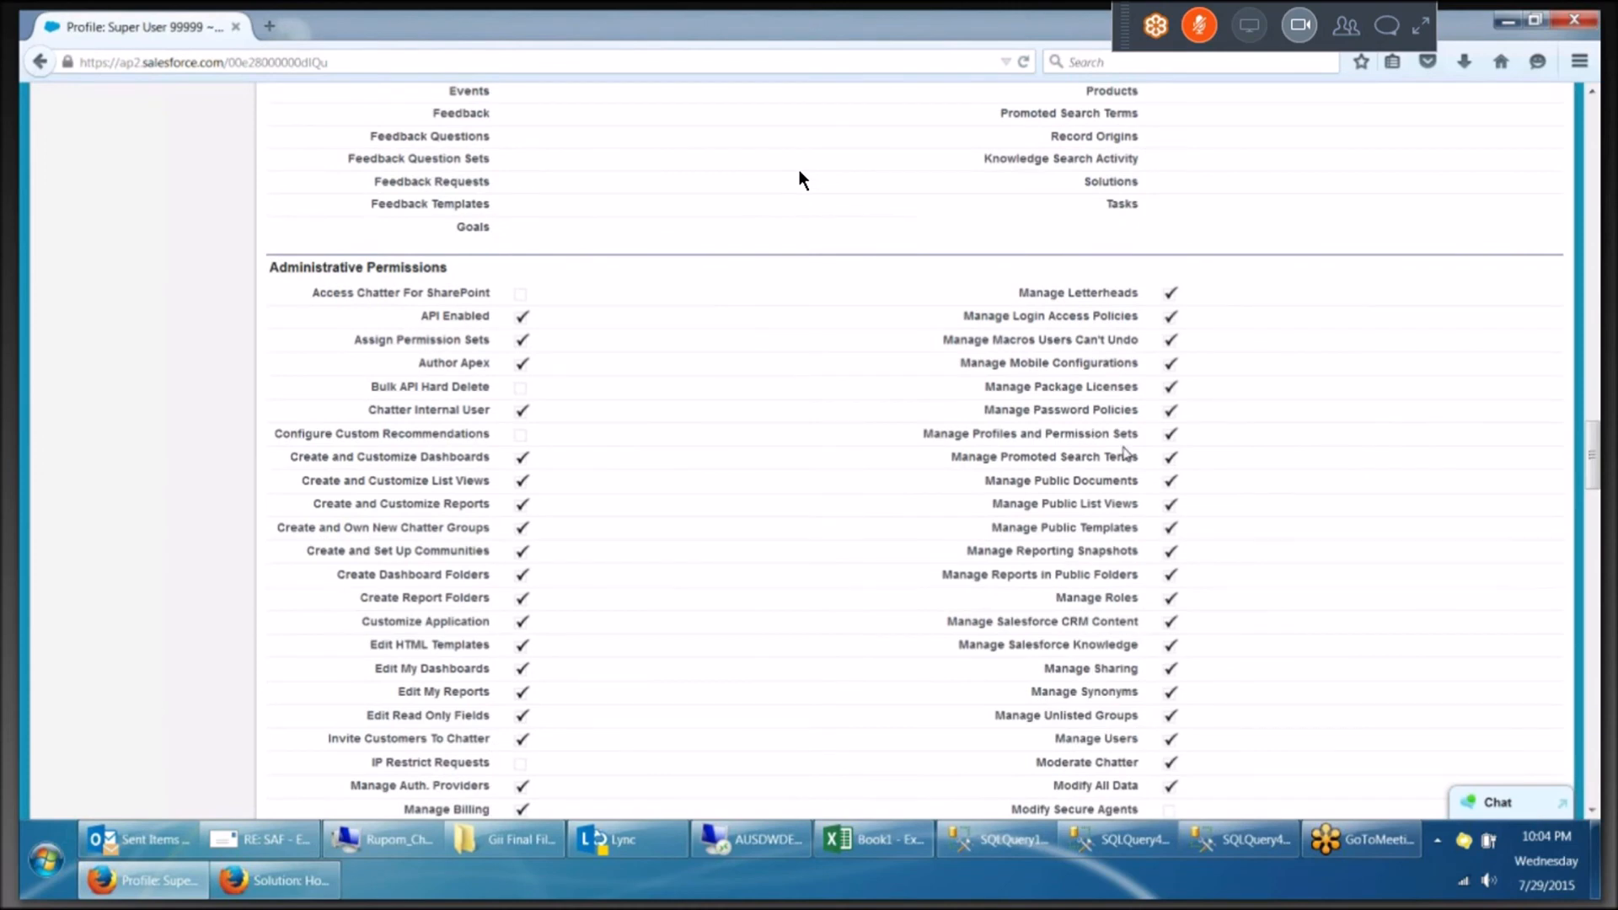
{"action": "scroll", "coordinate": [1125, 447], "scroll_direction": "down", "scroll_amount": 2}
{"action": "left_click_drag", "start_coordinate": [1023, 414], "coordinate": [1134, 412]}
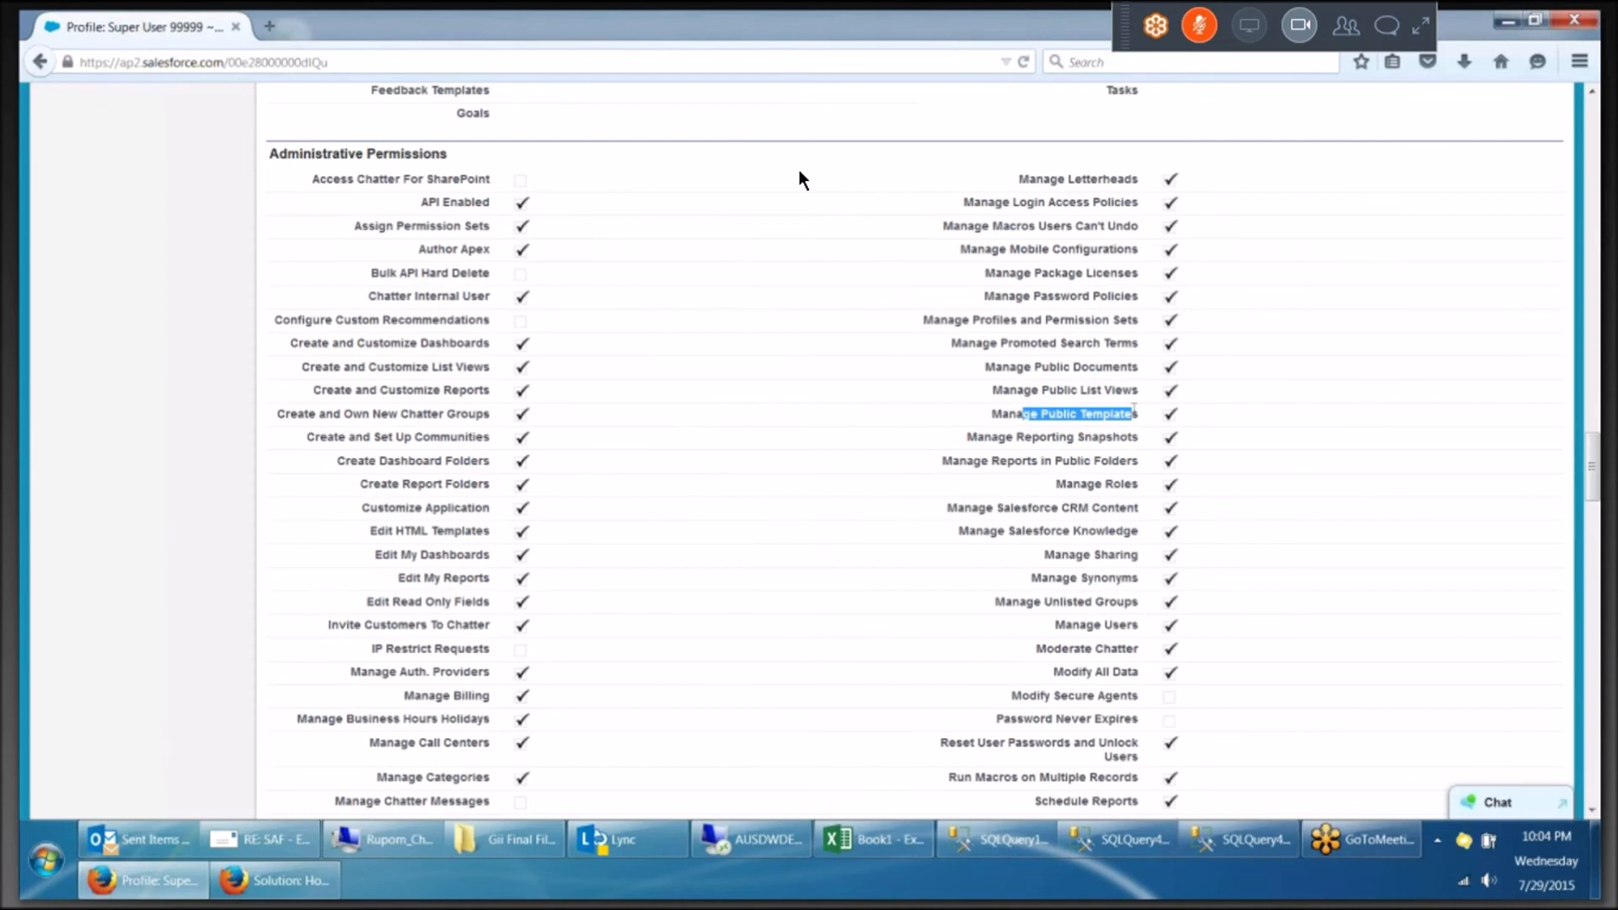
{"action": "left_click", "coordinate": [1134, 413]}
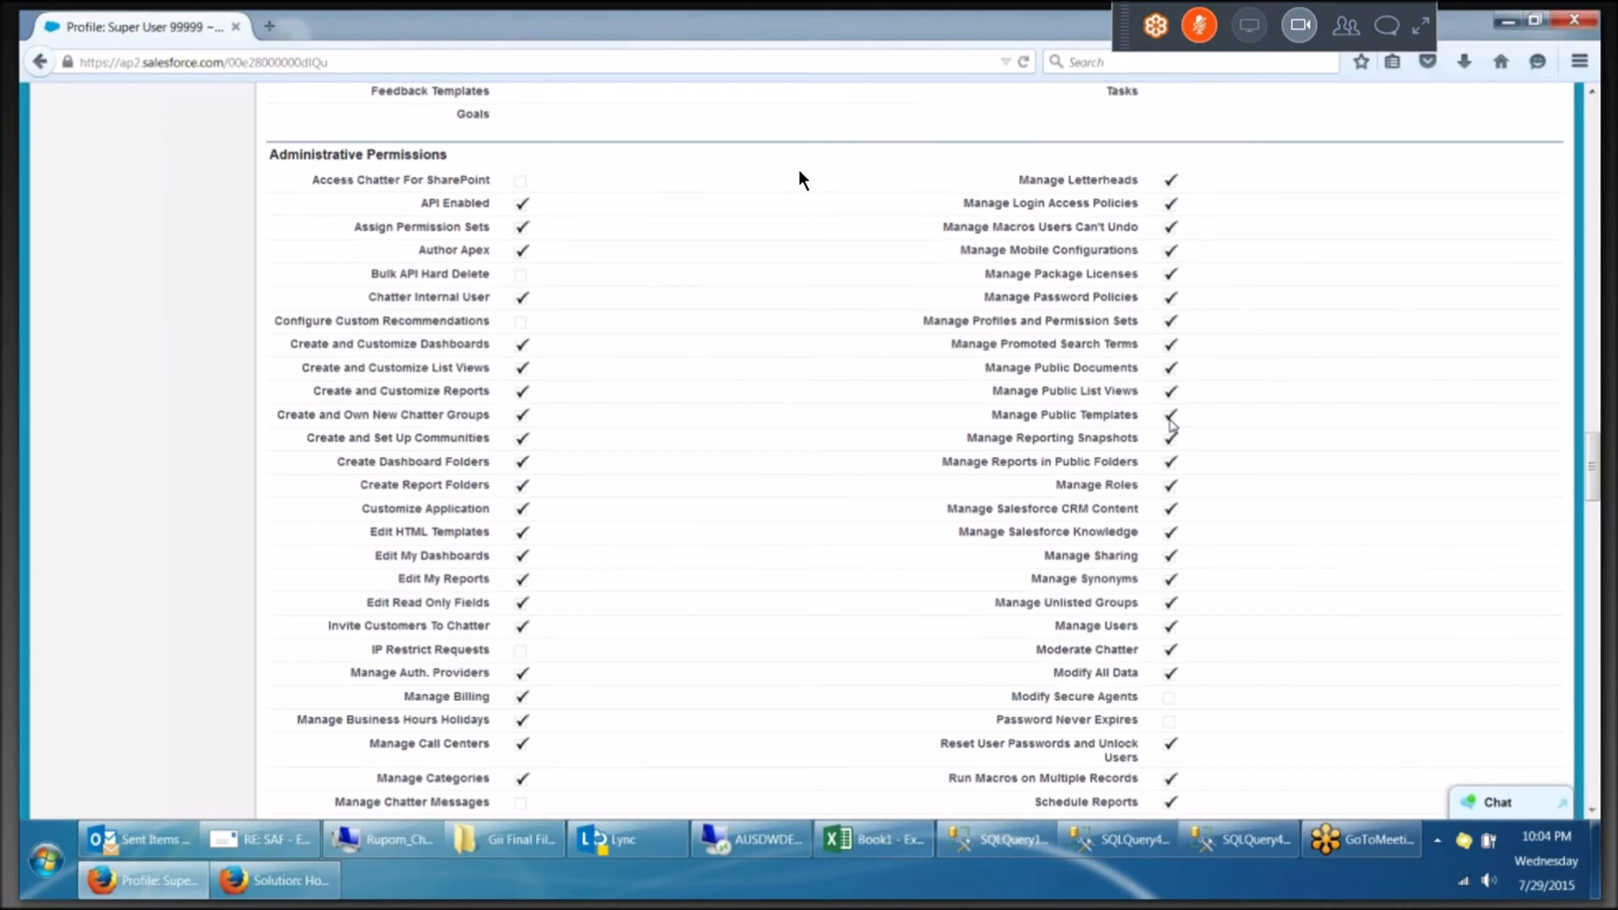
{"action": "scroll", "coordinate": [1171, 425], "scroll_direction": "up", "scroll_amount": 10}
{"action": "scroll", "coordinate": [1174, 444], "scroll_direction": "up", "scroll_amount": 2}
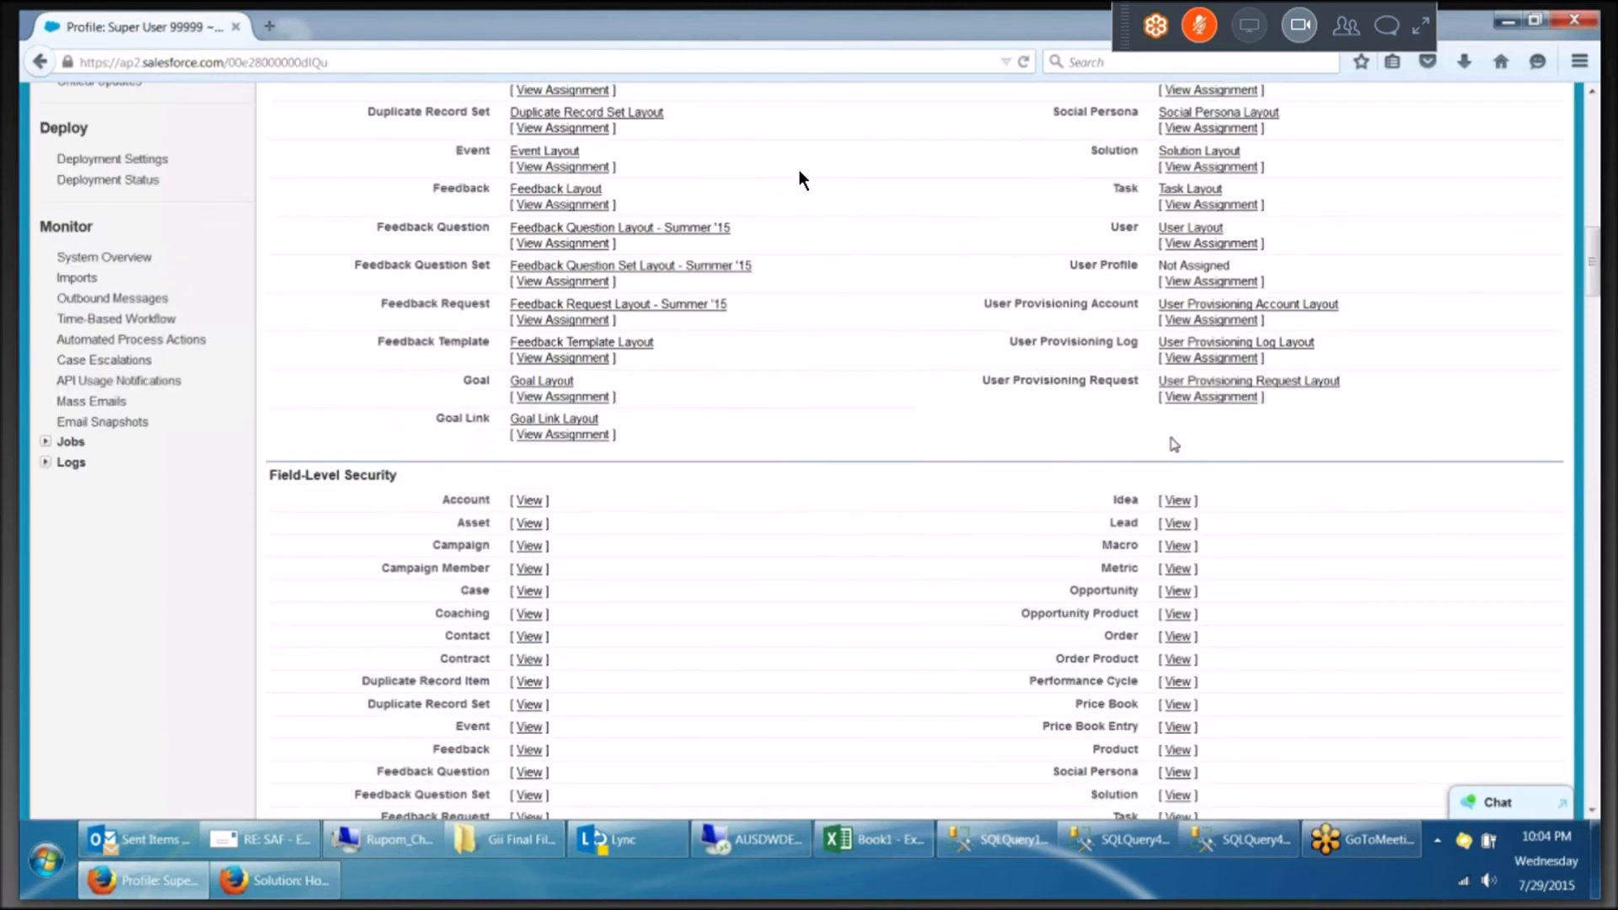
{"action": "scroll", "coordinate": [1174, 444], "scroll_direction": "up", "scroll_amount": 20}
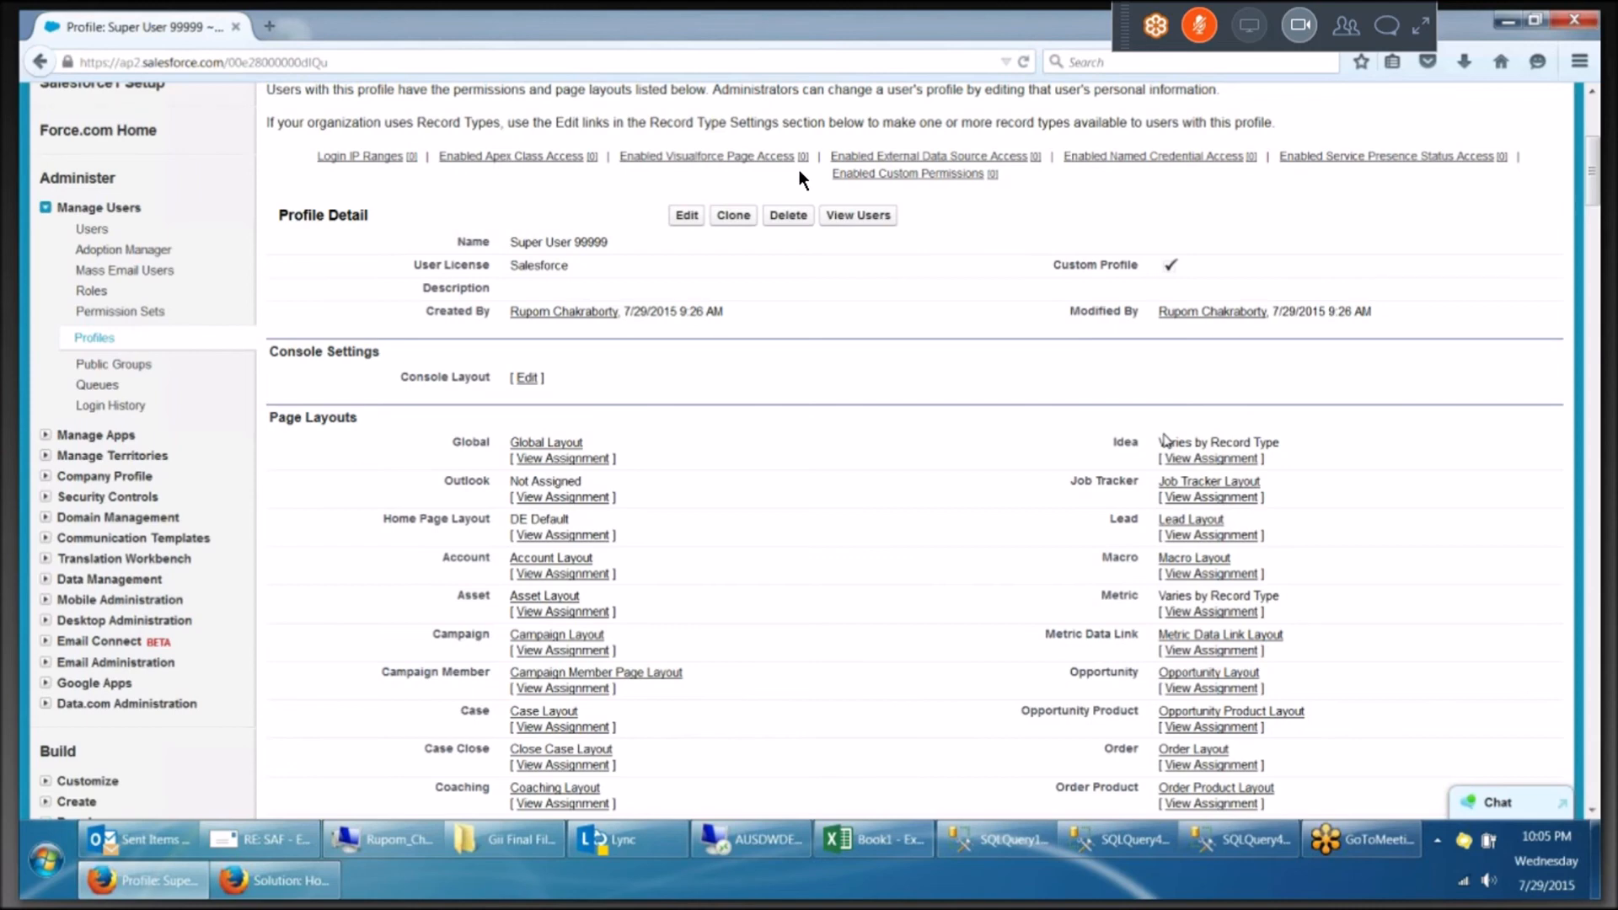
{"action": "left_click", "coordinate": [1419, 26]}
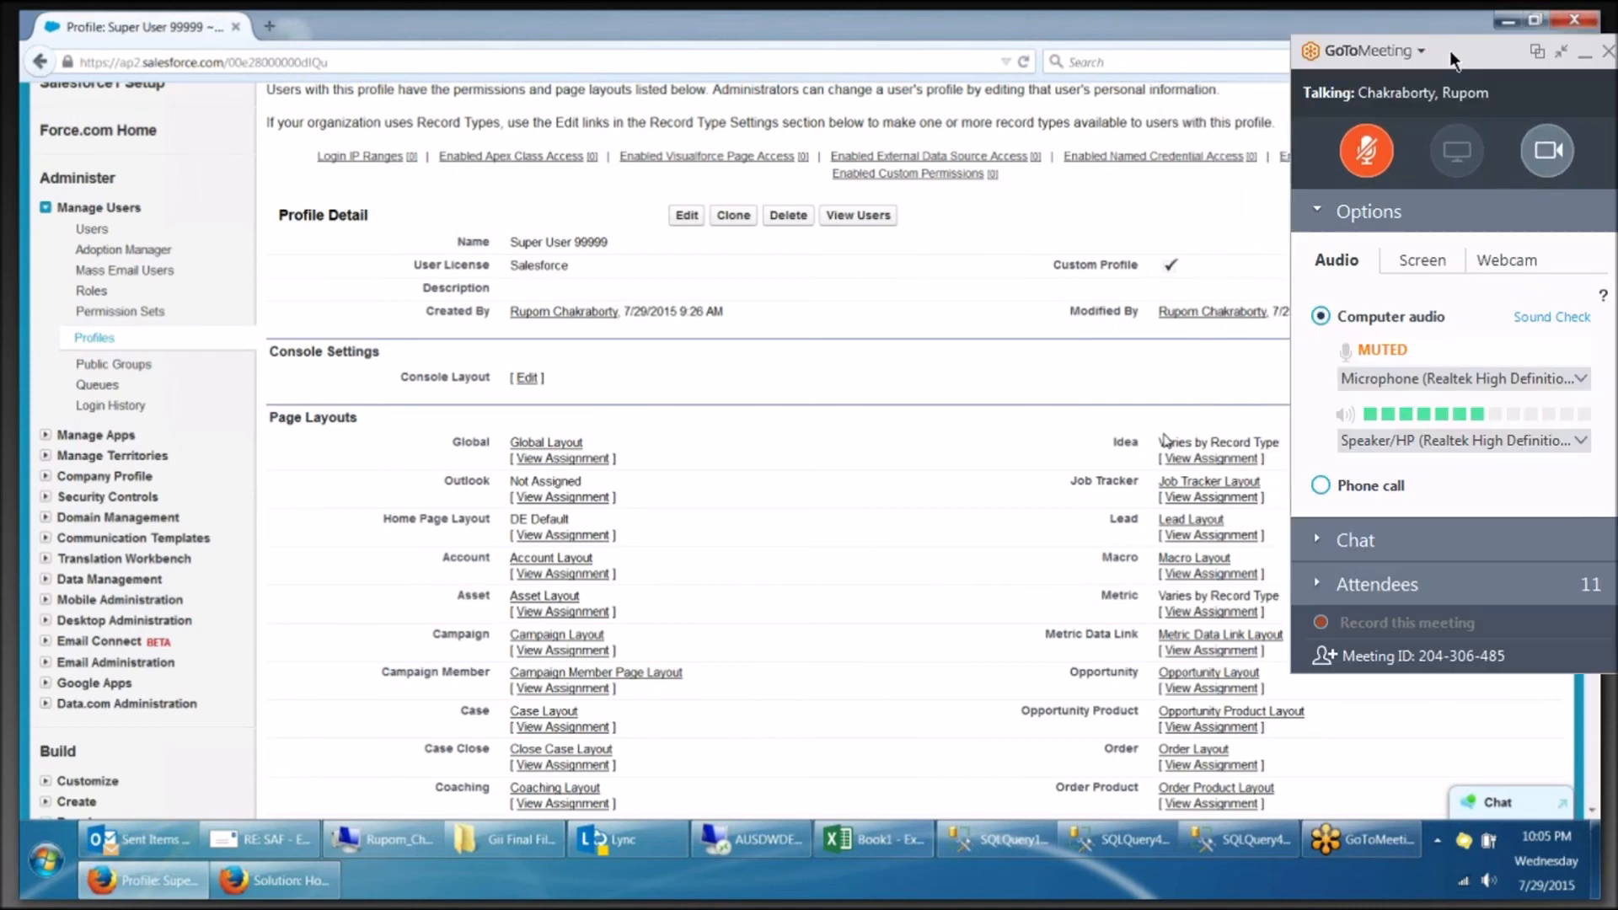
{"action": "left_click", "coordinate": [1534, 49]}
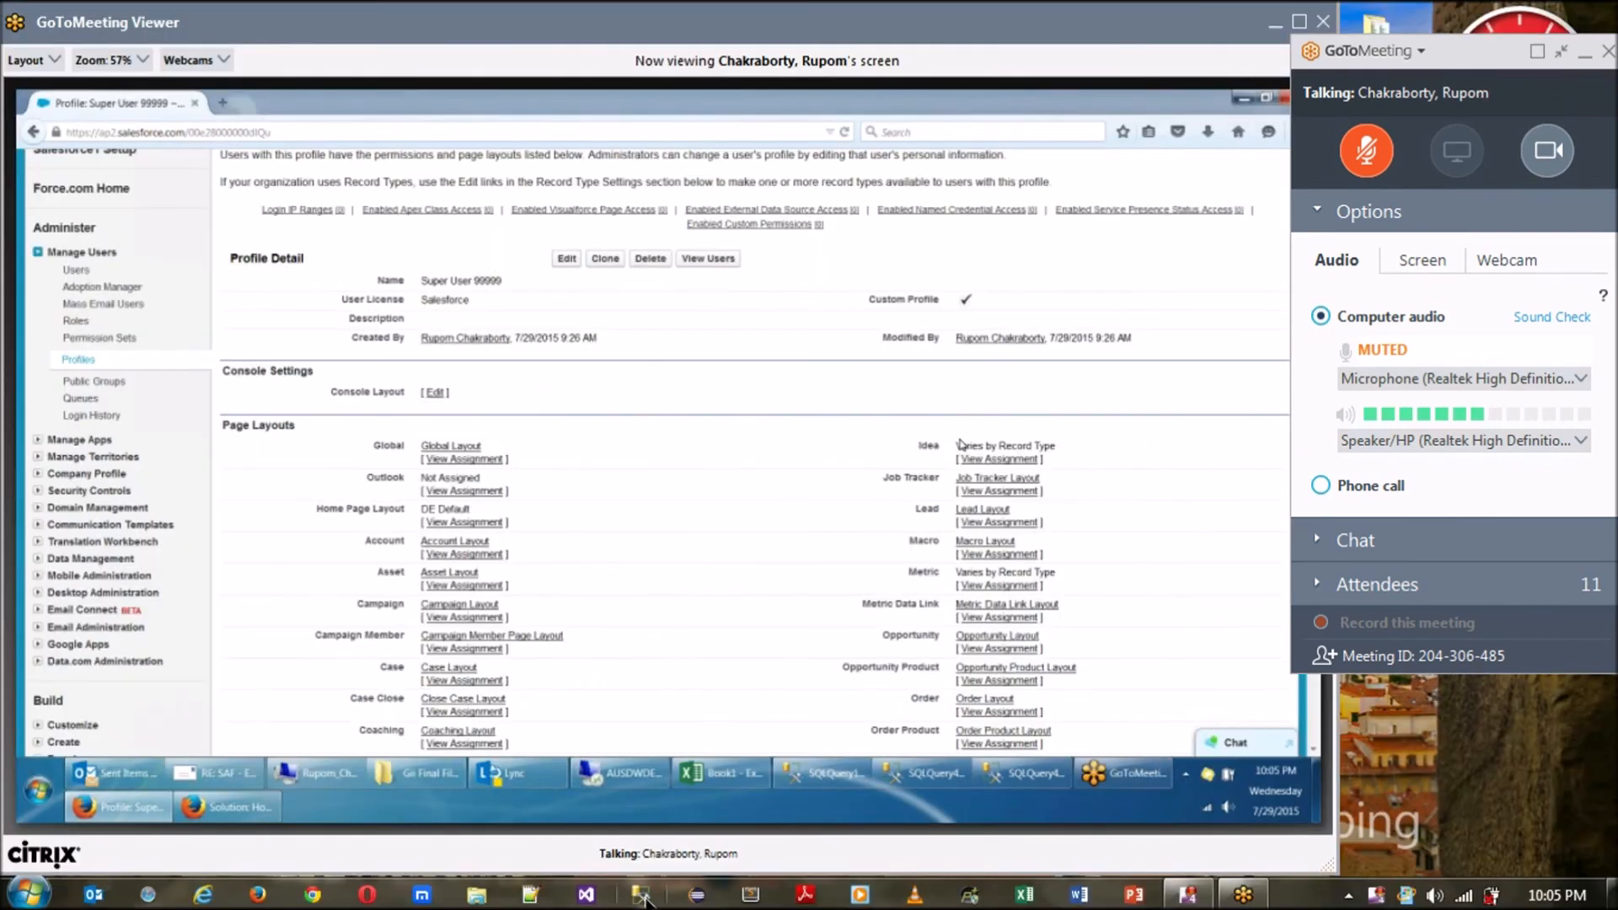
{"action": "right_click", "coordinate": [585, 895]}
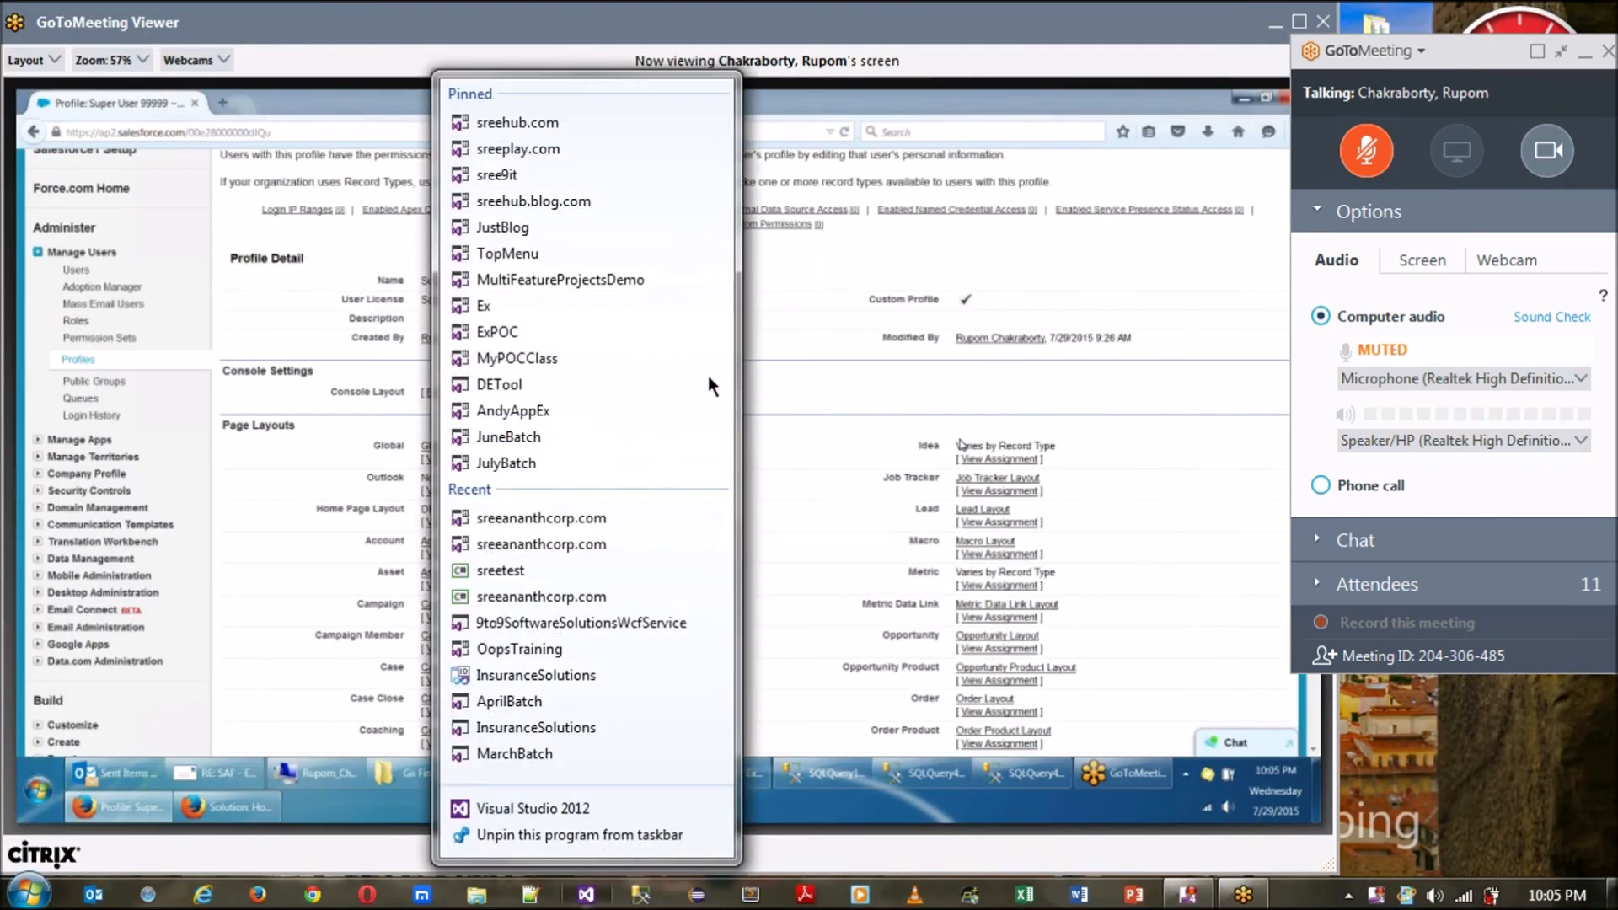
{"action": "left_click", "coordinate": [627, 516]}
{"action": "left_click", "coordinate": [1538, 52]}
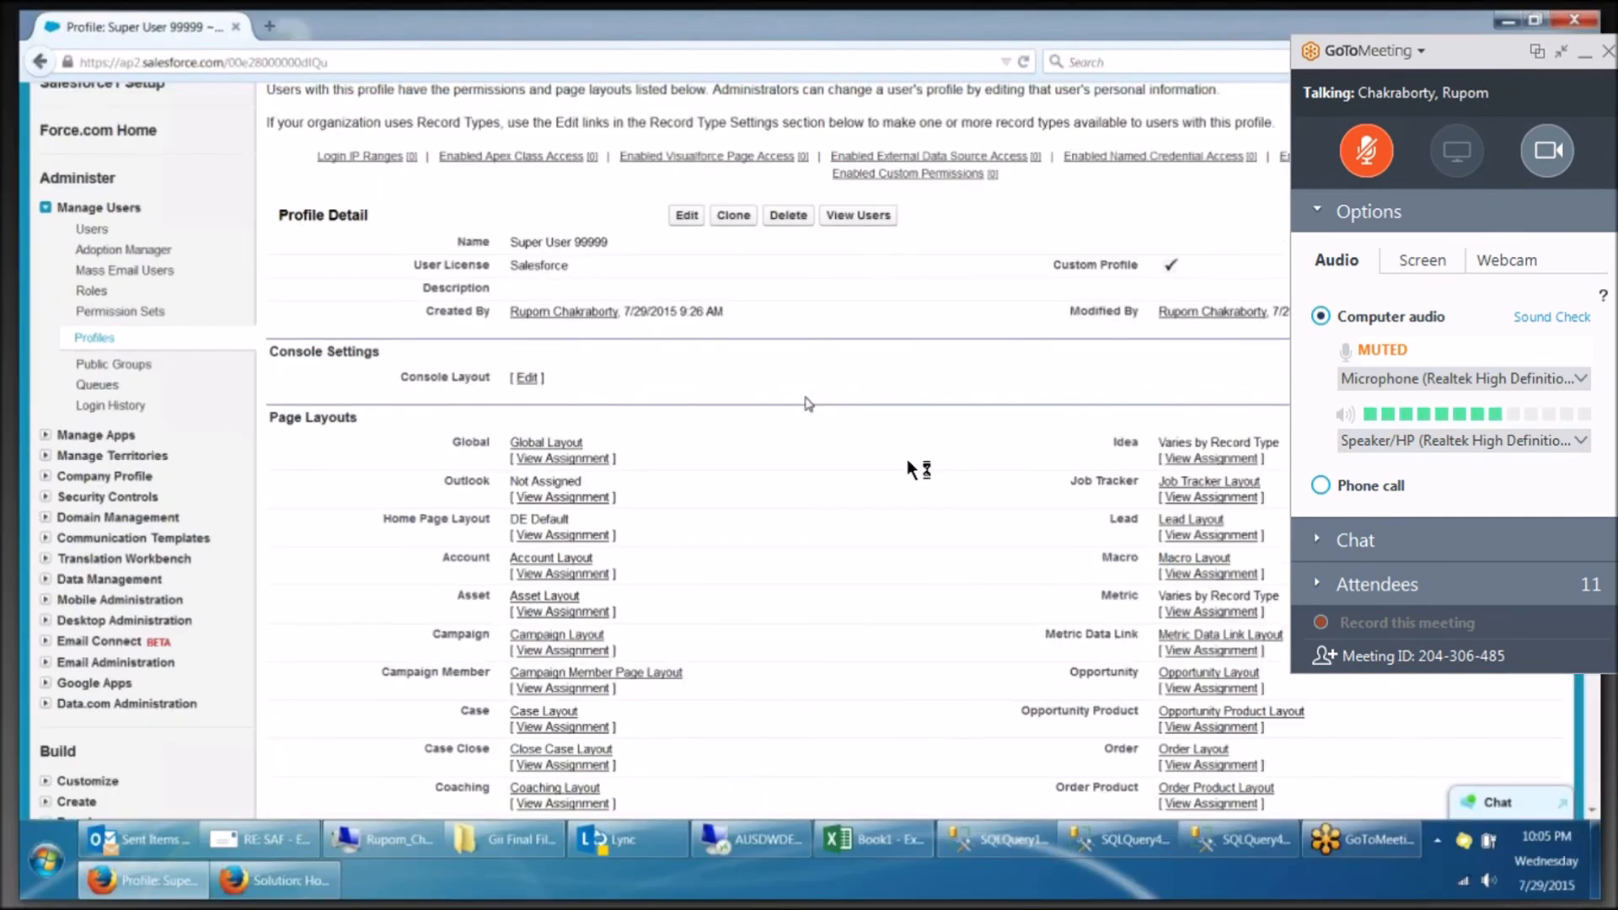
{"action": "left_click", "coordinate": [1559, 52]}
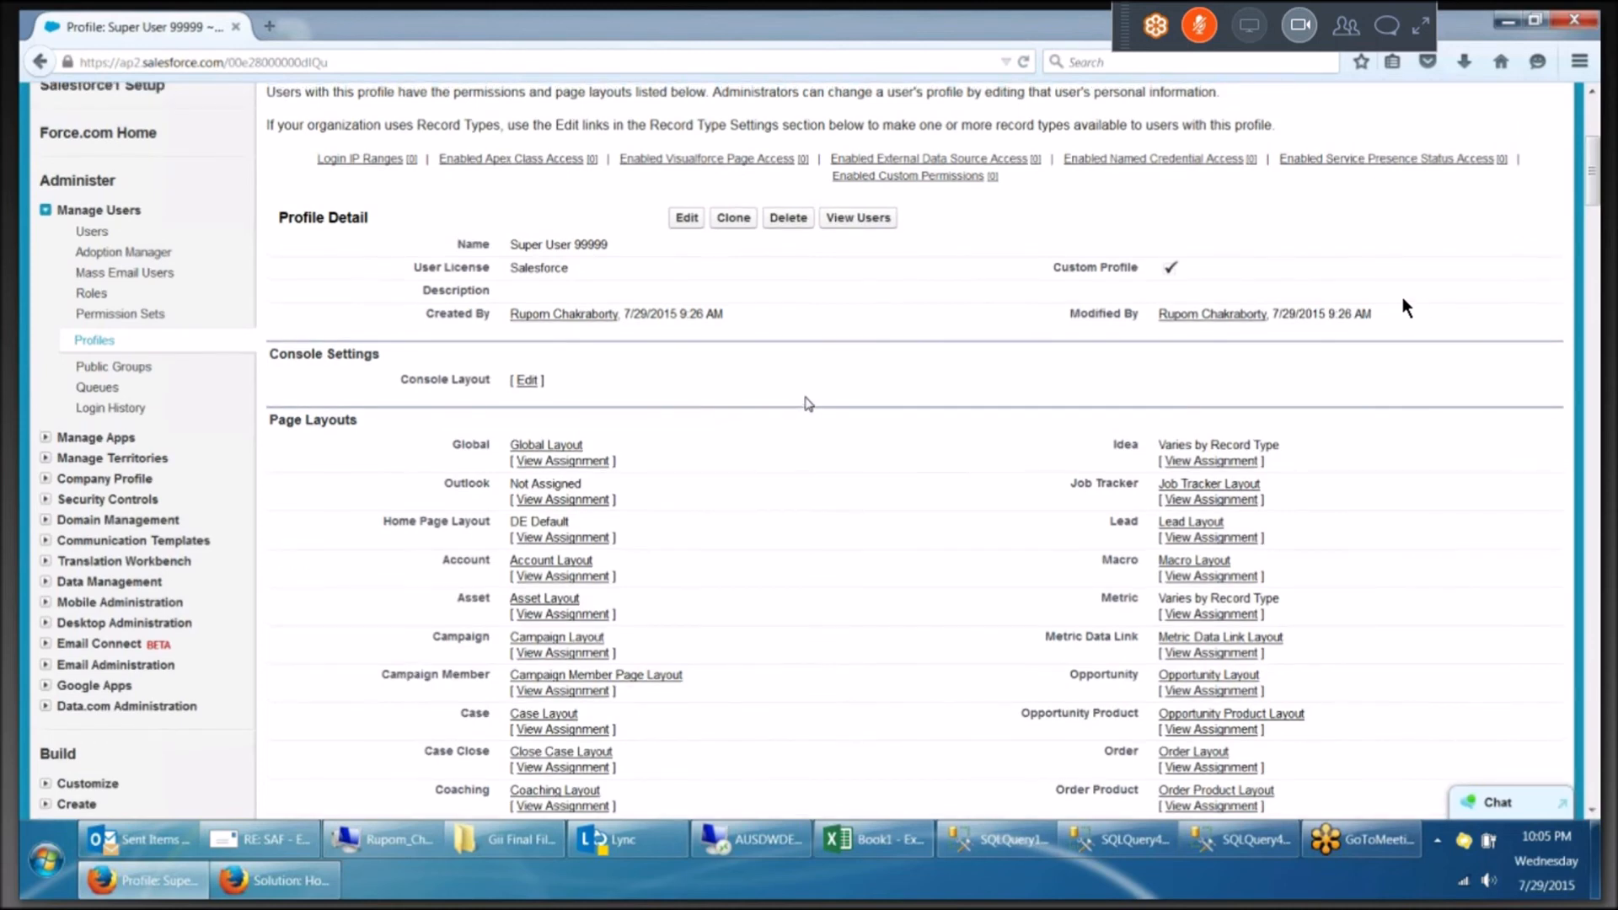
Open the Super User 99999 profile for editing and check the list of apps available to switch to.
{"action": "scroll", "coordinate": [804, 403], "scroll_direction": "up", "scroll_amount": 3}
{"action": "left_click", "coordinate": [686, 444]}
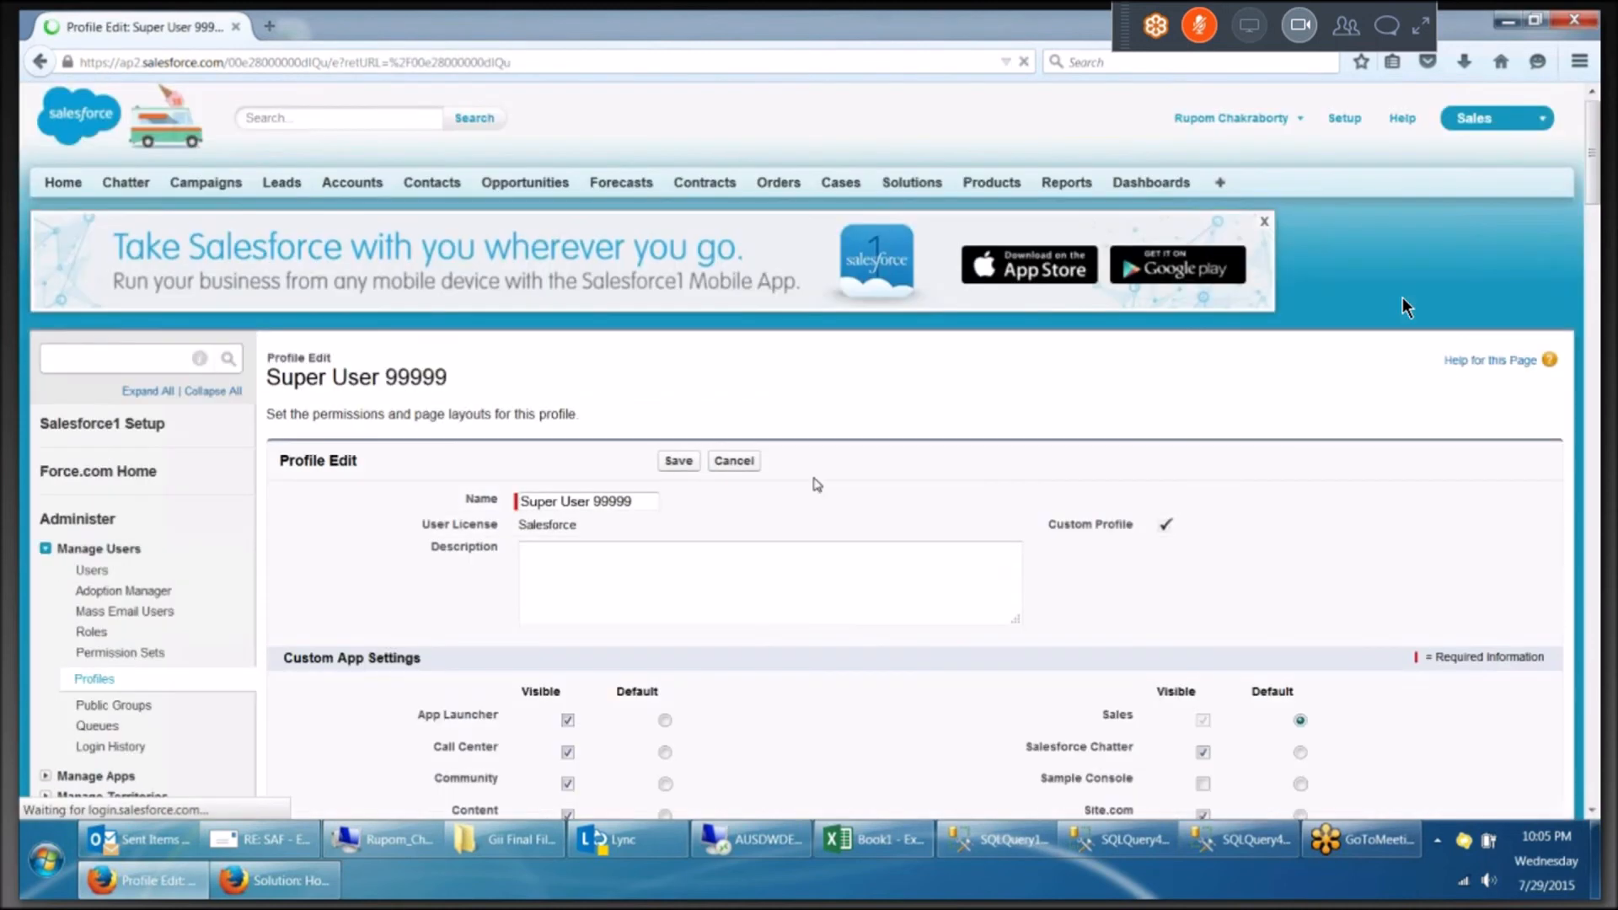
{"action": "scroll", "coordinate": [816, 485], "scroll_direction": "down", "scroll_amount": 2}
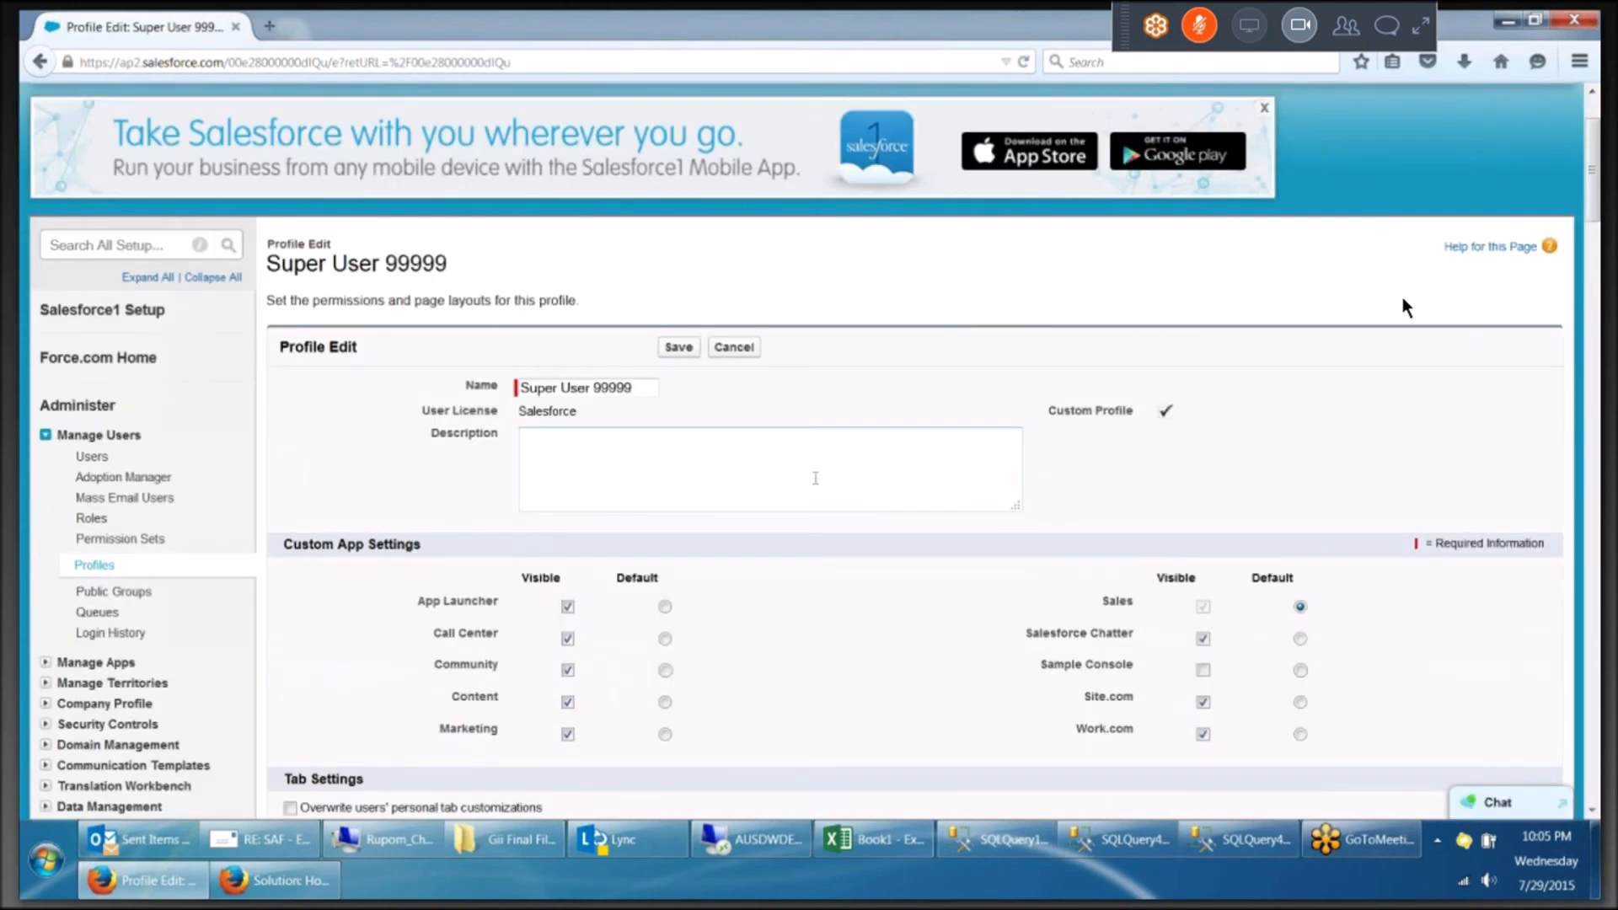
{"action": "scroll", "coordinate": [1547, 118], "scroll_direction": "up", "scroll_amount": 2}
{"action": "left_click", "coordinate": [1547, 118]}
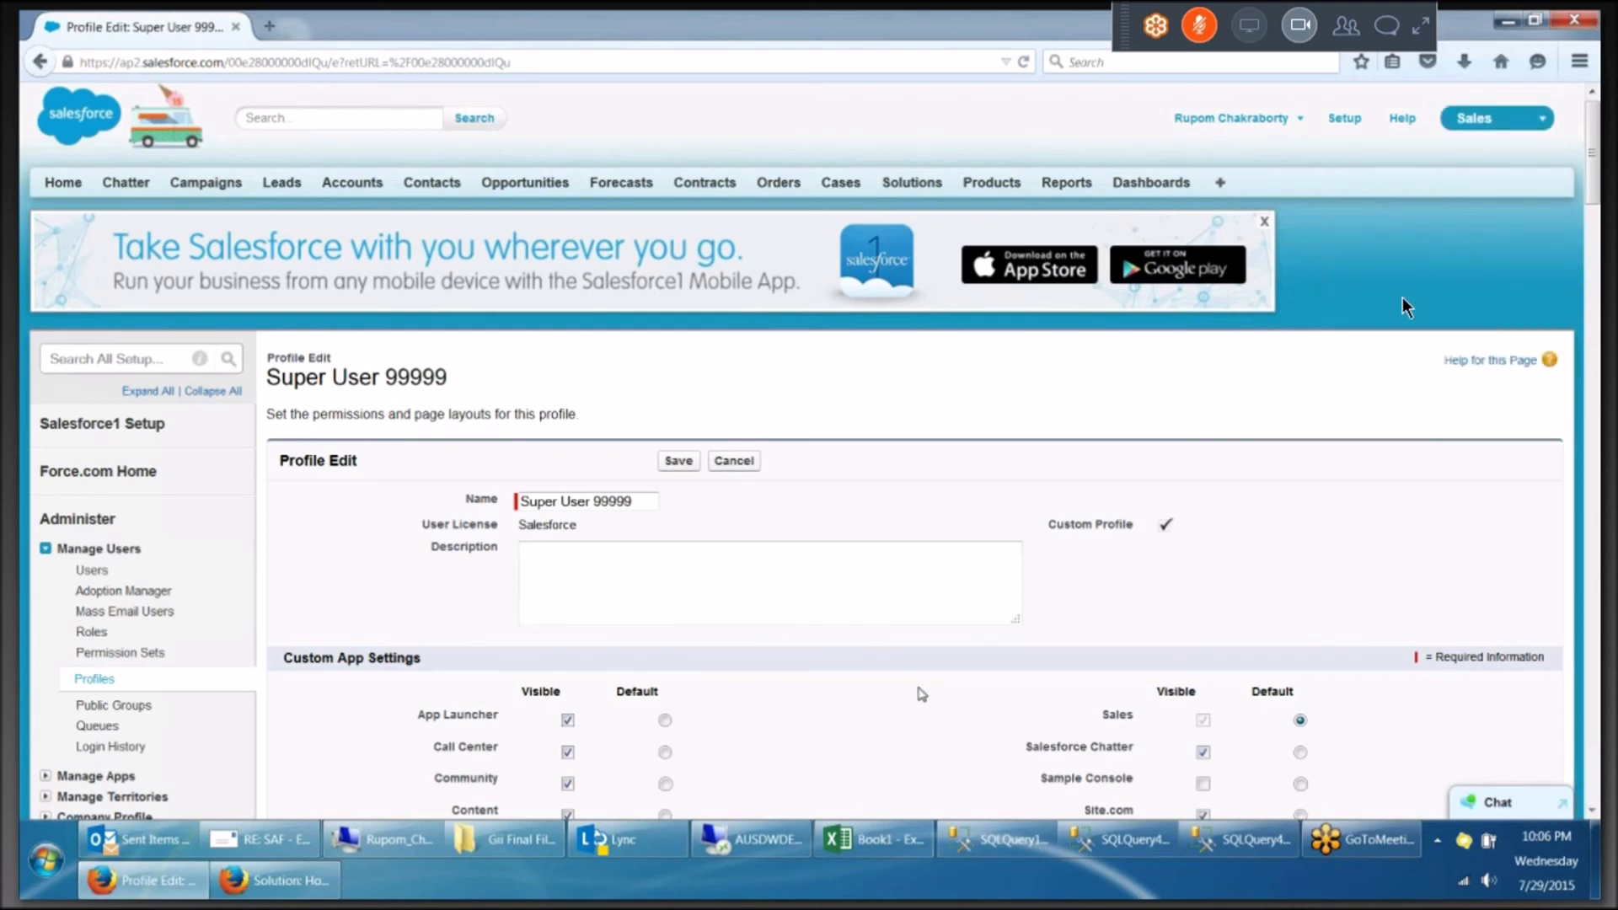
Remove visibility of App Launcher, Call Center, Community, Content, Marketing, Salesforce Chatter, Site.com and Work.com in the profile's custom app settings.
{"action": "scroll", "coordinate": [921, 690], "scroll_direction": "down", "scroll_amount": 3}
{"action": "left_click", "coordinate": [1203, 588]}
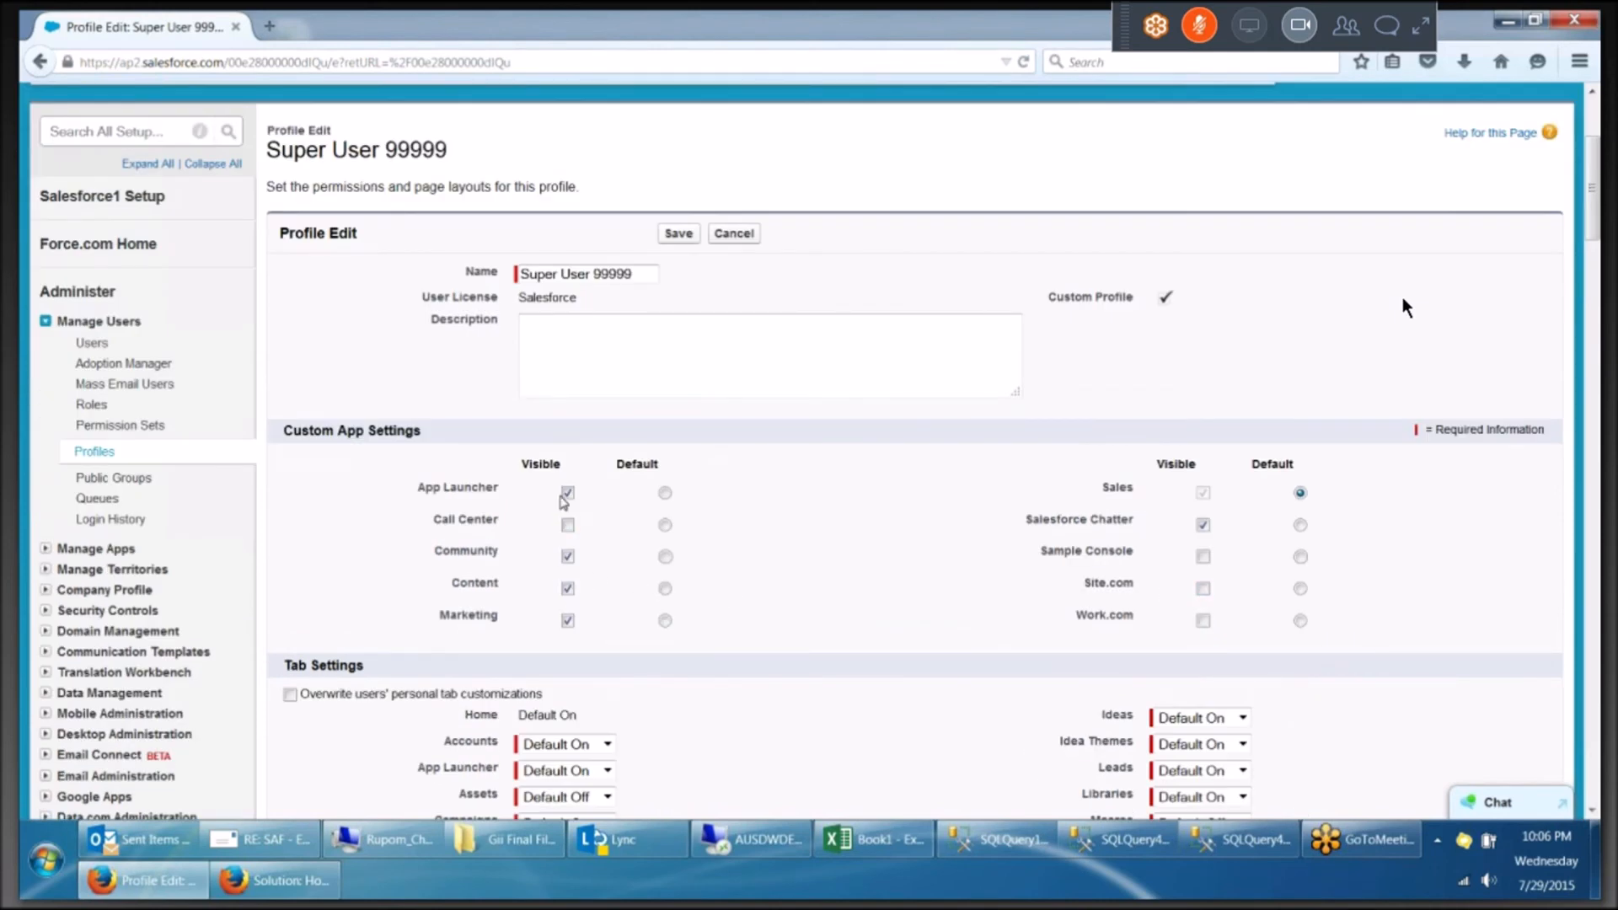
{"action": "left_click", "coordinate": [567, 493]}
{"action": "left_click", "coordinate": [567, 556]}
{"action": "left_click", "coordinate": [567, 588]}
{"action": "left_click", "coordinate": [1203, 525]}
{"action": "left_click", "coordinate": [568, 620]}
Set the Accounts tab to Tab Hidden in the profile's tab settings.
{"action": "scroll", "coordinate": [758, 506], "scroll_direction": "down", "scroll_amount": 1}
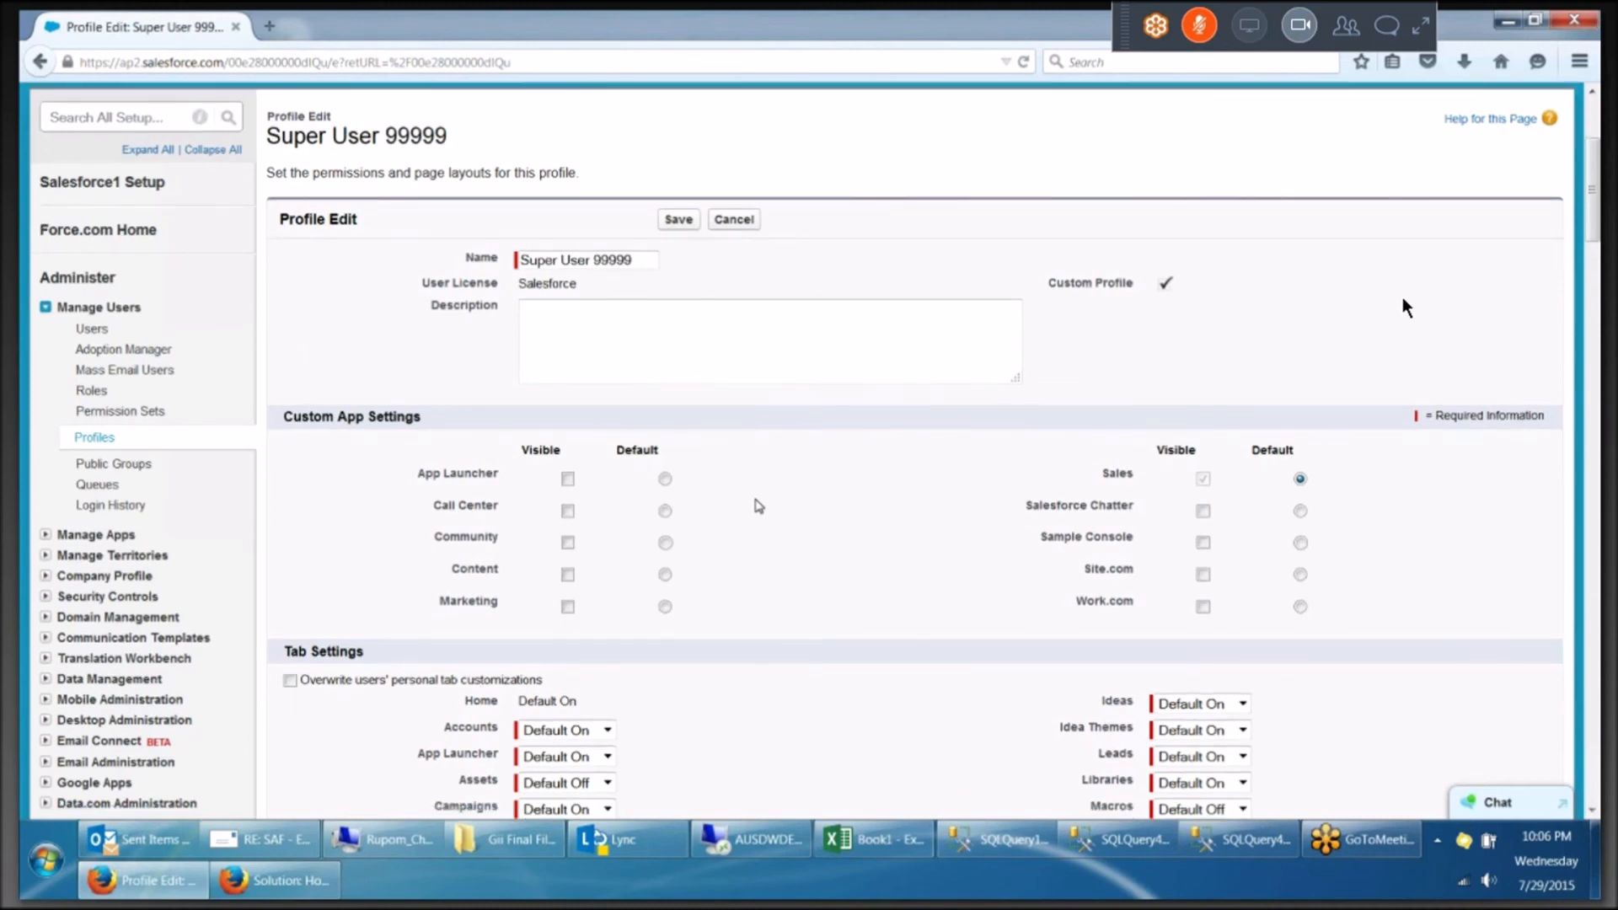
{"action": "scroll", "coordinate": [758, 505], "scroll_direction": "down", "scroll_amount": 3}
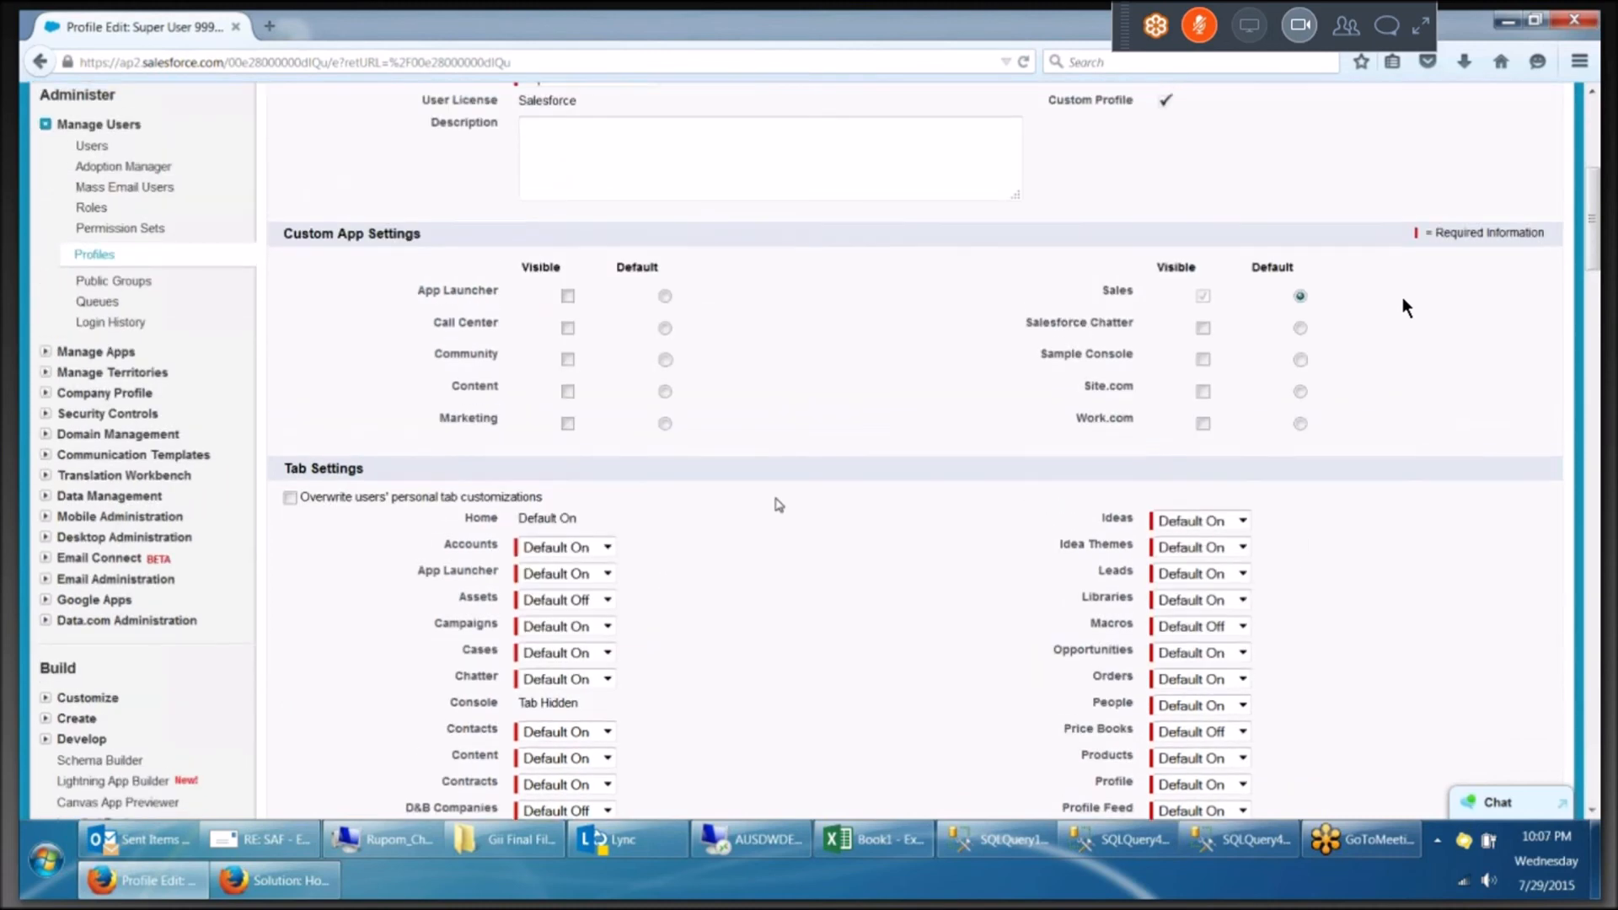
{"action": "scroll", "coordinate": [778, 504], "scroll_direction": "up", "scroll_amount": 5}
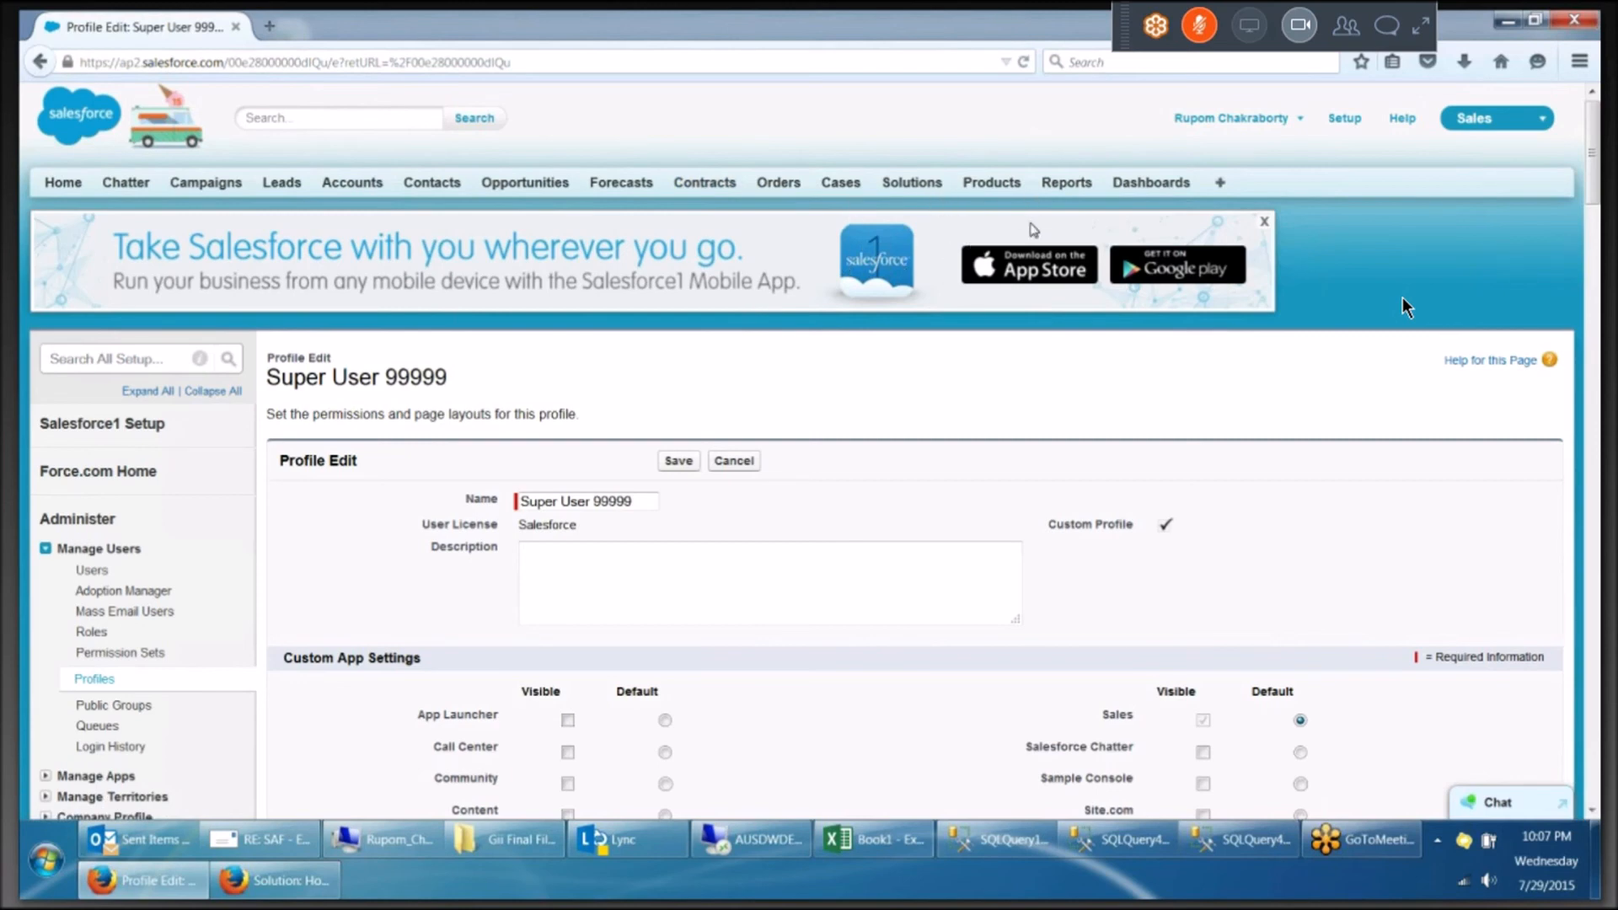
{"action": "scroll", "coordinate": [758, 269], "scroll_direction": "down", "scroll_amount": 8}
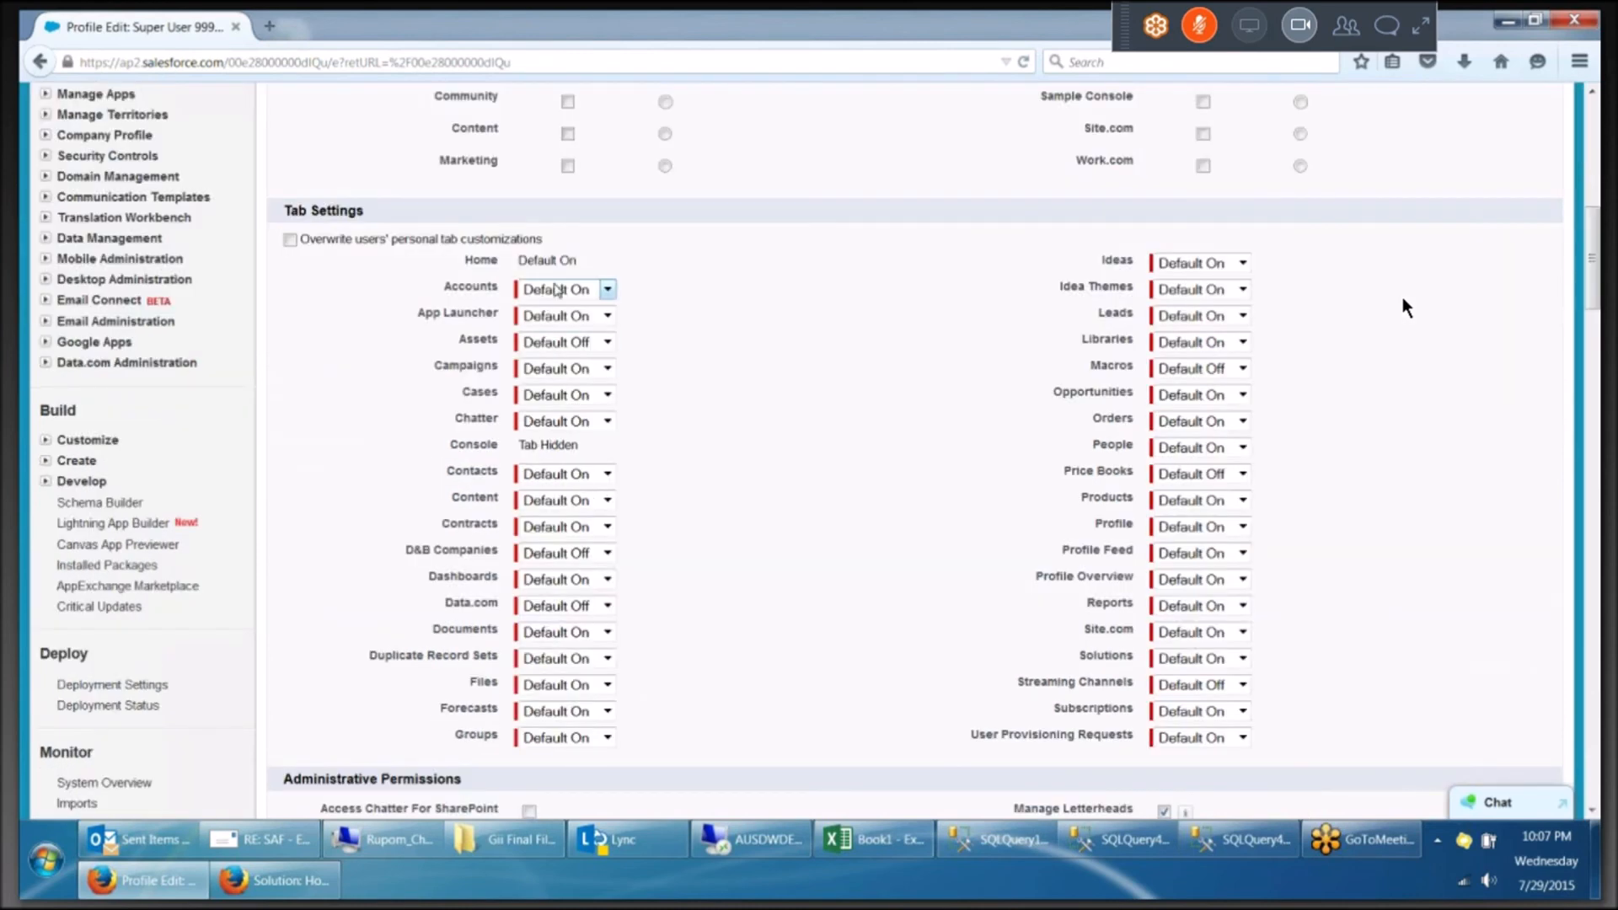
{"action": "left_click", "coordinate": [556, 290]}
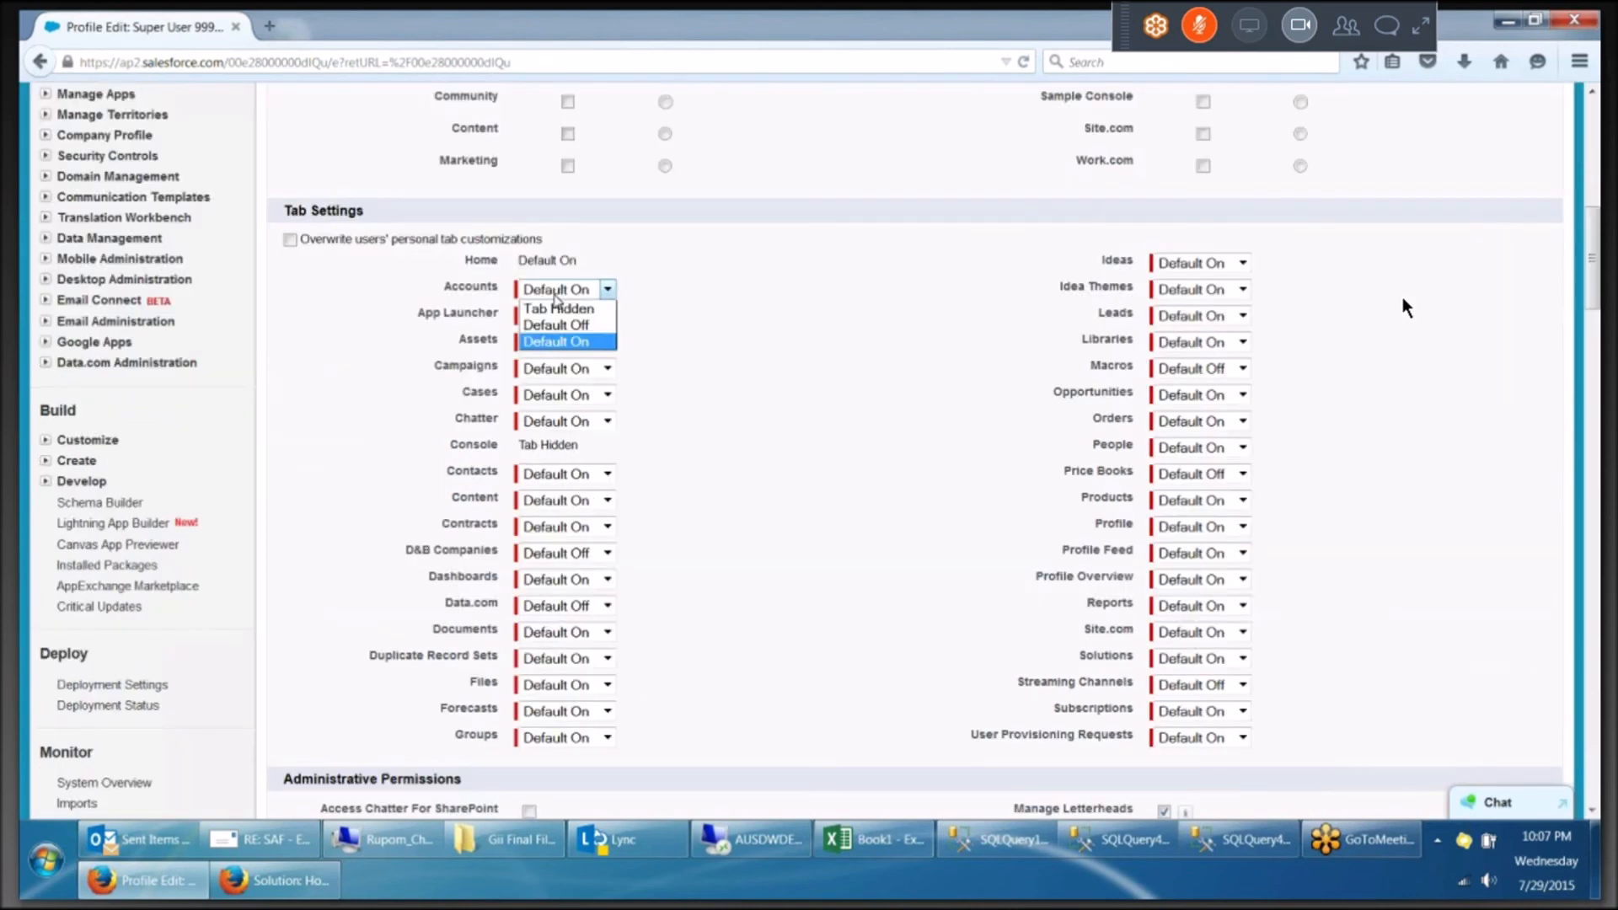
{"action": "left_click", "coordinate": [557, 309]}
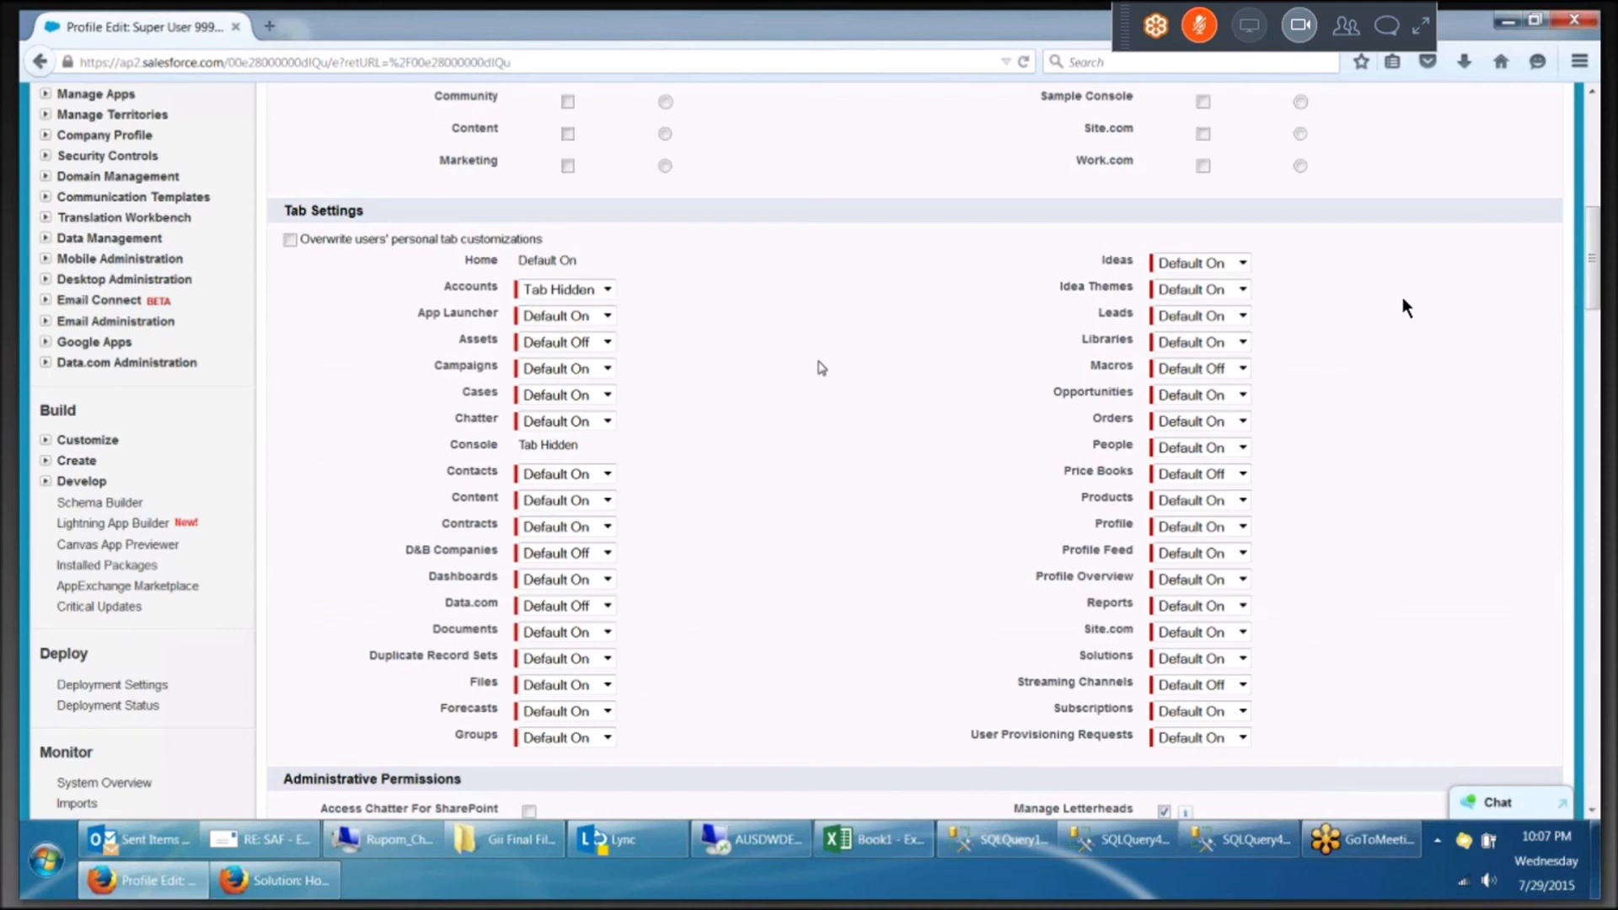
{"action": "scroll", "coordinate": [1403, 303], "scroll_direction": "up", "scroll_amount": 2}
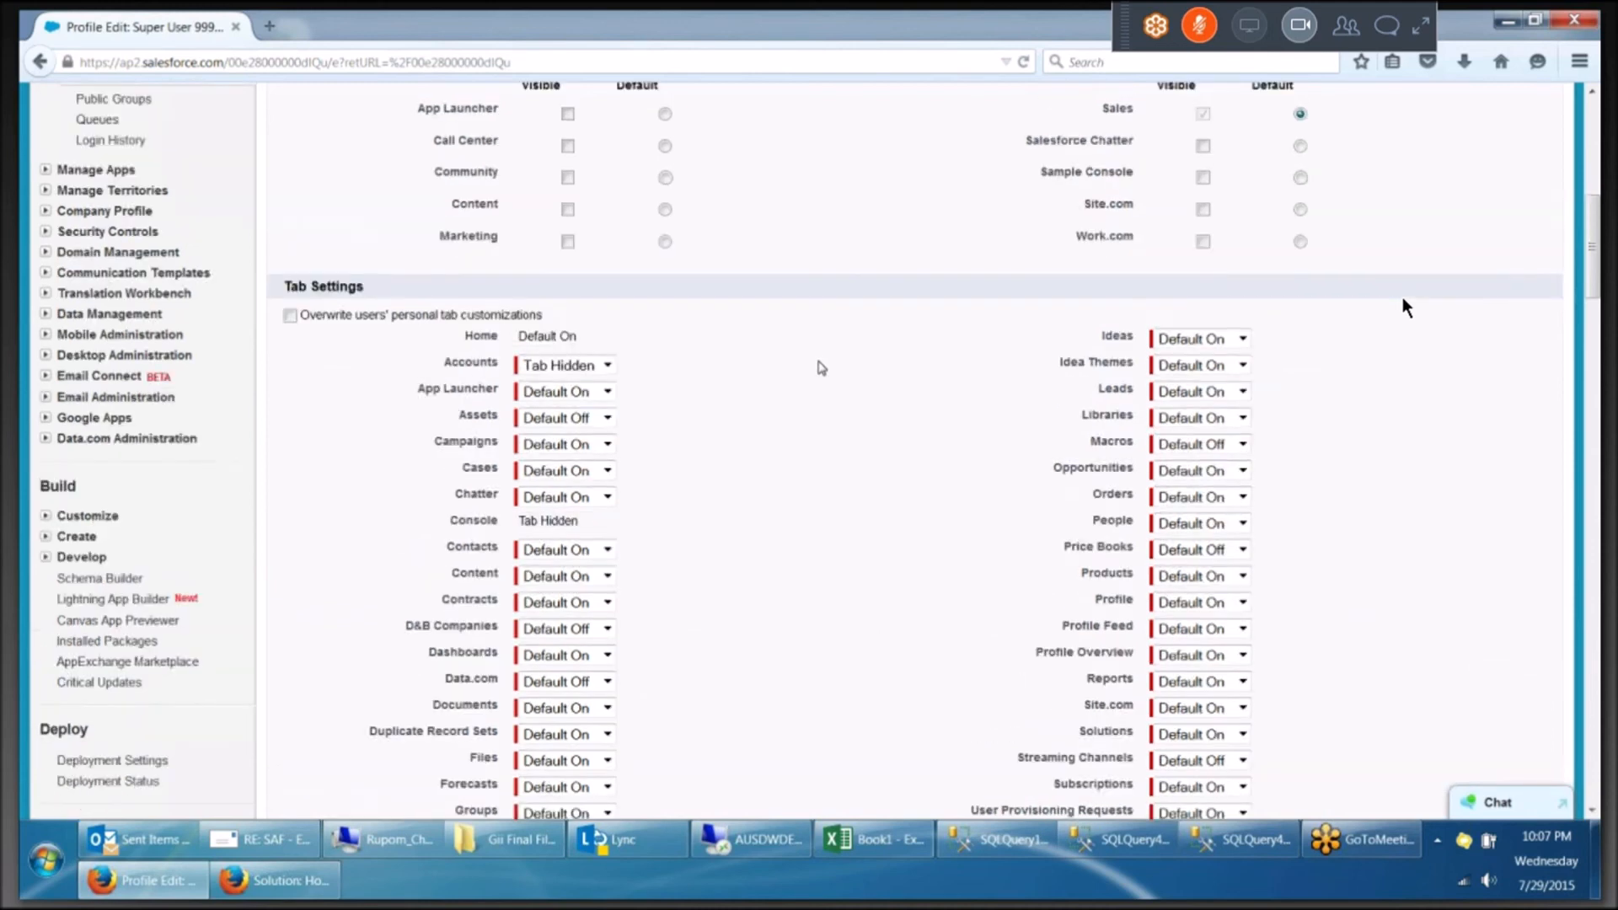
{"action": "scroll", "coordinate": [822, 368], "scroll_direction": "up", "scroll_amount": 10}
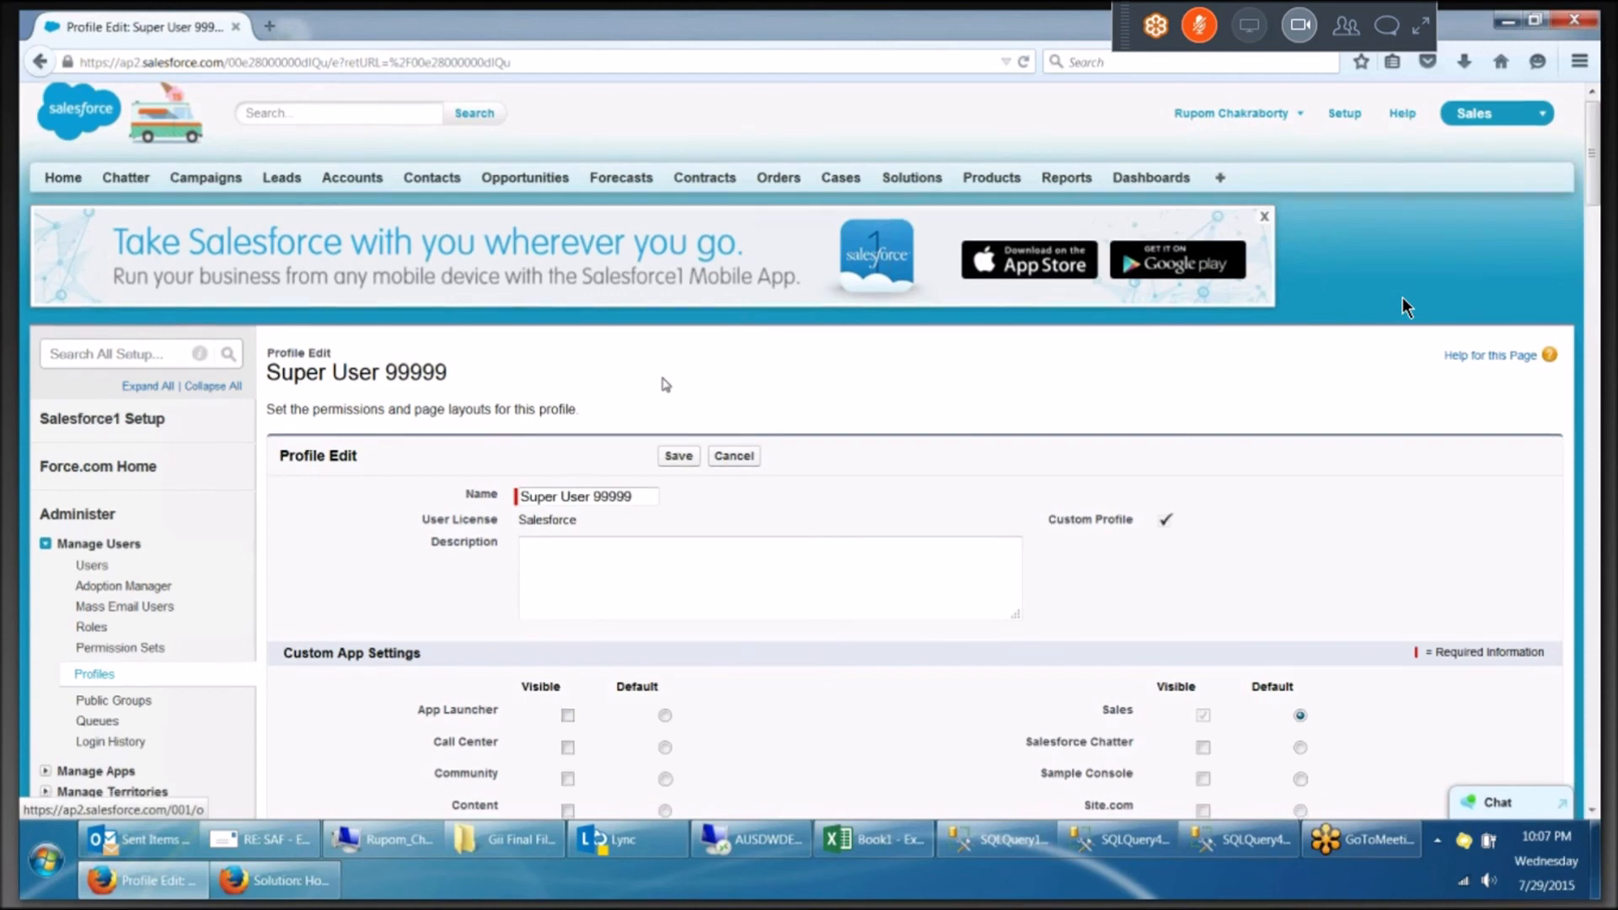
Set the Accounts tab to Default Off in the profile's tab settings.
{"action": "scroll", "coordinate": [665, 384], "scroll_direction": "down", "scroll_amount": 5}
{"action": "left_click", "coordinate": [566, 517]}
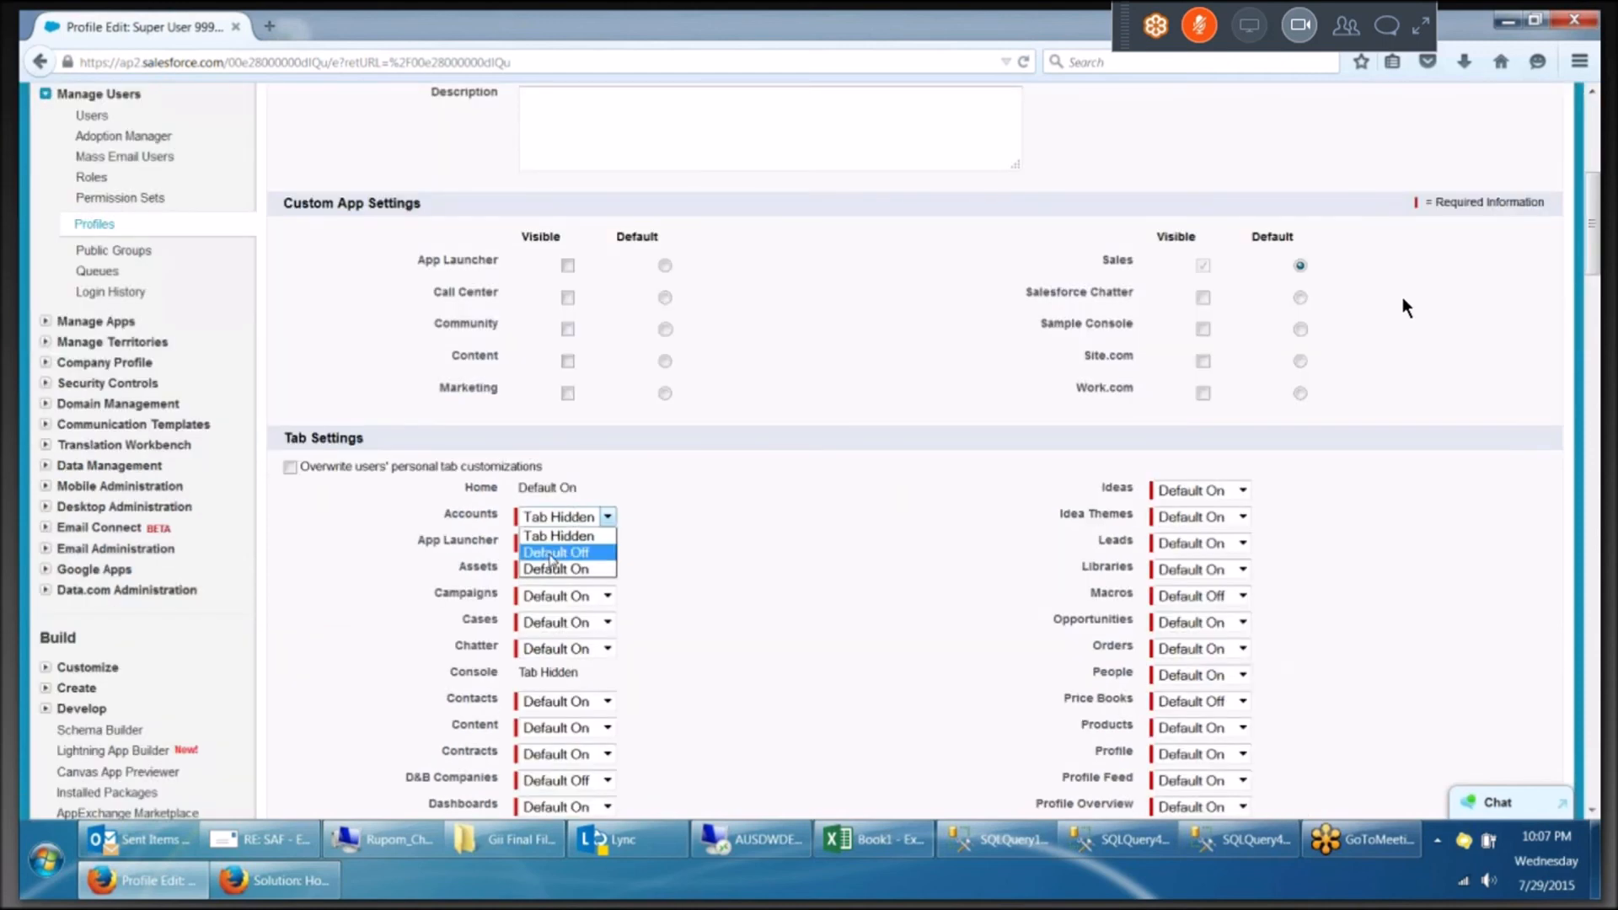
{"action": "left_click", "coordinate": [552, 552]}
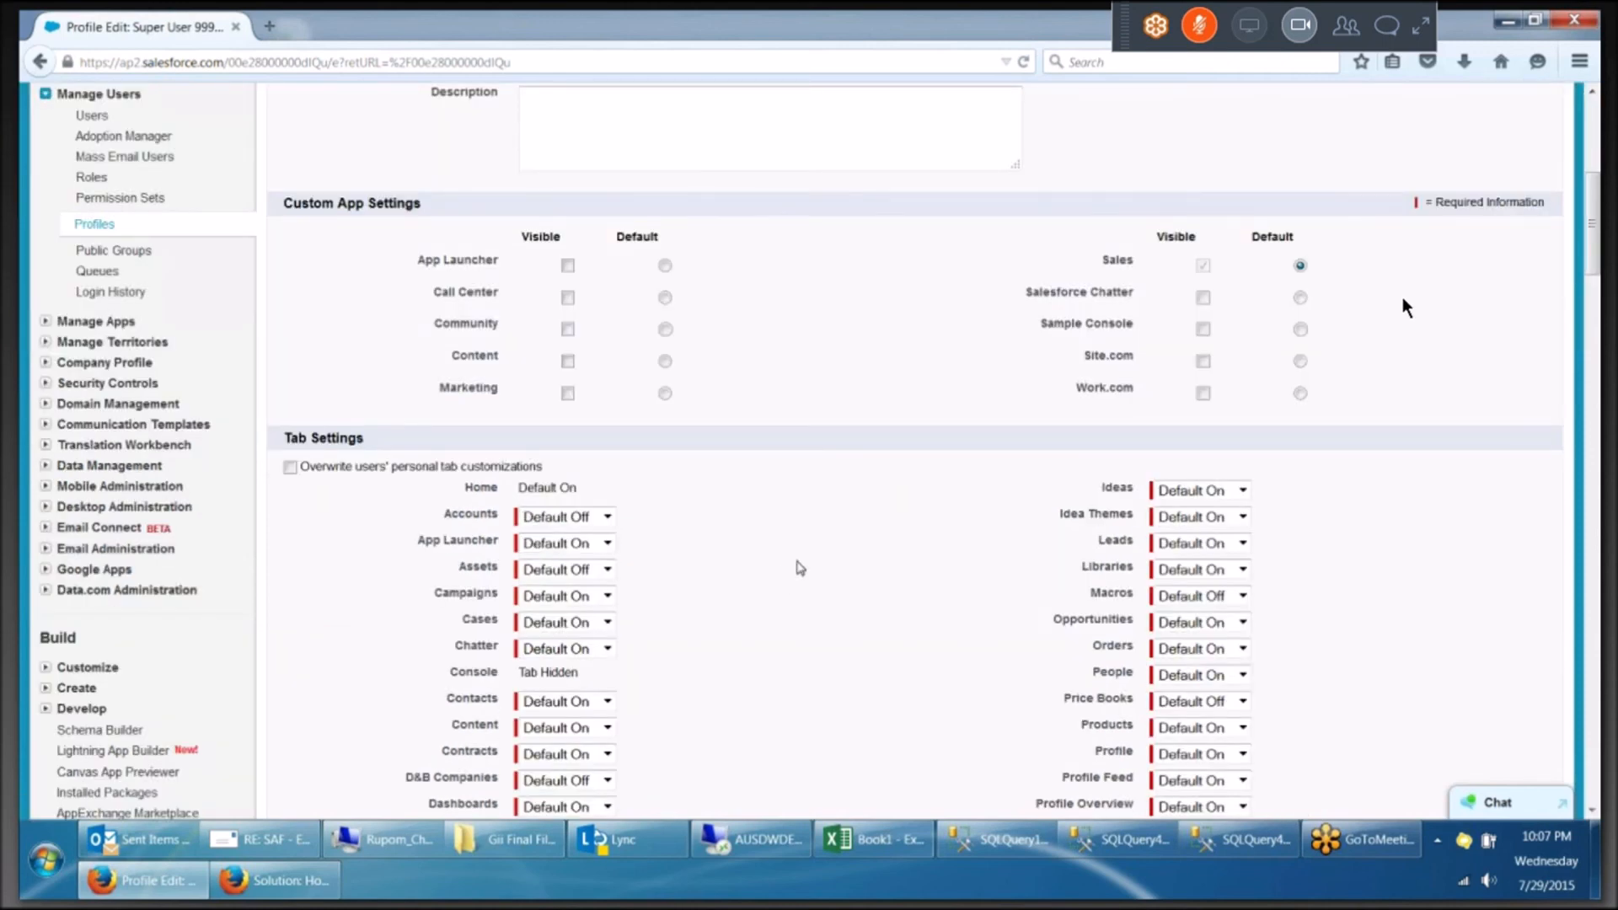
{"action": "scroll", "coordinate": [1403, 301], "scroll_direction": "up", "scroll_amount": 1}
{"action": "scroll", "coordinate": [1402, 307], "scroll_direction": "up", "scroll_amount": 4}
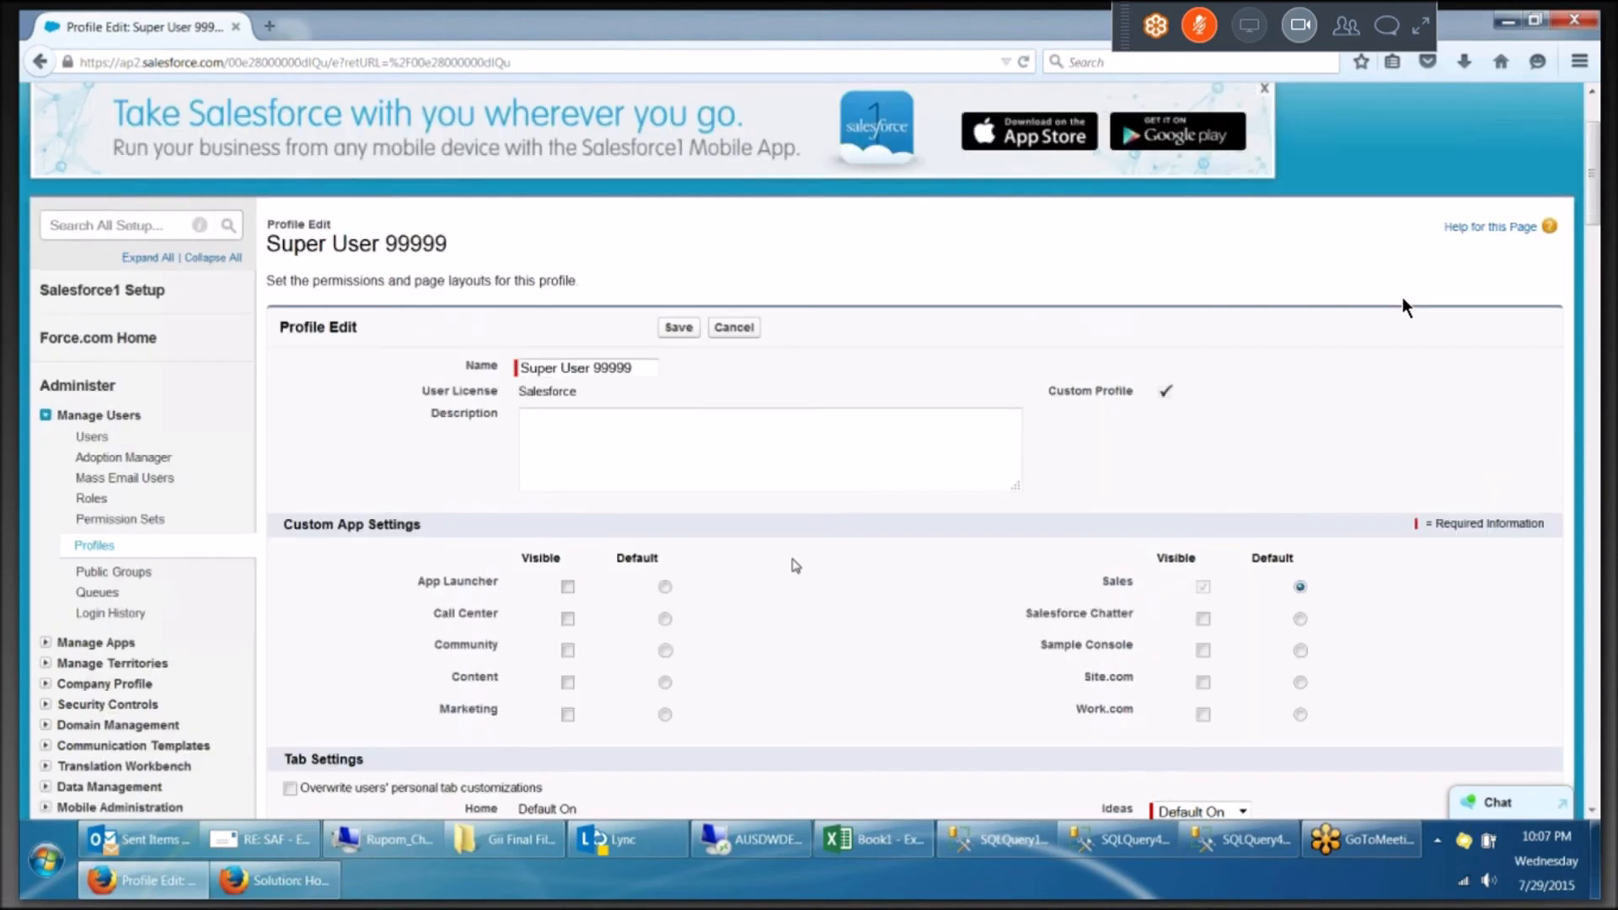
{"action": "scroll", "coordinate": [1402, 308], "scroll_direction": "up", "scroll_amount": 2}
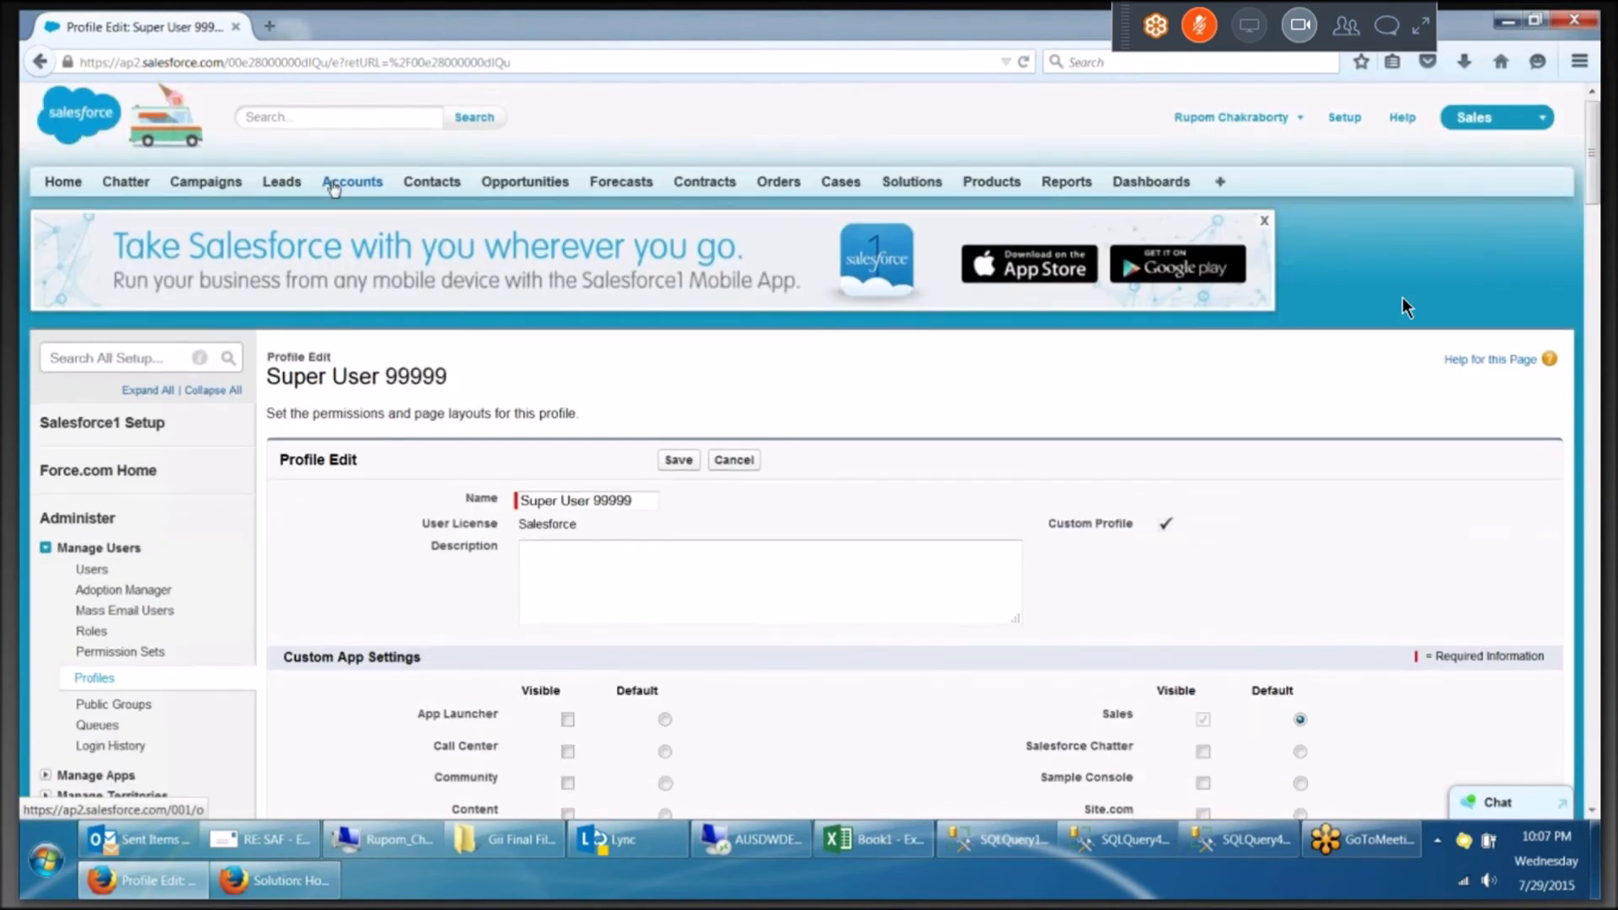
Switch the Accounts tab back to Tab Hidden in the profile's tab settings.
{"action": "scroll", "coordinate": [1402, 307], "scroll_direction": "down", "scroll_amount": 5}
{"action": "scroll", "coordinate": [1402, 307], "scroll_direction": "down", "scroll_amount": 4}
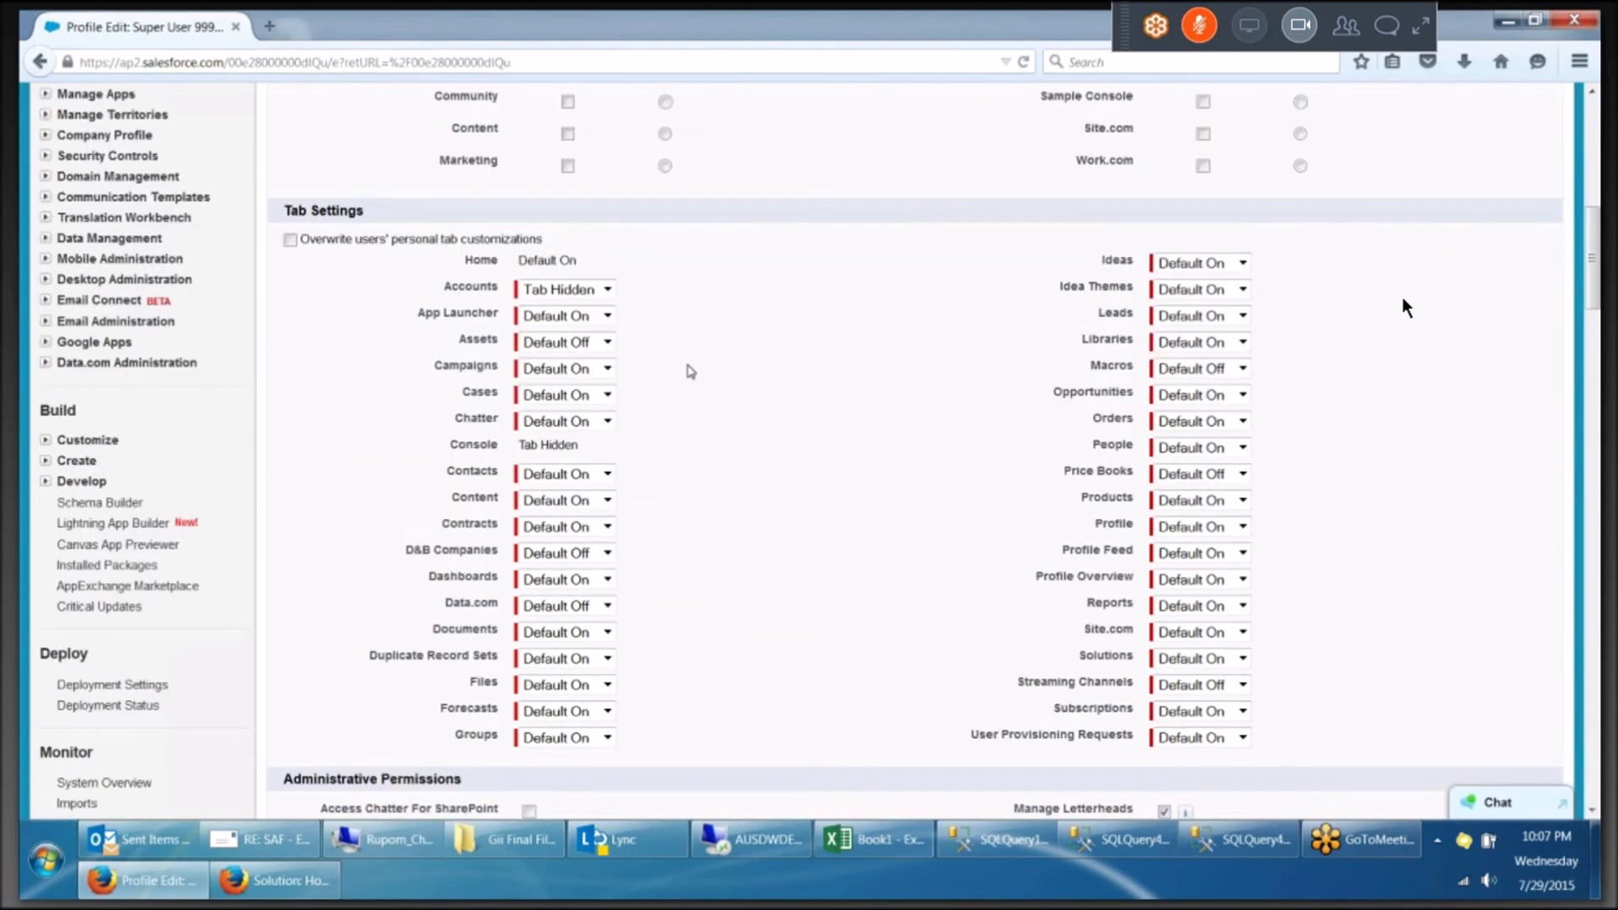
{"action": "scroll", "coordinate": [1403, 304], "scroll_direction": "up", "scroll_amount": 1}
{"action": "scroll", "coordinate": [1403, 304], "scroll_direction": "up", "scroll_amount": 8}
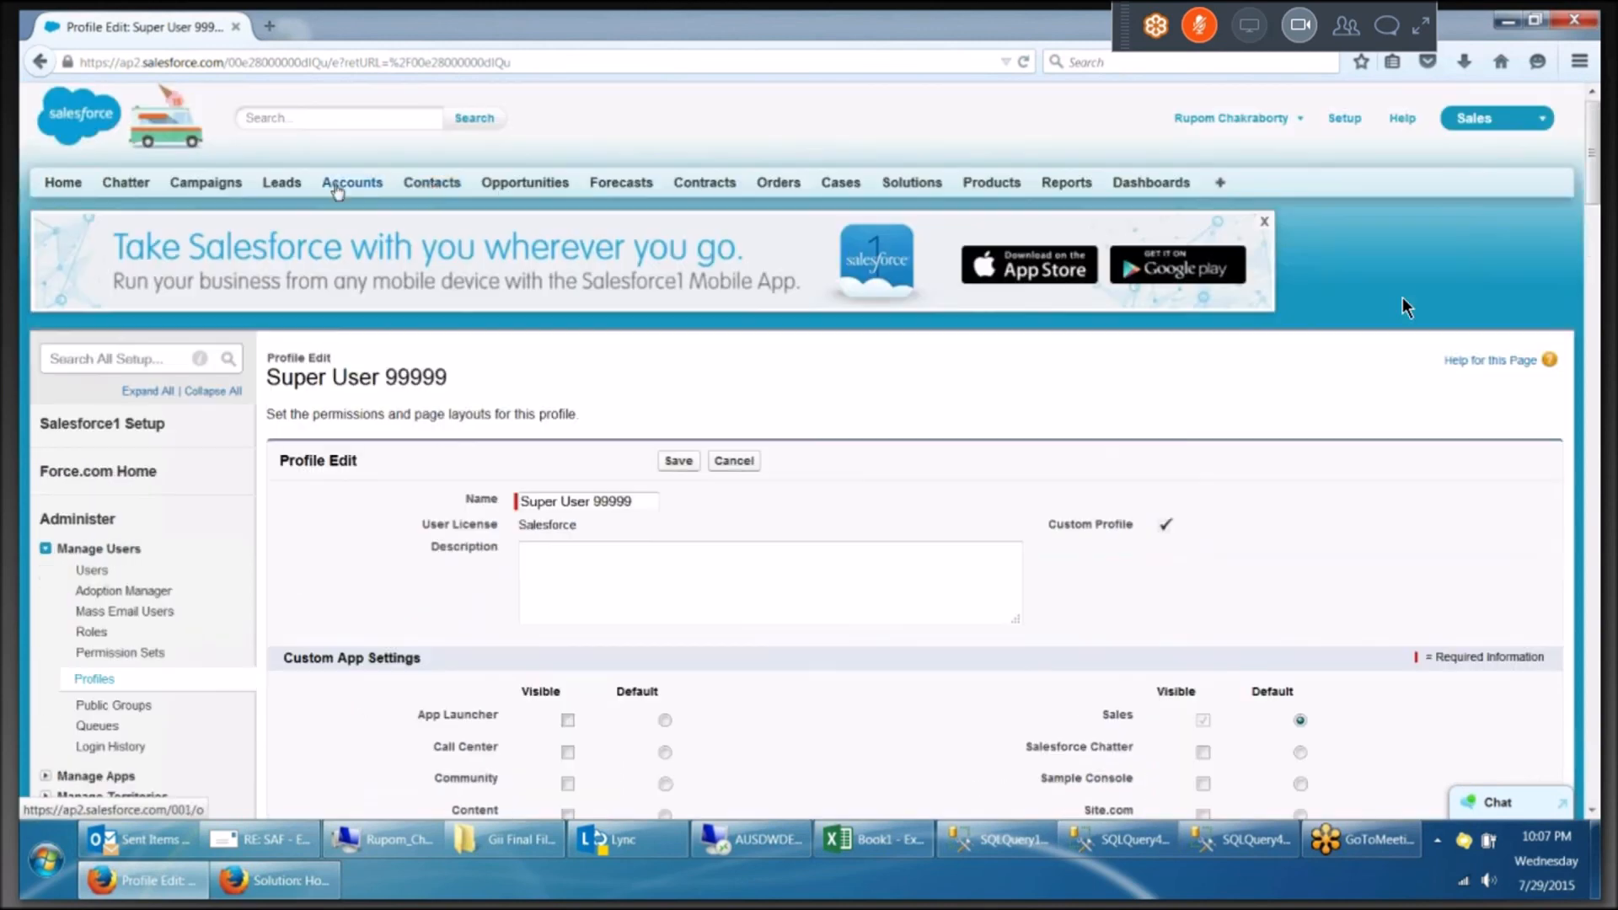
Open Contacts in a new browser tab and start a new contact.
{"action": "right_click", "coordinate": [449, 187]}
{"action": "left_click", "coordinate": [455, 195]}
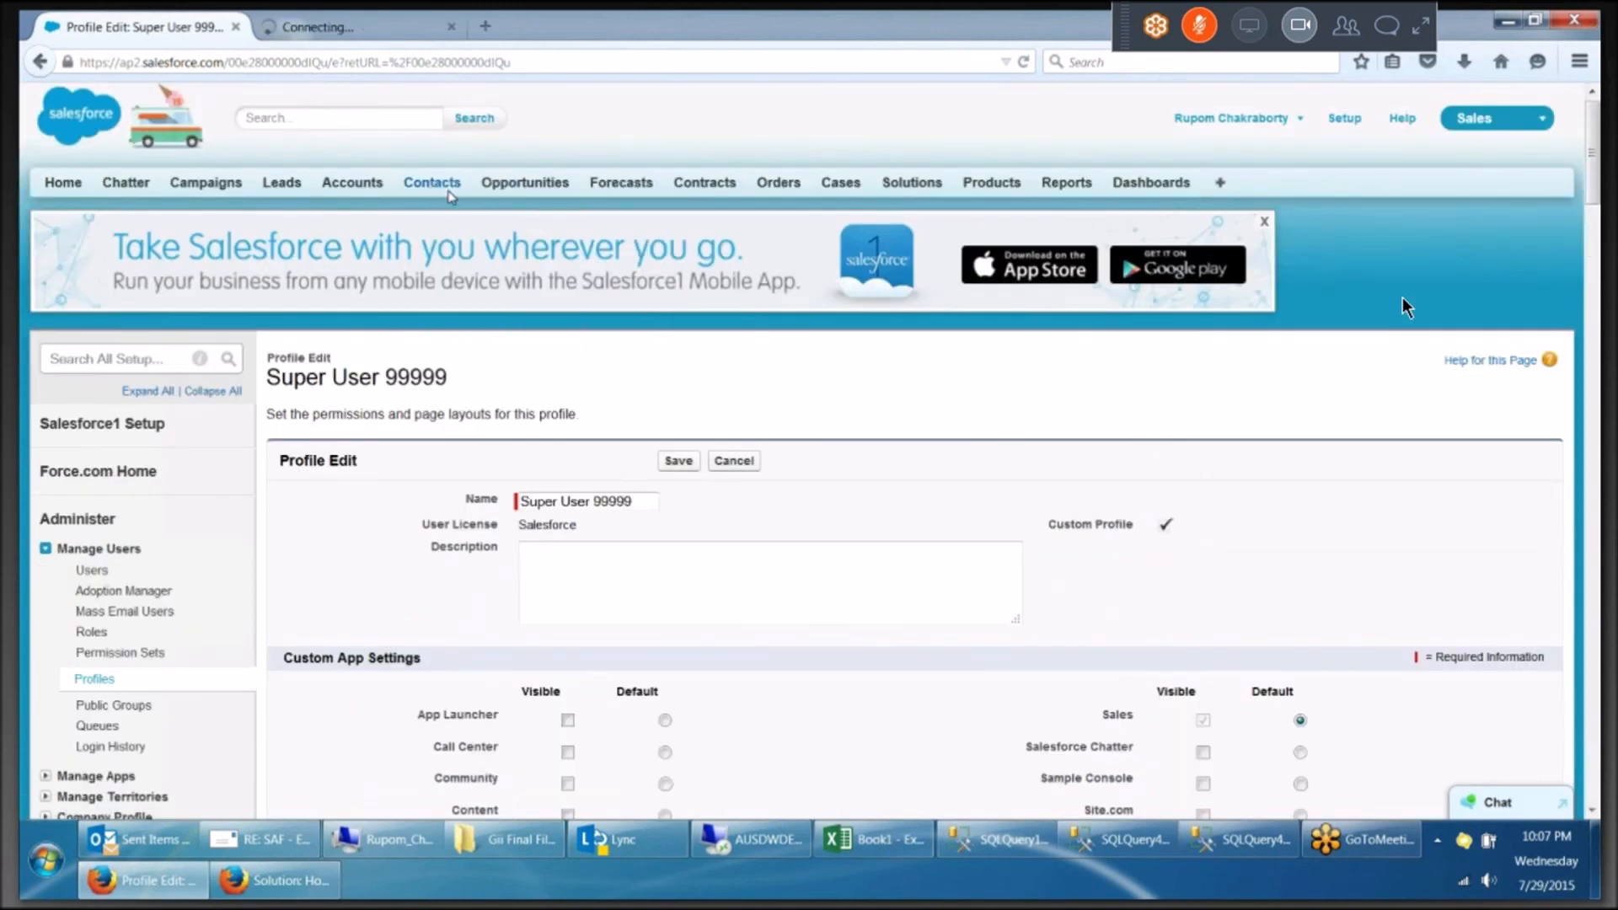
{"action": "left_click", "coordinate": [363, 31]}
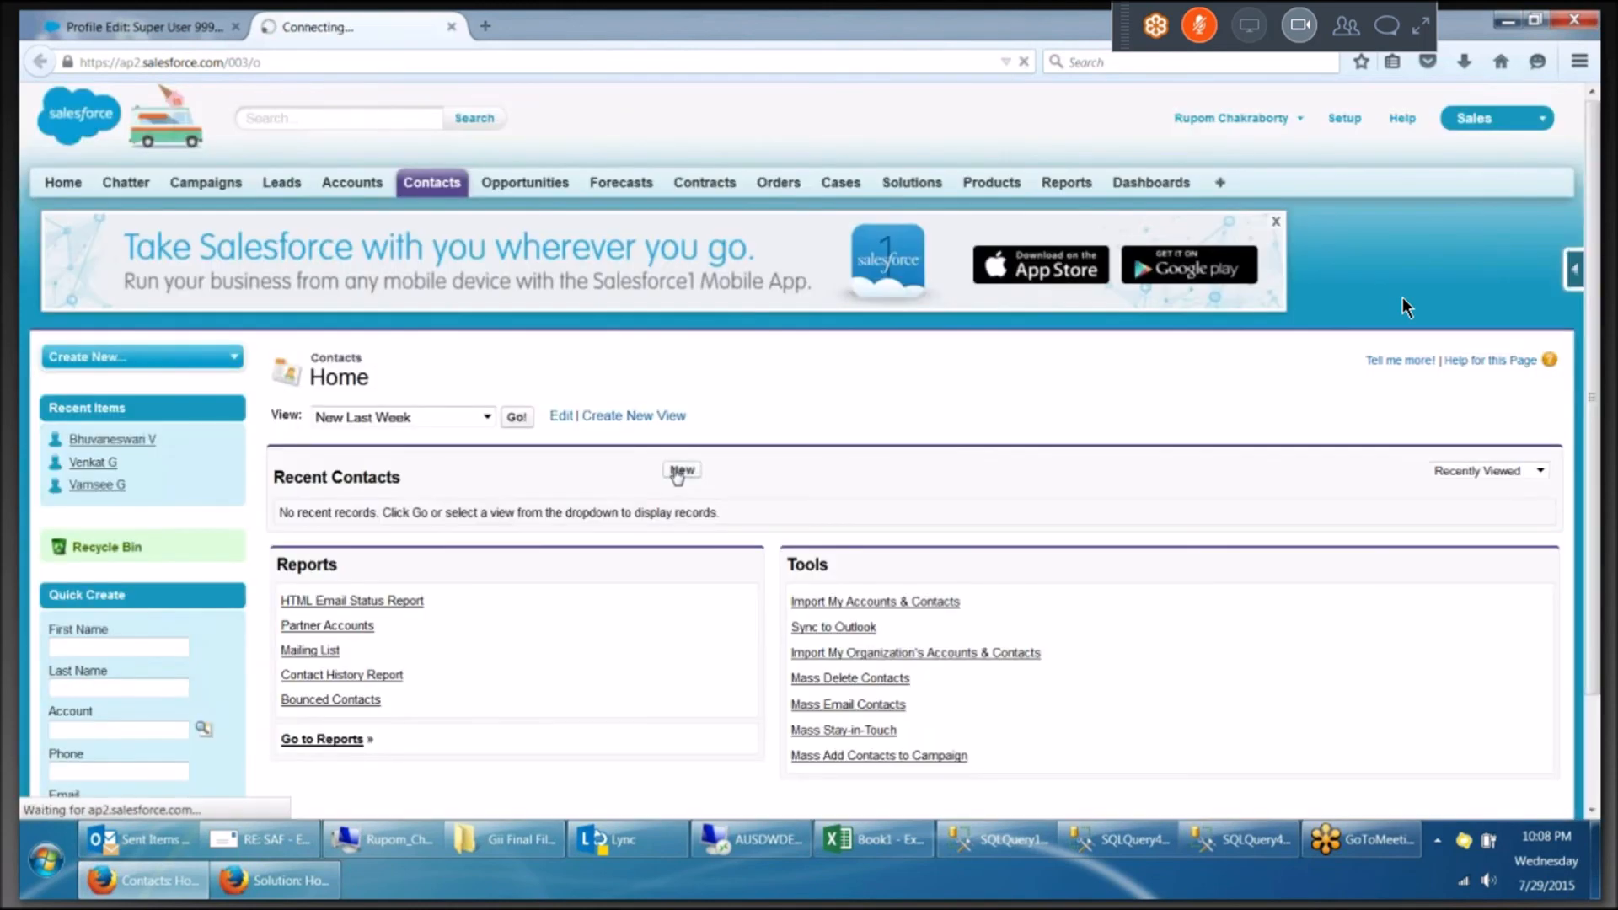
{"action": "left_click", "coordinate": [677, 472]}
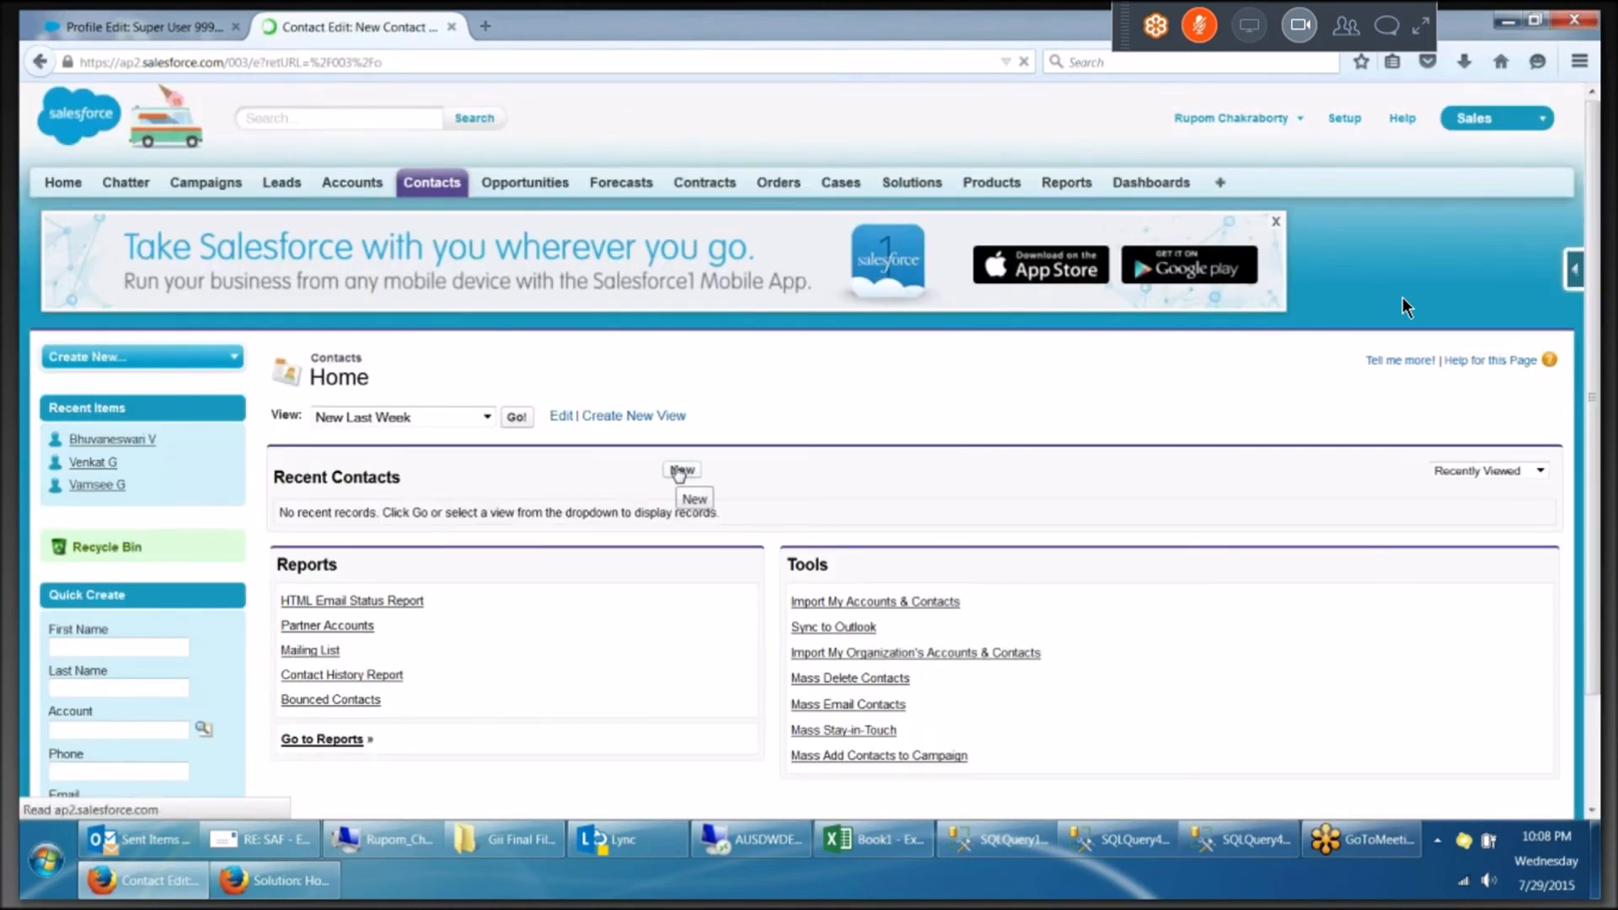
Create and save an account named ABC Technology, and return to the Accounts home page.
{"action": "left_click", "coordinate": [358, 189]}
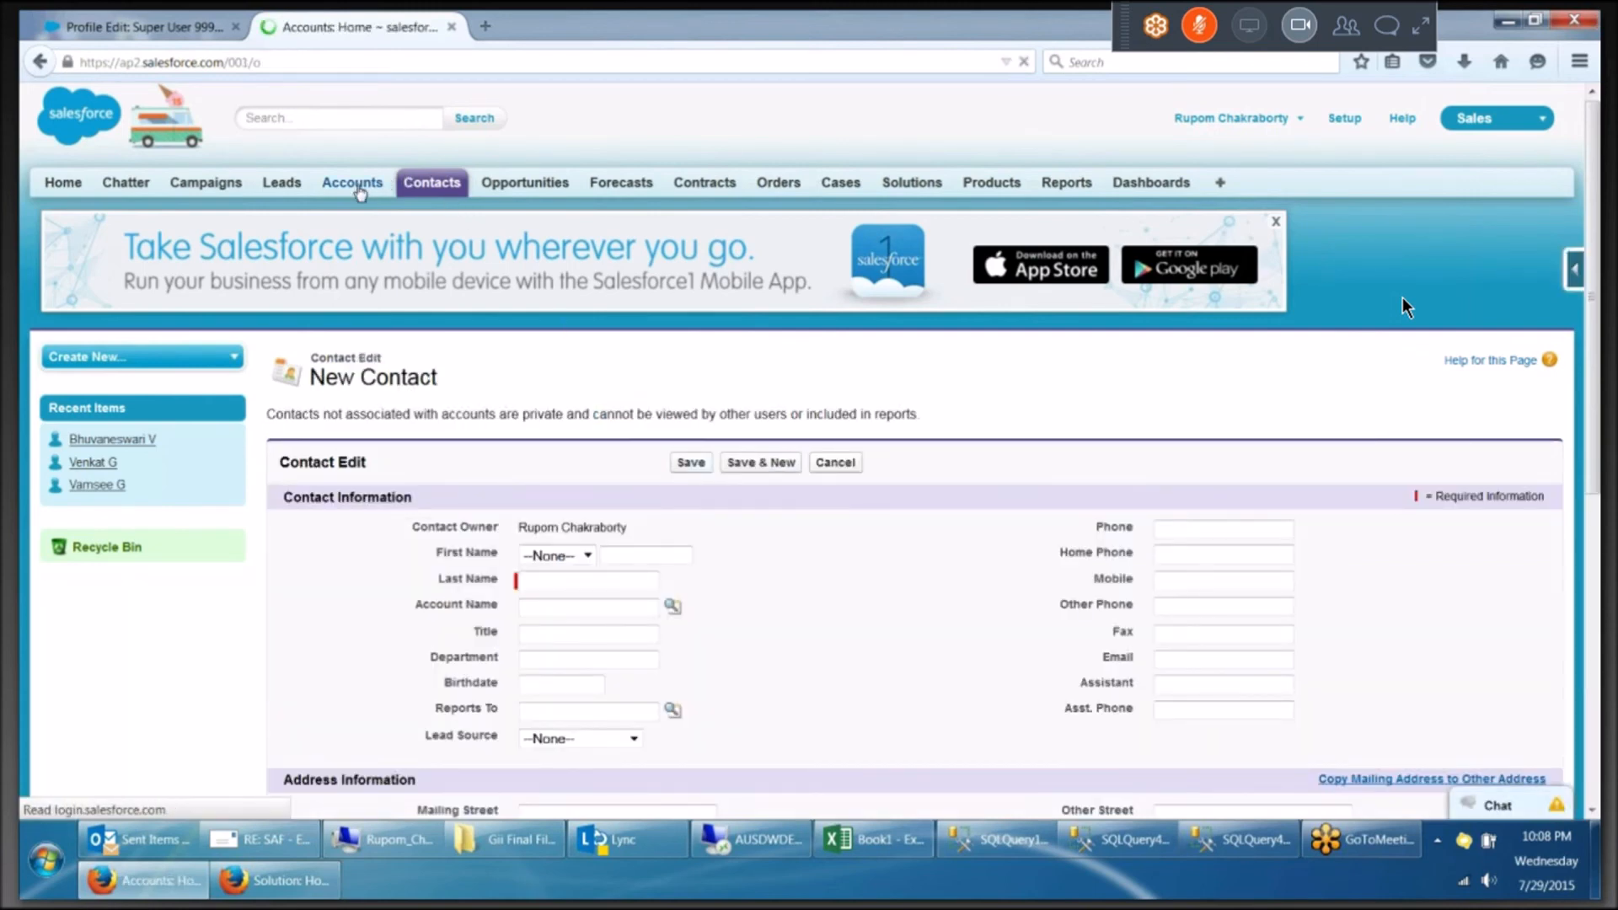
{"action": "left_click", "coordinate": [681, 470]}
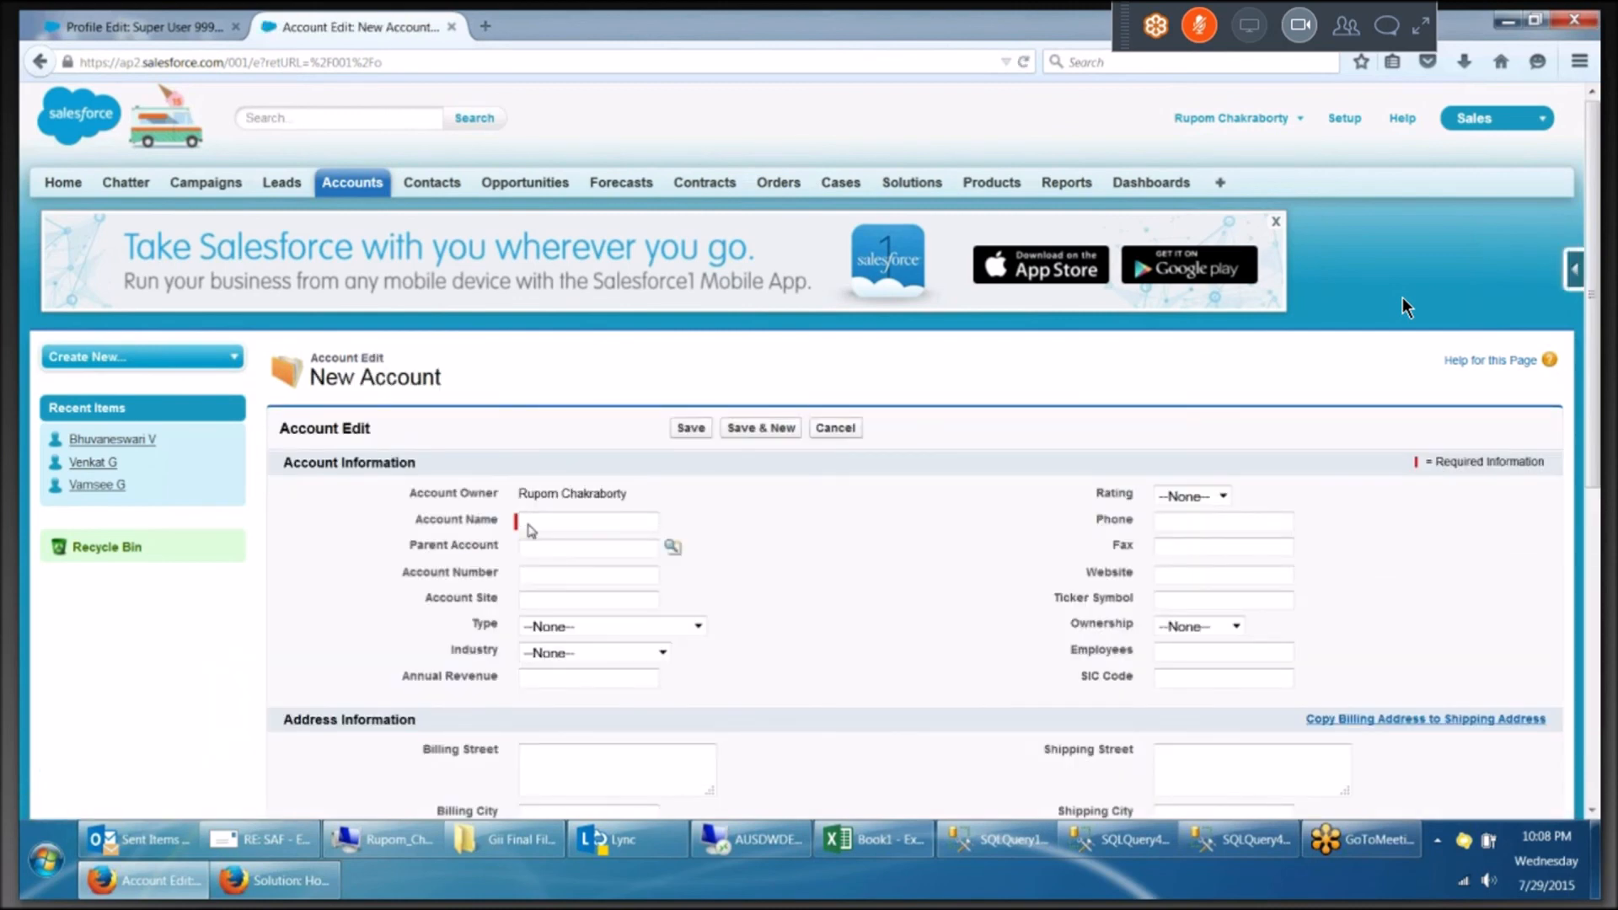
{"action": "type", "text": "abc"}
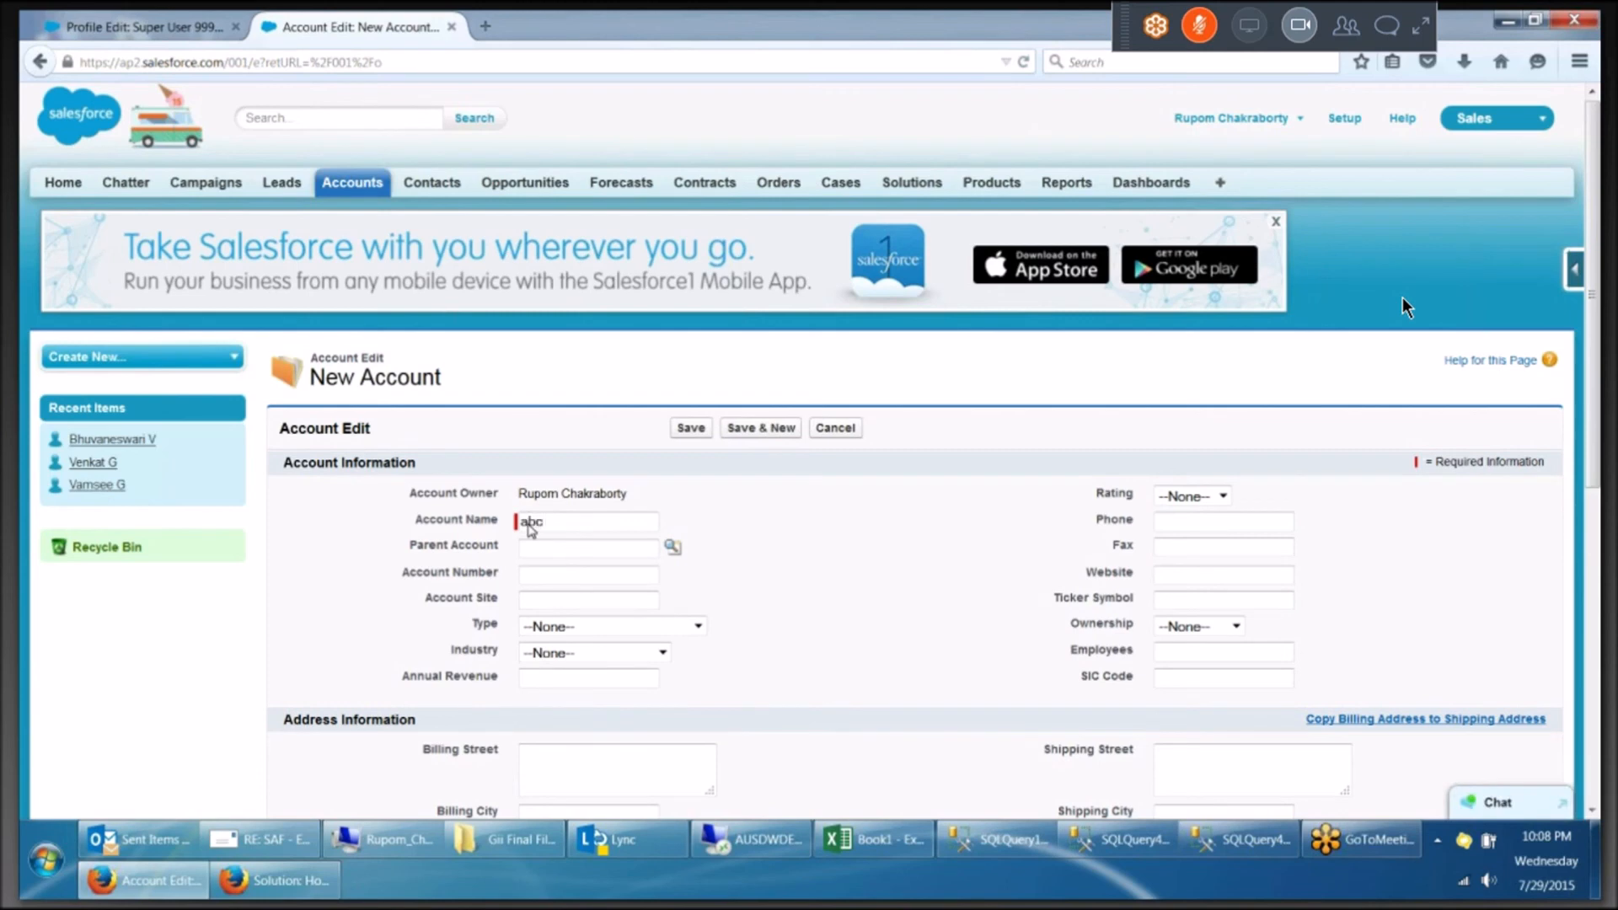
{"action": "key", "text": "BackSpace"}
{"action": "key", "text": "BackSpace"}
{"action": "key", "text": "BackSpace"}
{"action": "type", "text": "ABC Technology"}
{"action": "left_click", "coordinate": [691, 428]}
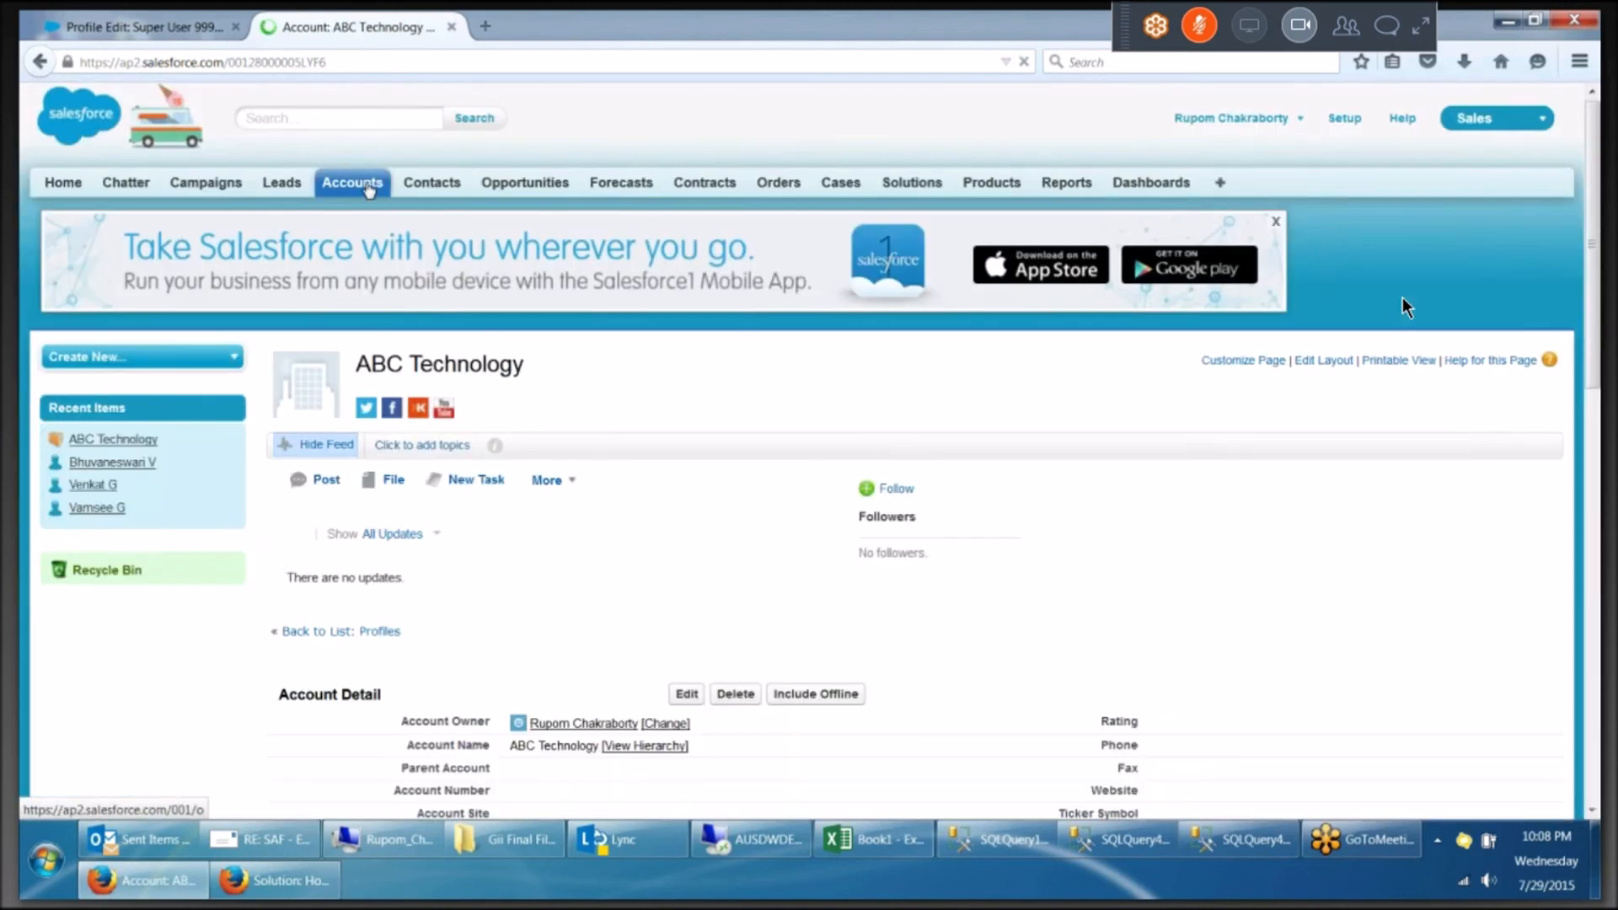
{"action": "left_click", "coordinate": [365, 194]}
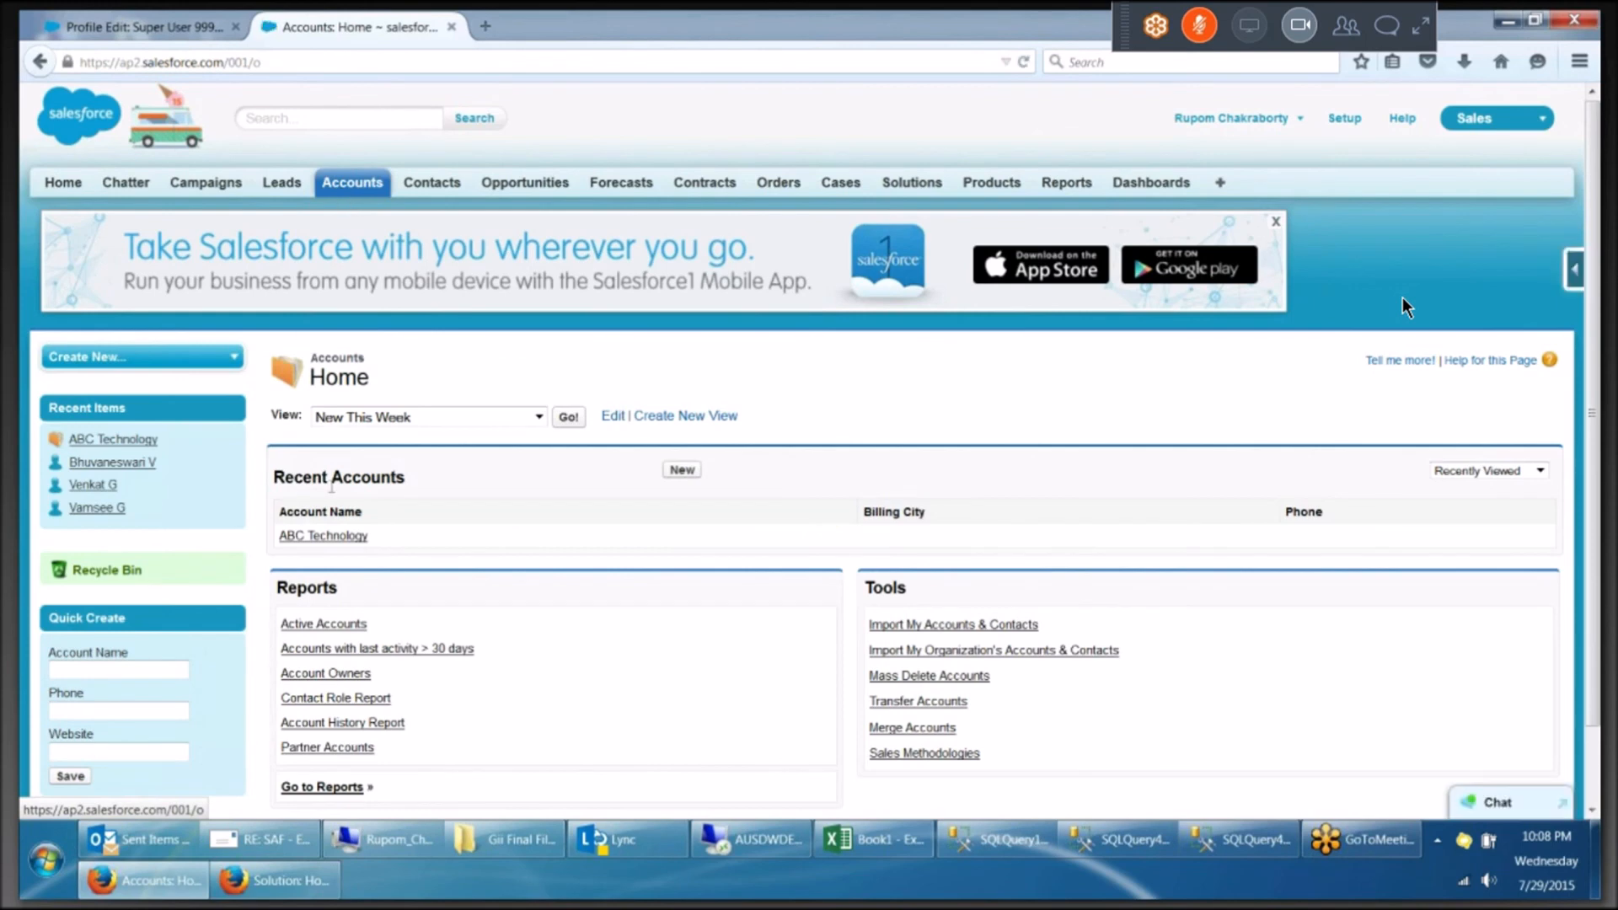
Start a new contact with the salutation Mr. and enter the contact's first and last name.
{"action": "left_click", "coordinate": [431, 187]}
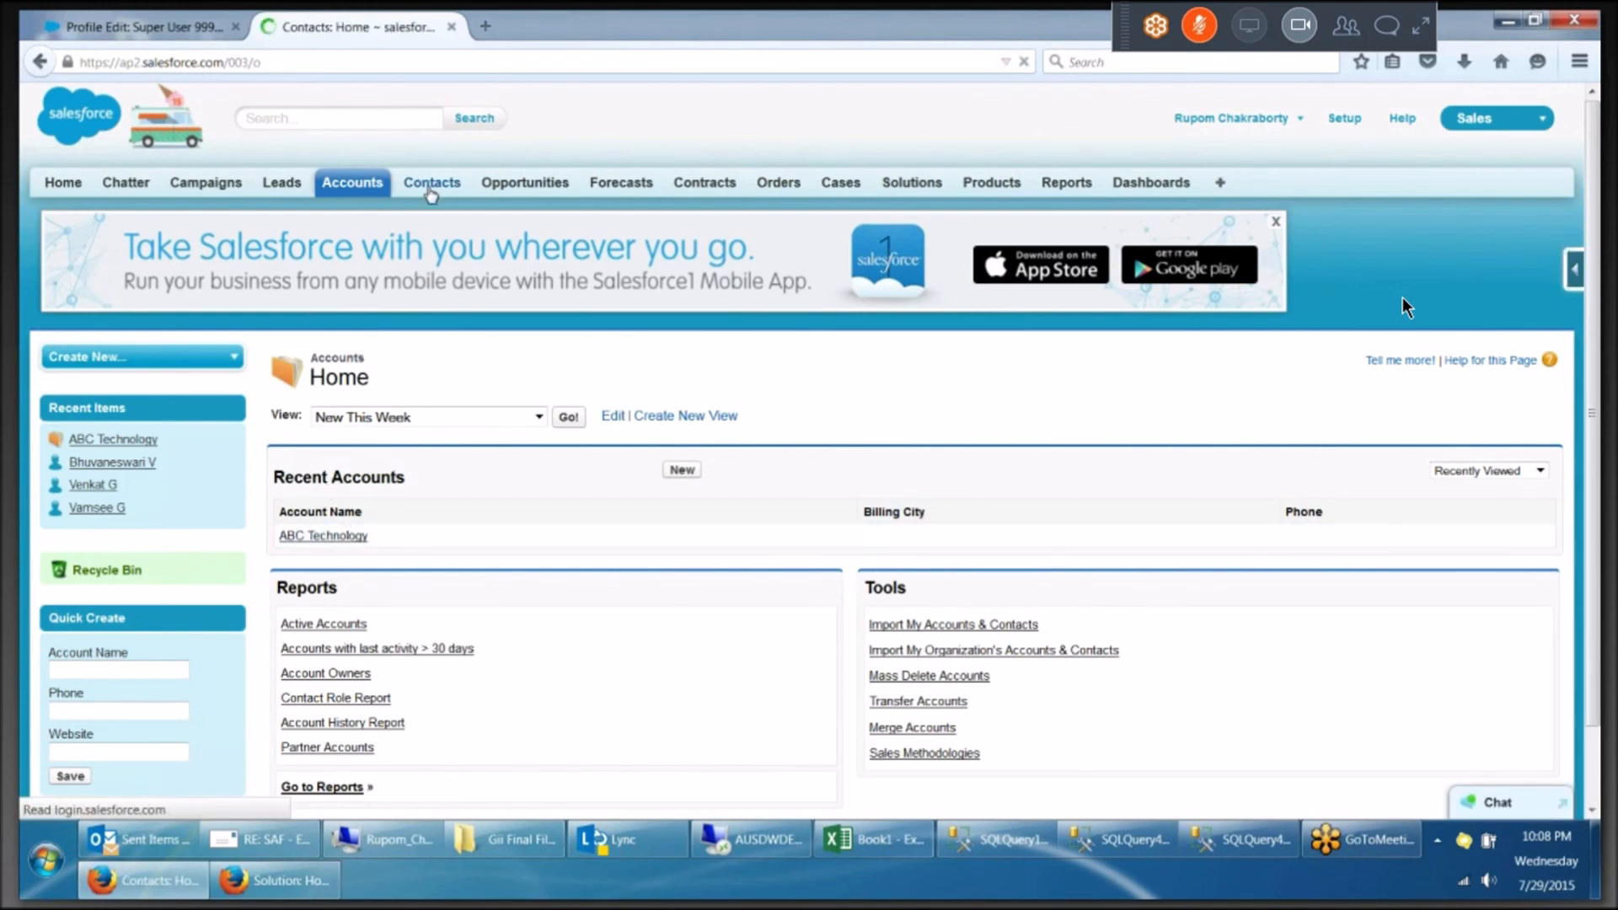
{"action": "left_click", "coordinate": [685, 472]}
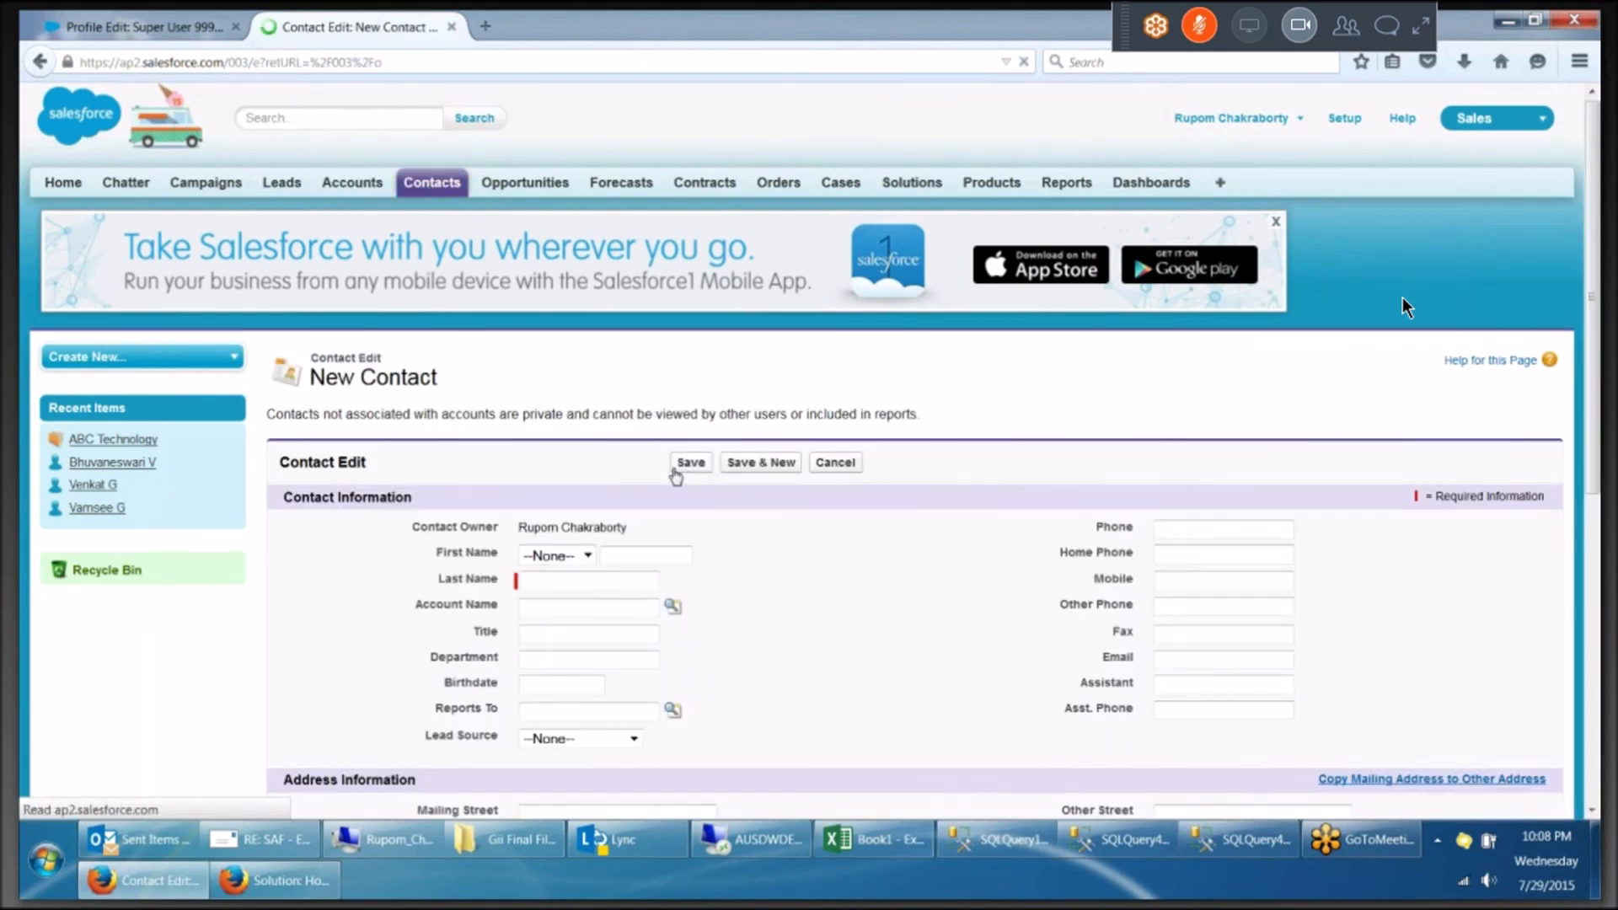
{"action": "left_click", "coordinate": [584, 555]}
{"action": "left_click", "coordinate": [539, 589]}
{"action": "left_click", "coordinate": [619, 553]}
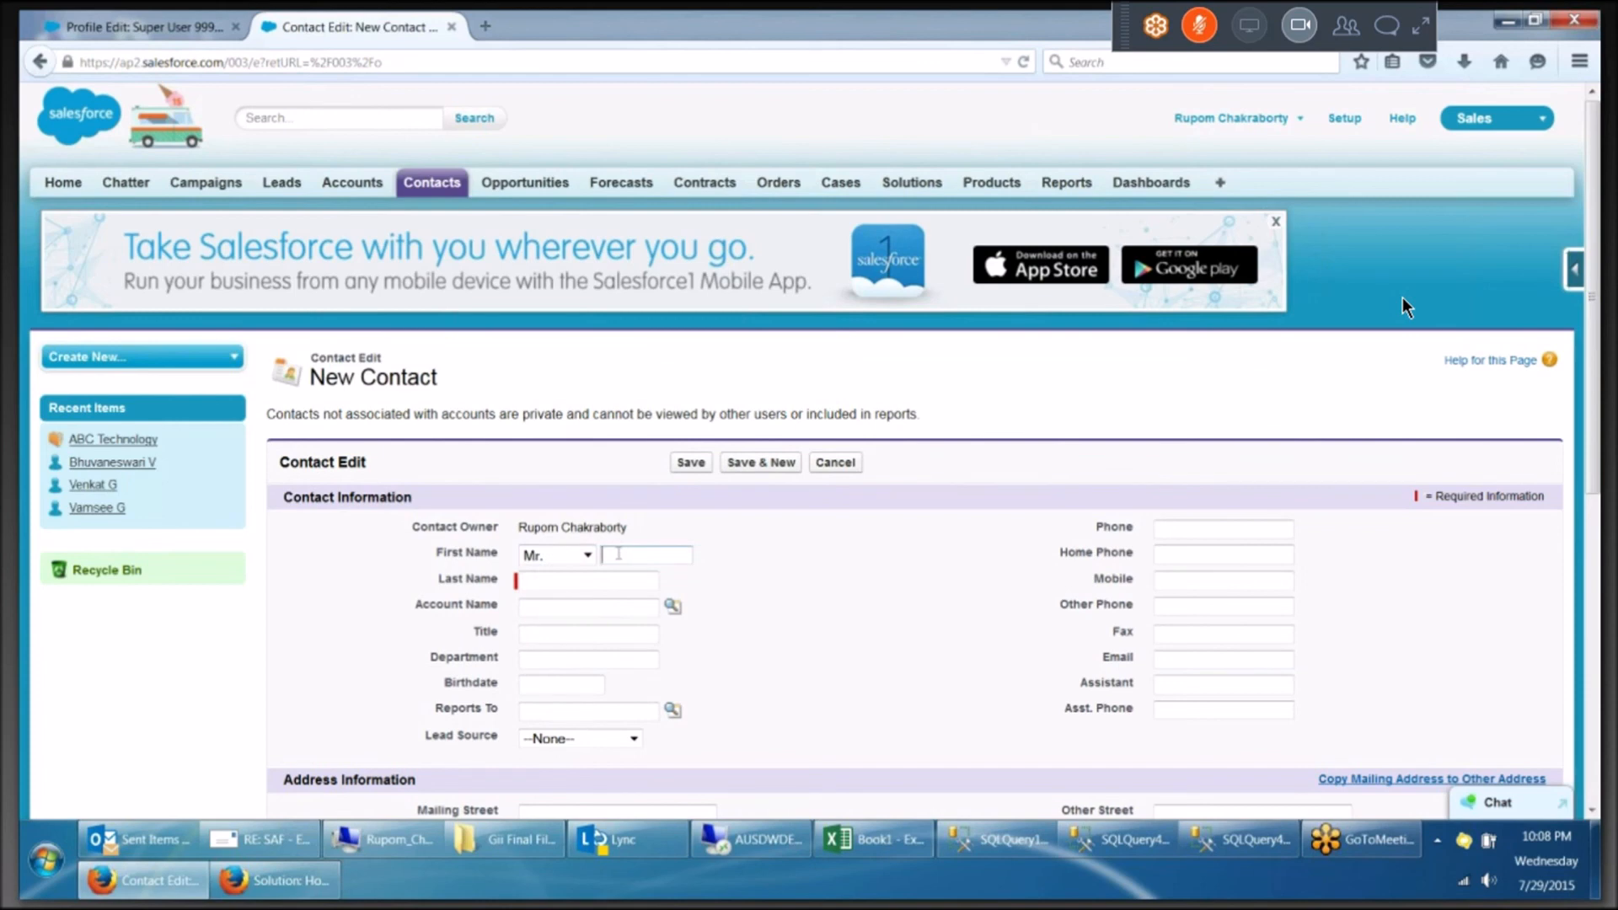
{"action": "type", "text": "Raj"}
{"action": "left_click", "coordinate": [562, 578]}
{"action": "type", "text": "Verma"}
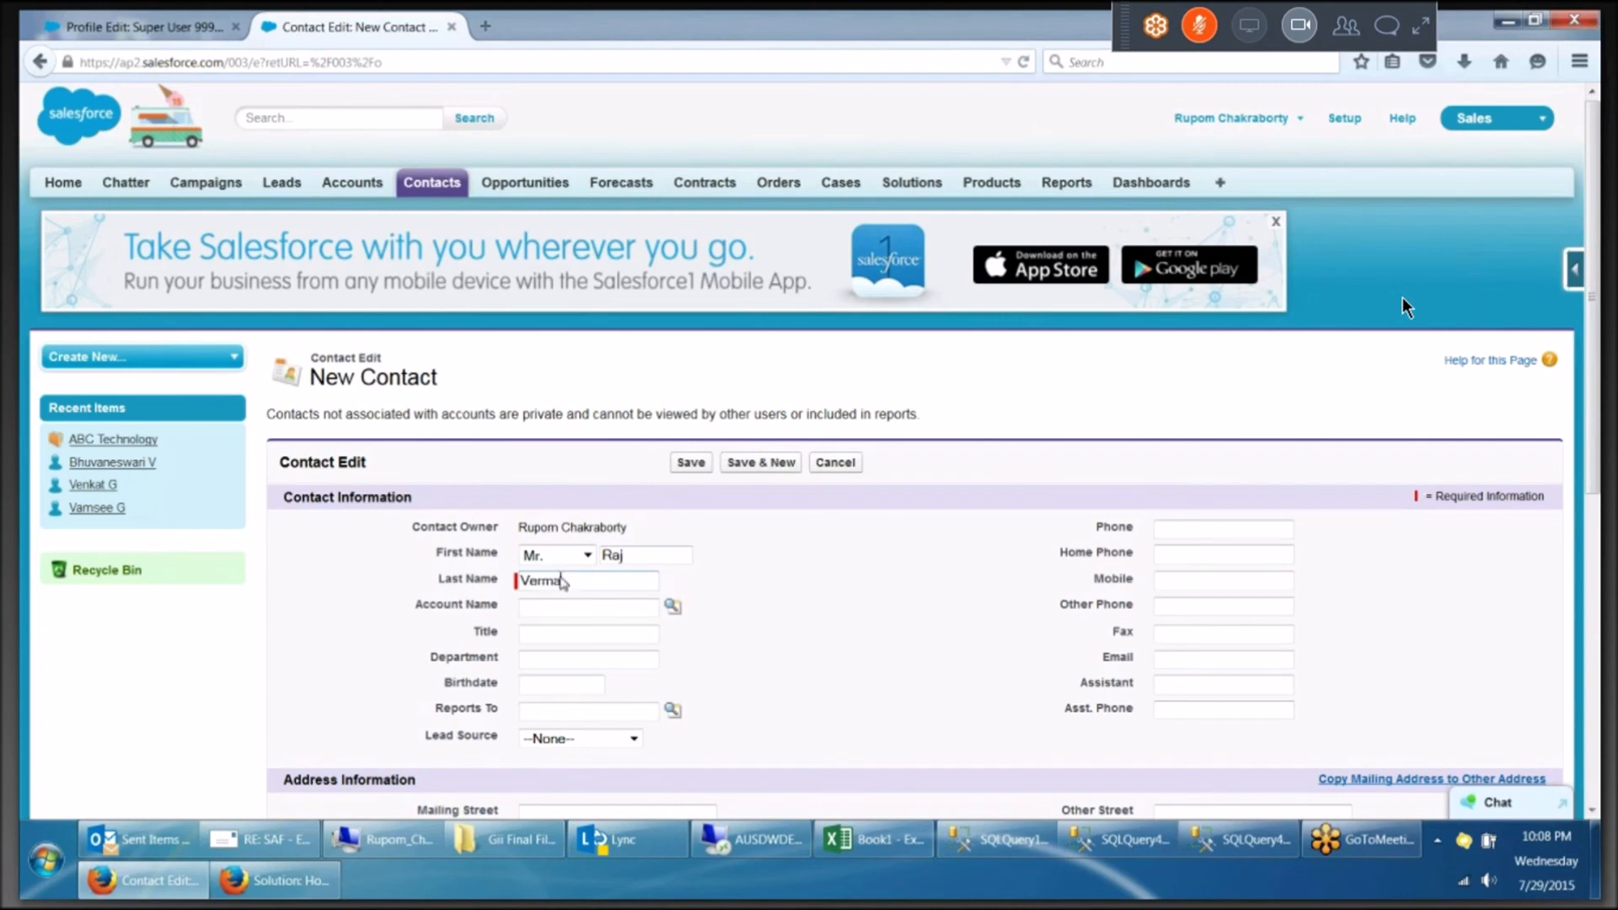
Link the new contact to the ABC Technology account and save the record.
{"action": "left_click", "coordinate": [674, 610]}
{"action": "left_click", "coordinate": [382, 523]}
{"action": "left_click", "coordinate": [690, 463]}
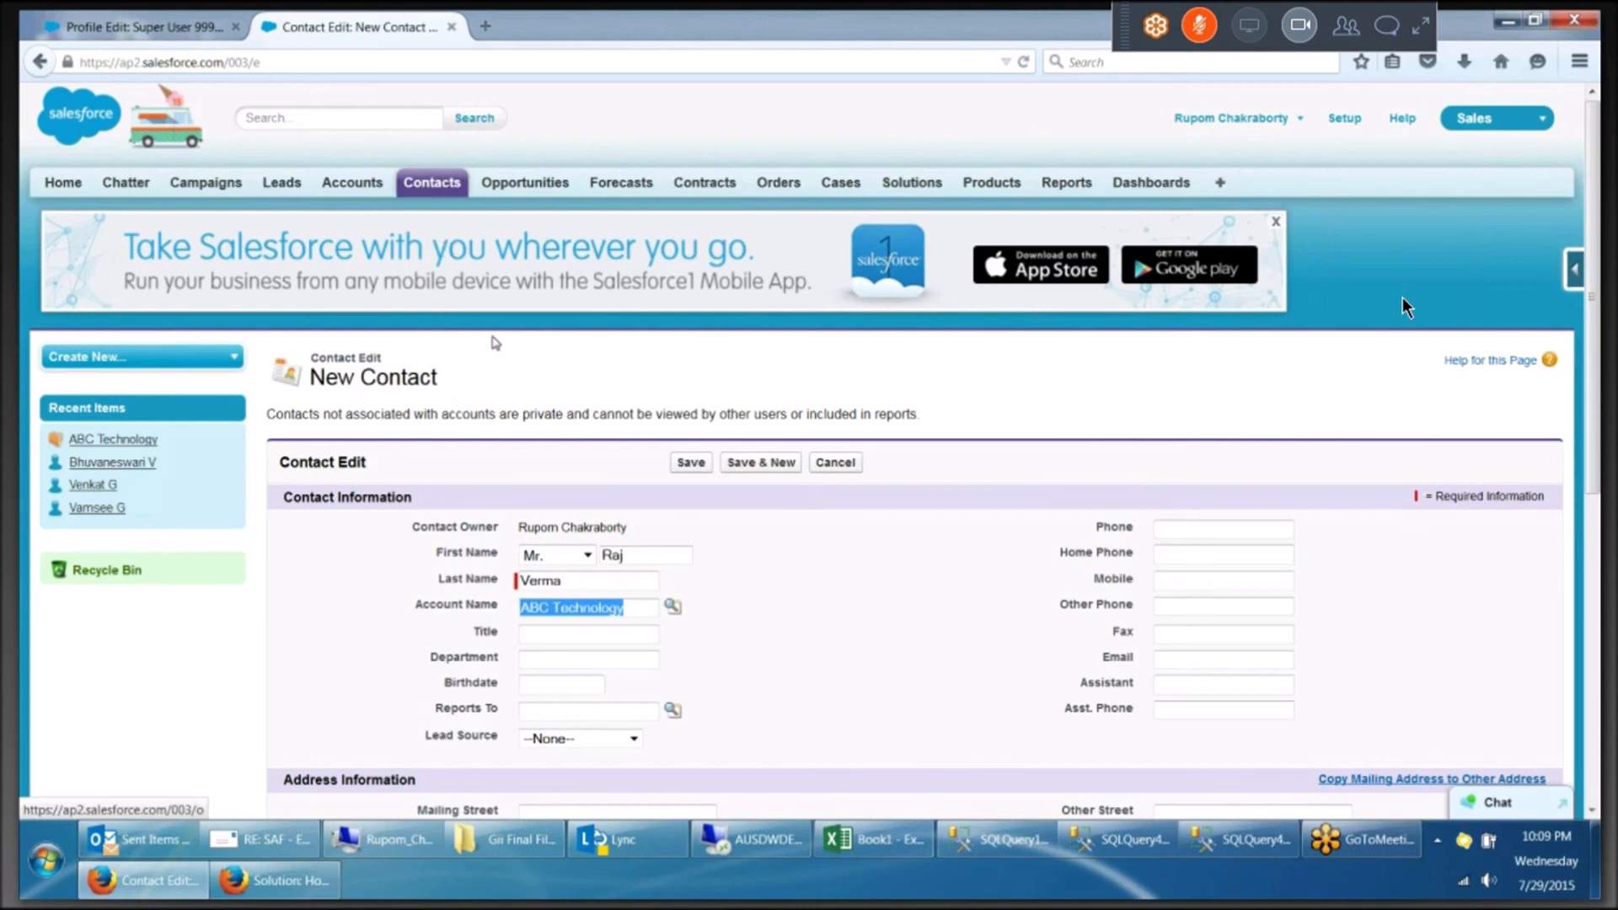
{"action": "left_click", "coordinate": [694, 471]}
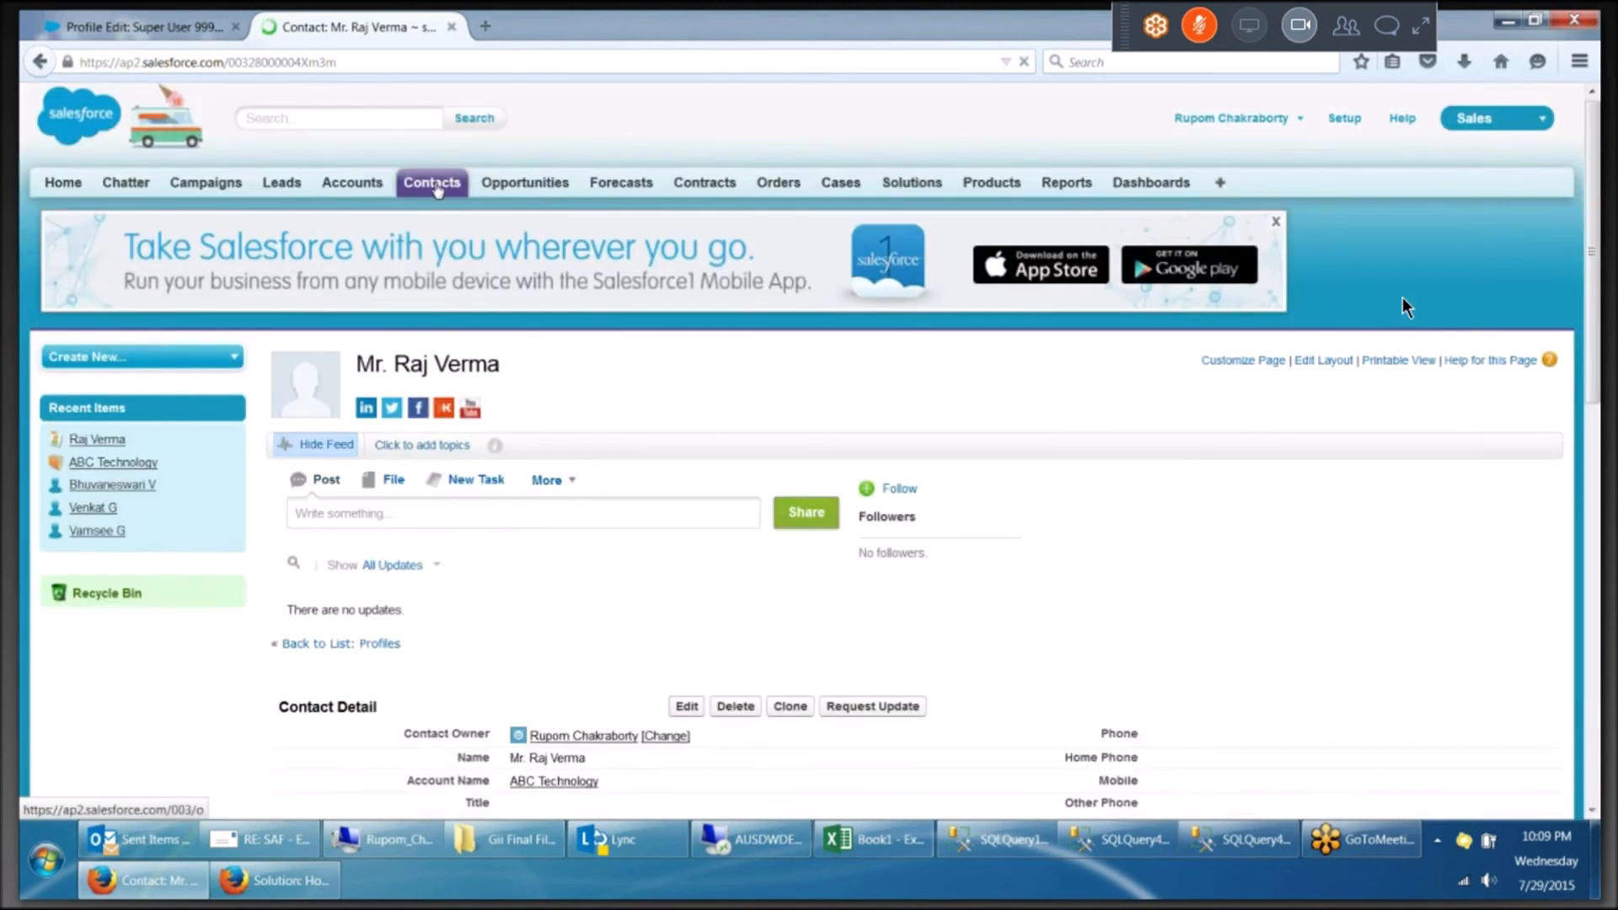
Open the ABC Technology account from the new contact's entry on the Contacts home page.
{"action": "left_click", "coordinate": [438, 191]}
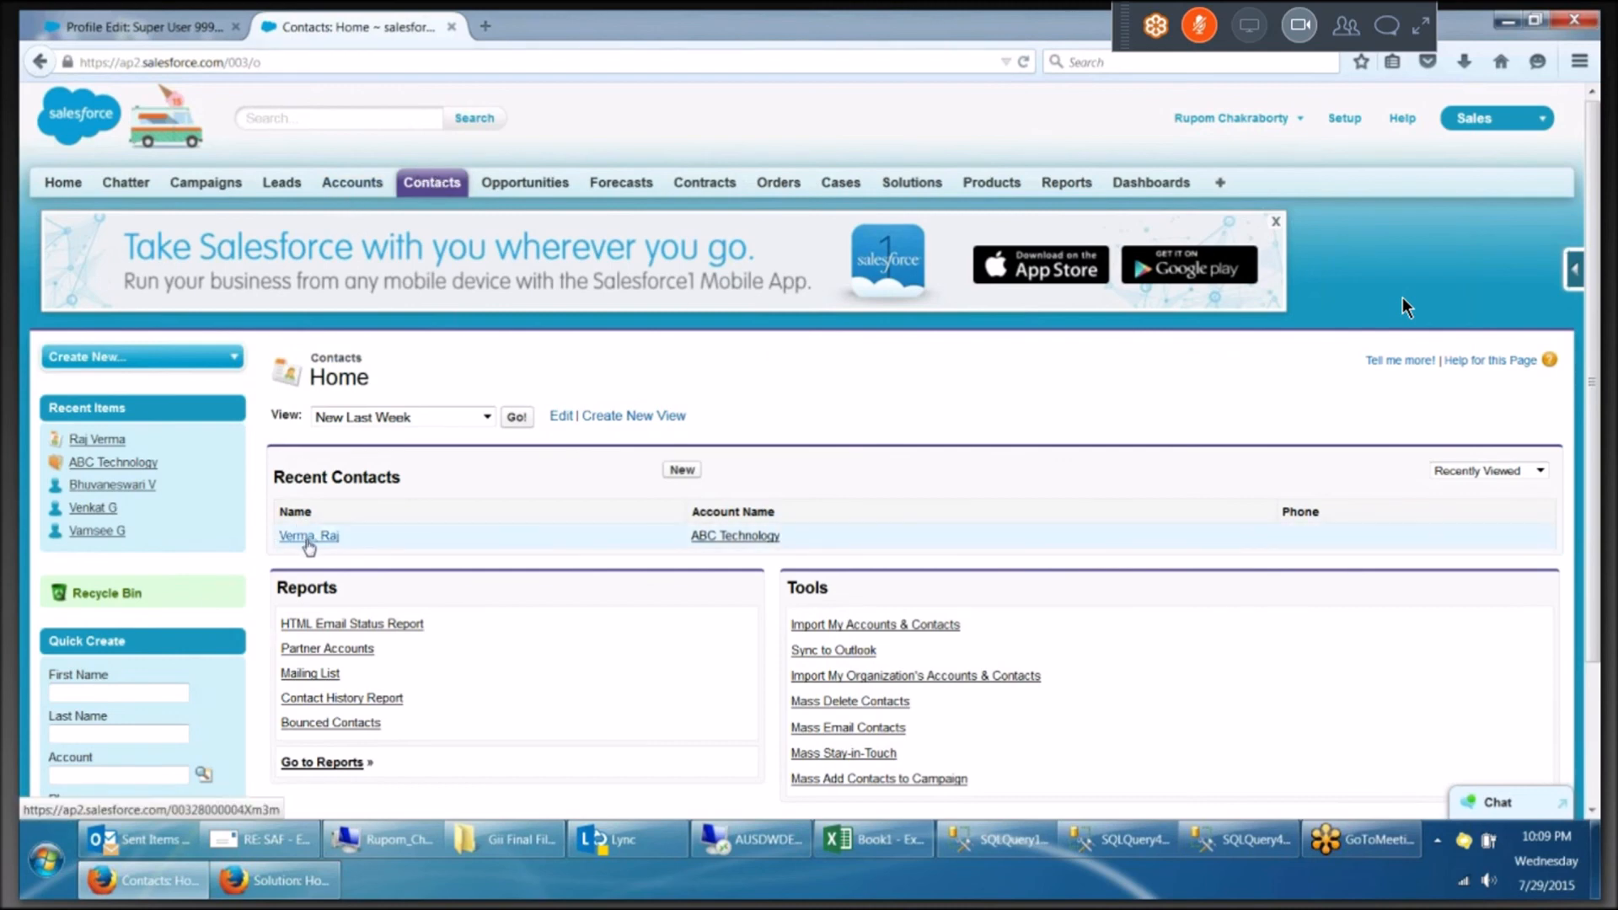
{"action": "left_click", "coordinate": [712, 537]}
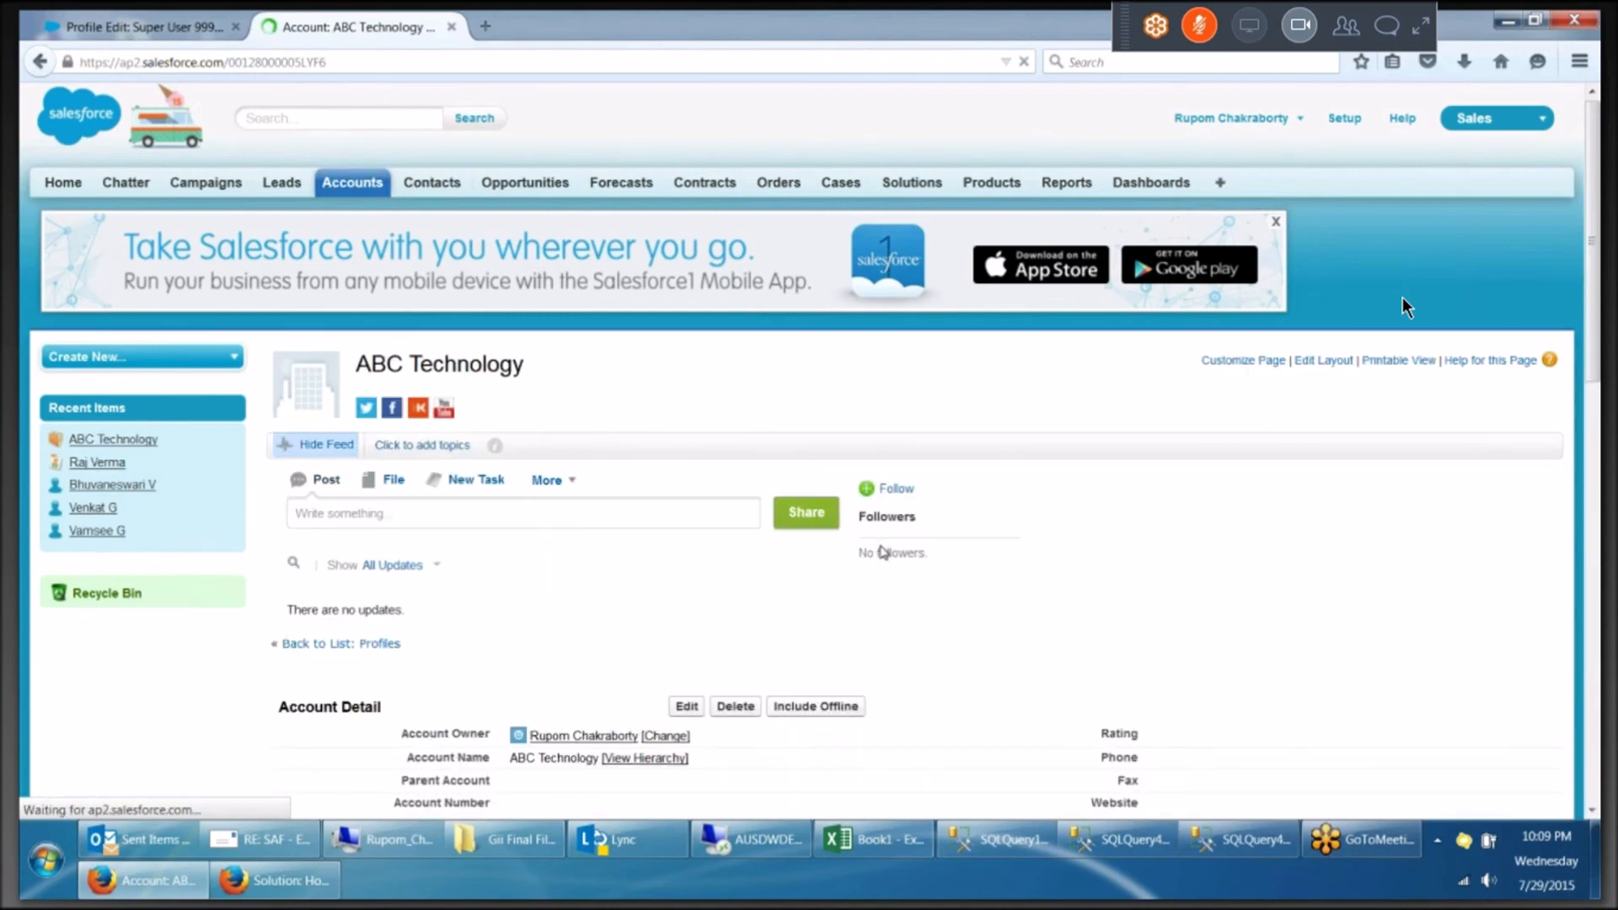
{"action": "key", "text": "alt+Tab"}
{"action": "key", "text": "alt+Tab"}
{"action": "key", "text": "alt+Tab"}
{"action": "key", "text": "alt+Tab"}
{"action": "key", "text": "alt+Tab"}
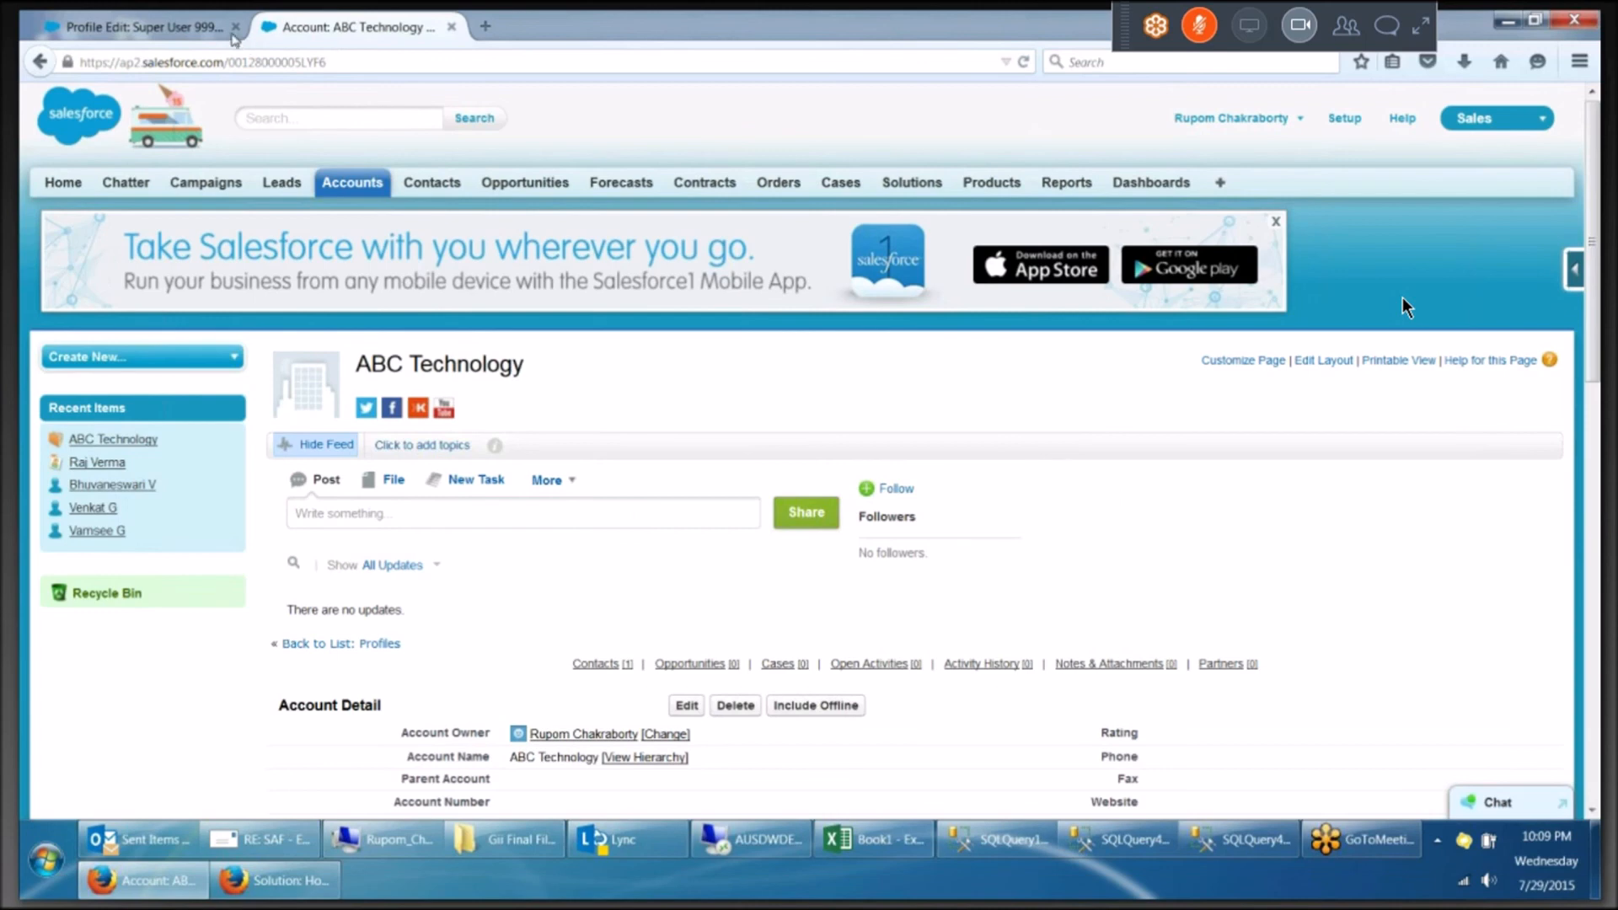
Return to the Super User 99999 profile being edited and set its Accounts tab to Default Off.
{"action": "left_click", "coordinate": [173, 30]}
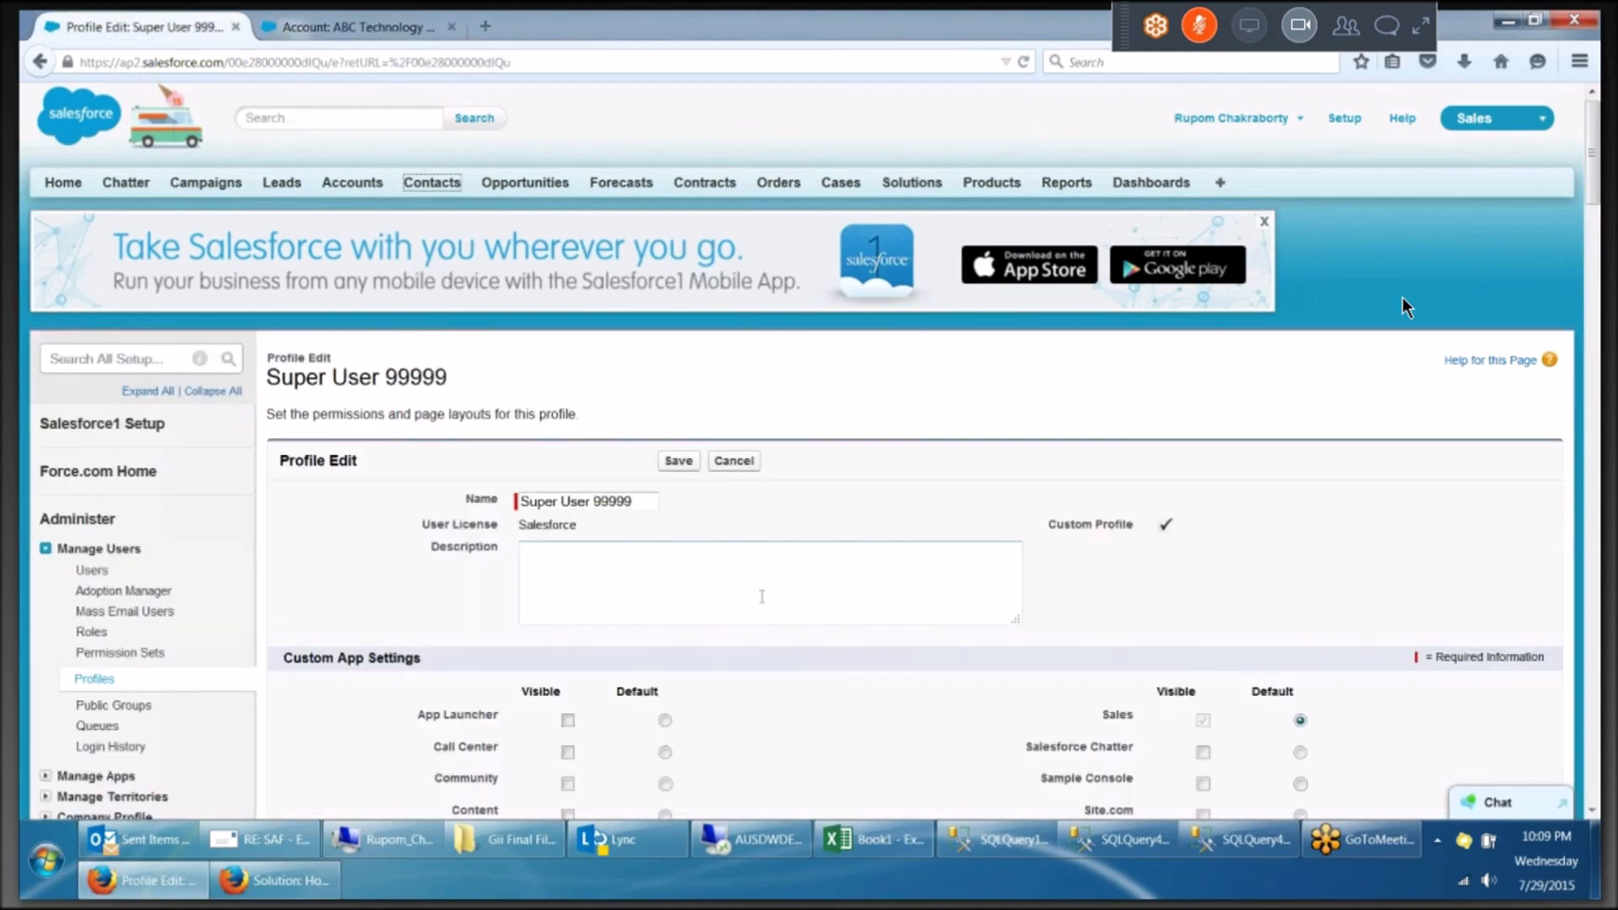
{"action": "scroll", "coordinate": [761, 596], "scroll_direction": "down", "scroll_amount": 10}
{"action": "left_click", "coordinate": [566, 289]}
{"action": "left_click", "coordinate": [554, 331]}
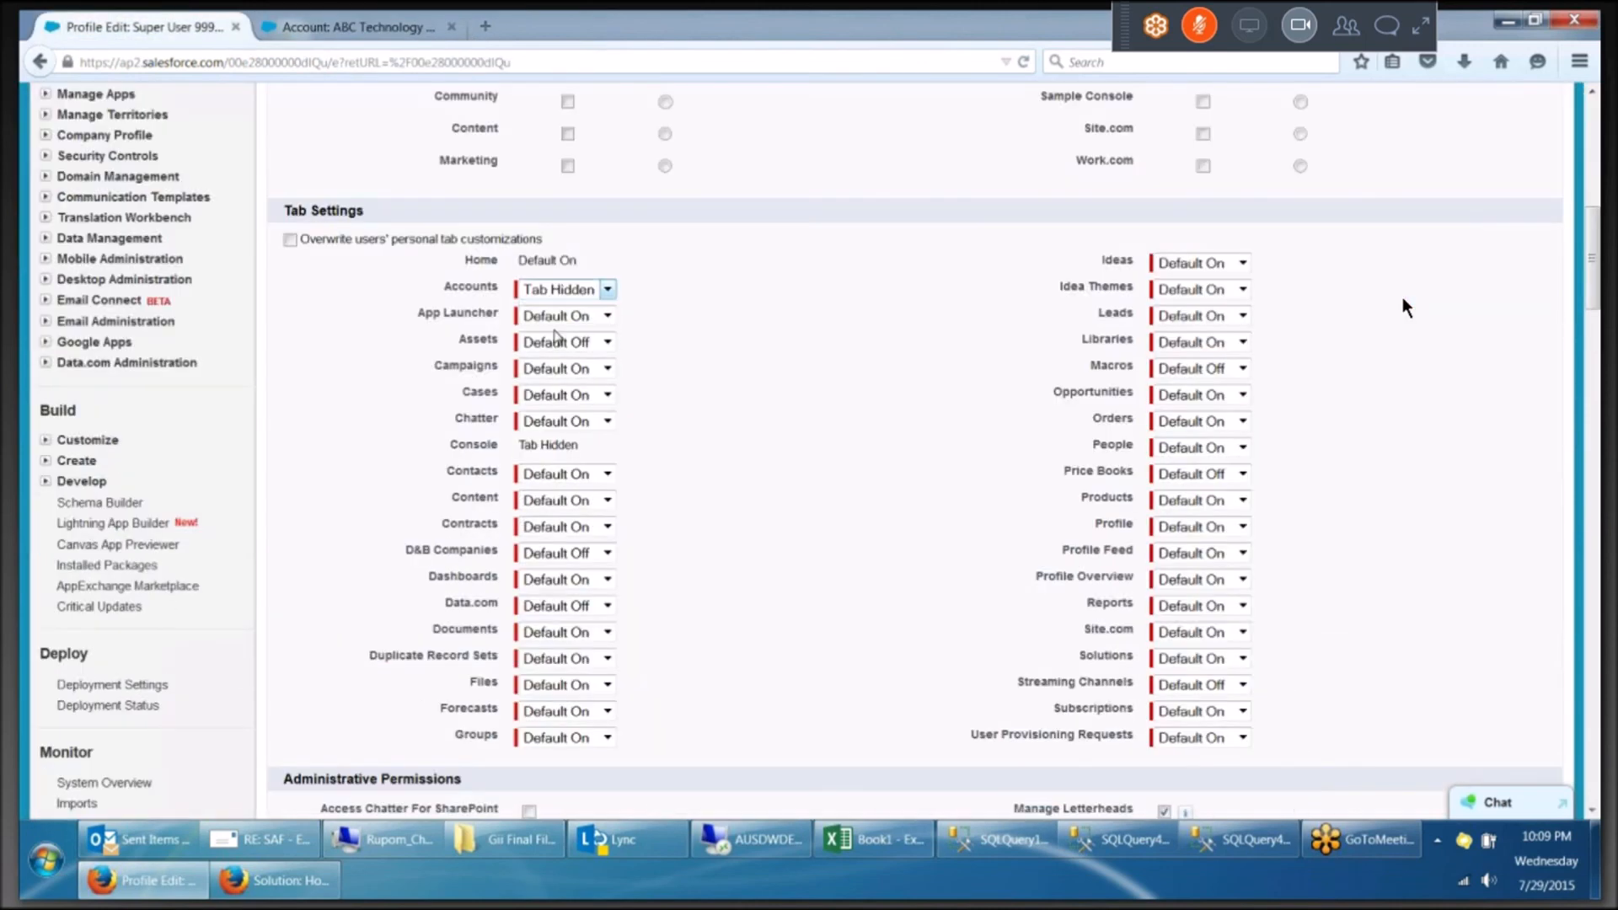
{"action": "scroll", "coordinate": [1405, 307], "scroll_direction": "up", "scroll_amount": 1}
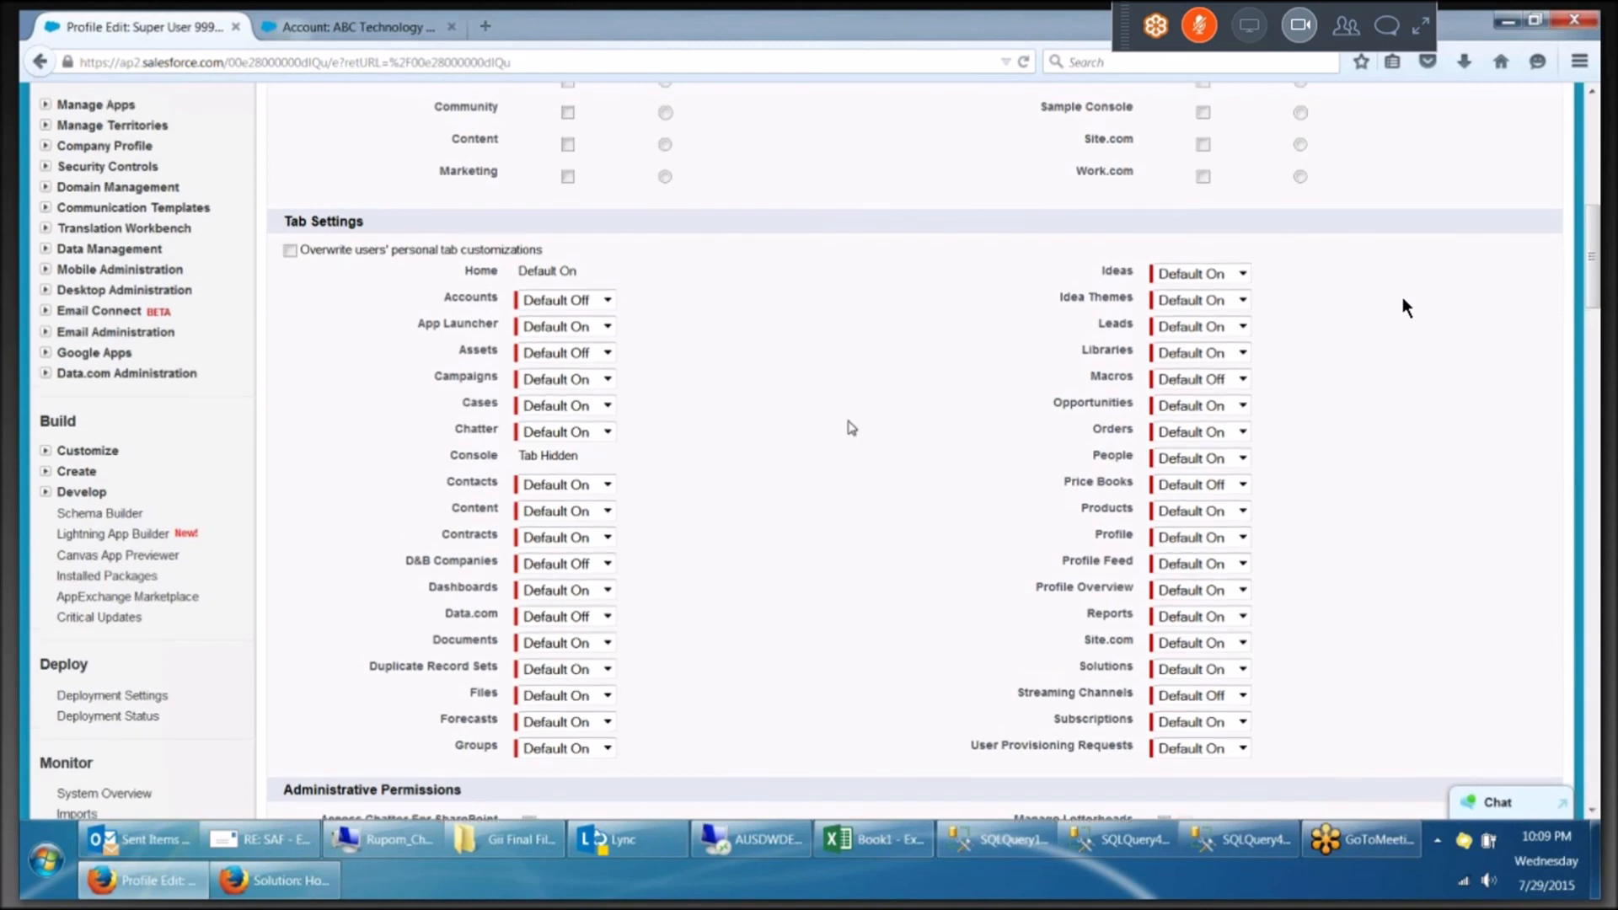
Check the recent contacts and their linked account in the other browser tab, and return to the profile being edited.
{"action": "left_click", "coordinate": [354, 27]}
{"action": "left_click", "coordinate": [415, 185]}
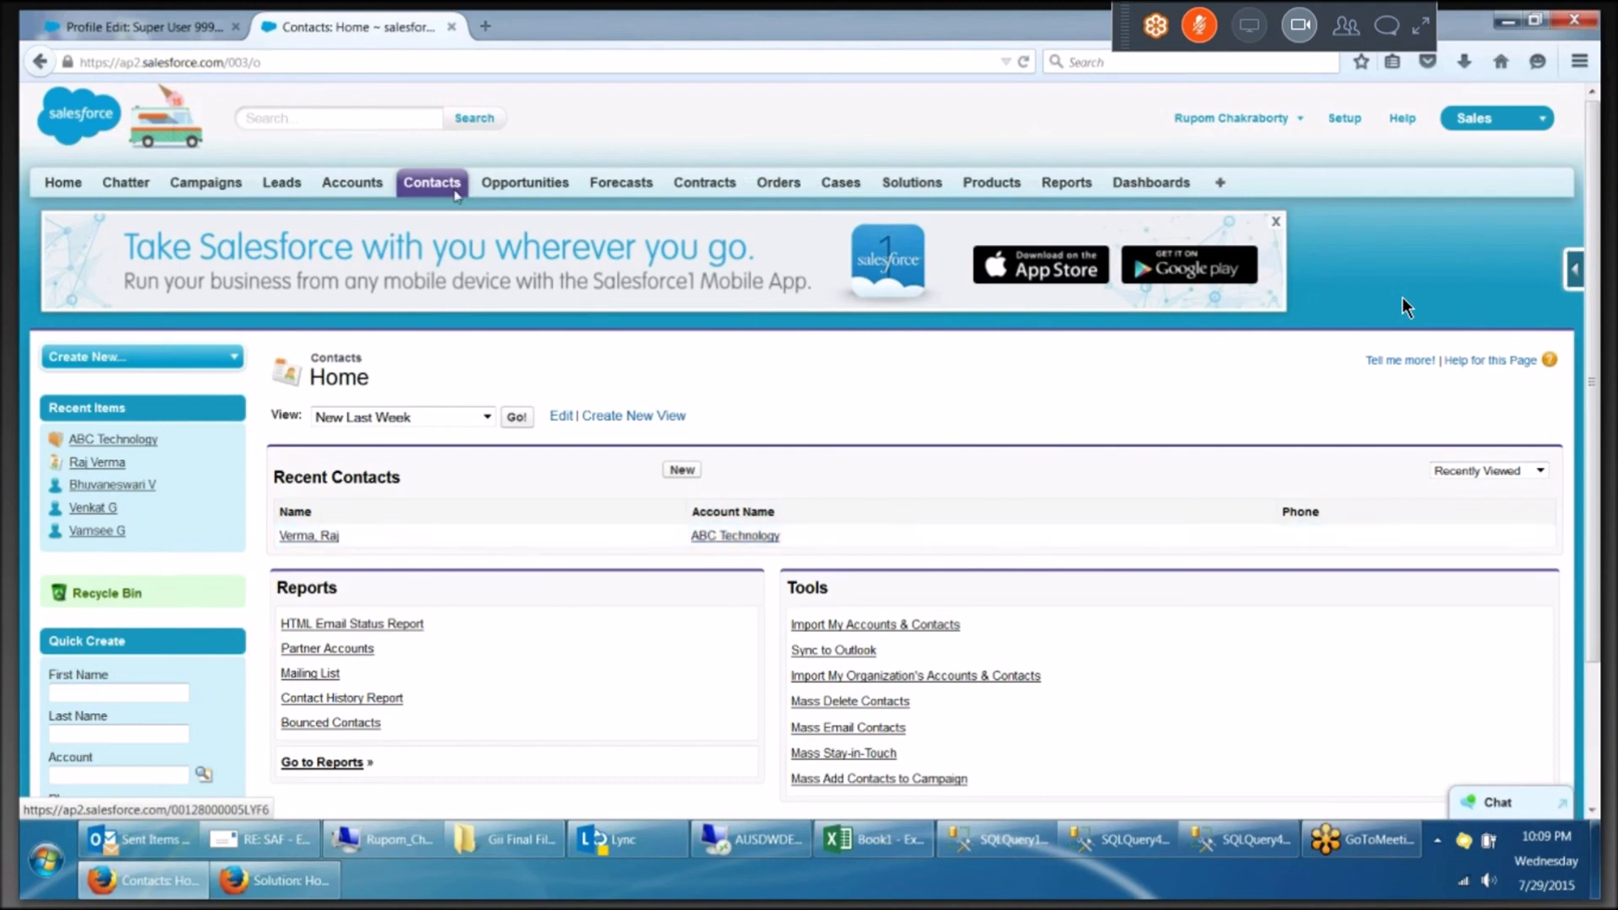
{"action": "left_click", "coordinate": [160, 23]}
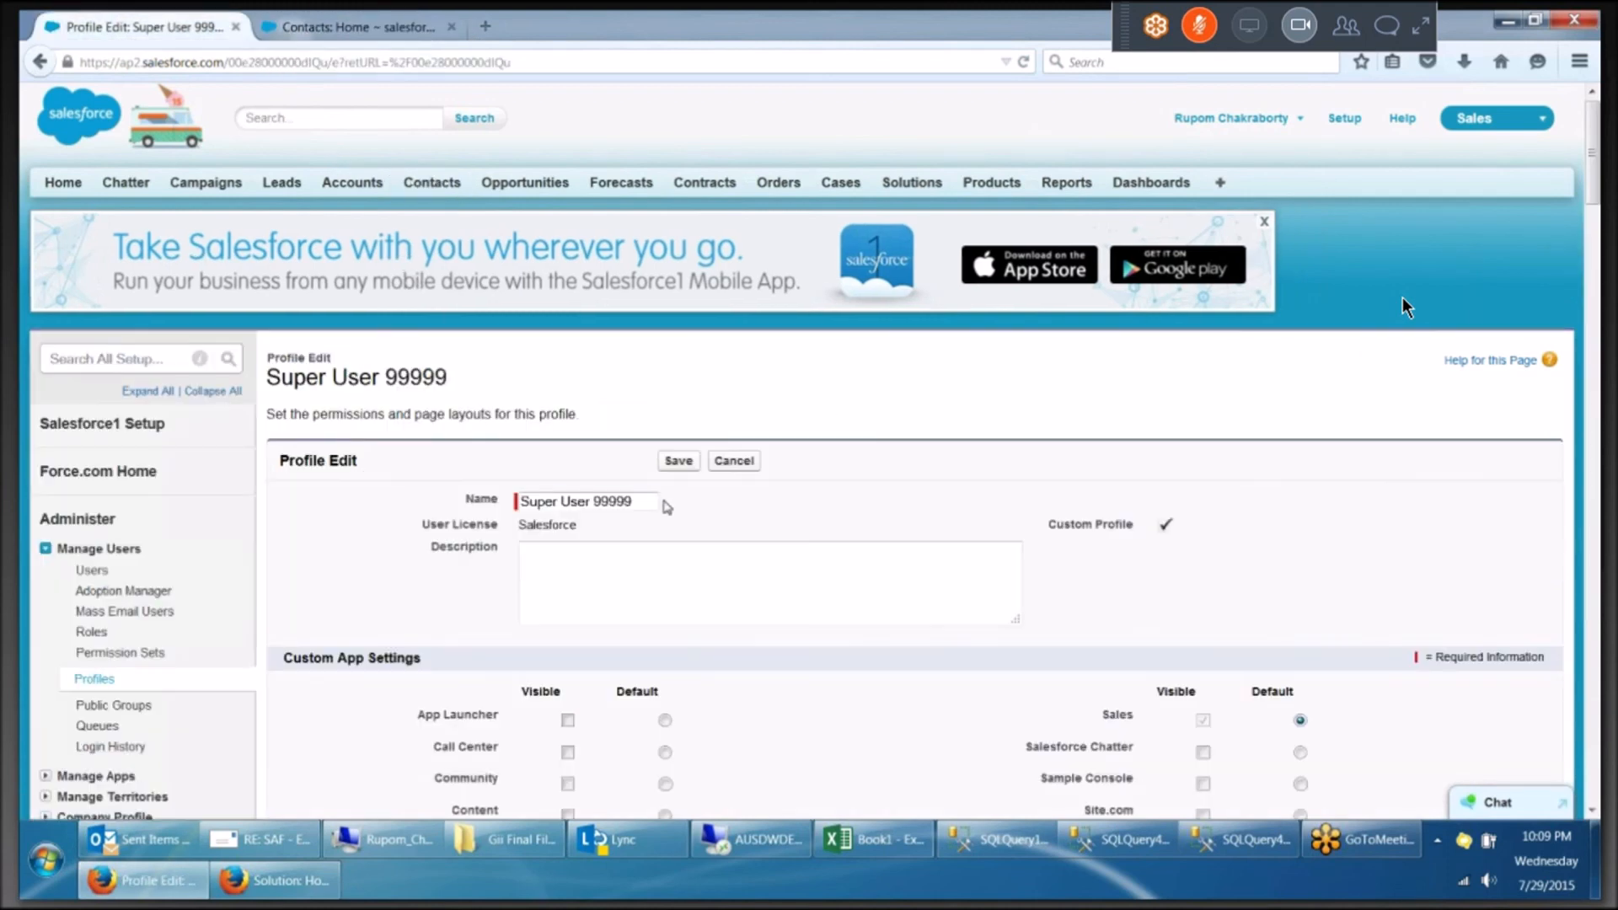
Review the visibility options offered for the Accounts tab in the profile's tab settings.
{"action": "scroll", "coordinate": [666, 506], "scroll_direction": "down", "scroll_amount": 10}
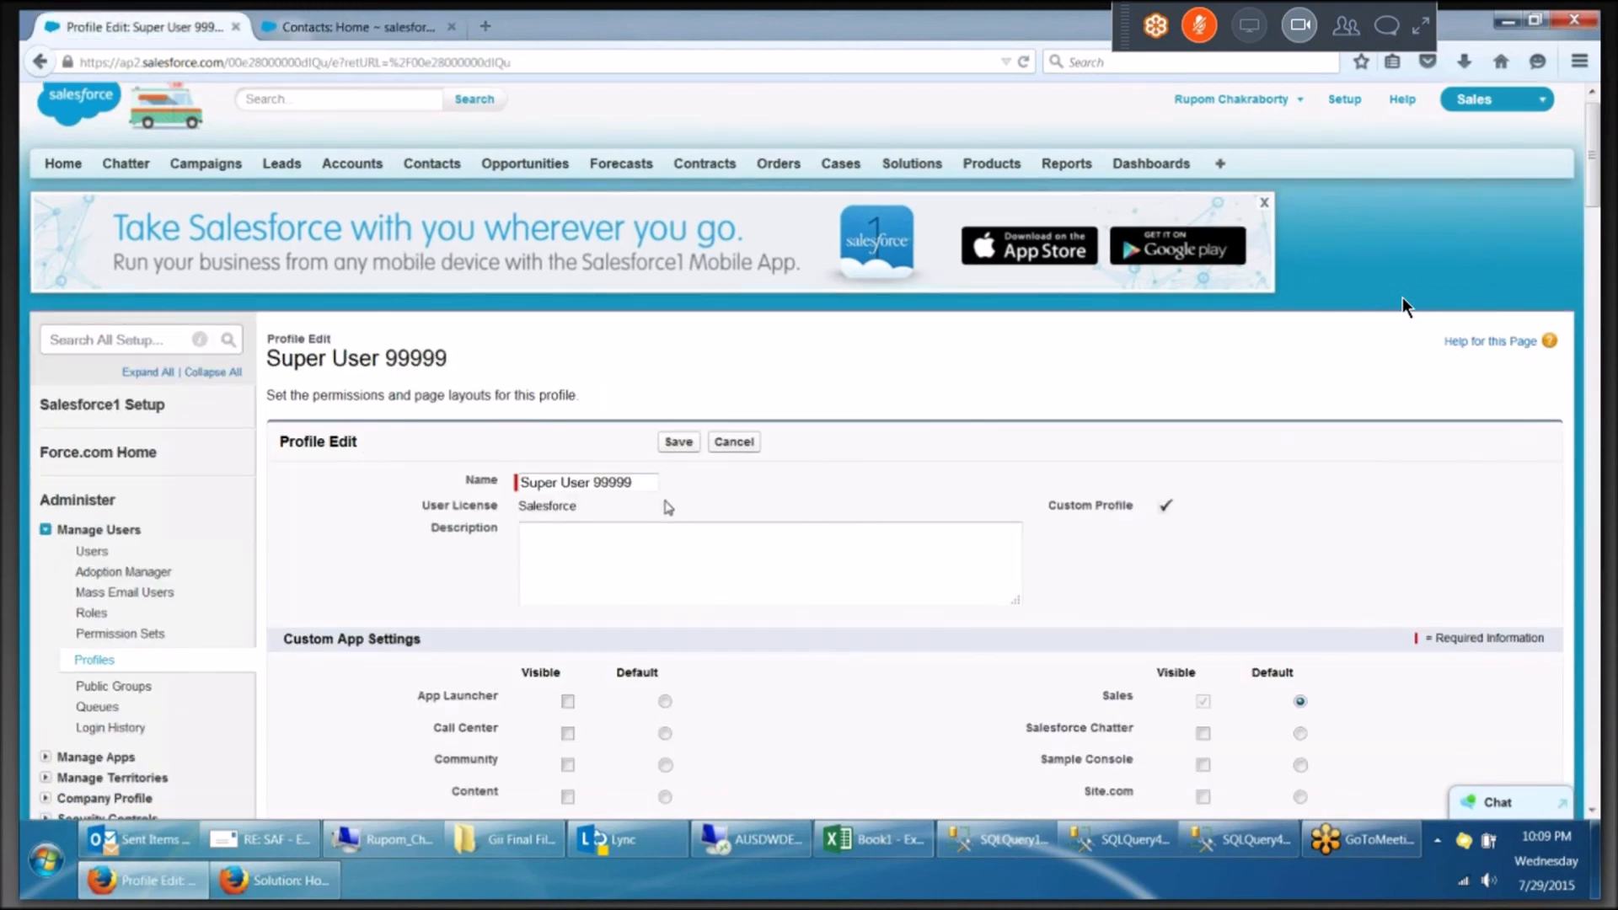
{"action": "left_click", "coordinate": [563, 289]}
{"action": "left_click", "coordinate": [796, 318]}
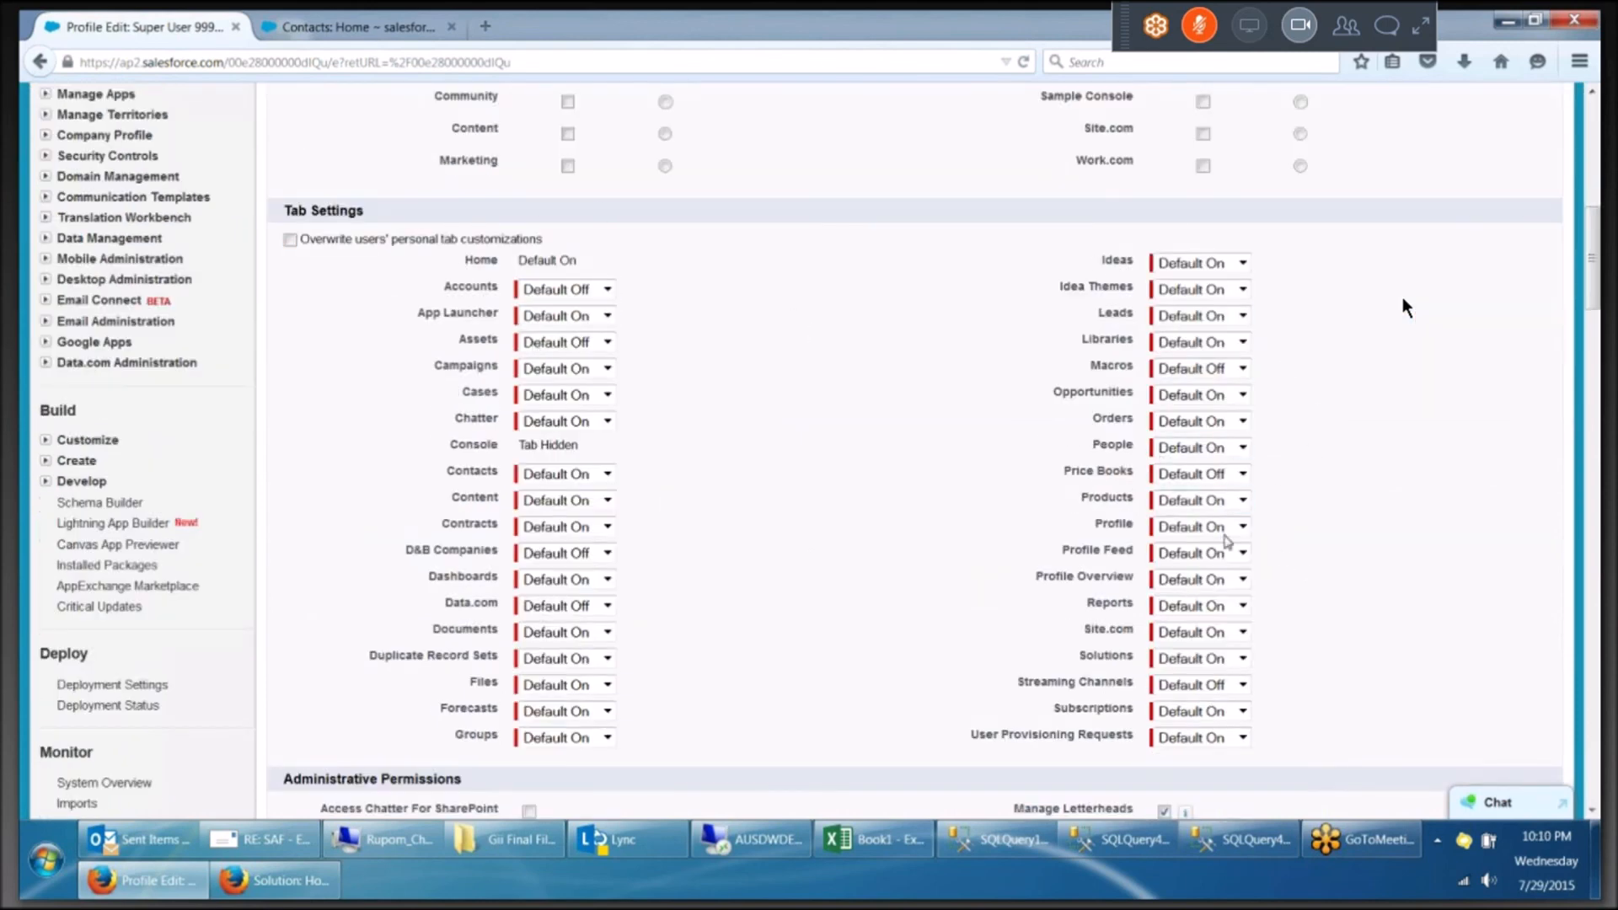
Set the Orders, Campaigns and Cases tabs to Default Off in the profile's tab settings.
{"action": "left_click", "coordinate": [1189, 421]}
{"action": "left_click", "coordinate": [1184, 459]}
{"action": "left_click", "coordinate": [590, 368]}
{"action": "left_click", "coordinate": [554, 404]}
{"action": "left_click", "coordinate": [588, 397]}
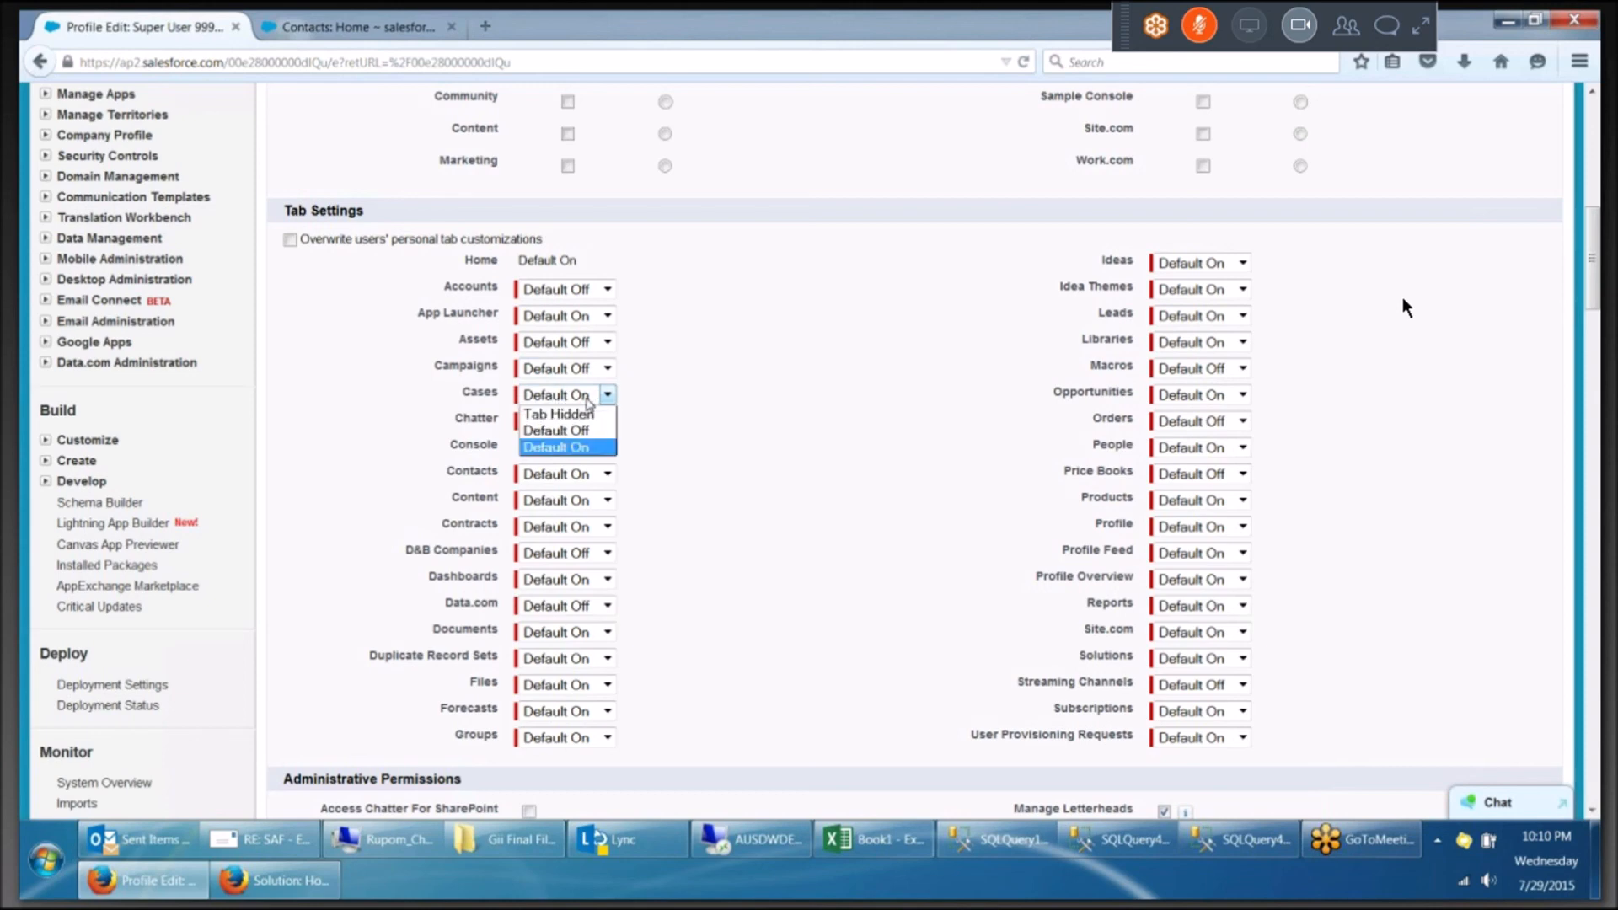
{"action": "left_click", "coordinate": [556, 430]}
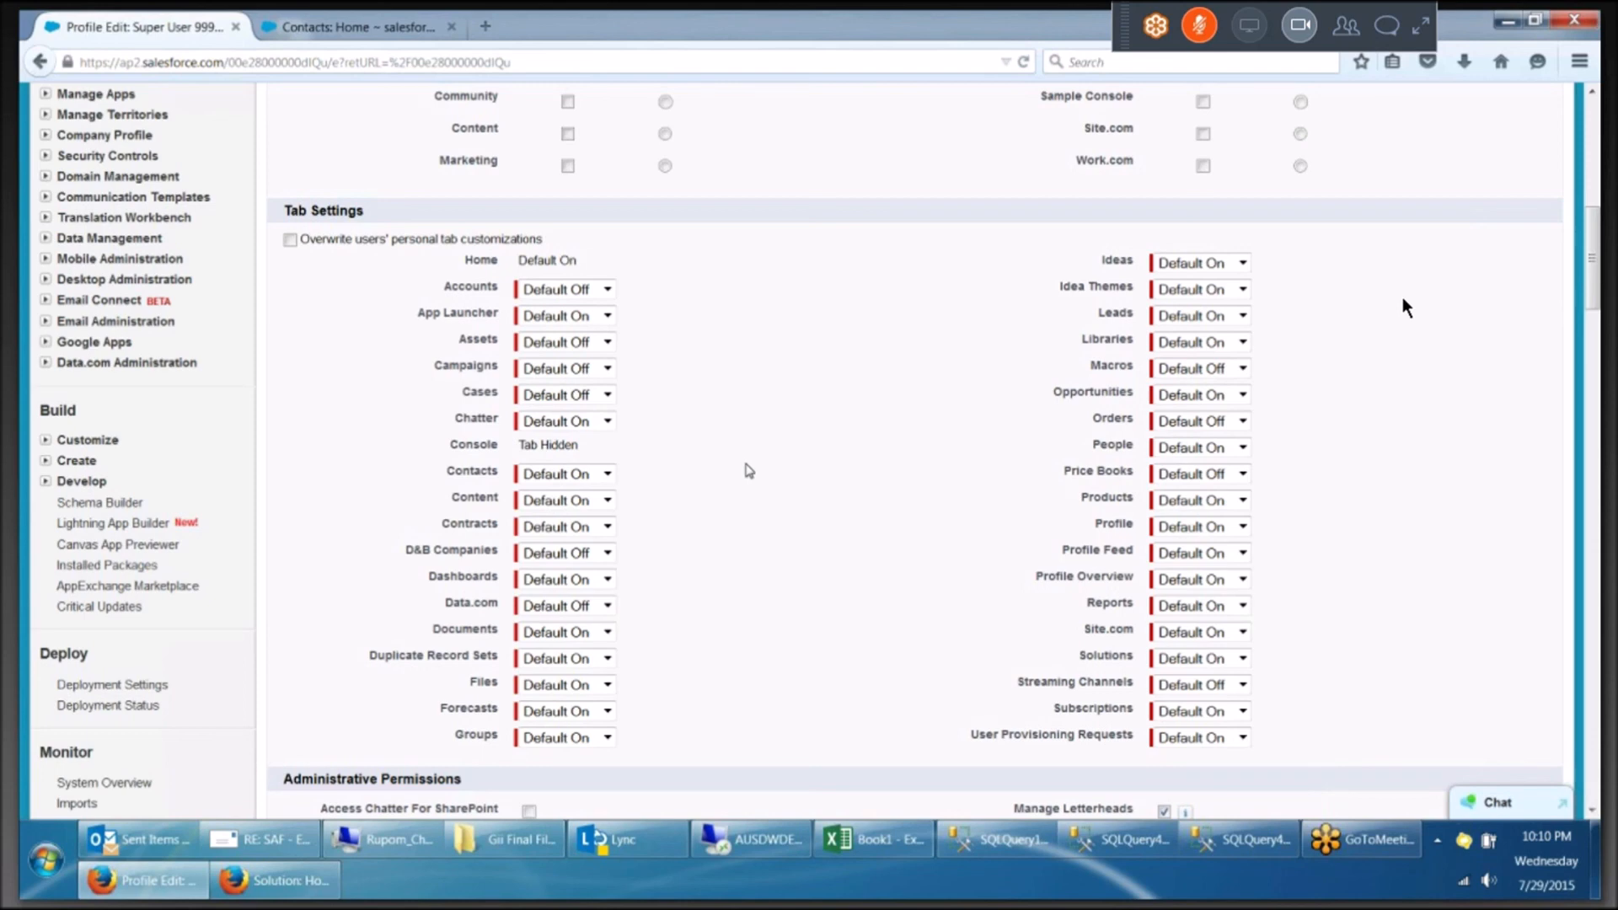
Review the administrative permissions granted to the Super User 99999 profile.
{"action": "scroll", "coordinate": [1405, 308], "scroll_direction": "down", "scroll_amount": 1}
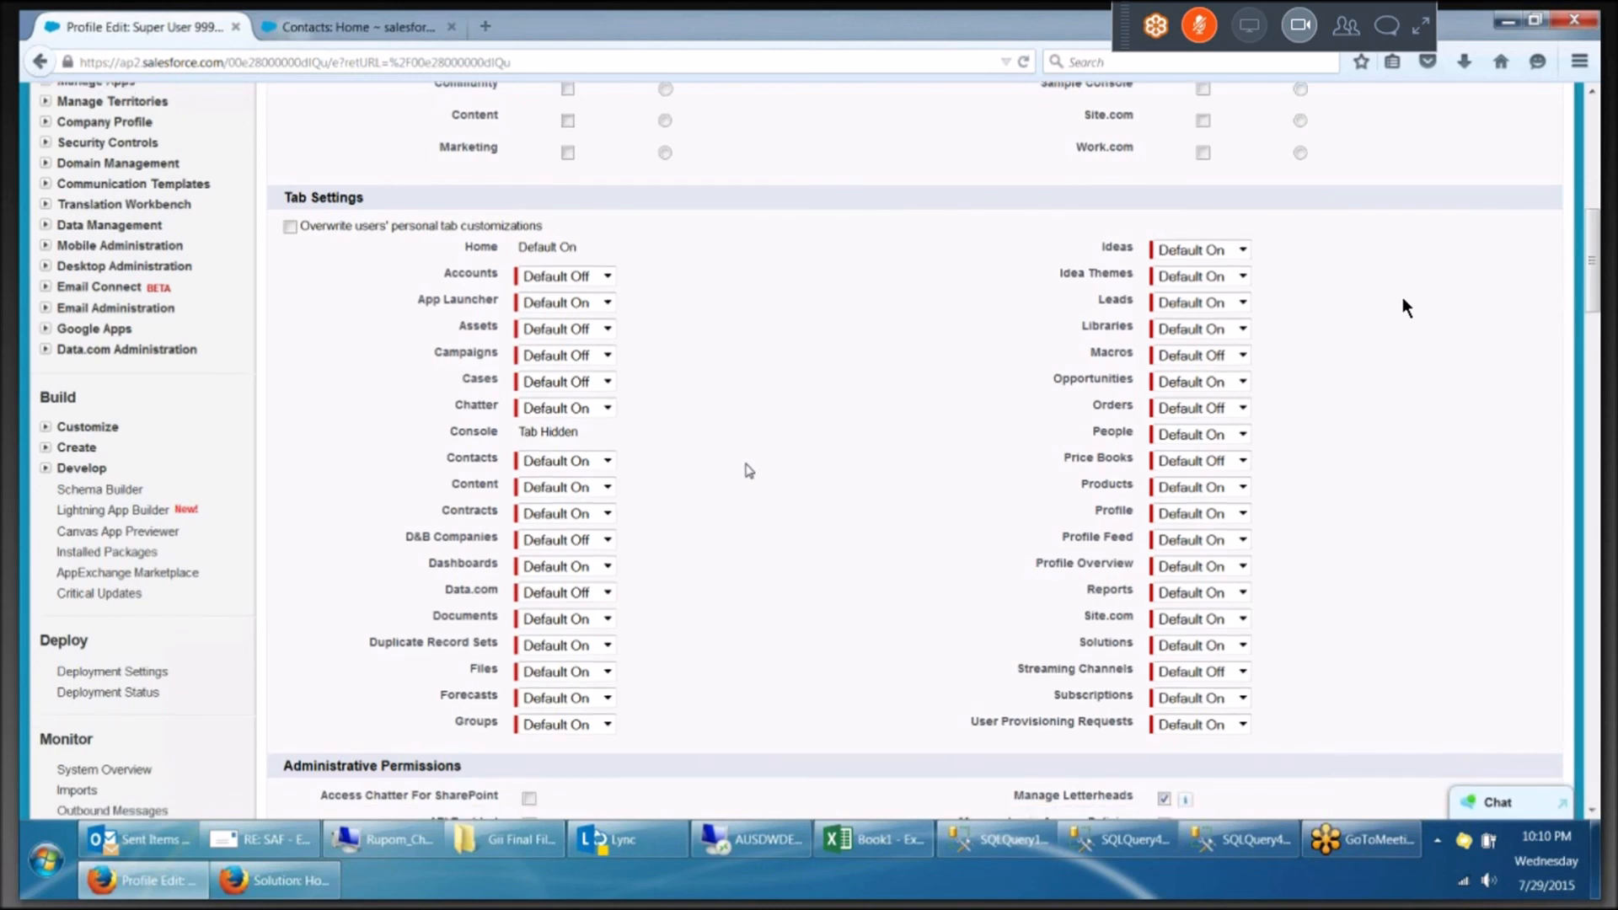
{"action": "scroll", "coordinate": [1405, 308], "scroll_direction": "down", "scroll_amount": 5}
{"action": "scroll", "coordinate": [1405, 308], "scroll_direction": "down", "scroll_amount": 1}
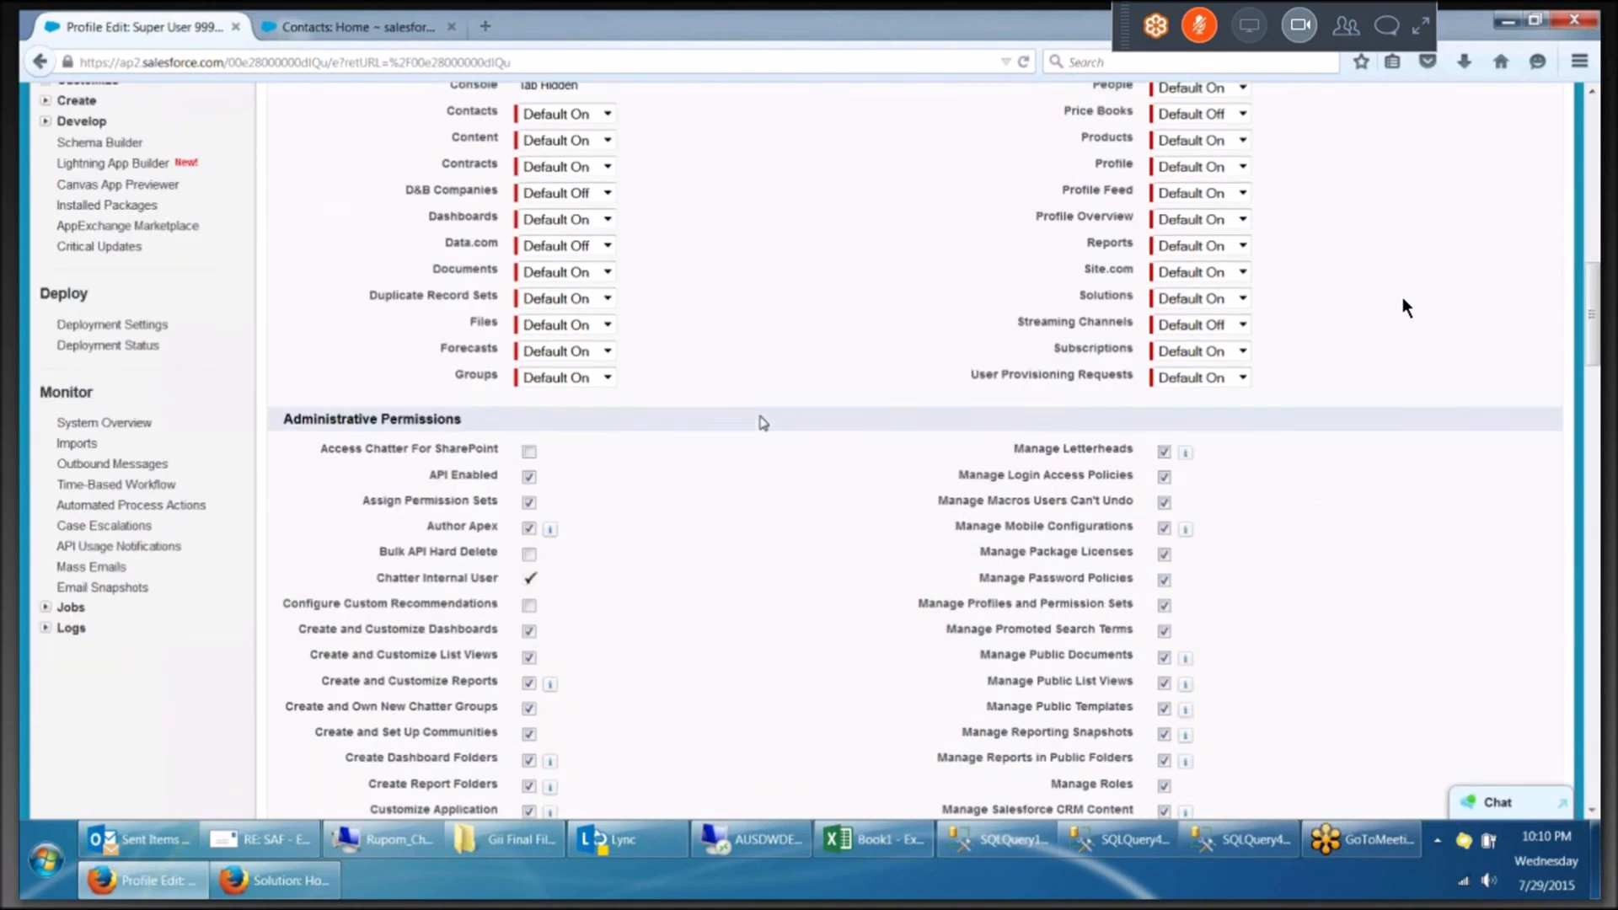
{"action": "scroll", "coordinate": [1405, 308], "scroll_direction": "down", "scroll_amount": 1}
{"action": "scroll", "coordinate": [1405, 307], "scroll_direction": "down", "scroll_amount": 1}
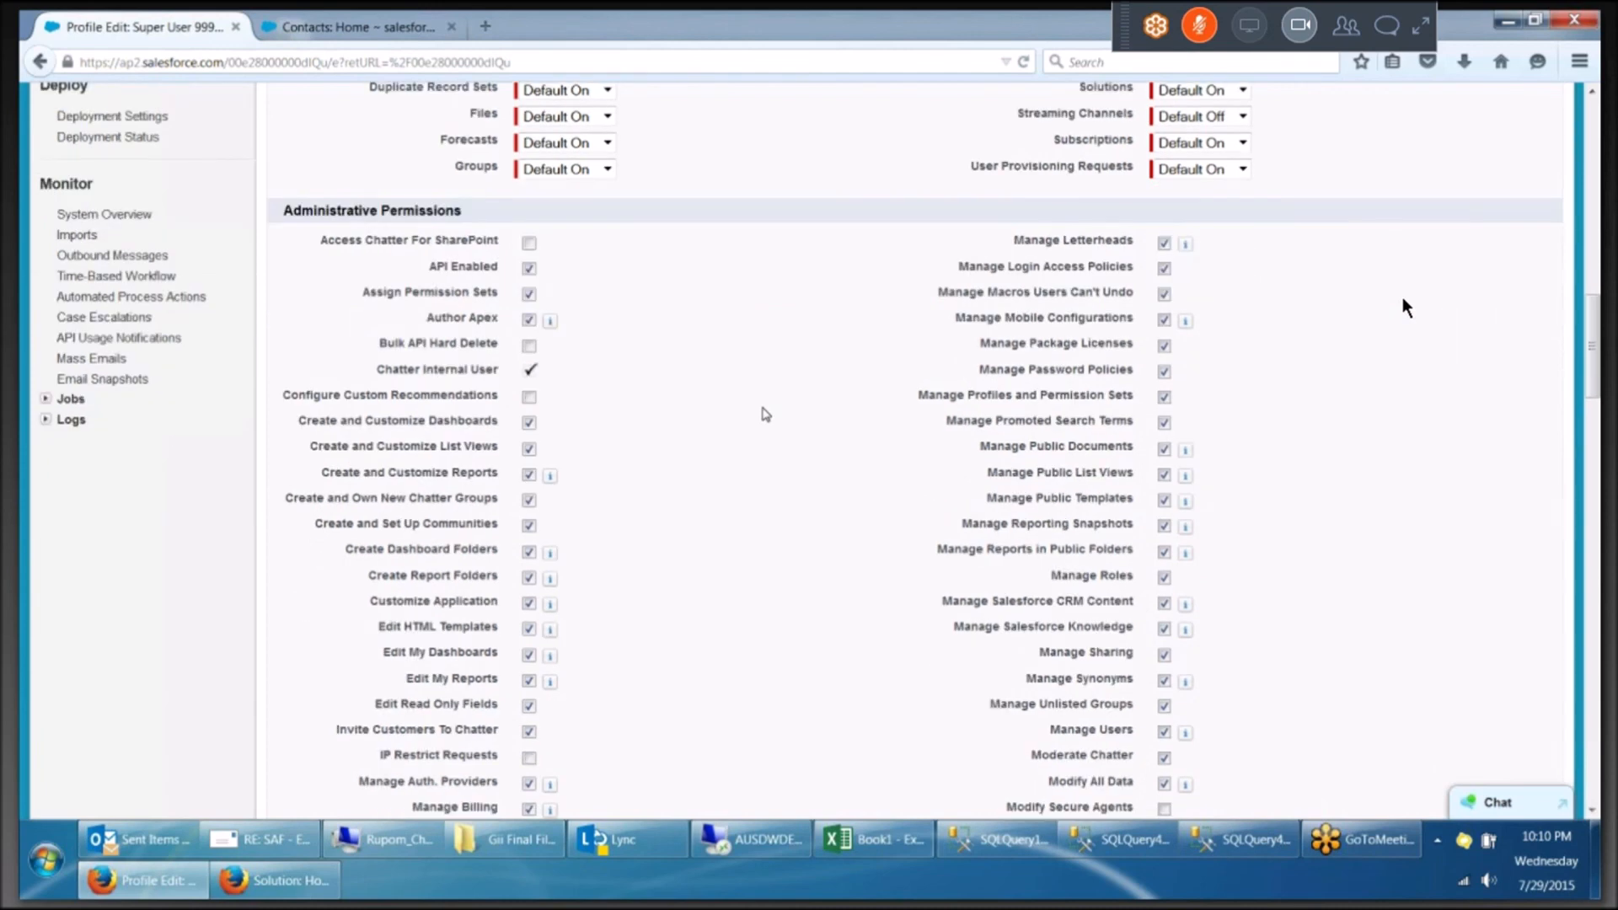
{"action": "scroll", "coordinate": [1406, 307], "scroll_direction": "down", "scroll_amount": 1}
{"action": "scroll", "coordinate": [1405, 308], "scroll_direction": "down", "scroll_amount": 1}
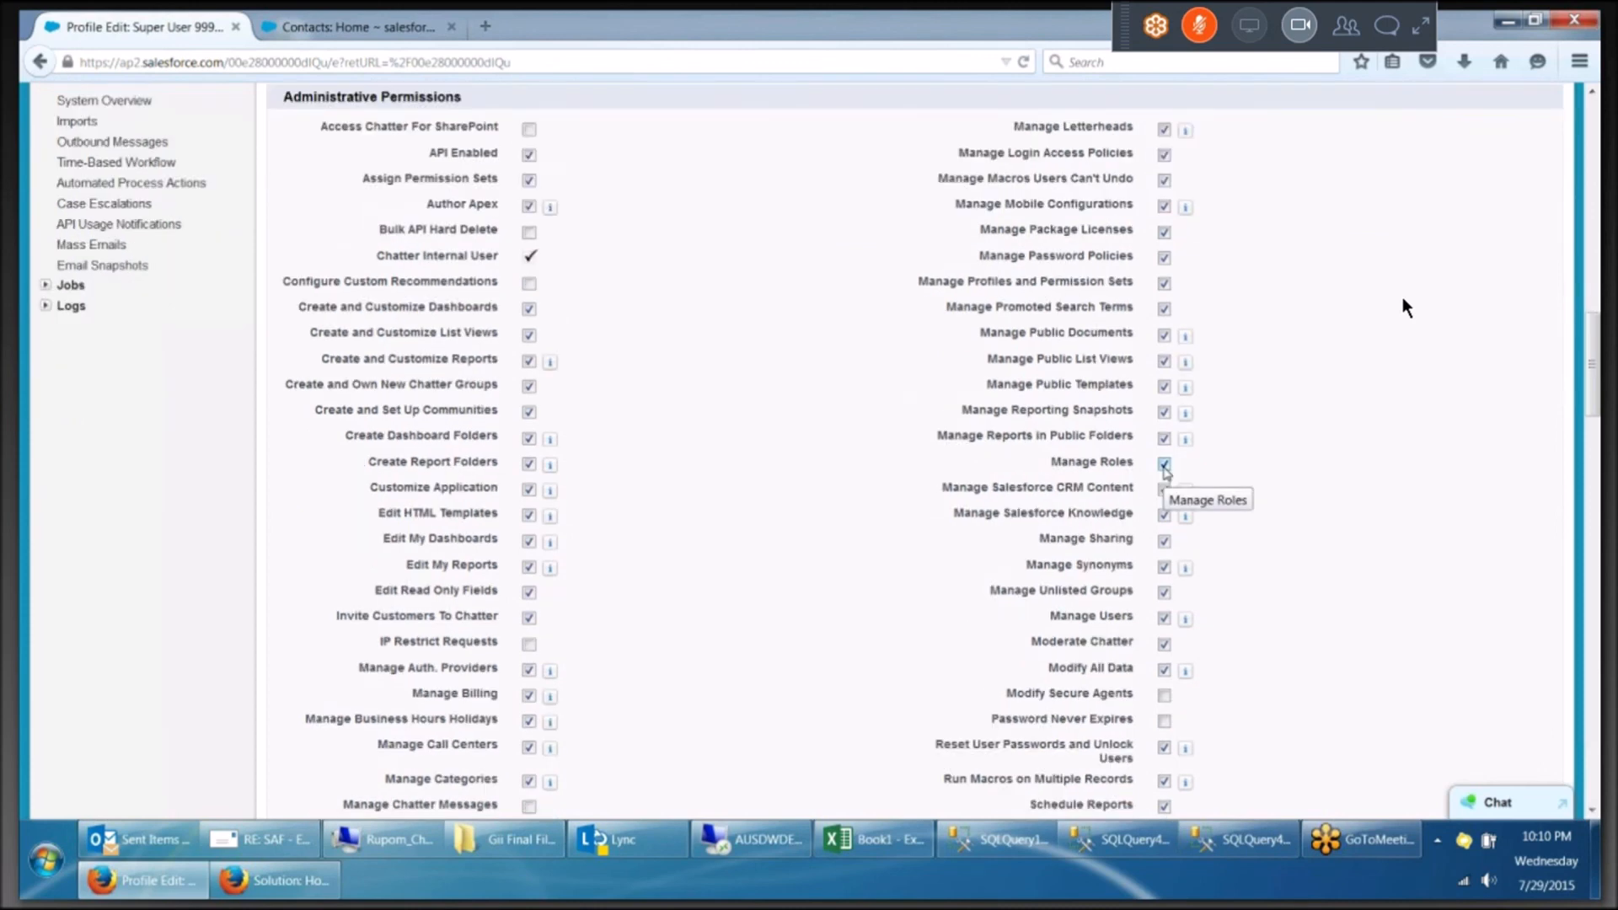
{"action": "scroll", "coordinate": [1165, 470], "scroll_direction": "up", "scroll_amount": 15}
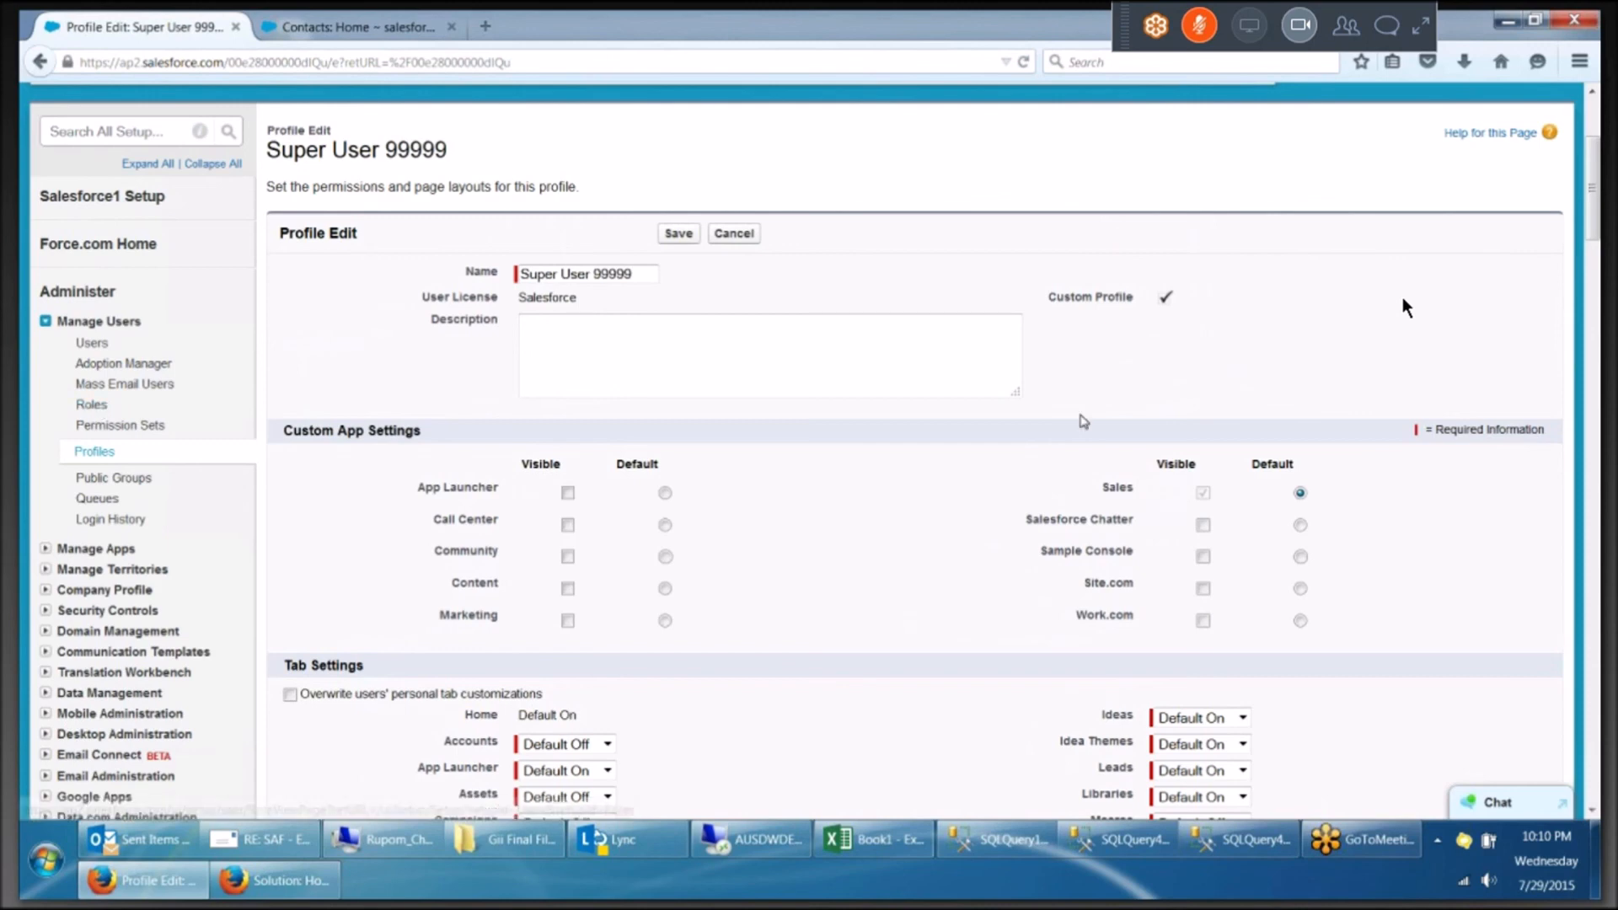
Turn off the Manage Auth. Providers, Manage Users and Manage Roles administrative permissions for the profile.
{"action": "scroll", "coordinate": [1083, 421], "scroll_direction": "down", "scroll_amount": 1}
{"action": "scroll", "coordinate": [1087, 430], "scroll_direction": "down", "scroll_amount": 15}
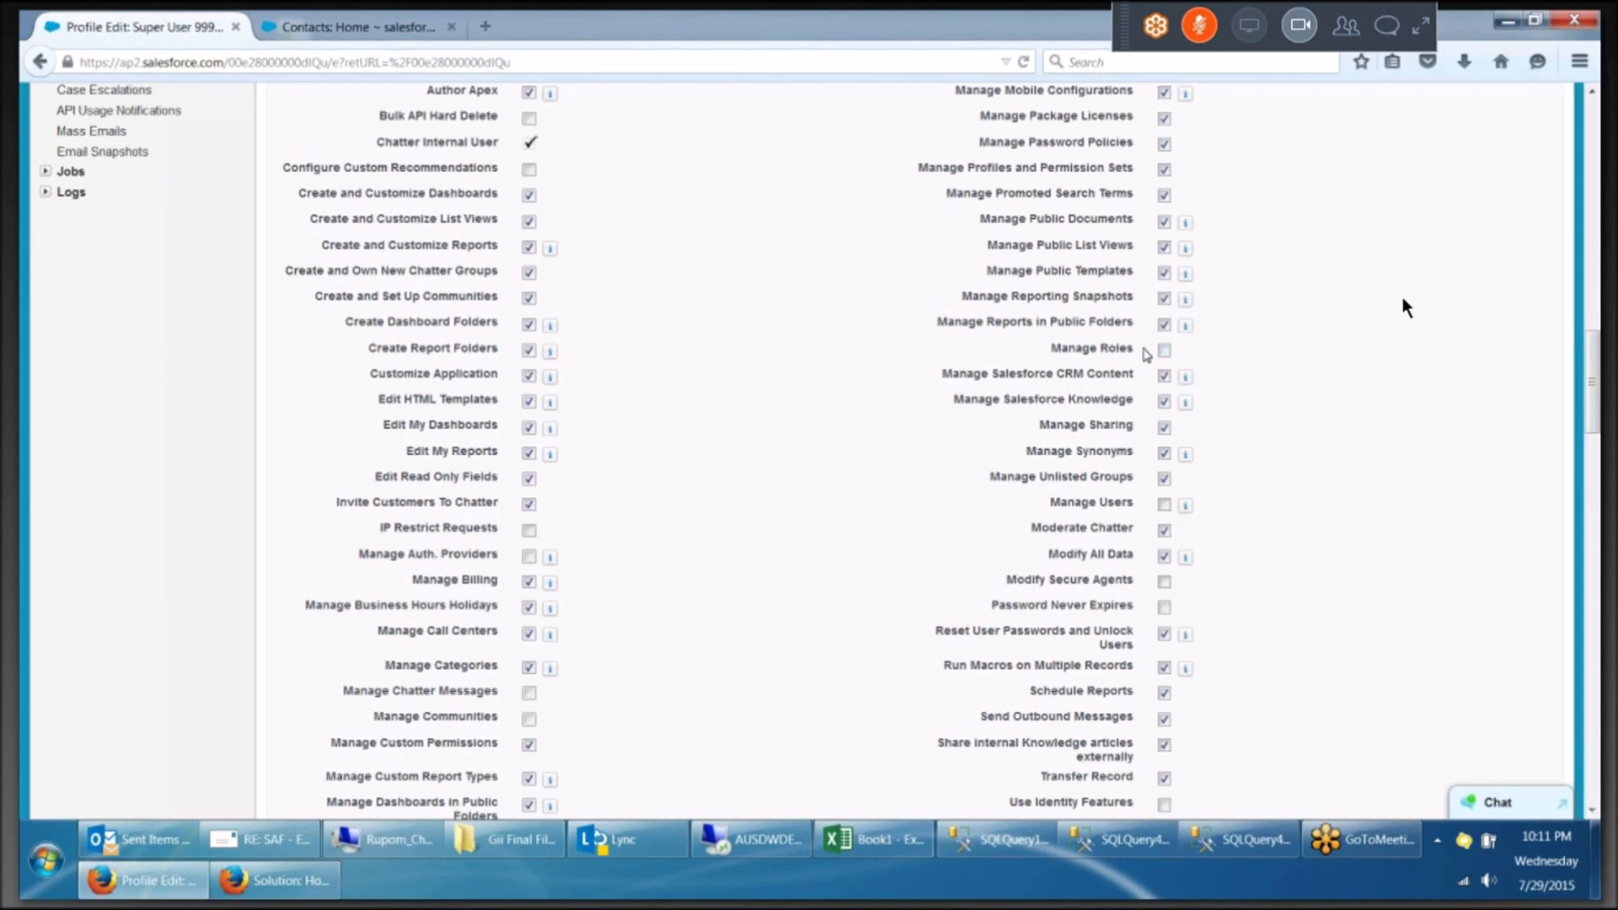
{"action": "left_click", "coordinate": [1164, 505]}
{"action": "left_click", "coordinate": [1163, 350]}
Examine the remaining administrative permissions through to the start of the General User Permissions section.
{"action": "scroll", "coordinate": [1405, 307], "scroll_direction": "down", "scroll_amount": 1}
{"action": "scroll", "coordinate": [1405, 308], "scroll_direction": "down", "scroll_amount": 1}
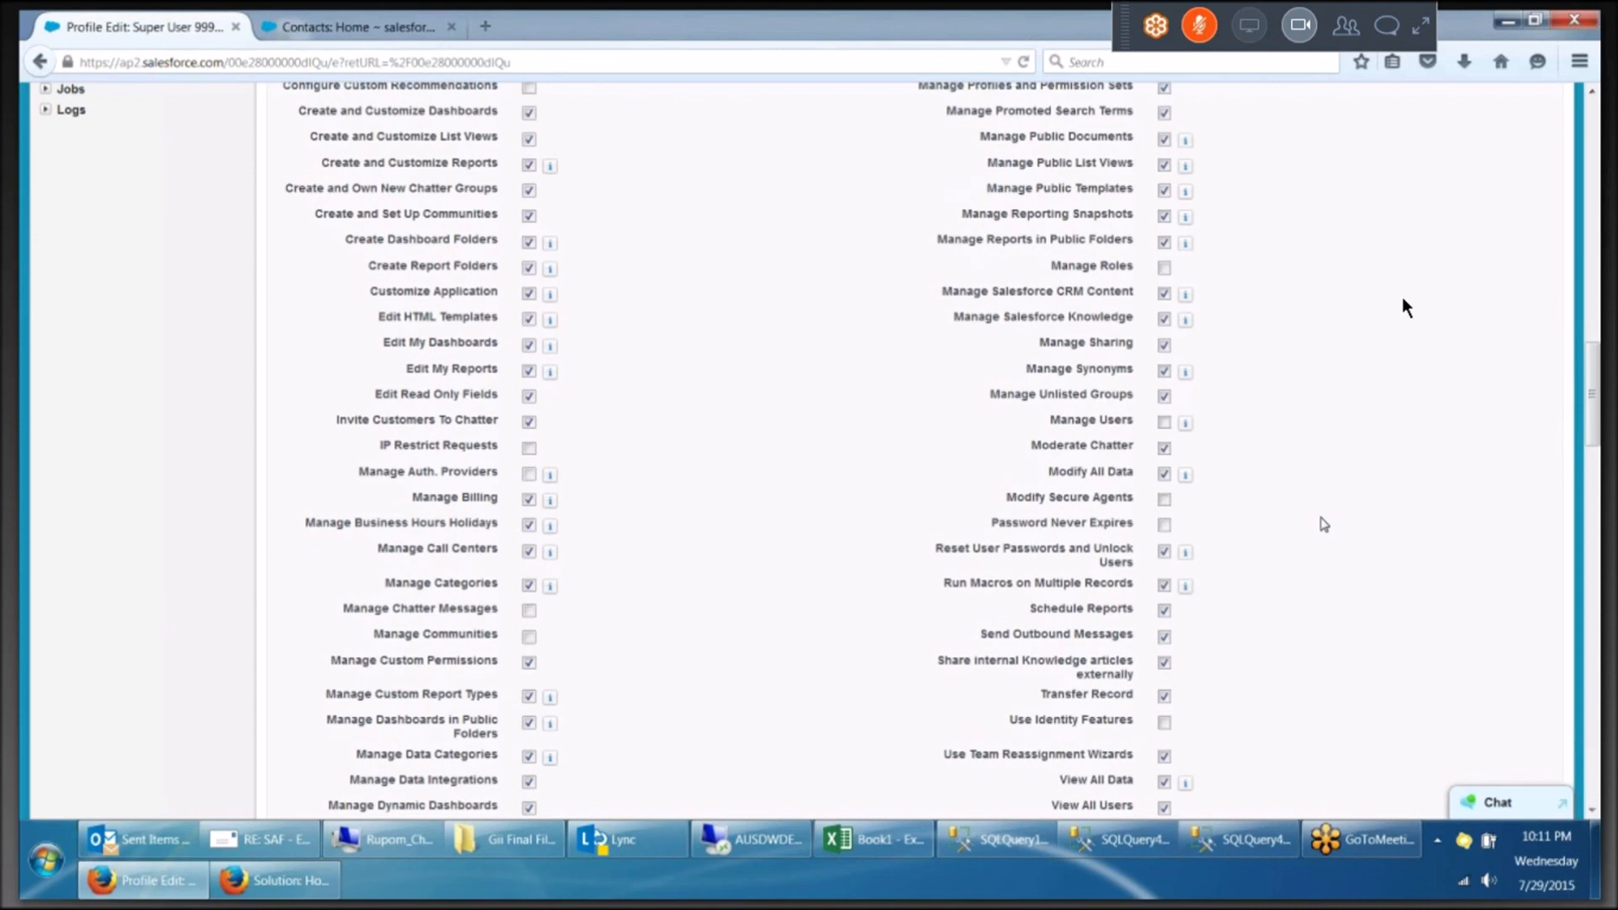
{"action": "scroll", "coordinate": [1405, 308], "scroll_direction": "down", "scroll_amount": 1}
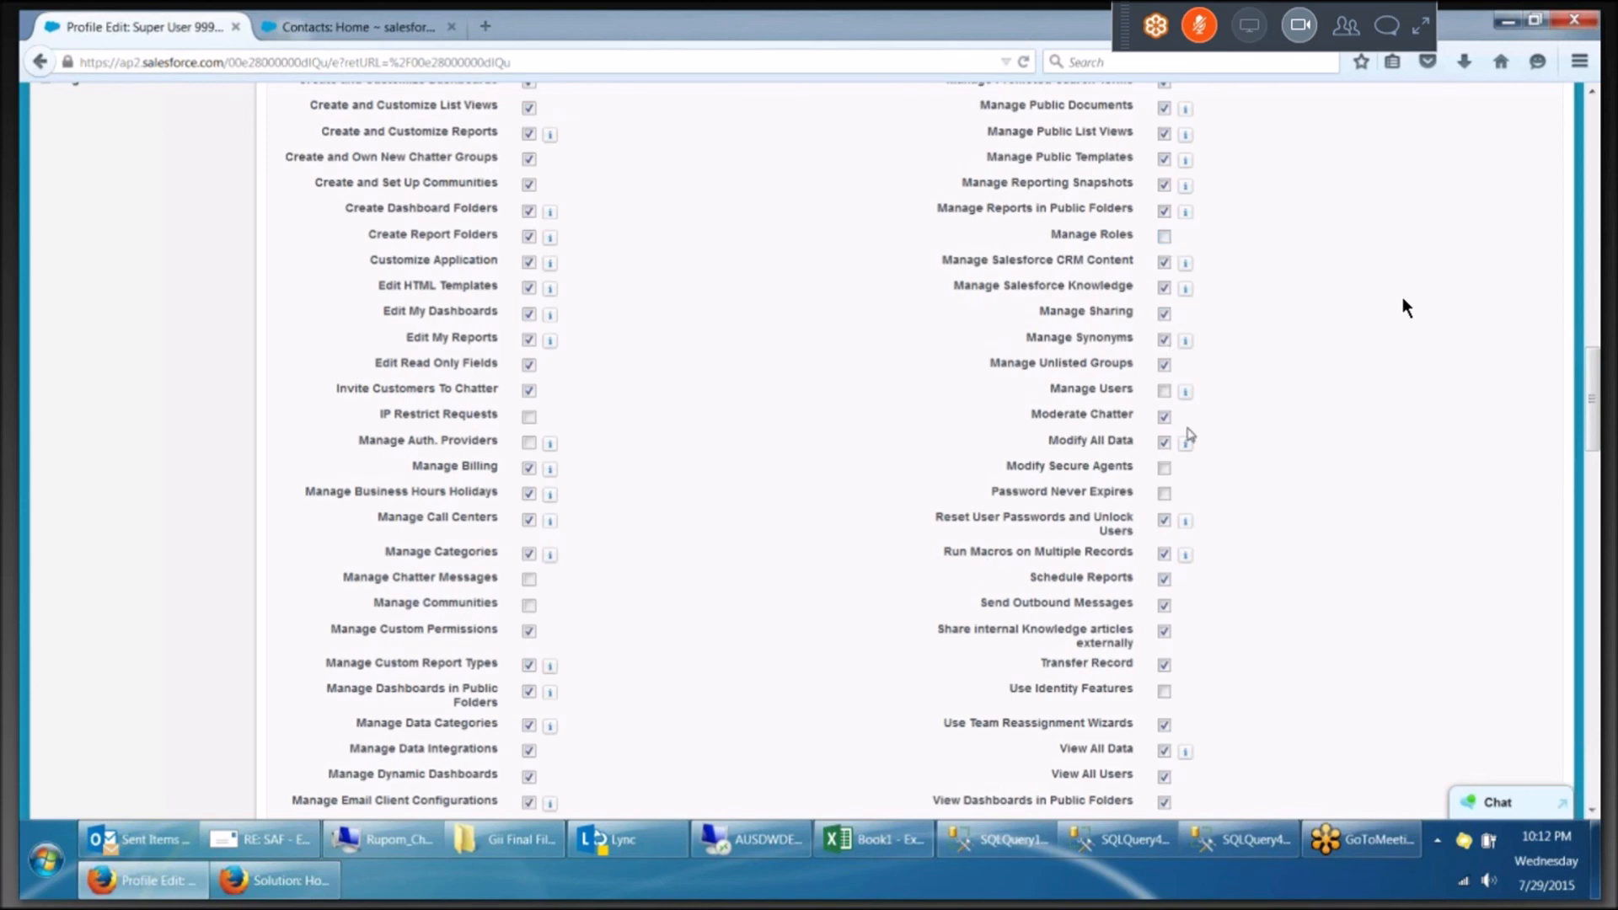
{"action": "scroll", "coordinate": [1404, 308], "scroll_direction": "up", "scroll_amount": 1}
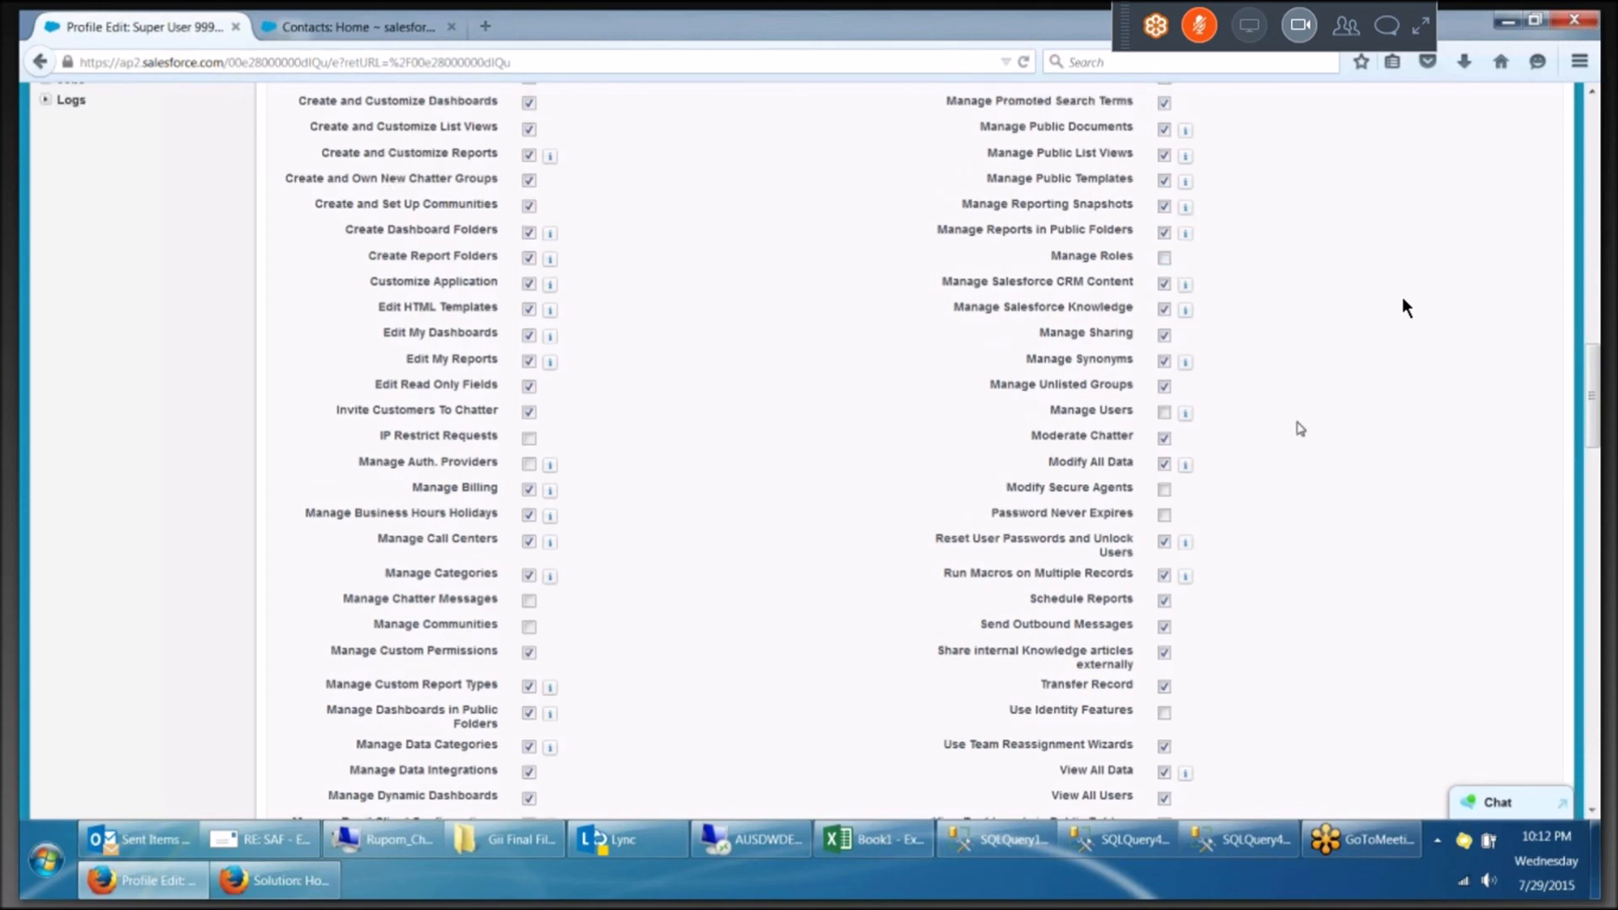
{"action": "scroll", "coordinate": [1405, 308], "scroll_direction": "up", "scroll_amount": 4}
{"action": "scroll", "coordinate": [1404, 308], "scroll_direction": "down", "scroll_amount": 3}
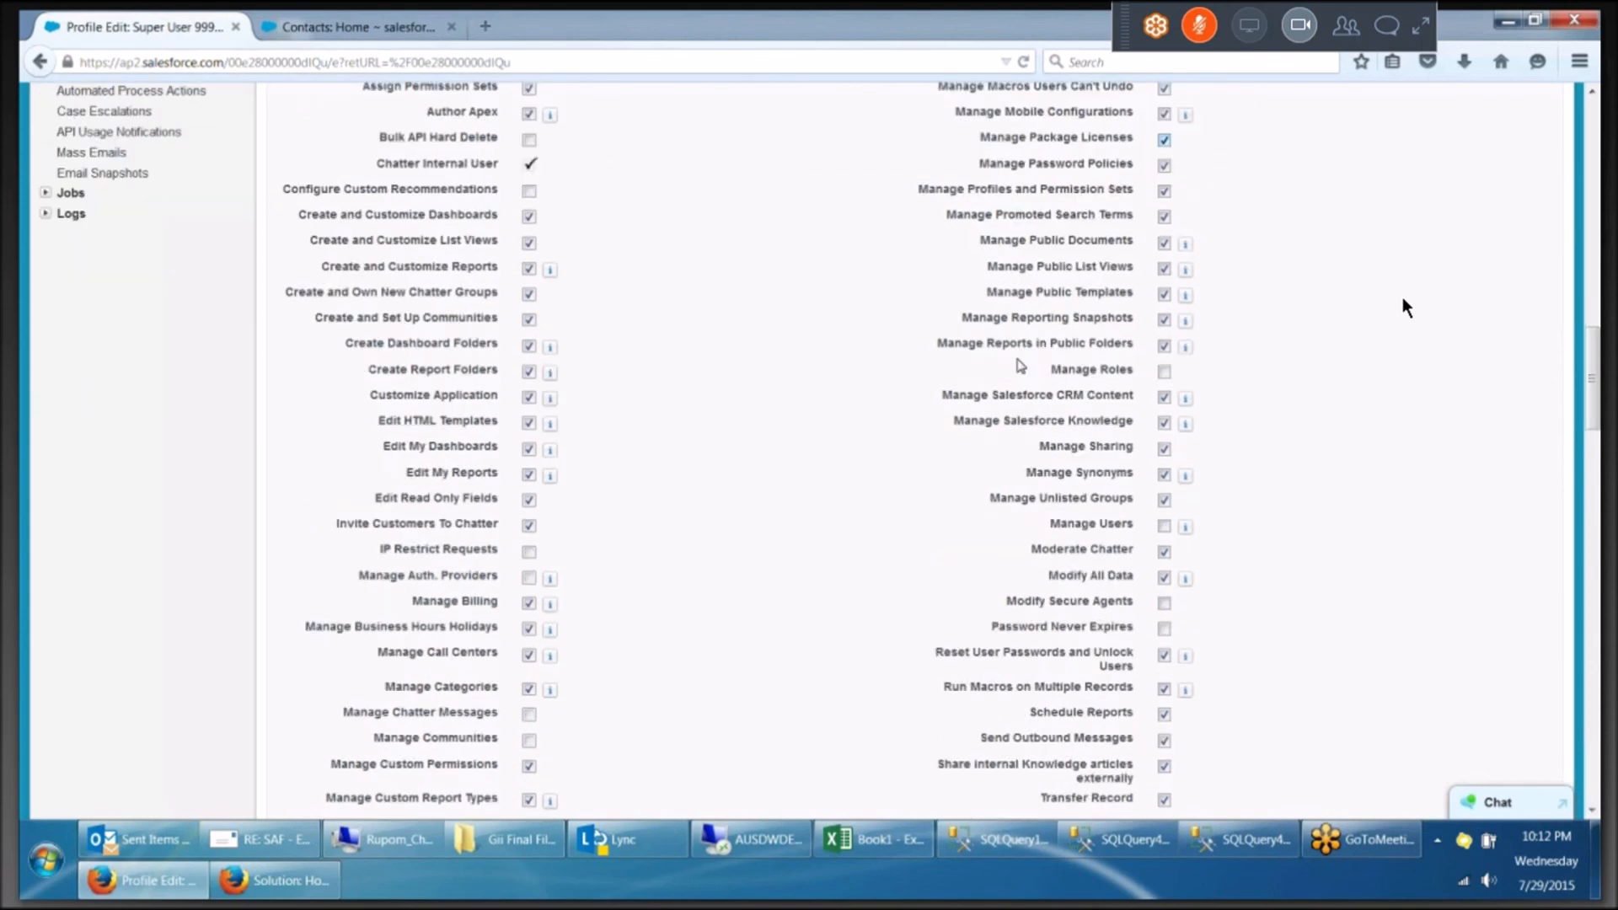
{"action": "scroll", "coordinate": [1405, 307], "scroll_direction": "down", "scroll_amount": 5}
{"action": "scroll", "coordinate": [1404, 308], "scroll_direction": "up", "scroll_amount": 3}
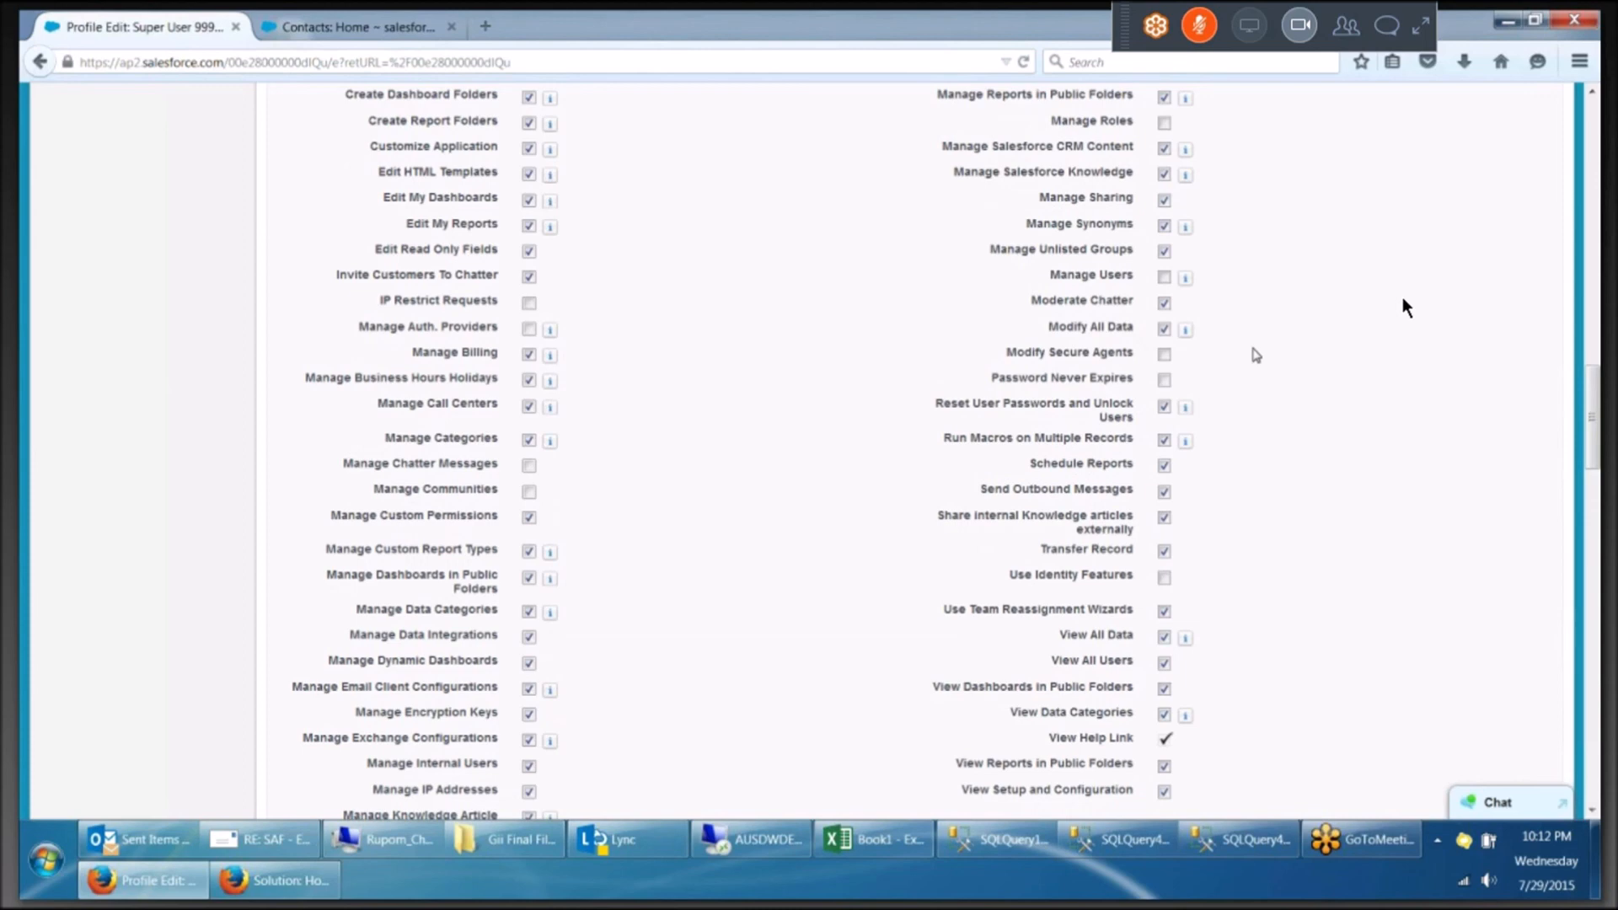
{"action": "scroll", "coordinate": [1404, 307], "scroll_direction": "down", "scroll_amount": 1}
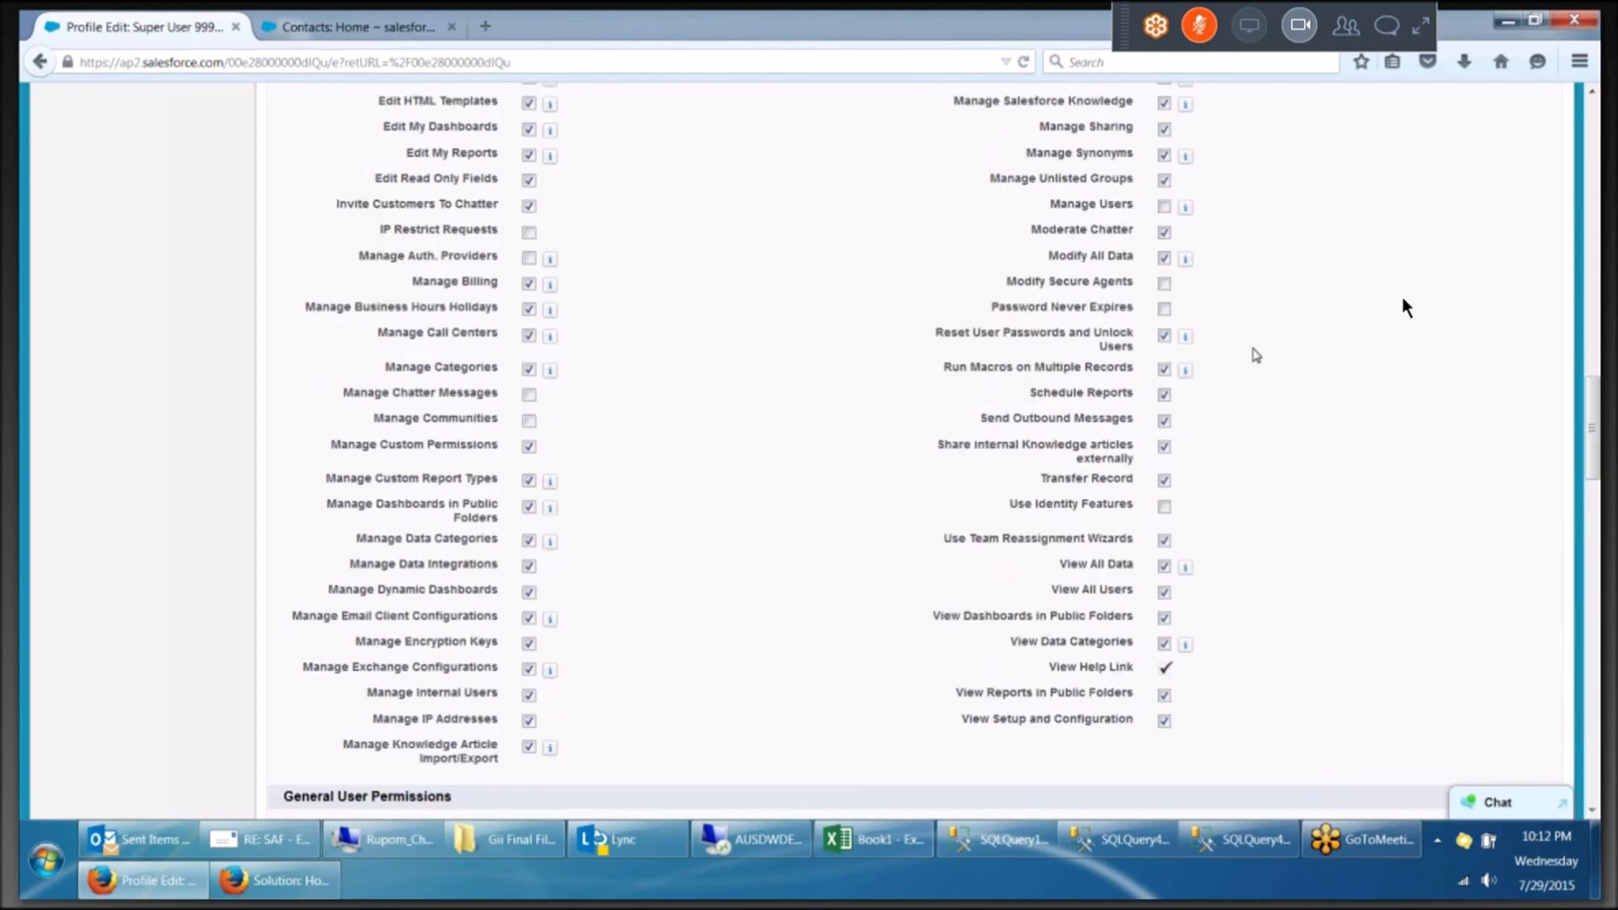
{"action": "scroll", "coordinate": [1404, 307], "scroll_direction": "down", "scroll_amount": 1}
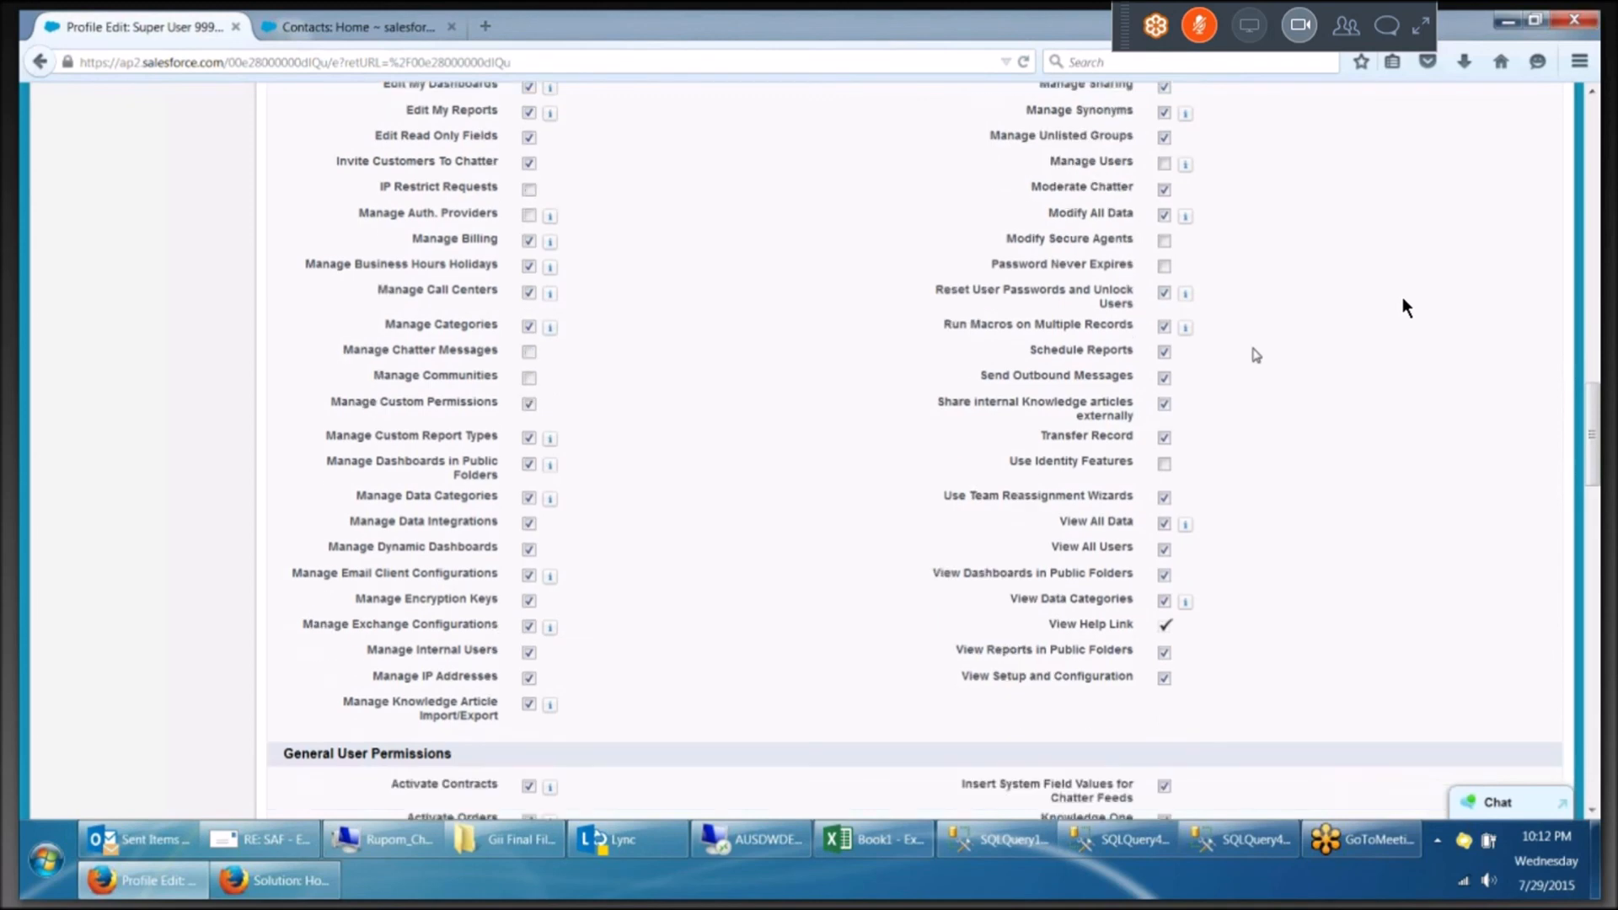
Turn off the Manage Cases, Mass Email and Send Email general user permissions.
{"action": "scroll", "coordinate": [1404, 308], "scroll_direction": "down", "scroll_amount": 5}
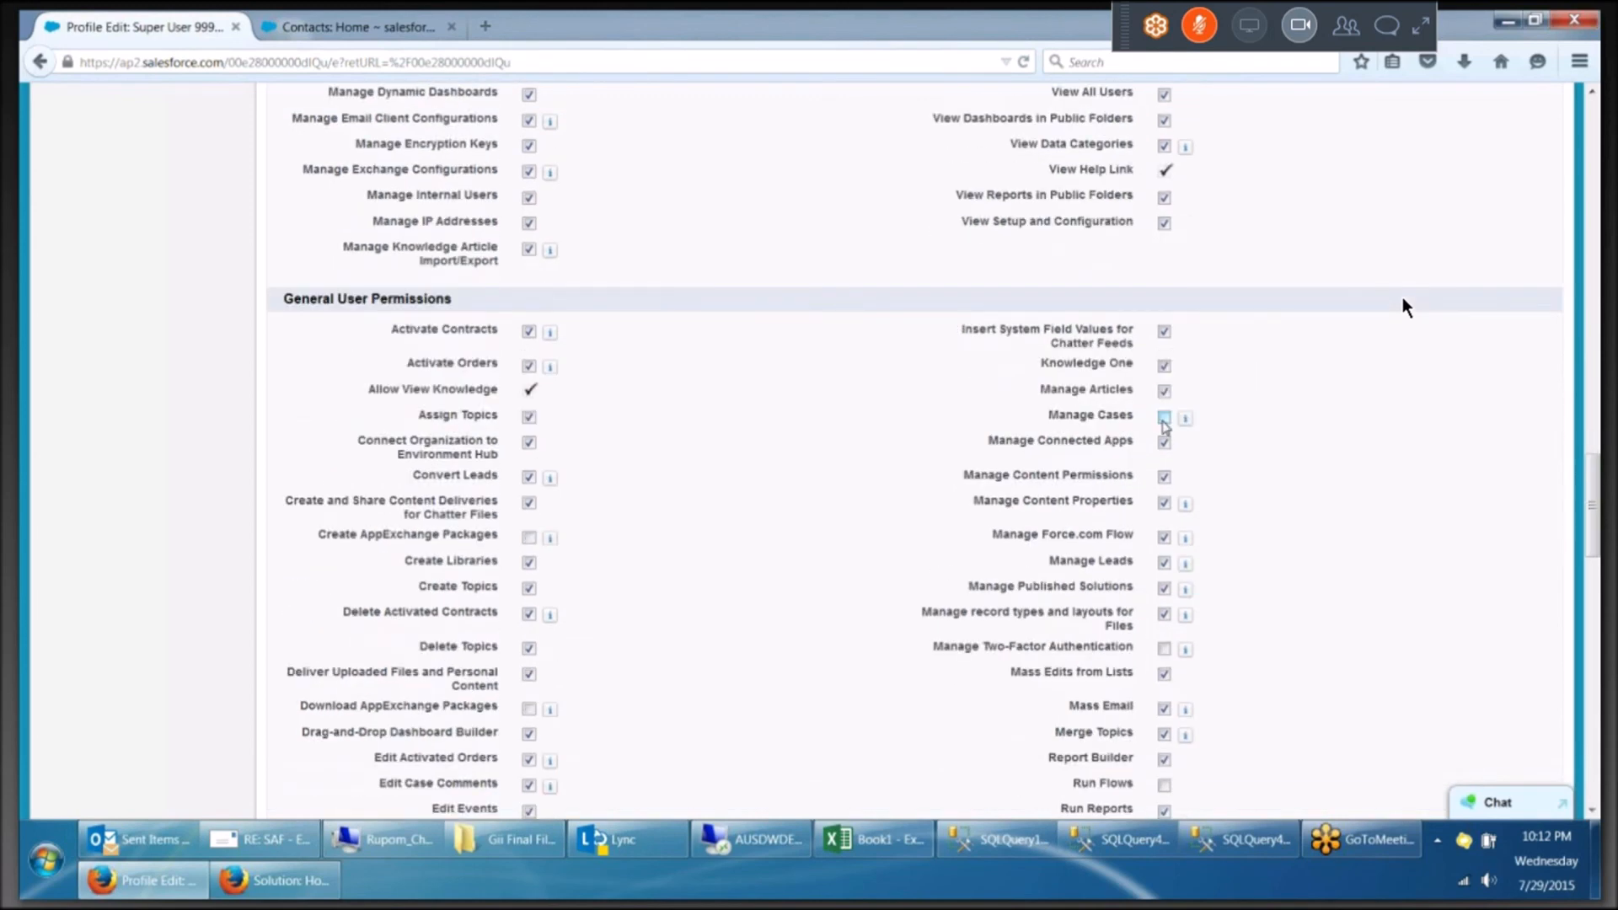
{"action": "scroll", "coordinate": [1403, 302], "scroll_direction": "down", "scroll_amount": 1}
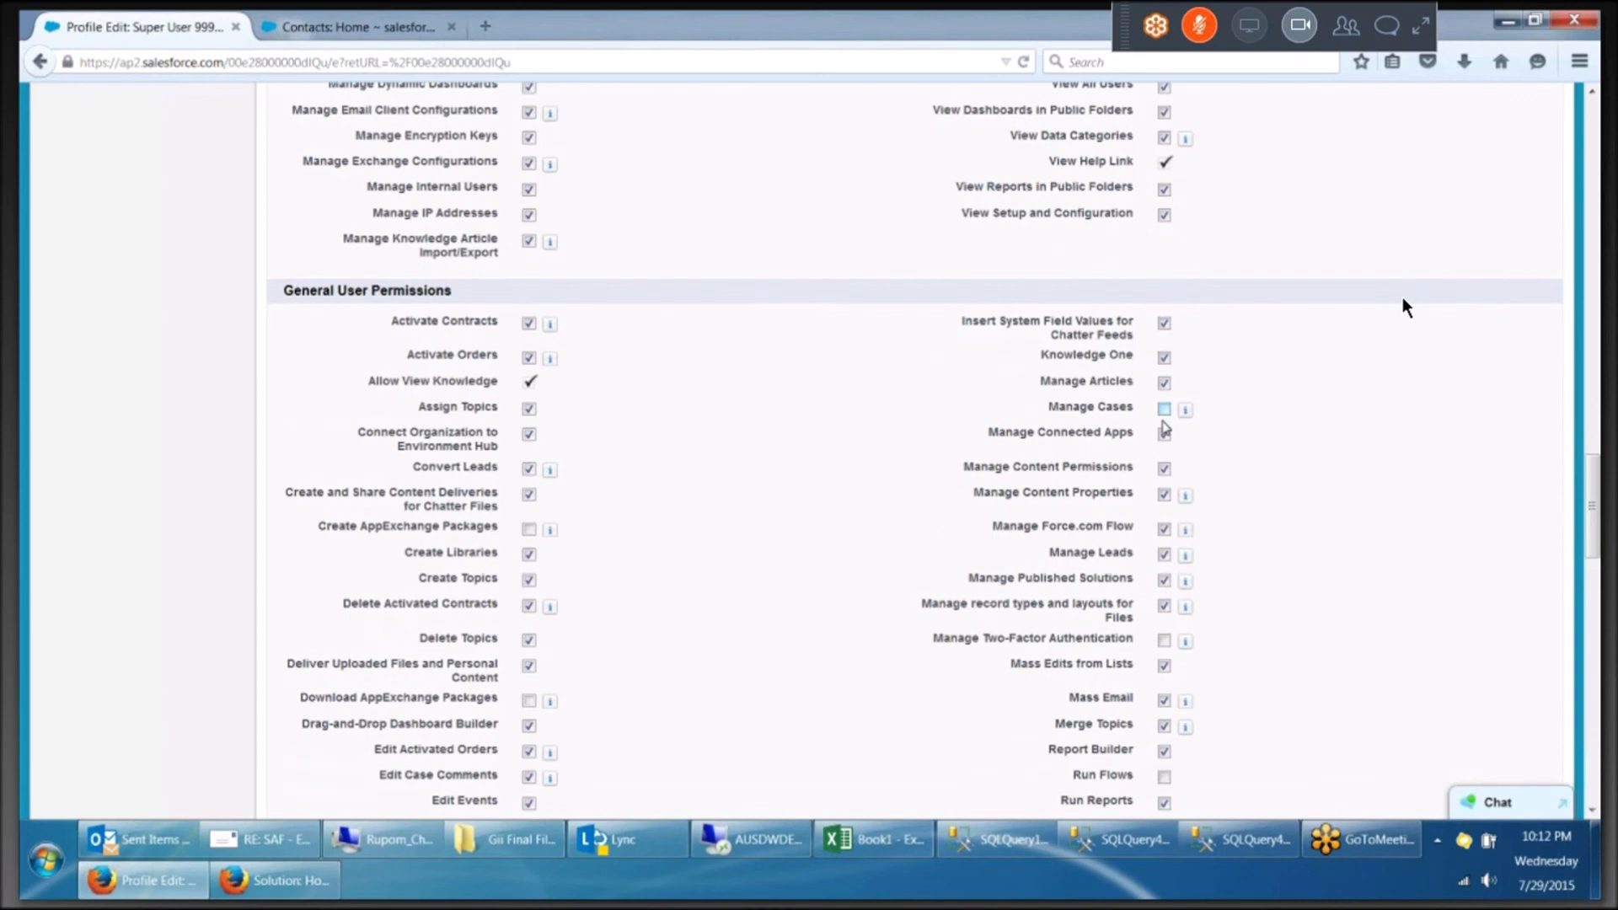
{"action": "scroll", "coordinate": [1405, 308], "scroll_direction": "down", "scroll_amount": 1}
{"action": "scroll", "coordinate": [1405, 308], "scroll_direction": "down", "scroll_amount": 1}
{"action": "left_click", "coordinate": [1164, 595]}
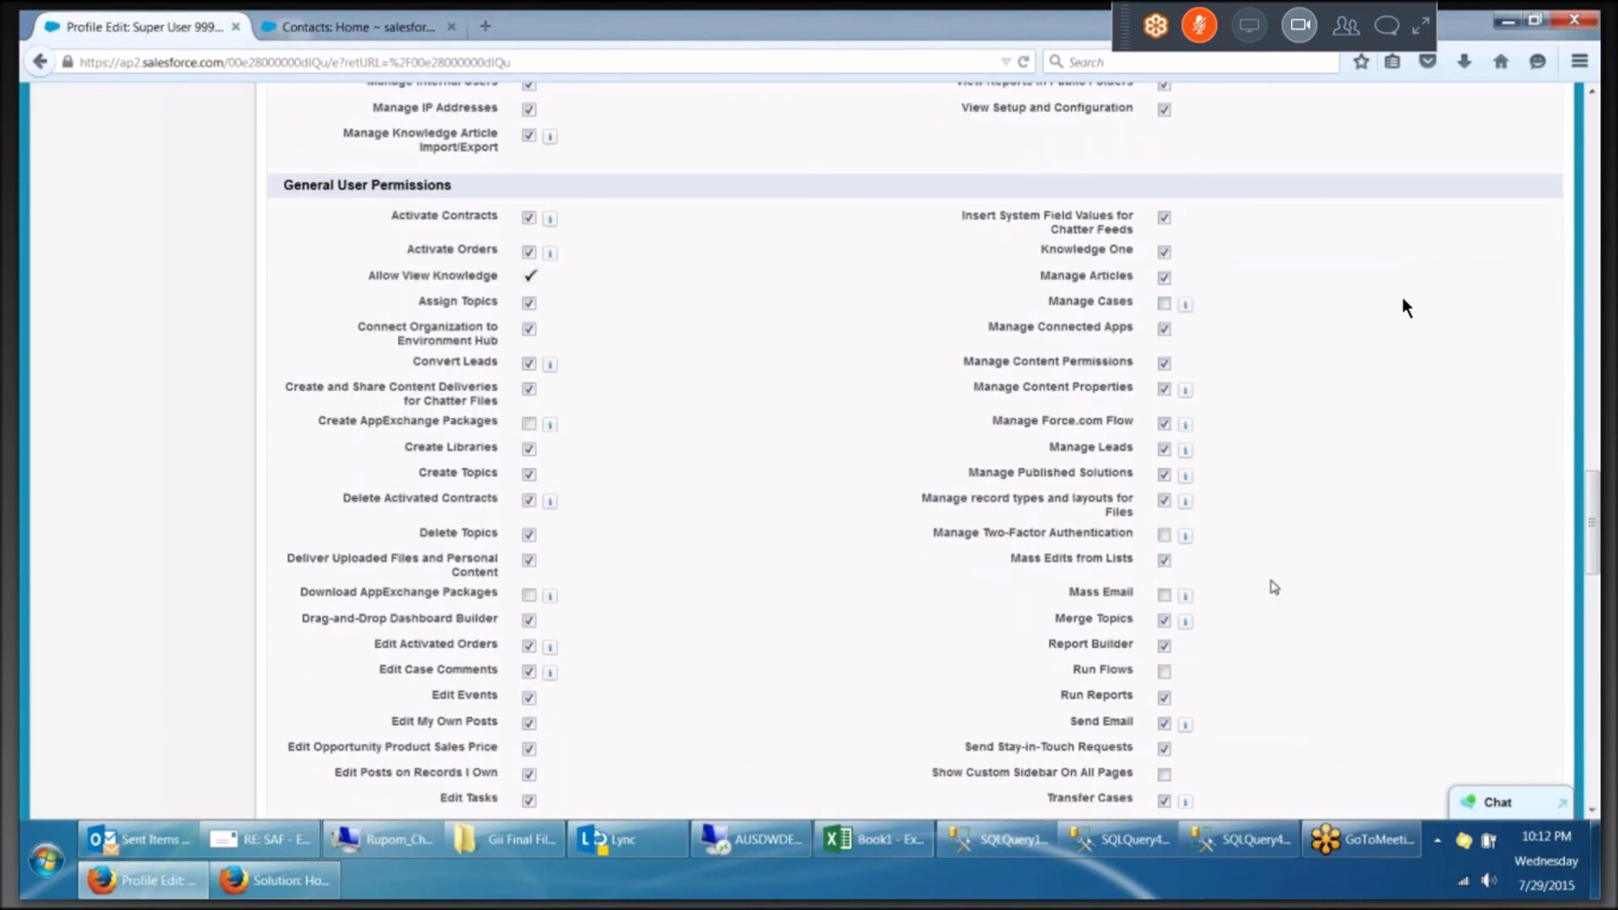
{"action": "scroll", "coordinate": [1405, 307], "scroll_direction": "down", "scroll_amount": 2}
{"action": "left_click", "coordinate": [1164, 610]}
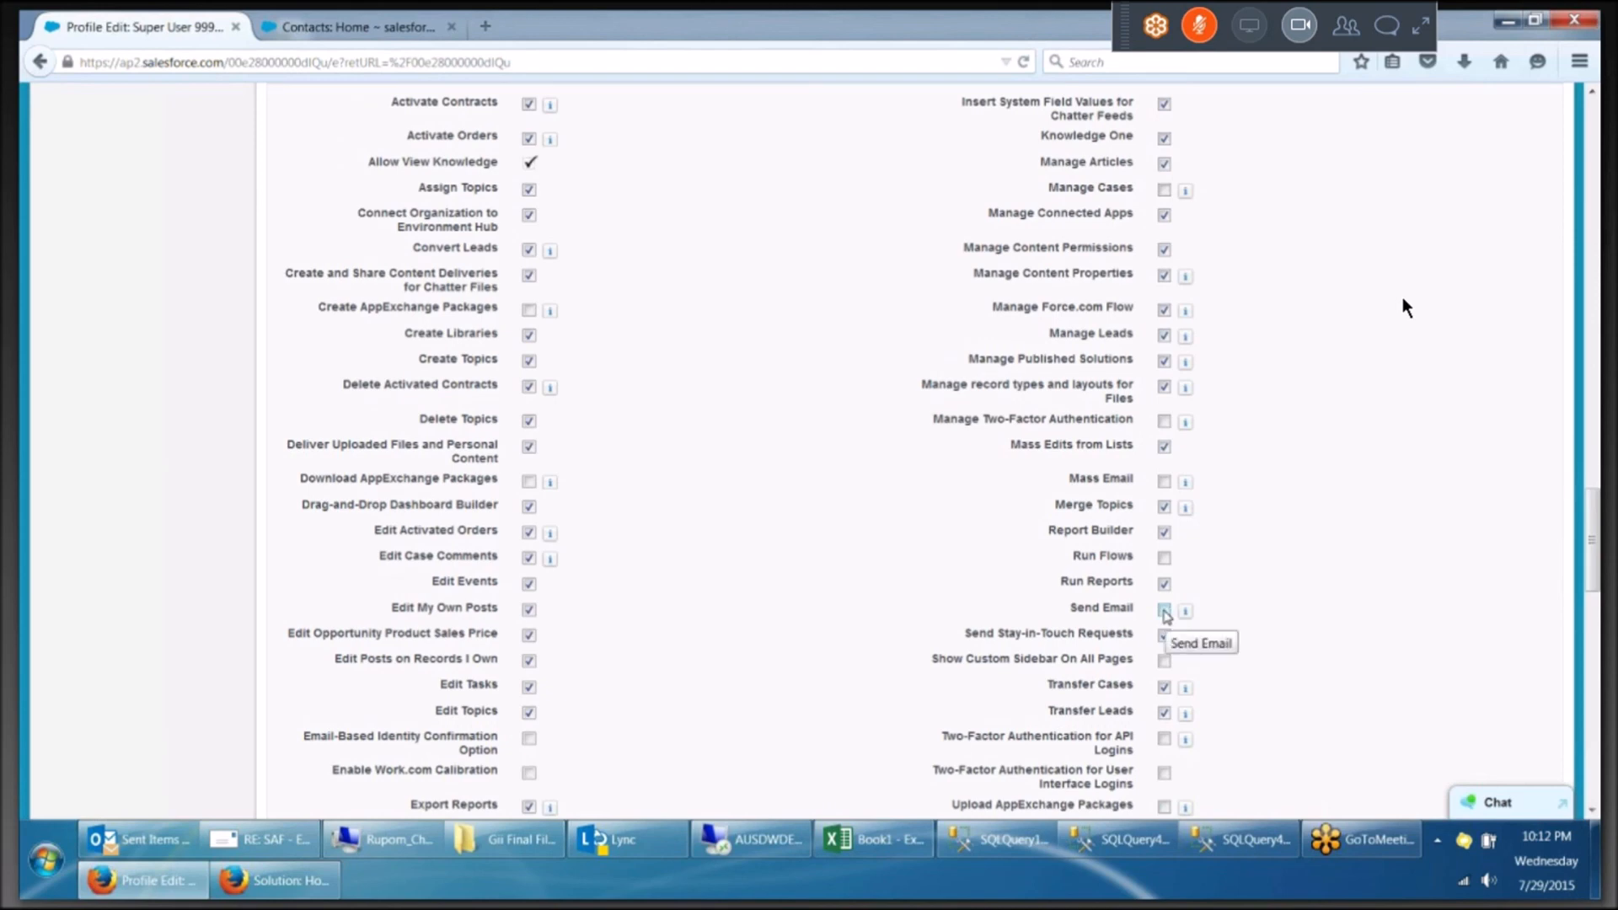
Turn off the Edit Events, Export Reports and Run Reports general user permissions.
{"action": "scroll", "coordinate": [1165, 615], "scroll_direction": "down", "scroll_amount": 3}
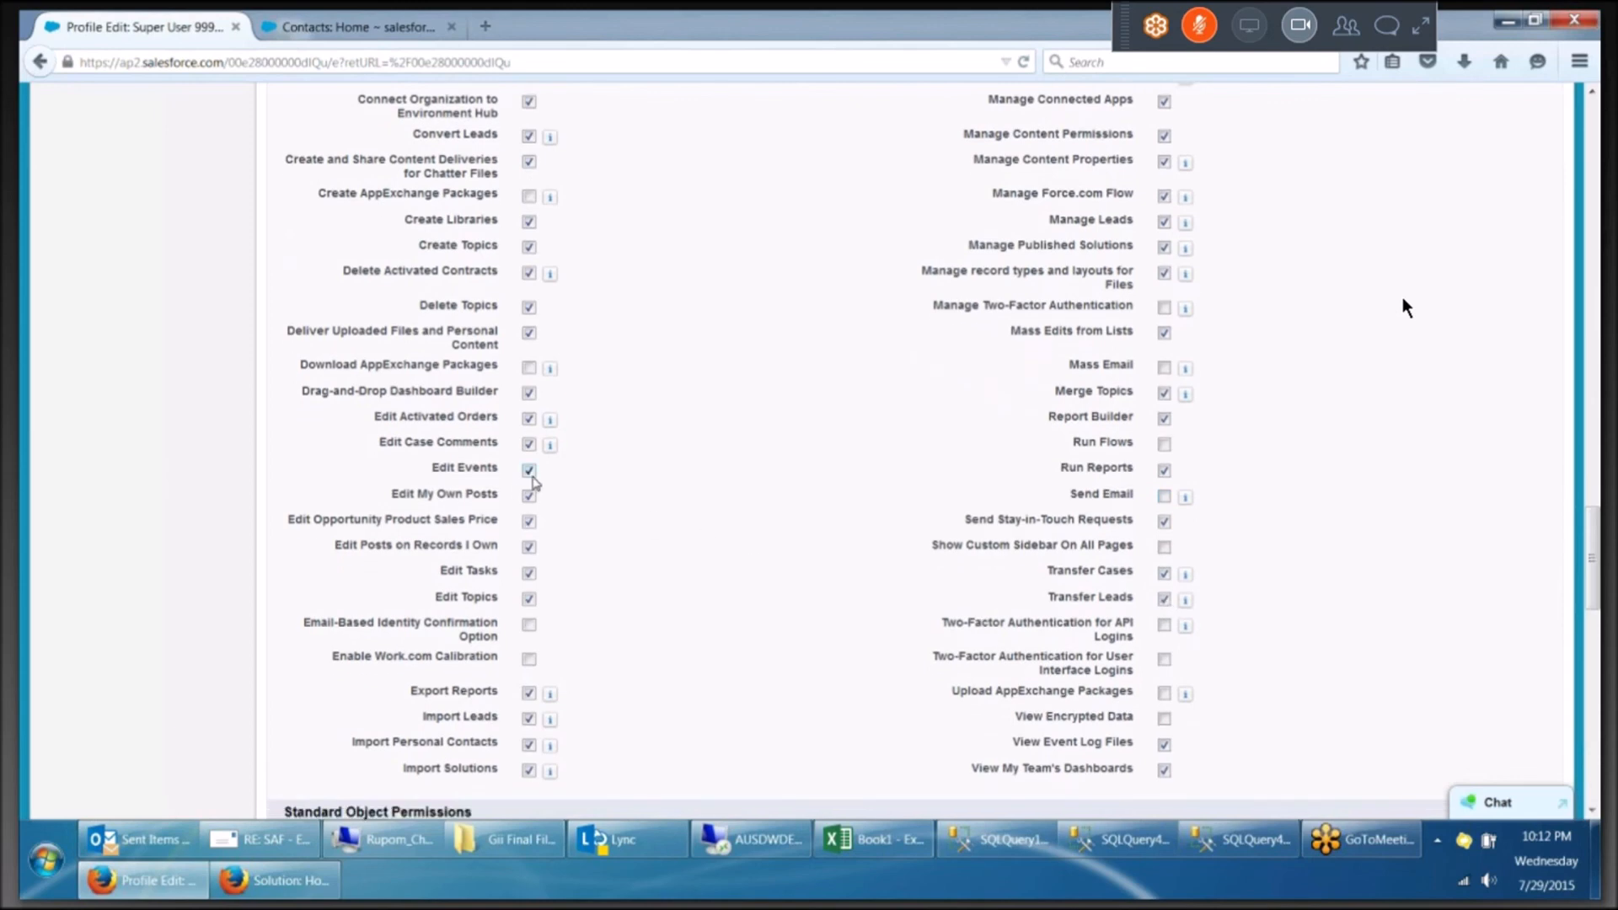
{"action": "left_click", "coordinate": [529, 472]}
{"action": "scroll", "coordinate": [563, 497], "scroll_direction": "down", "scroll_amount": 1}
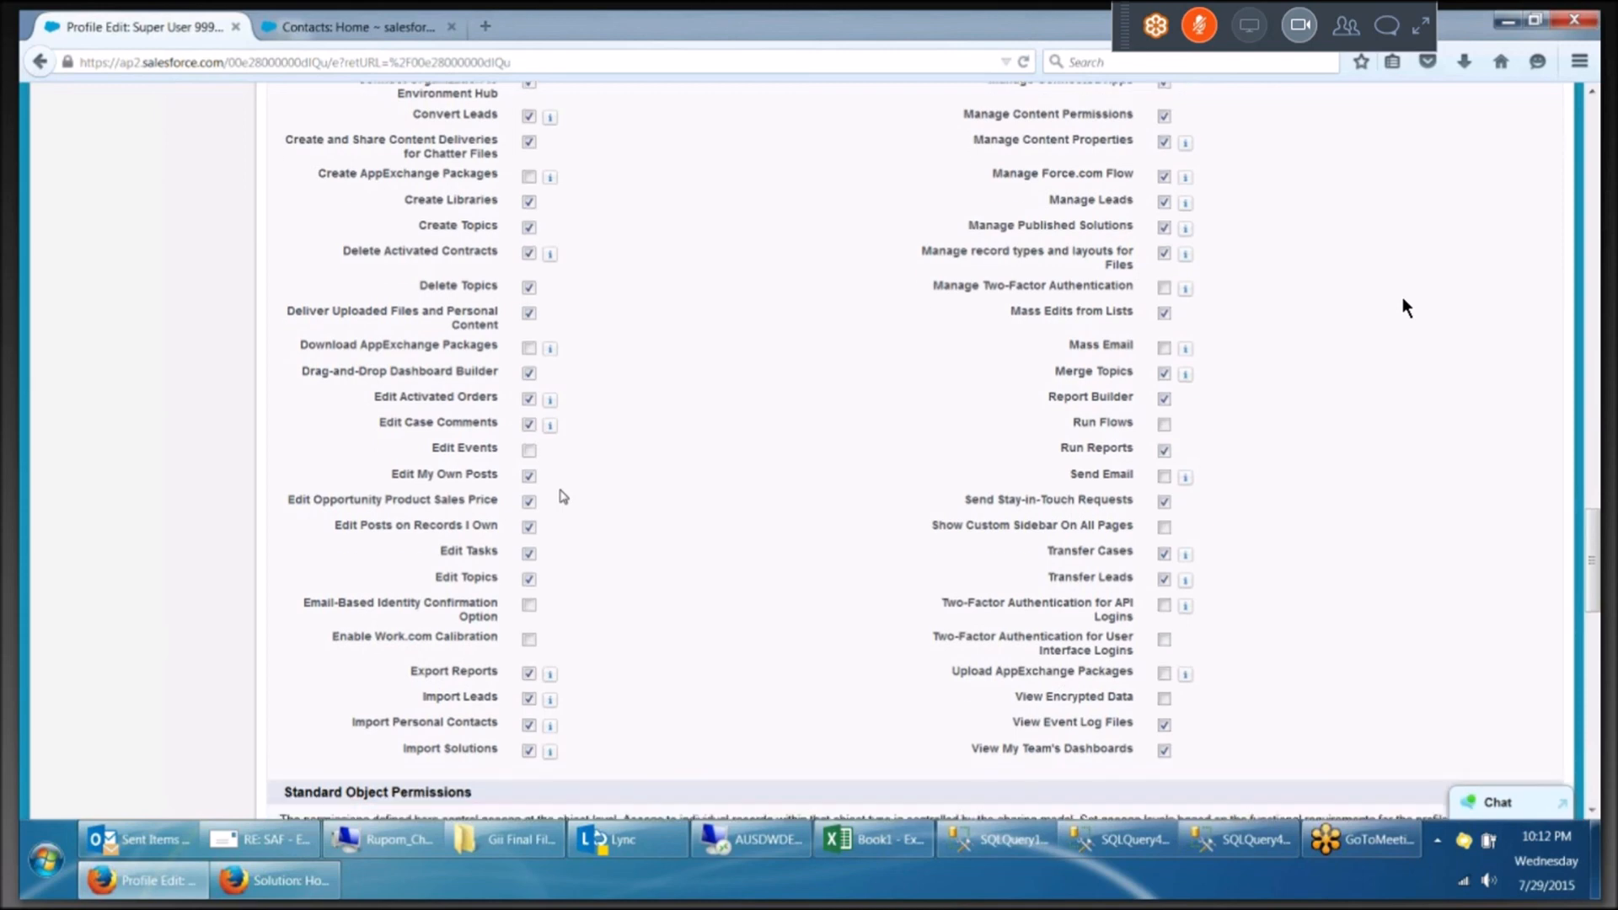
{"action": "scroll", "coordinate": [563, 496], "scroll_direction": "down", "scroll_amount": 3}
{"action": "left_click", "coordinate": [529, 579]}
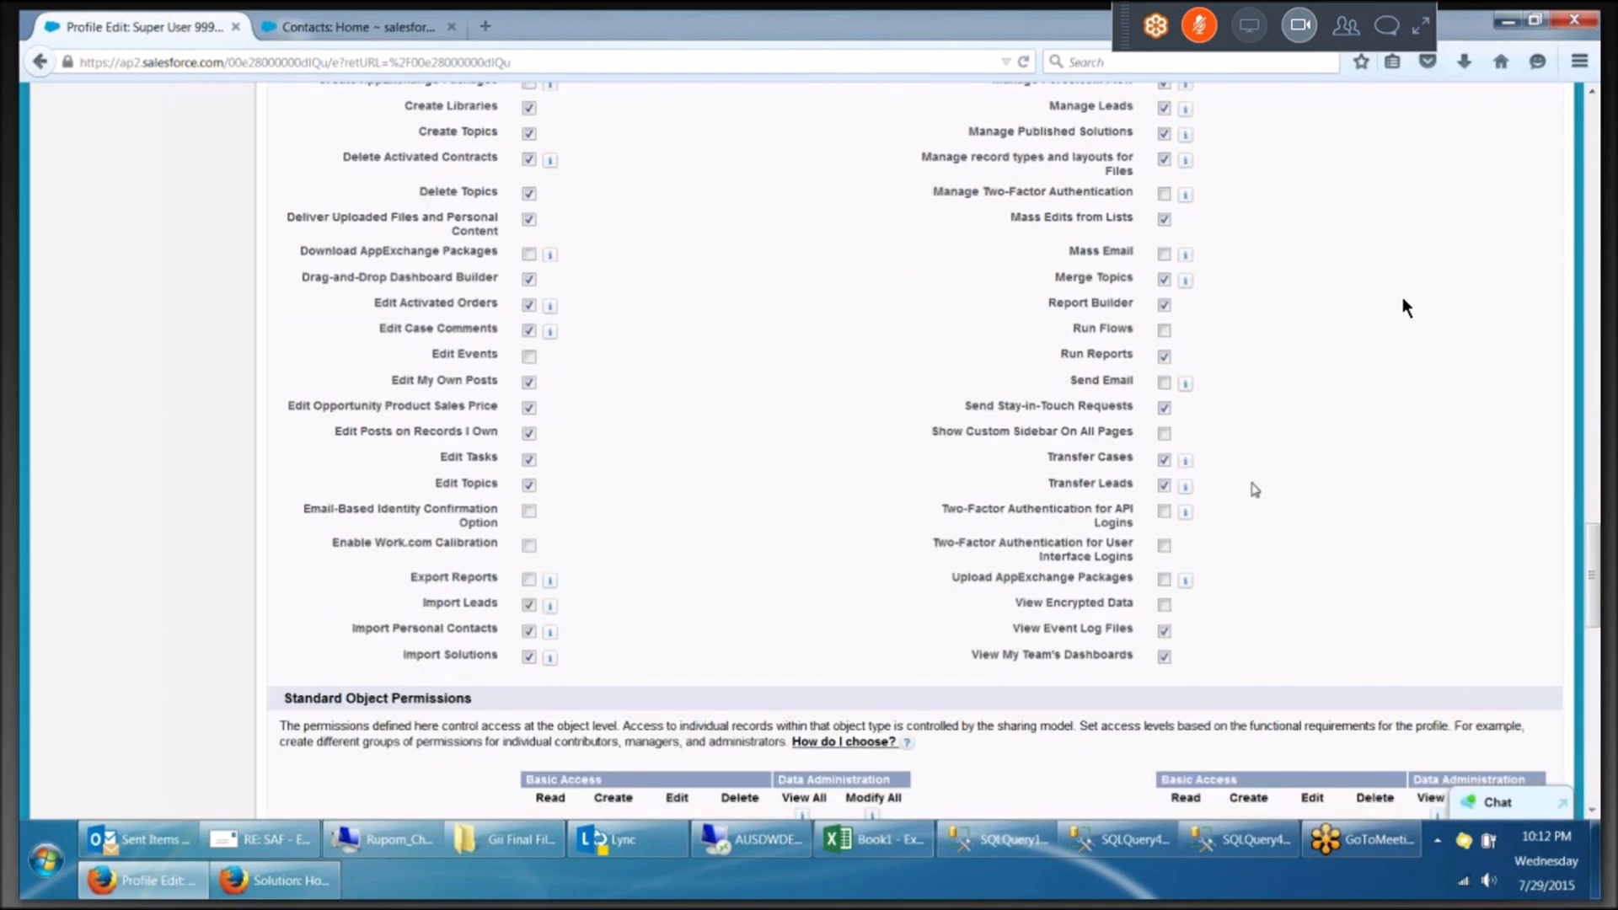
{"action": "left_click", "coordinate": [1165, 357]}
Turn off the Create Libraries general user permission and highlight its label.
{"action": "scroll", "coordinate": [1406, 308], "scroll_direction": "up", "scroll_amount": 5}
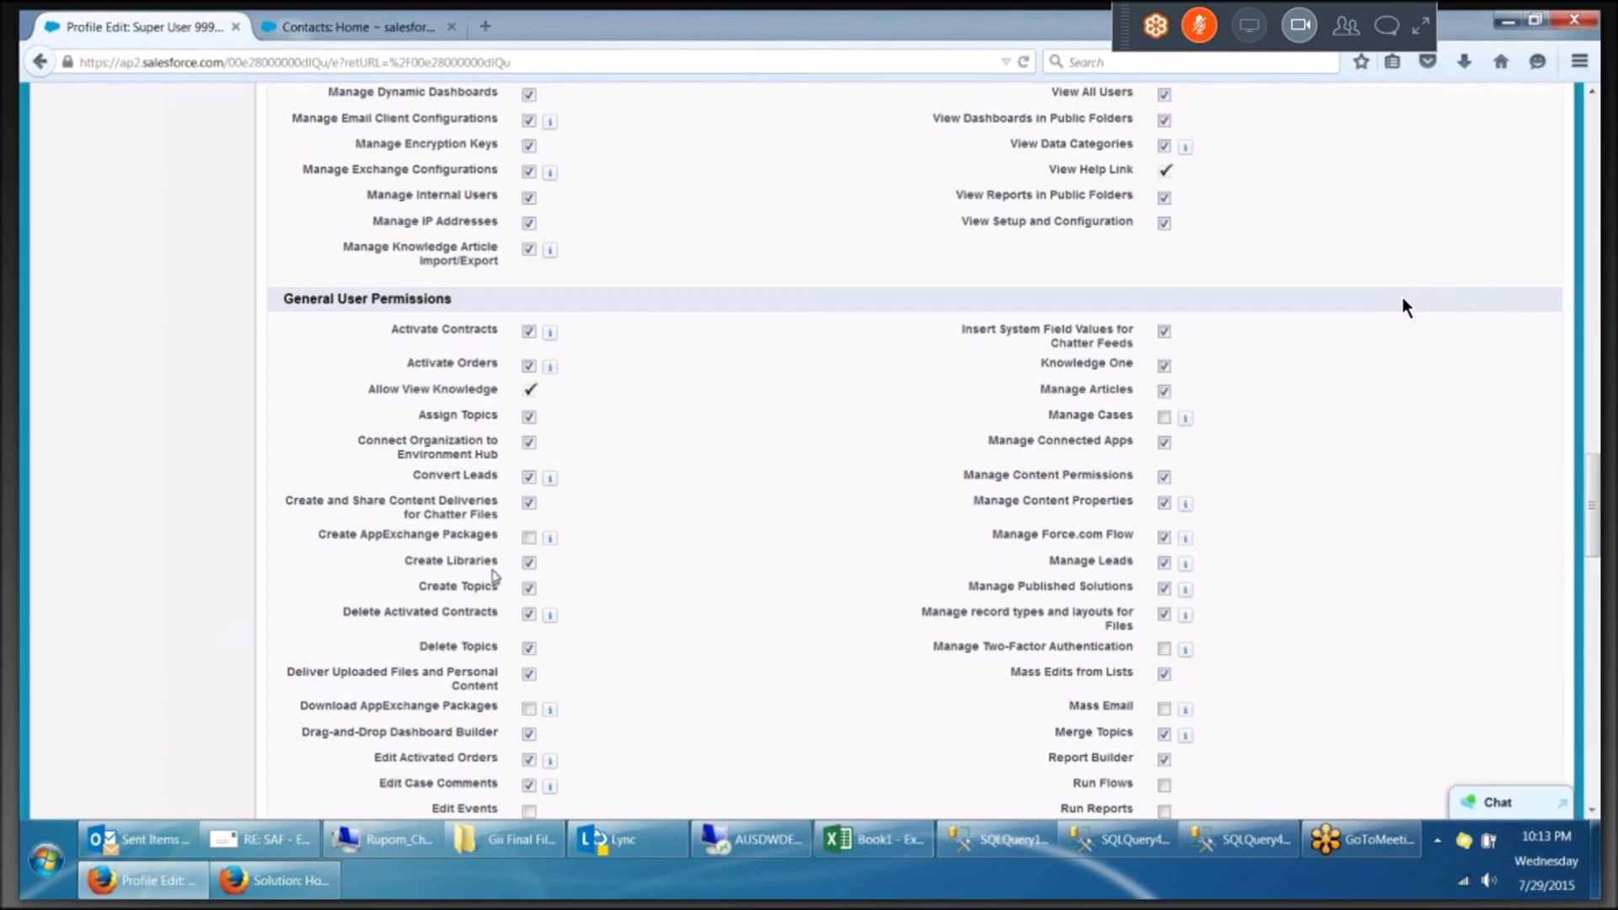
{"action": "left_click", "coordinate": [528, 563]}
{"action": "left_click_drag", "start_coordinate": [400, 560], "coordinate": [526, 572]}
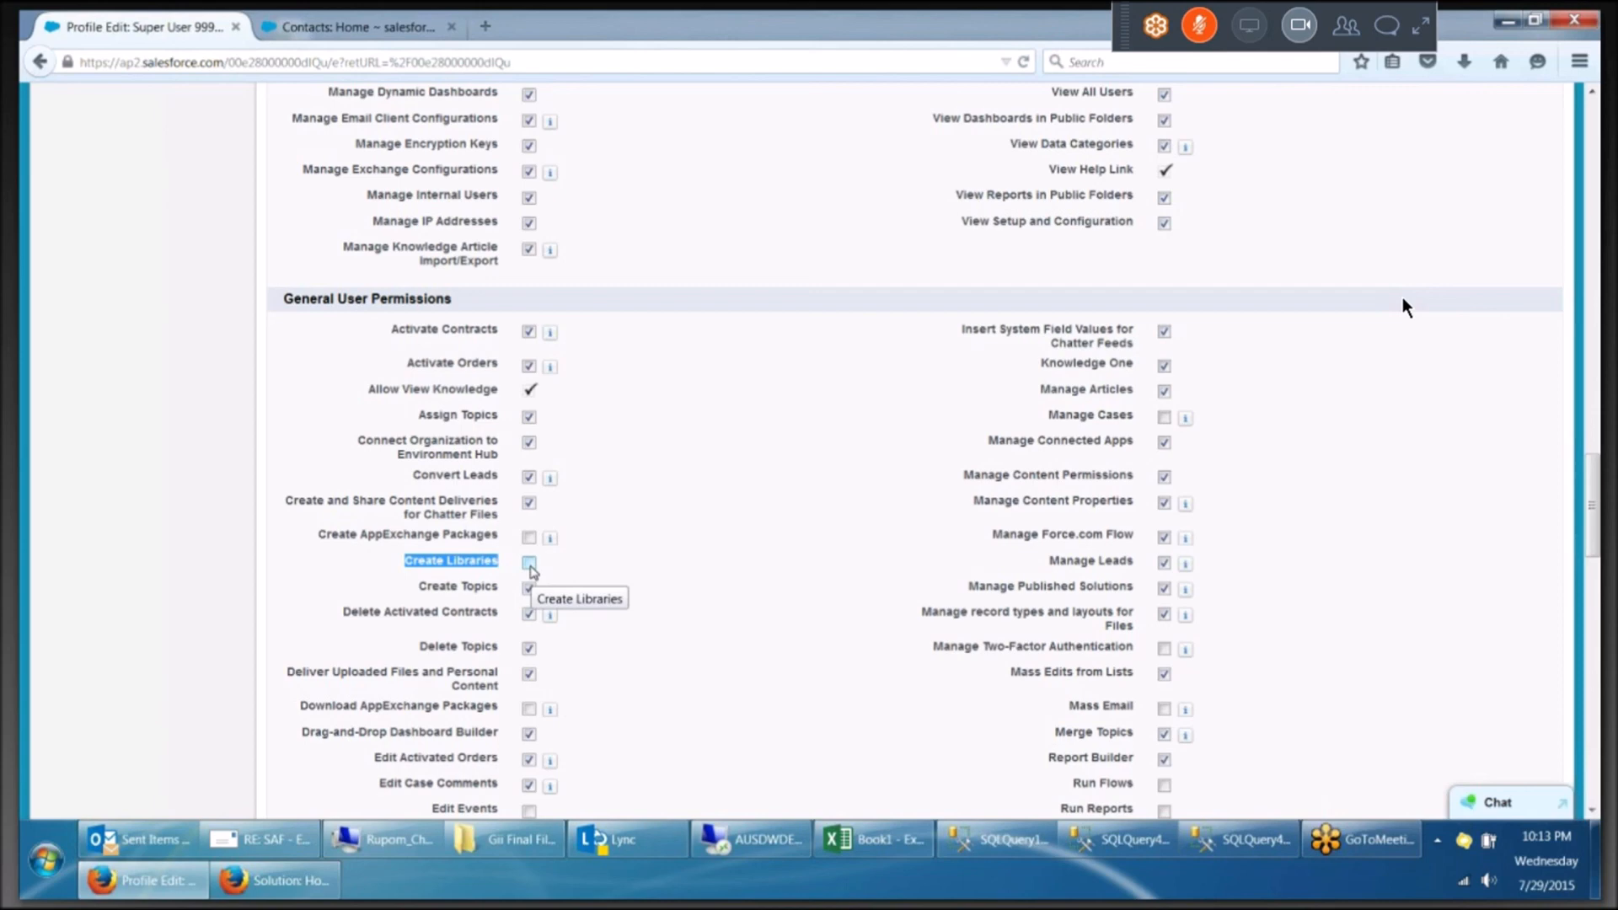
Review the general user permissions down to the Standard Object Permissions section.
{"action": "scroll", "coordinate": [531, 571], "scroll_direction": "up", "scroll_amount": 5}
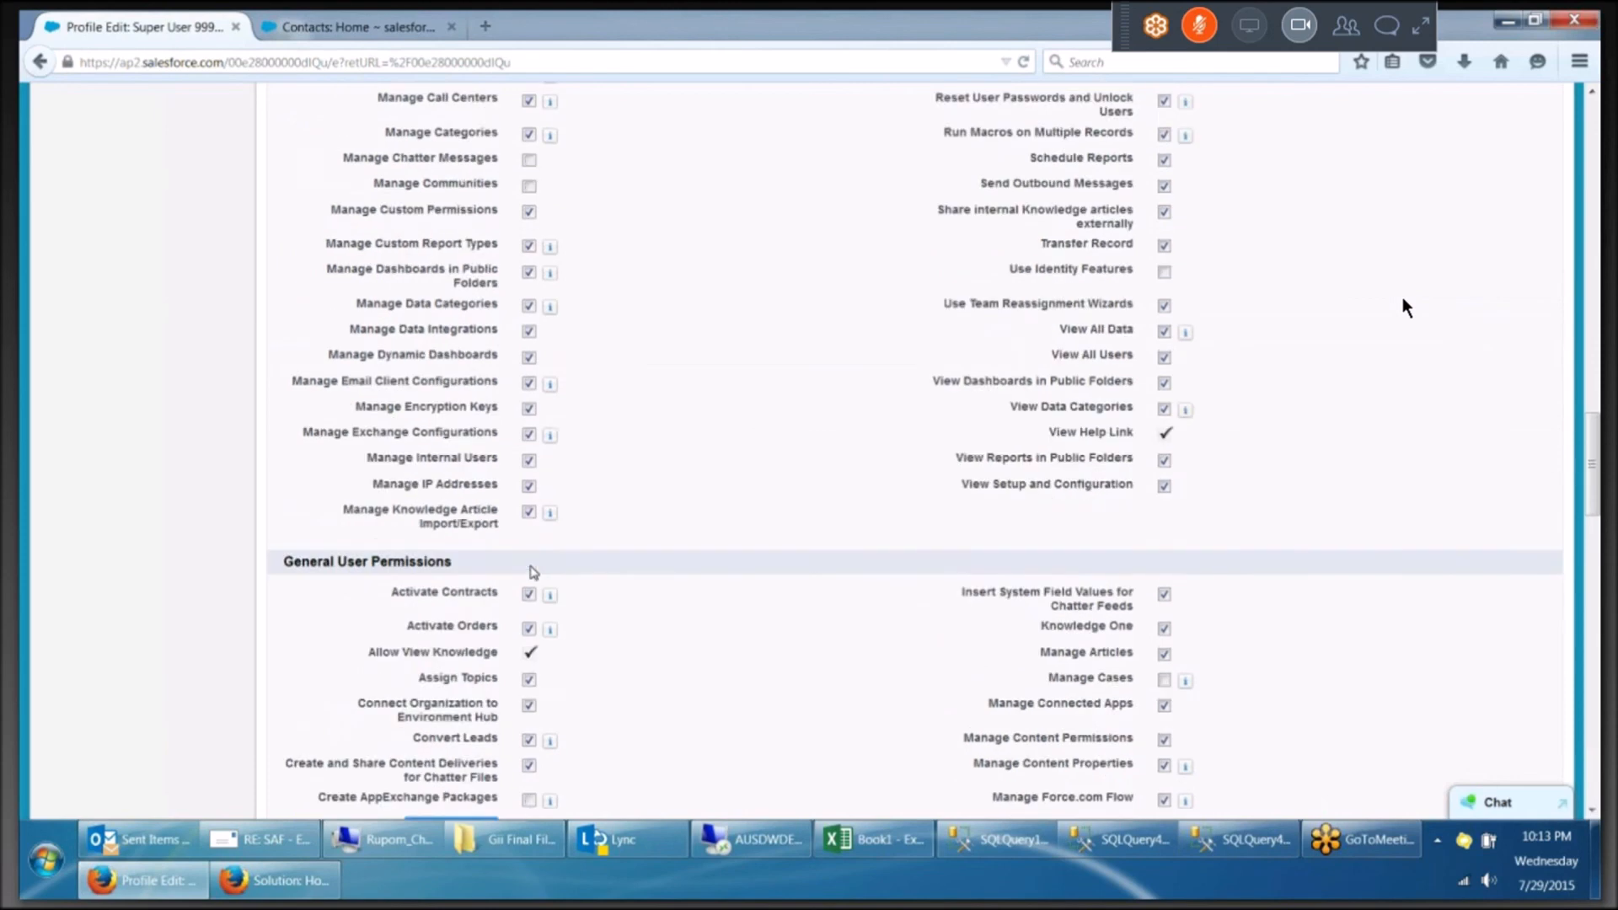
{"action": "scroll", "coordinate": [531, 573], "scroll_direction": "down", "scroll_amount": 4}
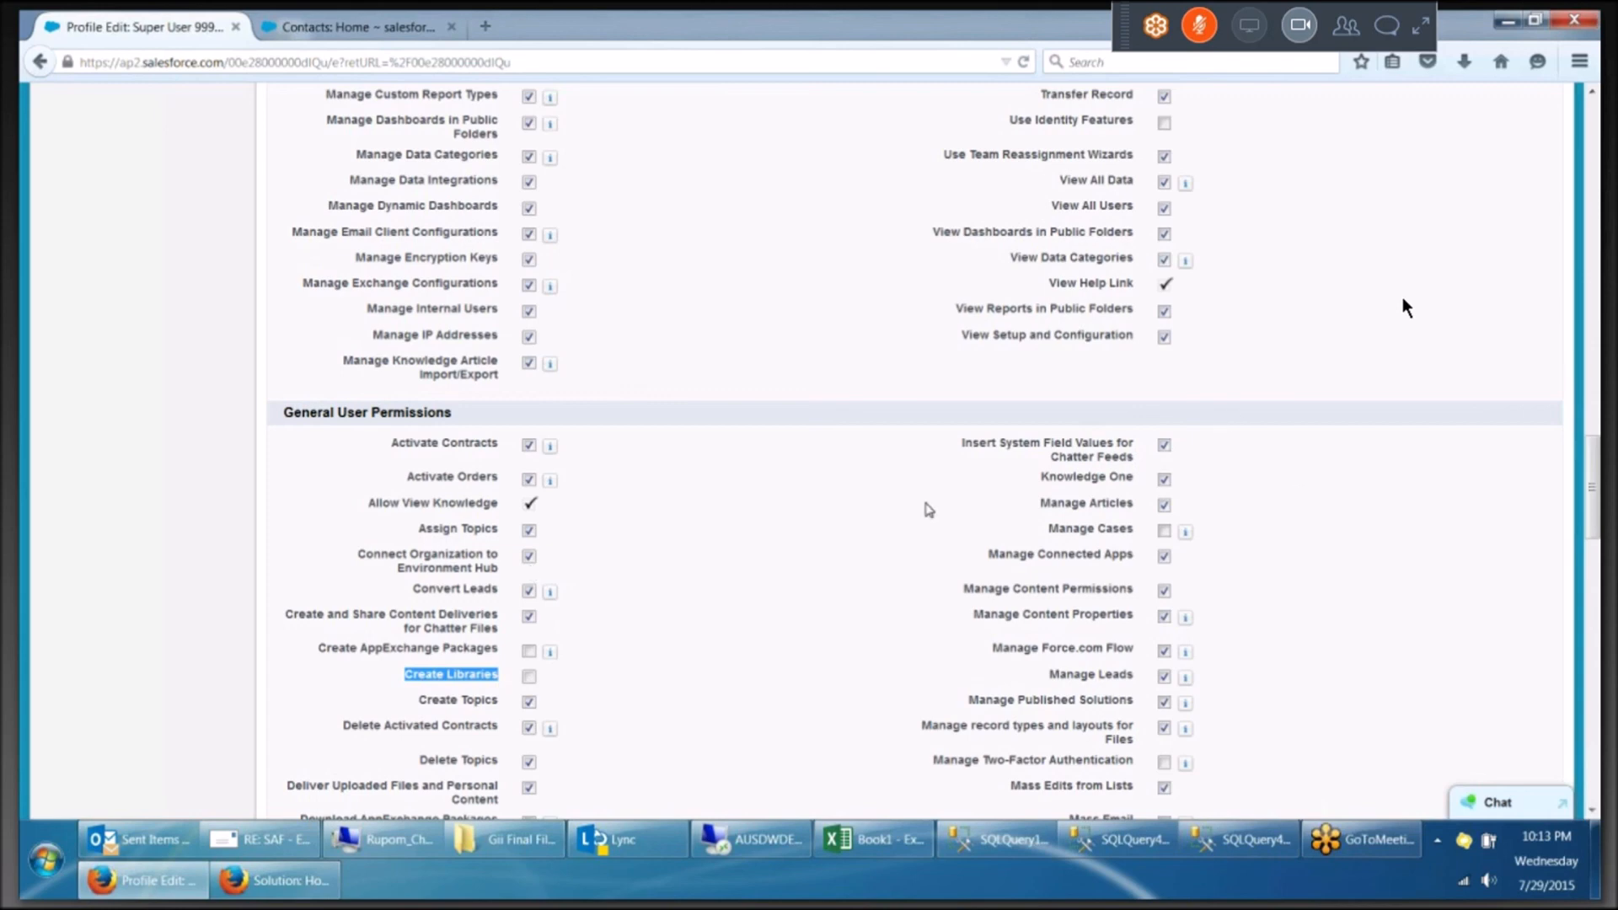
{"action": "scroll", "coordinate": [1404, 308], "scroll_direction": "down", "scroll_amount": 1}
{"action": "scroll", "coordinate": [1405, 308], "scroll_direction": "down", "scroll_amount": 2}
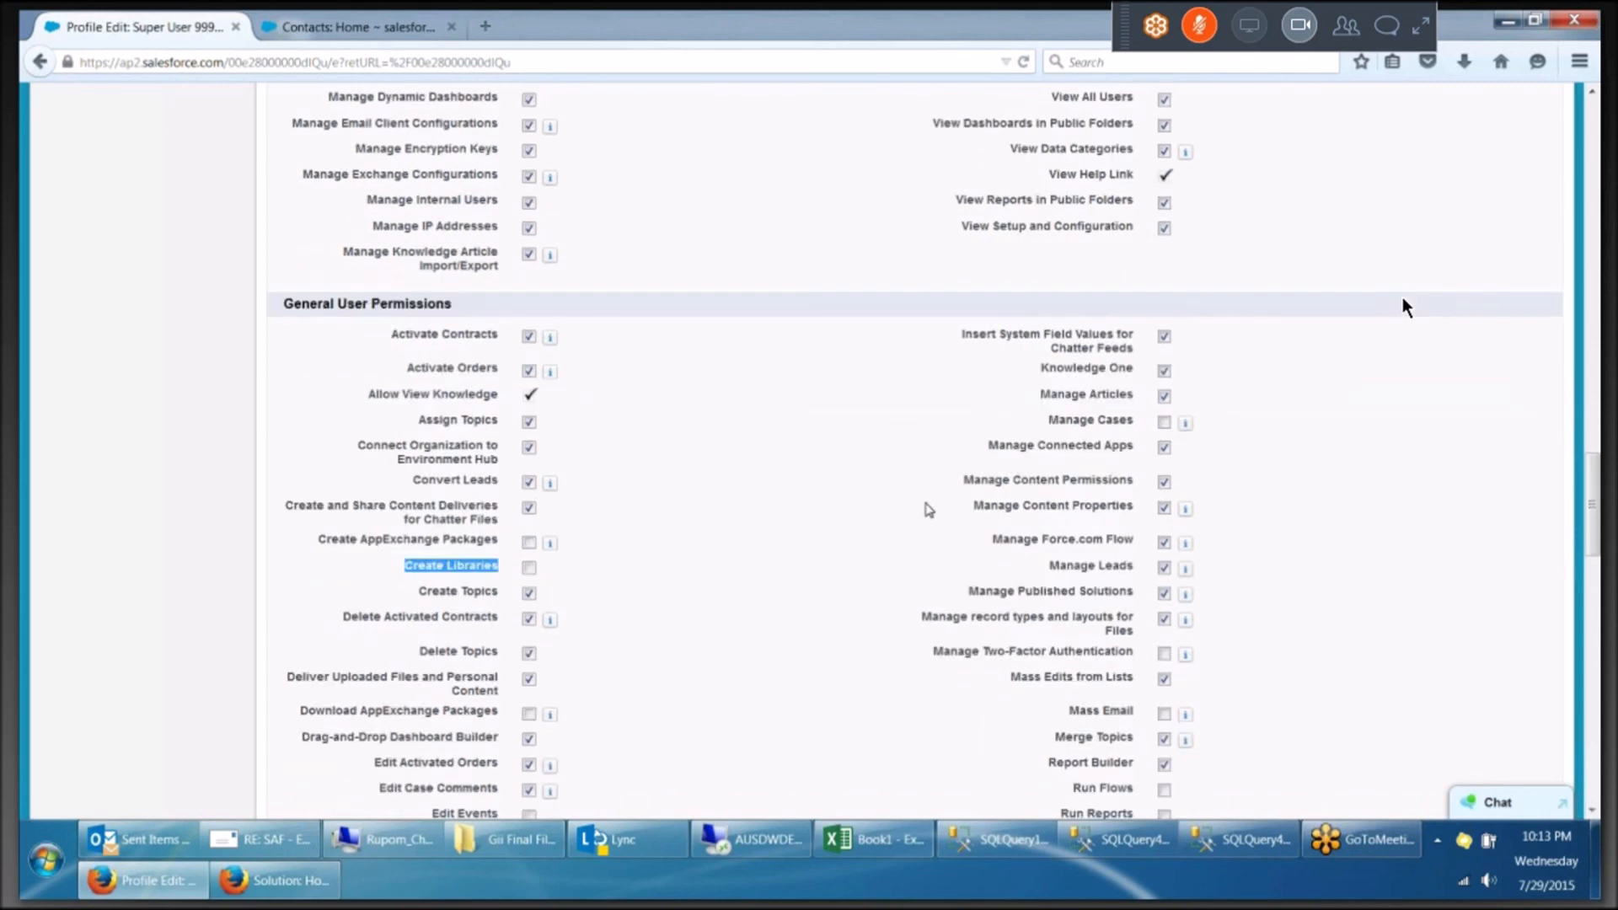
{"action": "scroll", "coordinate": [1405, 307], "scroll_direction": "down", "scroll_amount": 3}
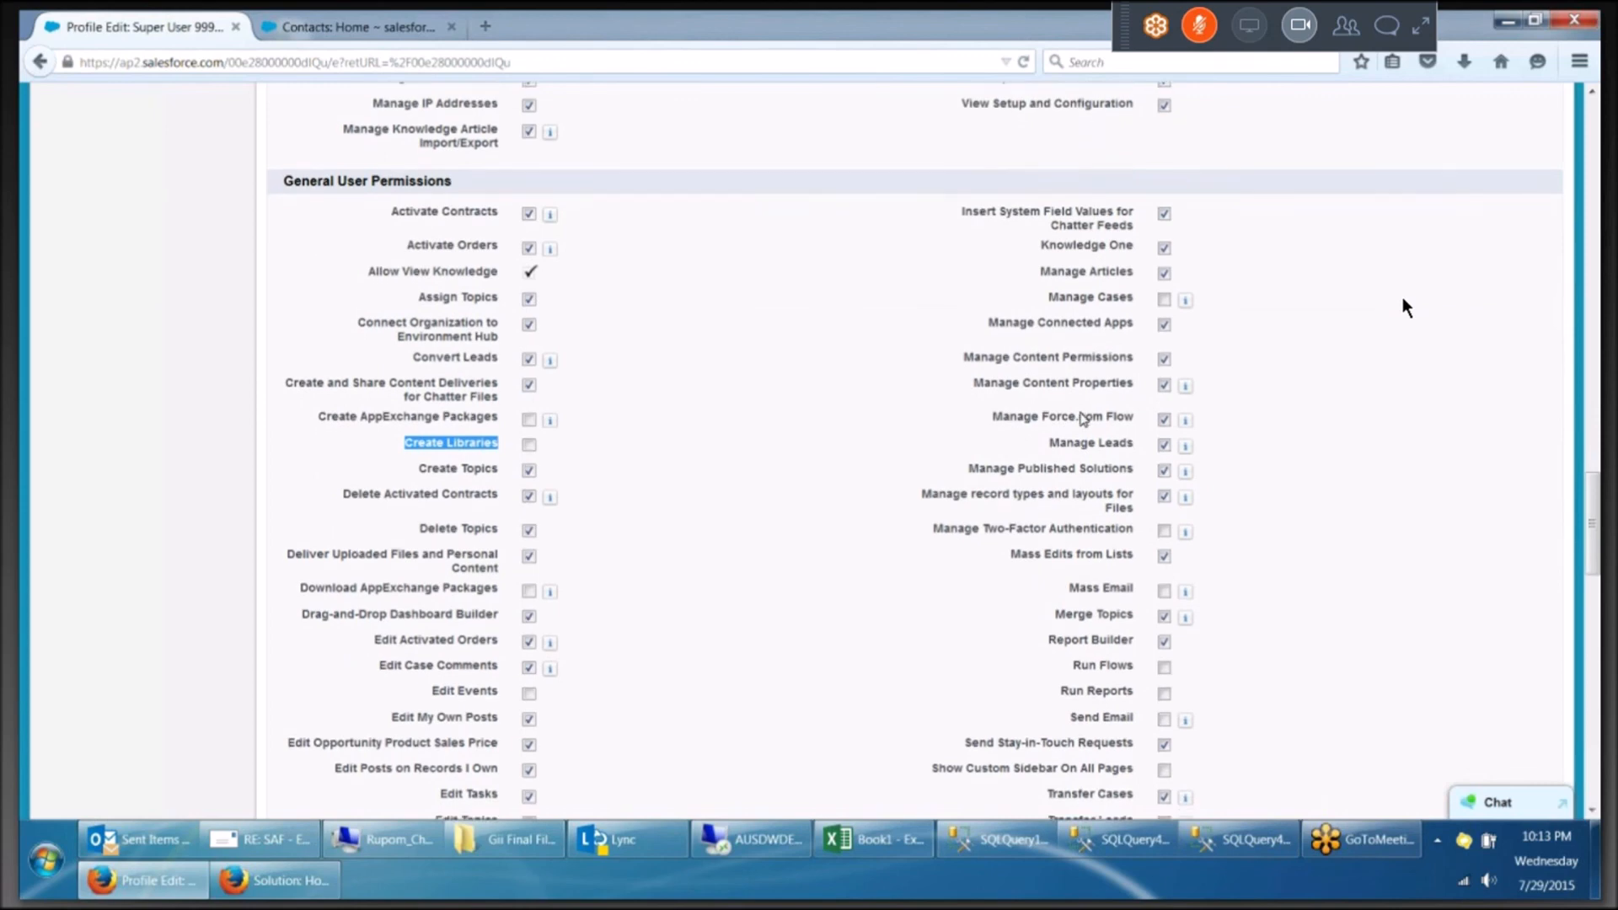
{"action": "scroll", "coordinate": [1405, 308], "scroll_direction": "down", "scroll_amount": 3}
{"action": "scroll", "coordinate": [1405, 308], "scroll_direction": "down", "scroll_amount": 5}
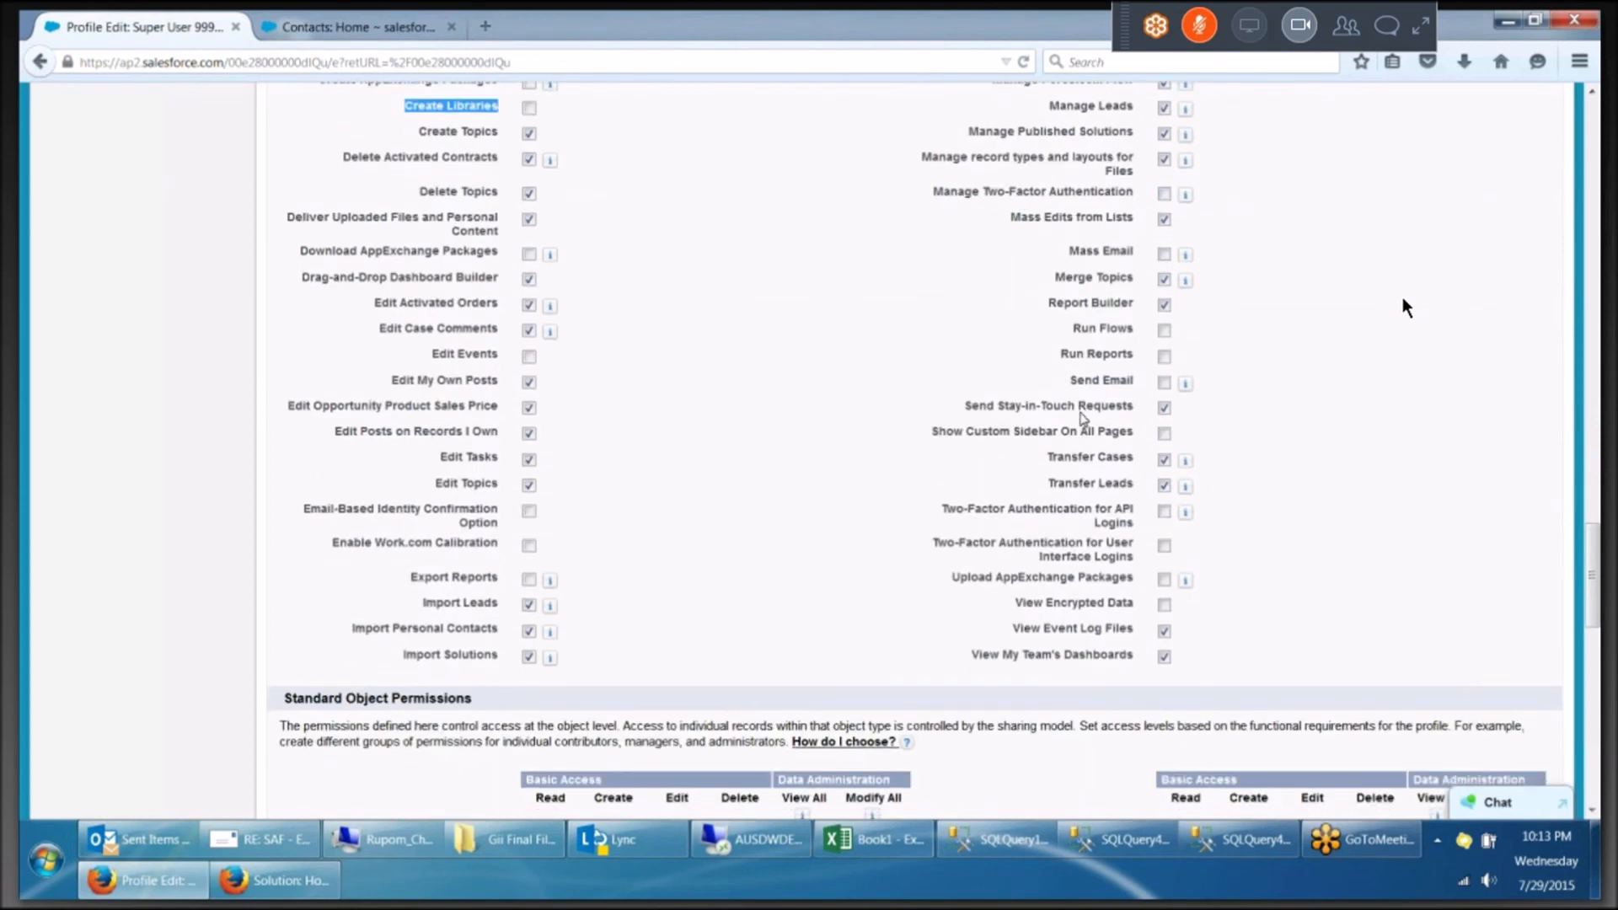